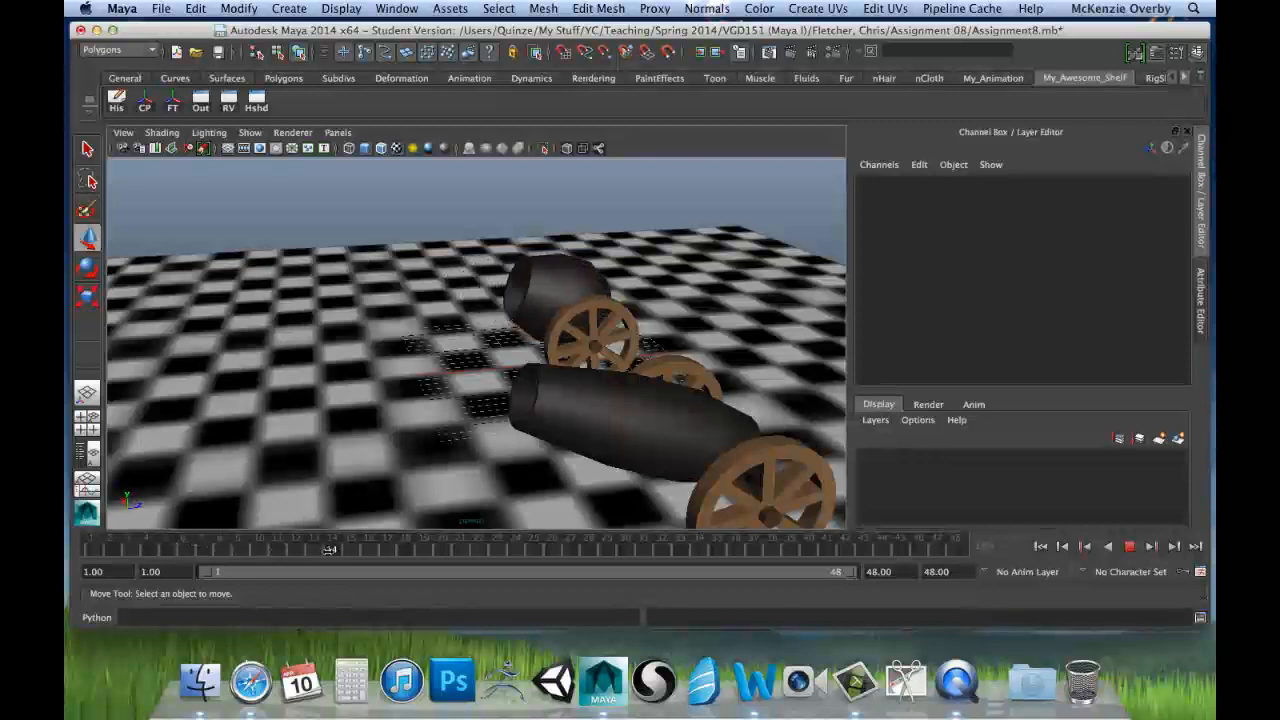
Step: Scrub through the 48-frame timeline to review the cannon animation, and return to frame 1
drag(329, 549, 825, 553)
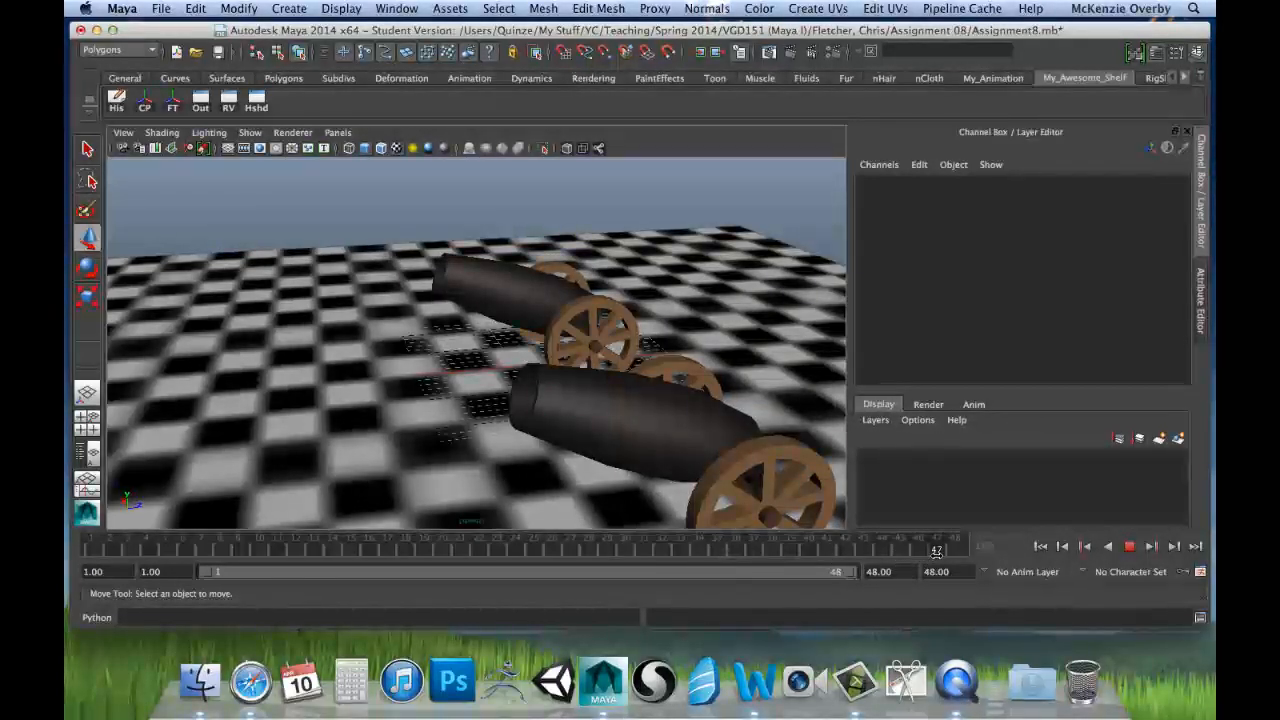
drag(331, 547, 85, 547)
Step: Open the Graph Editor for the animated cannon's barrel to examine its animated channels, and minimize the editor
click(475, 265)
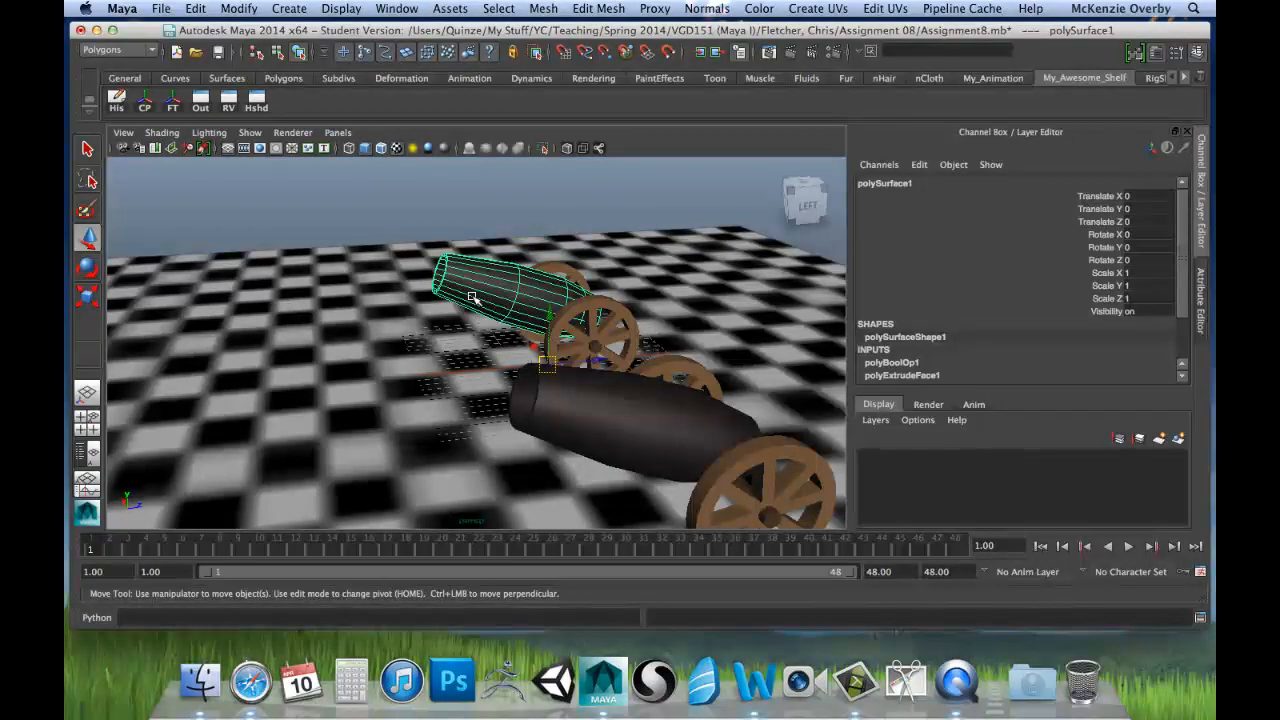
alt+drag(472, 297, 508, 297)
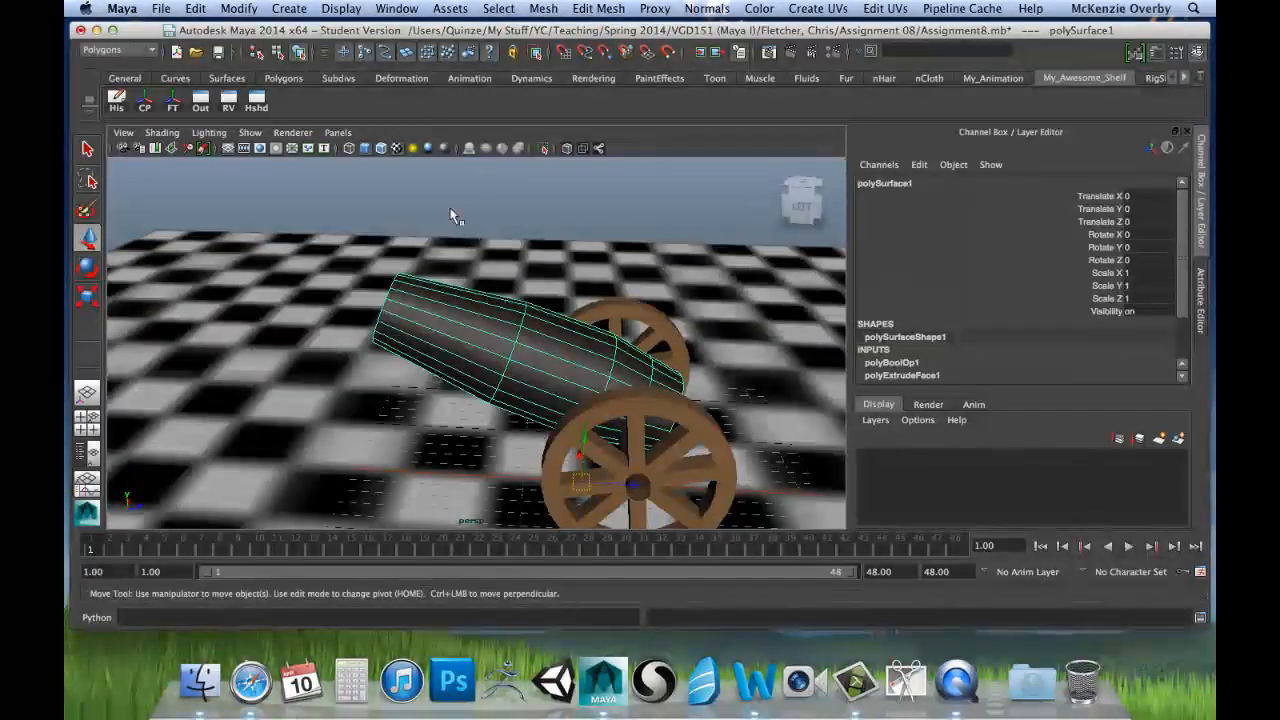
click(414, 8)
mouse_move(432, 66)
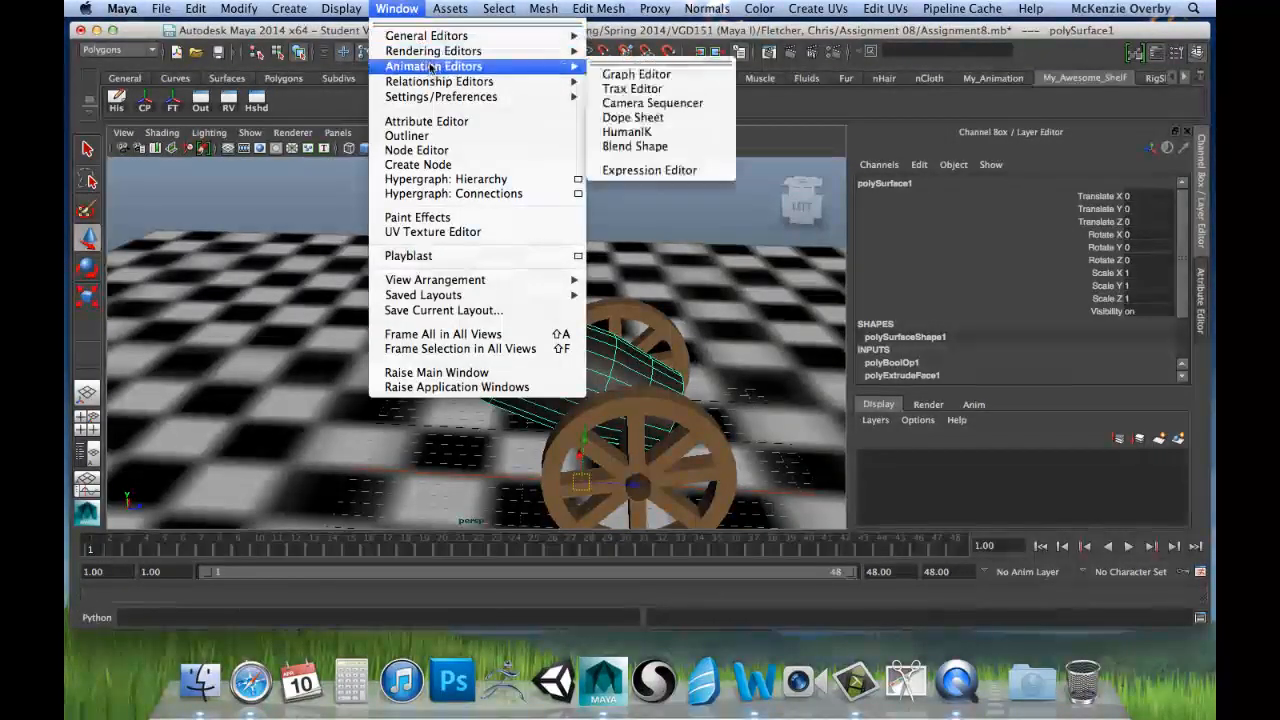
click(624, 76)
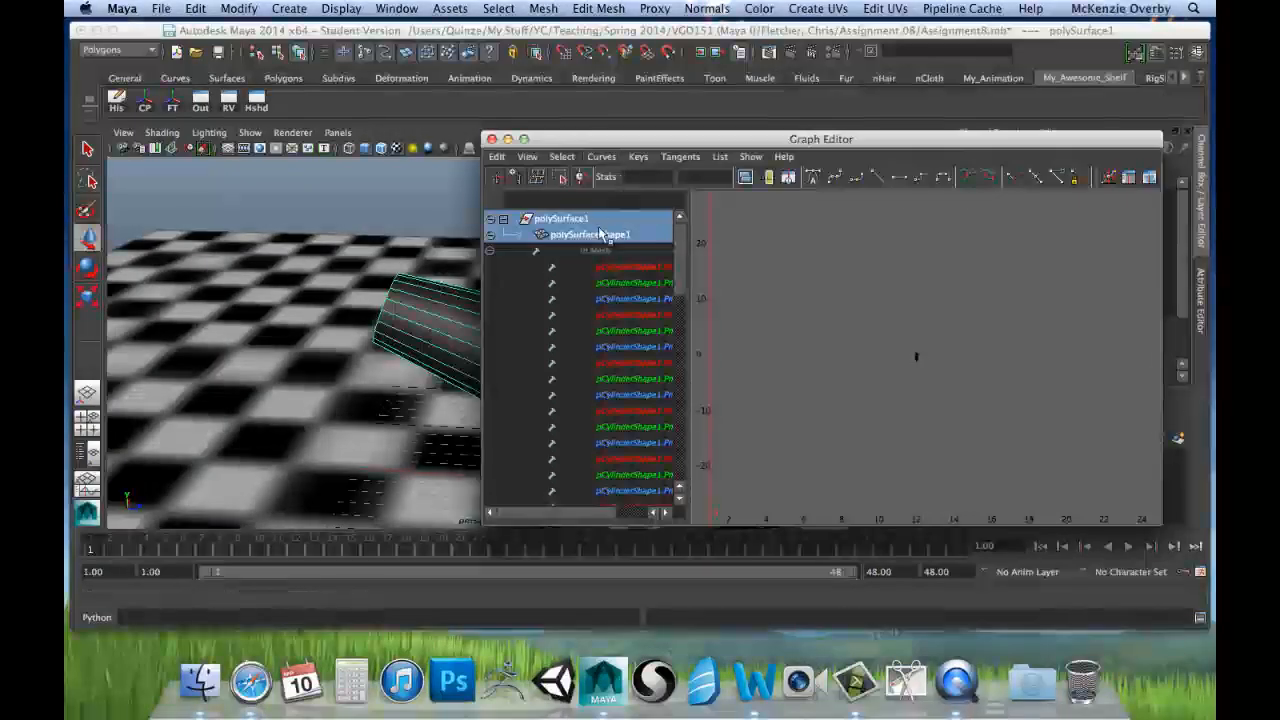
drag(600, 146, 644, 119)
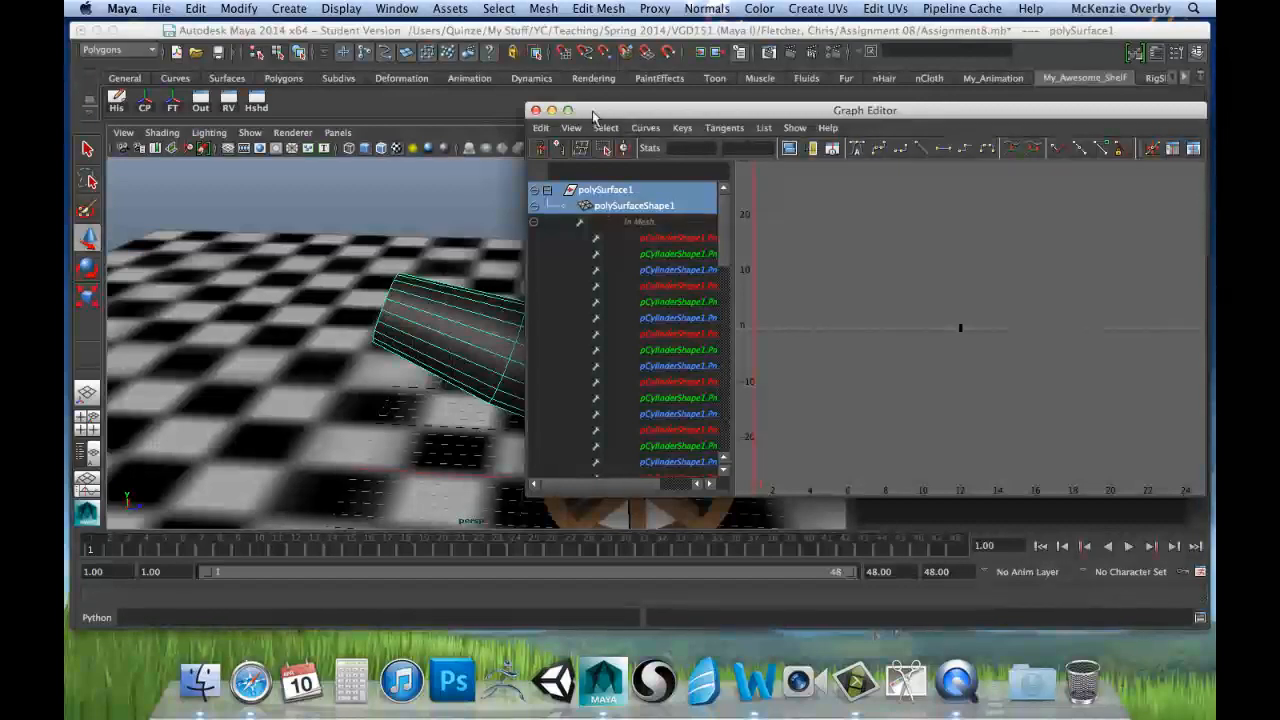
click(551, 111)
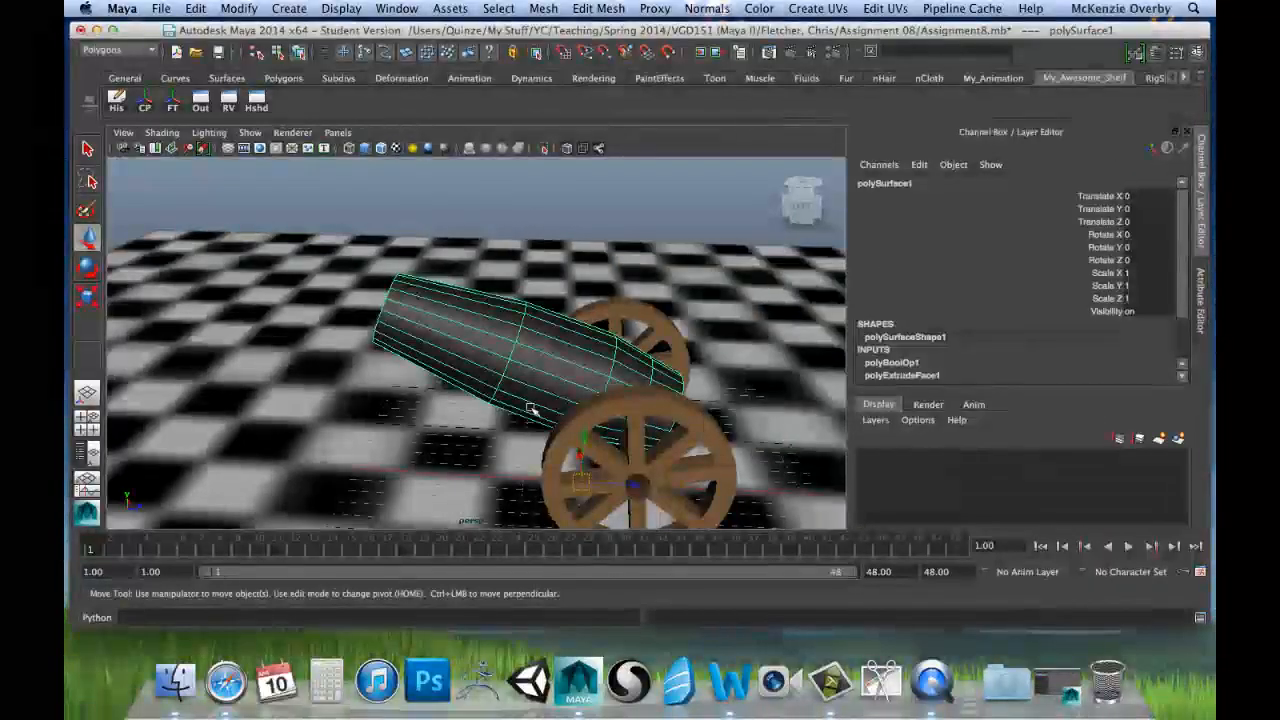
Step: Insert edge loops around the animated cannon's barrel on both sides of its middle ring, and return to object mode
mouse_move(370, 387)
alt+mouse_down()
mouse_move(437, 380)
mouse_move(357, 400)
alt+mouse_up()
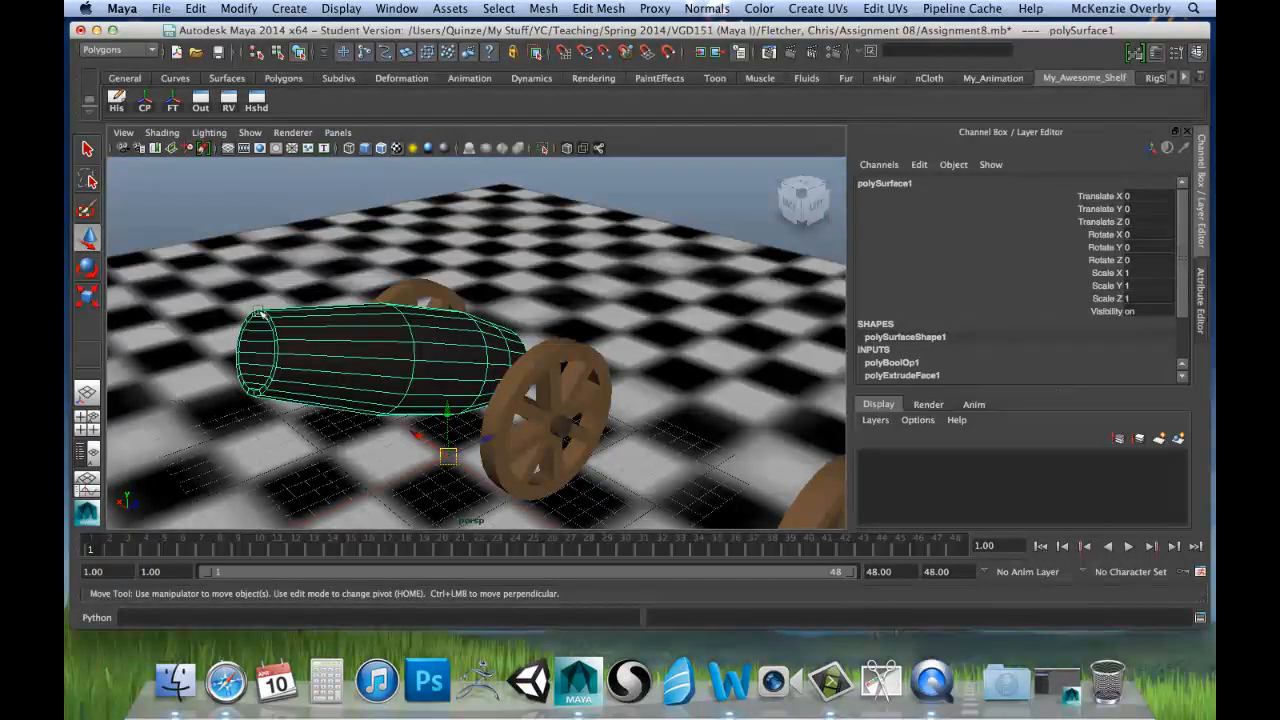
scroll(306, 243, down, 10)
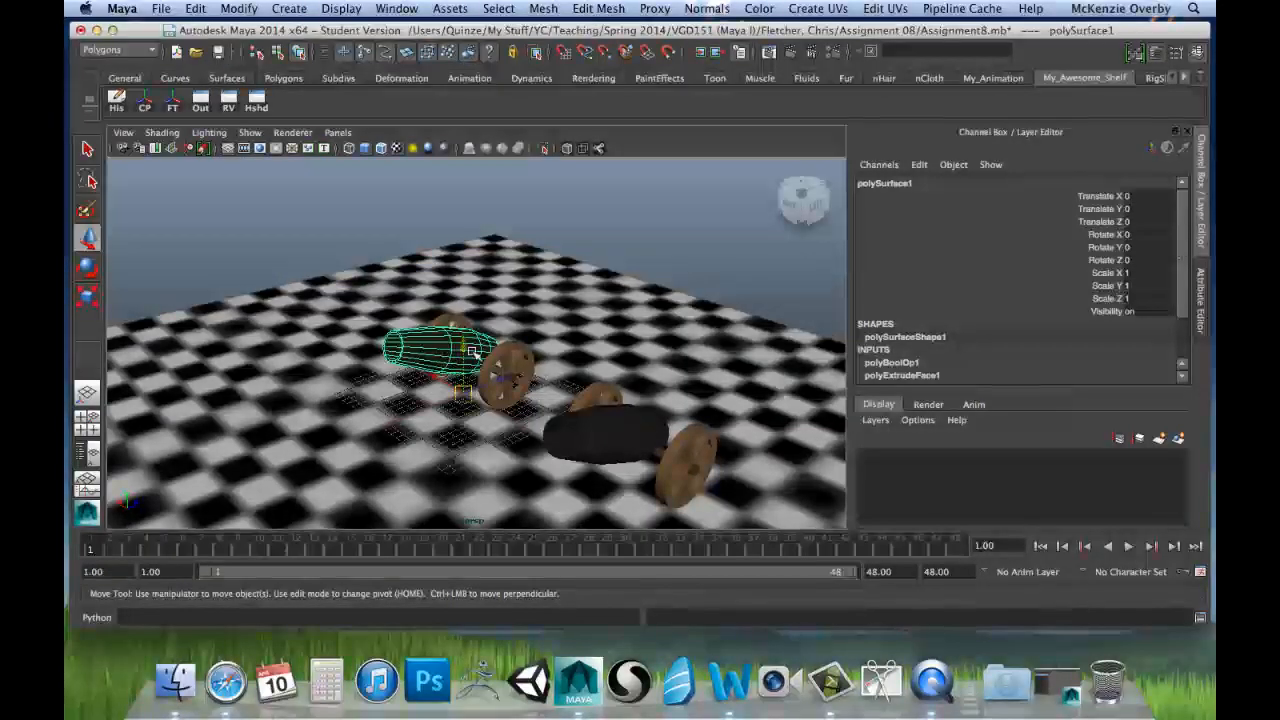
scroll(516, 358, up, 5)
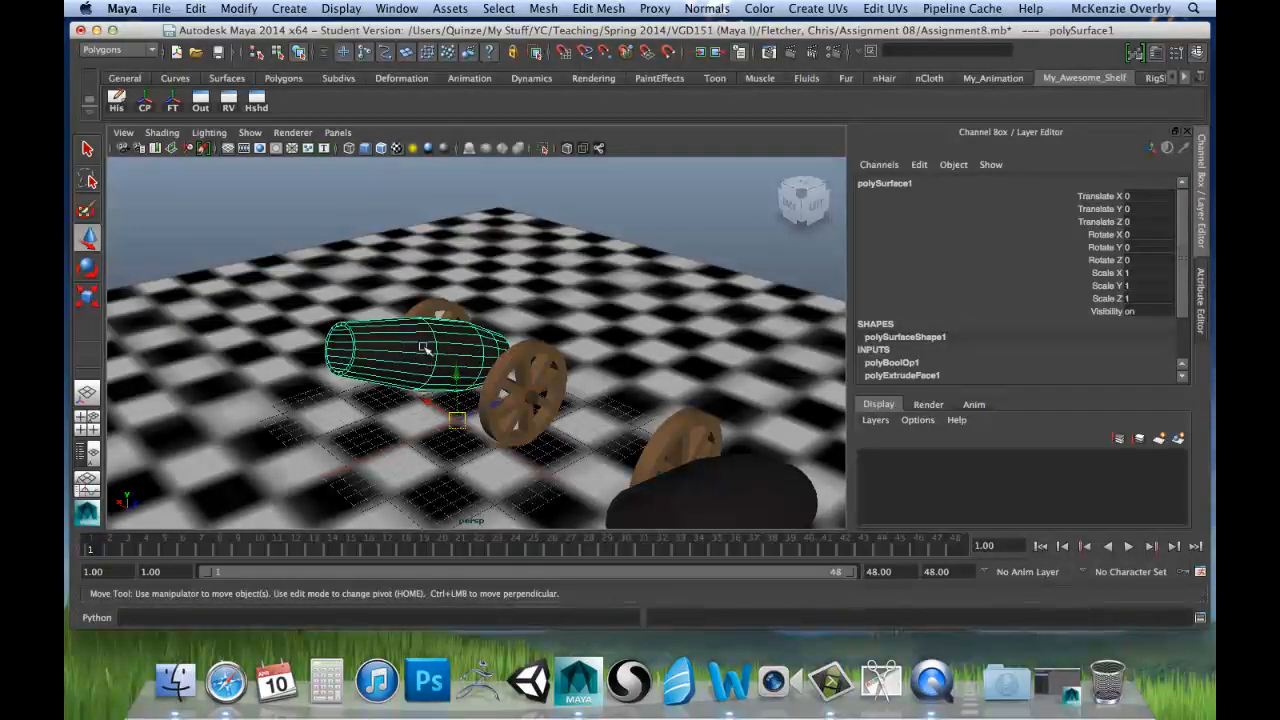
scroll(967, 343, down, 2)
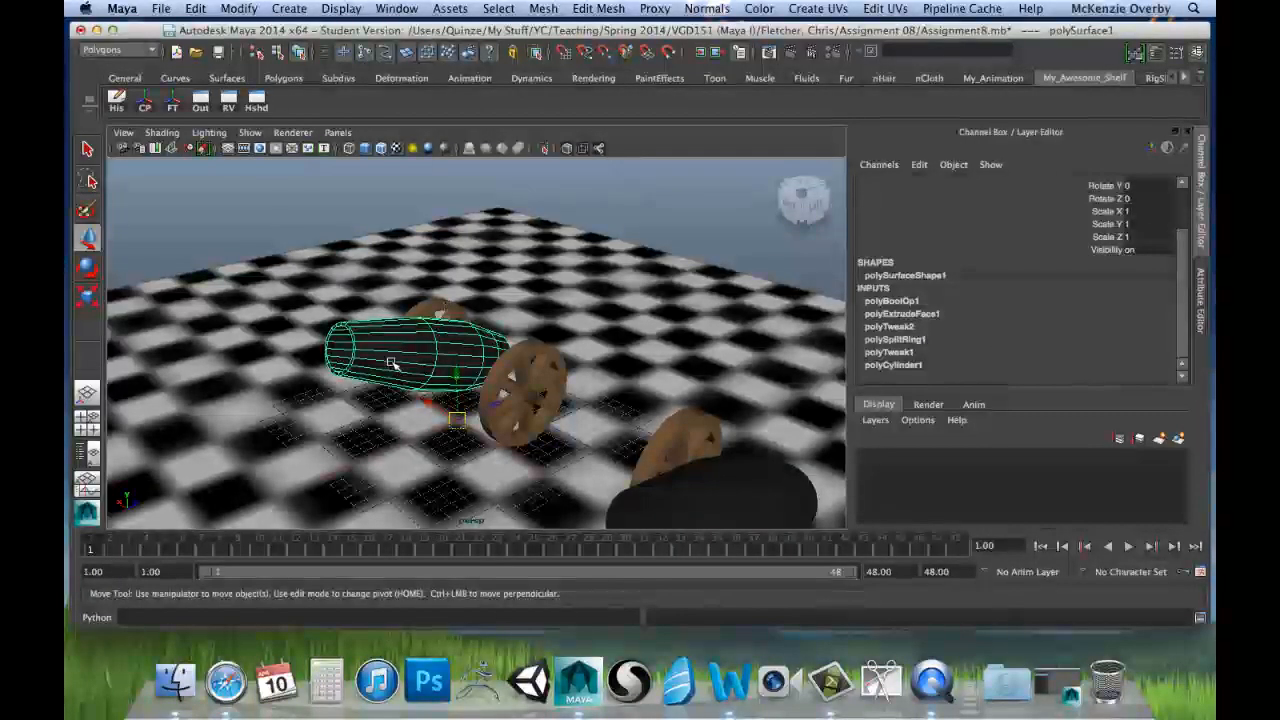
click(597, 8)
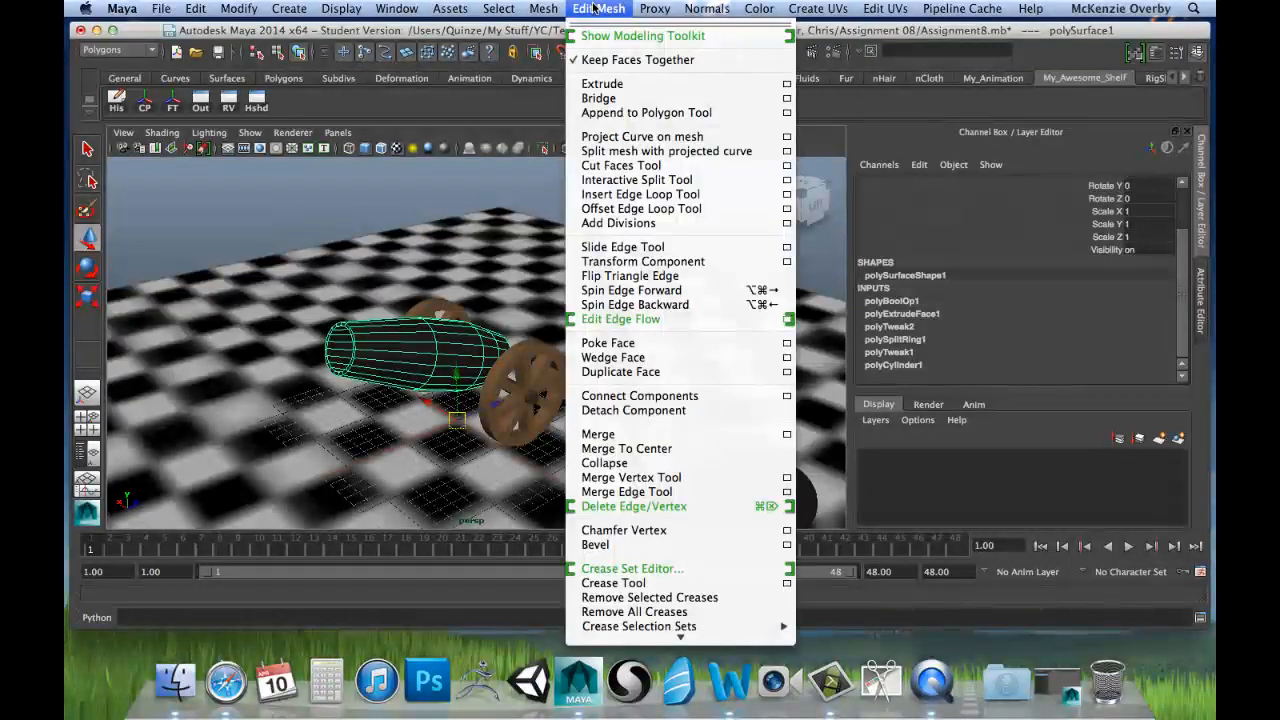
click(626, 195)
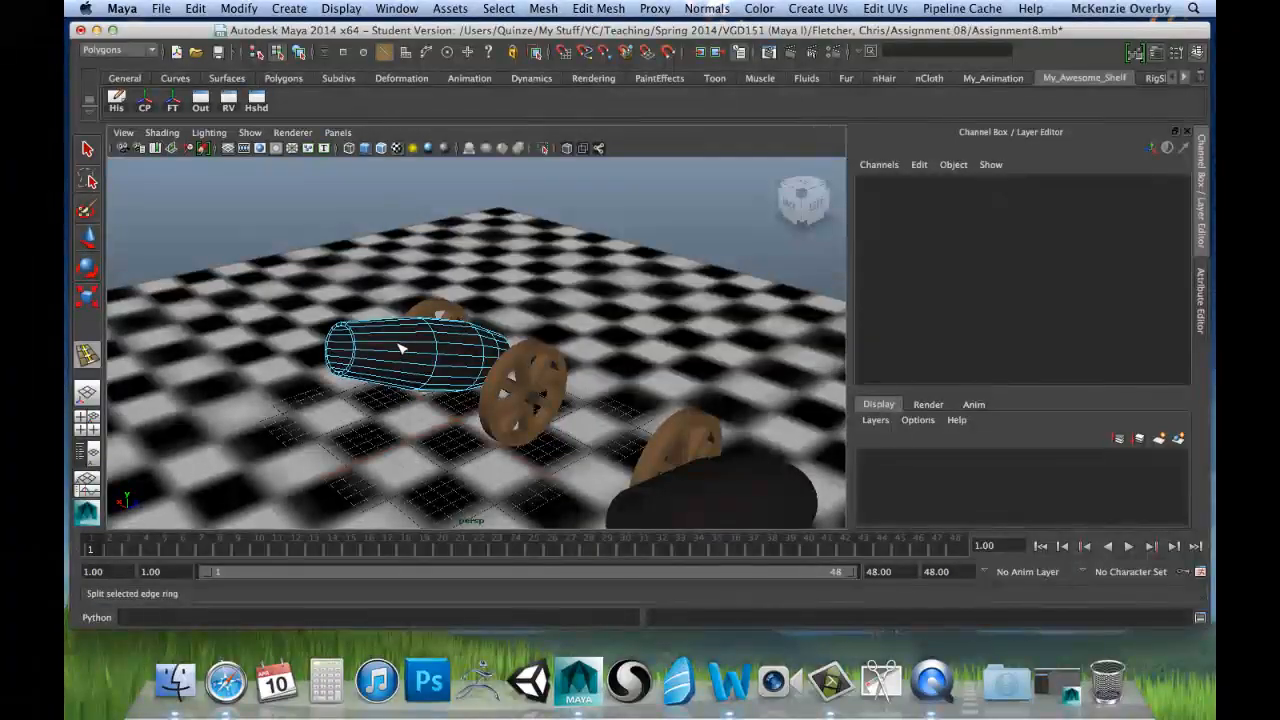
click(463, 353)
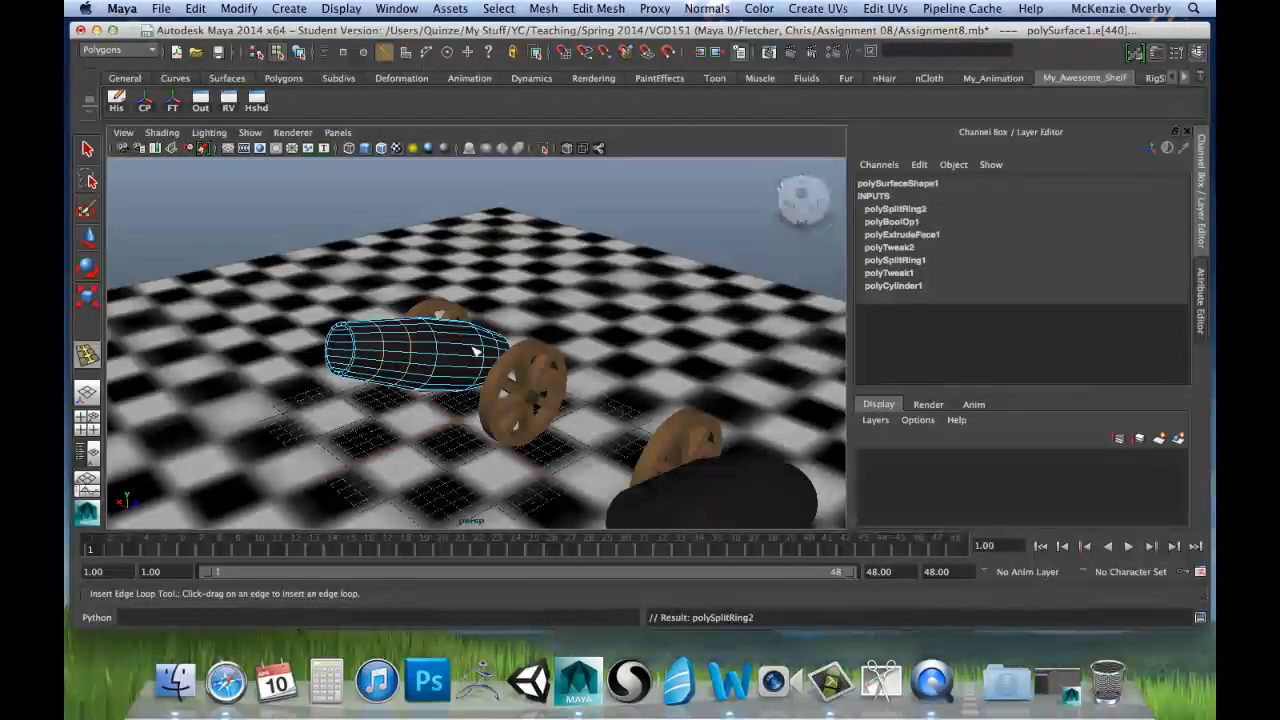
drag(470, 352, 462, 360)
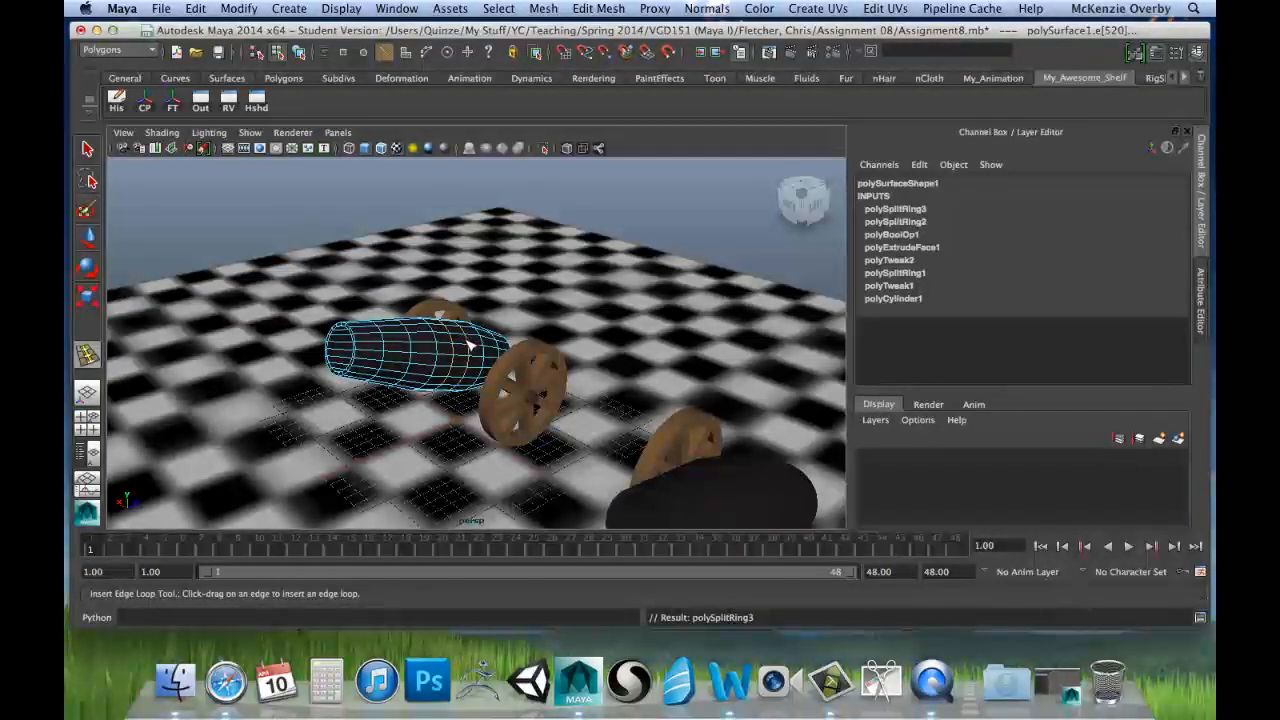
key(q)
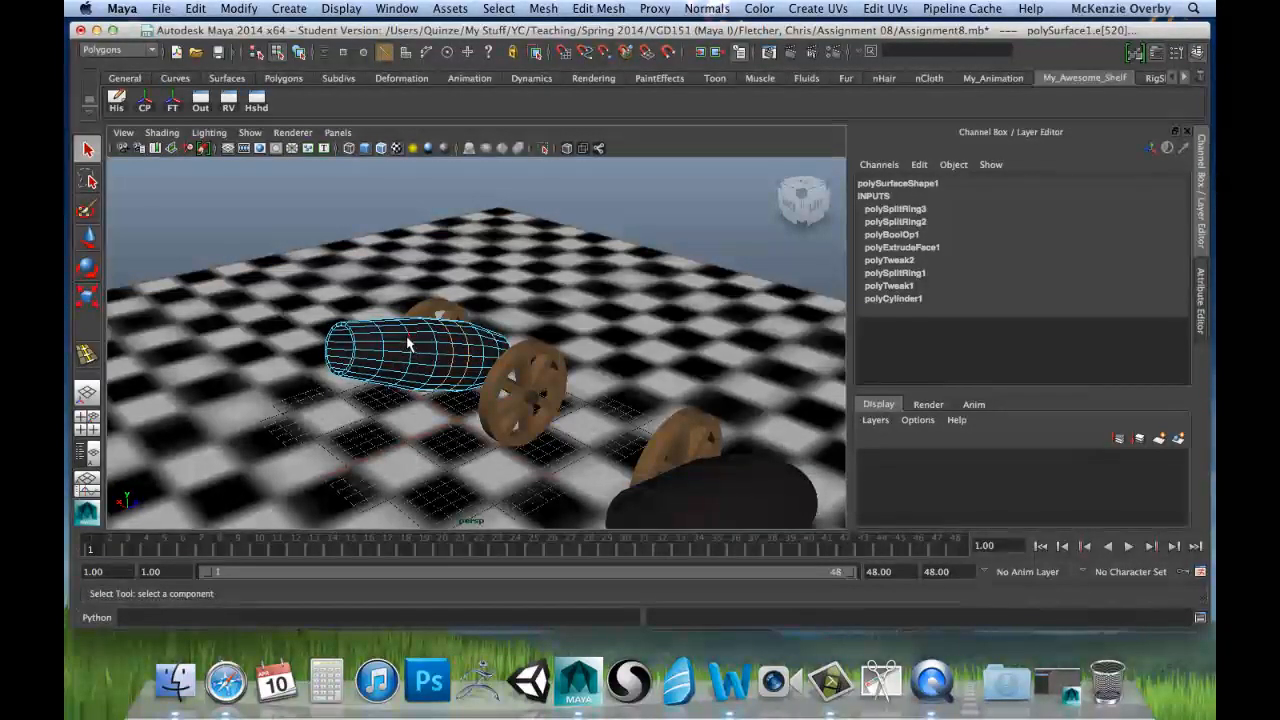
right_drag(407, 344, 450, 320)
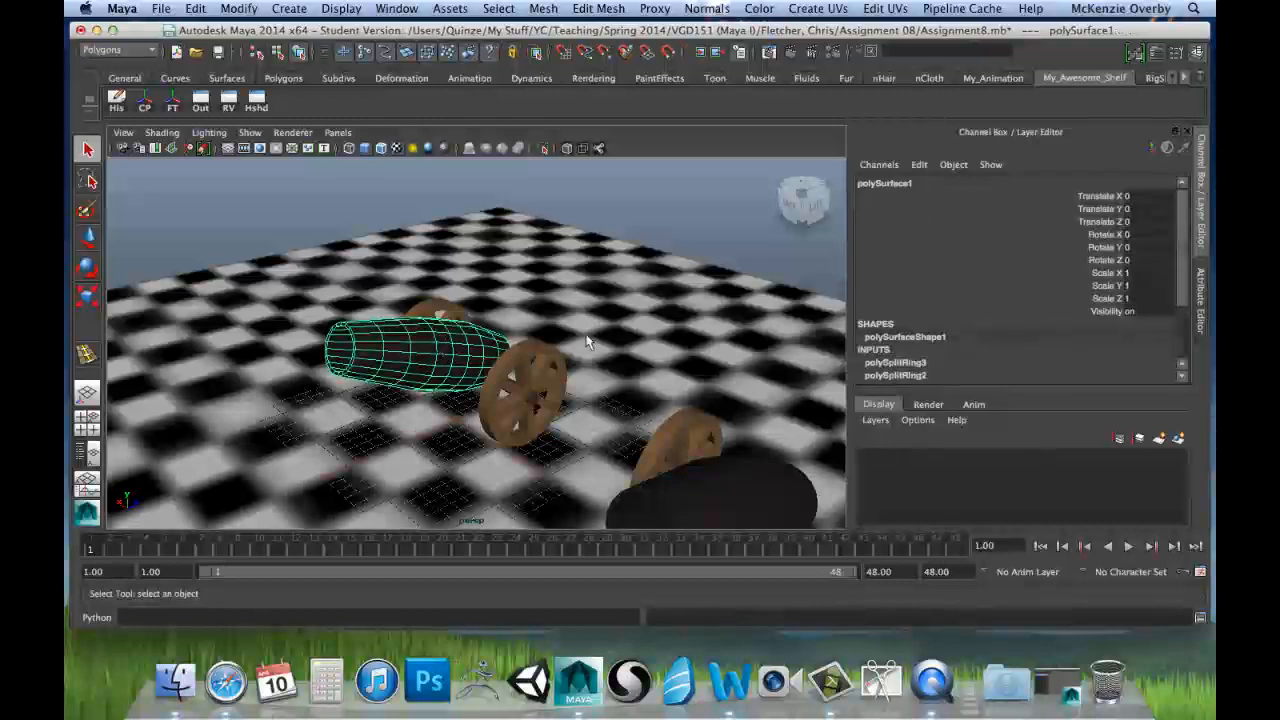
Step: Inspect the polySplitRing2 and polySplitRing3 attributes in the barrel's construction history
scroll(1114, 257, down, 3)
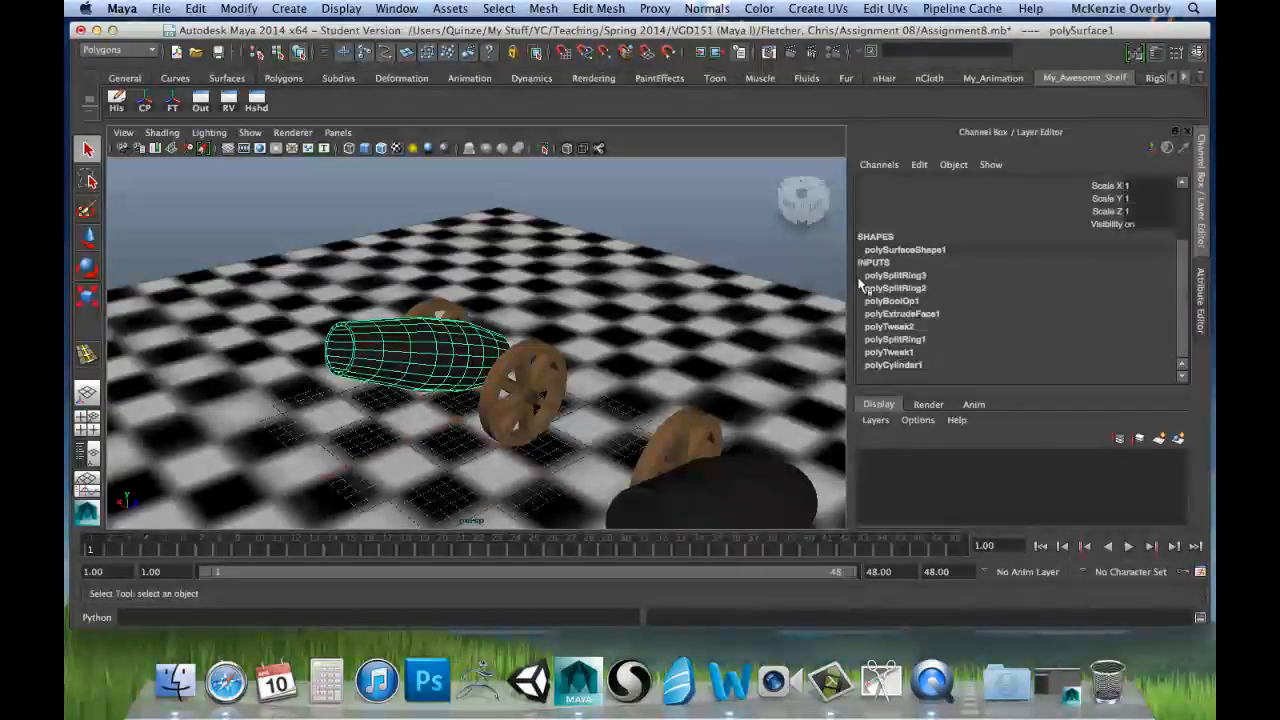
click(919, 290)
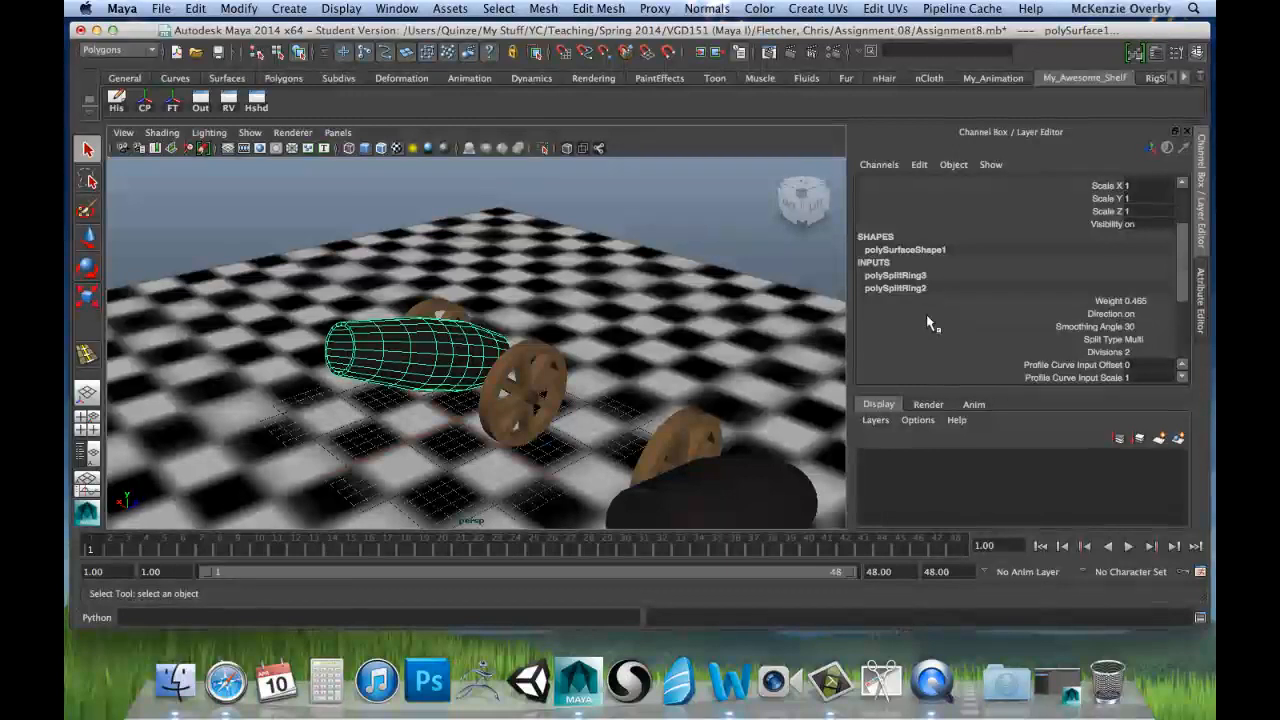
scroll(926, 314, down, 3)
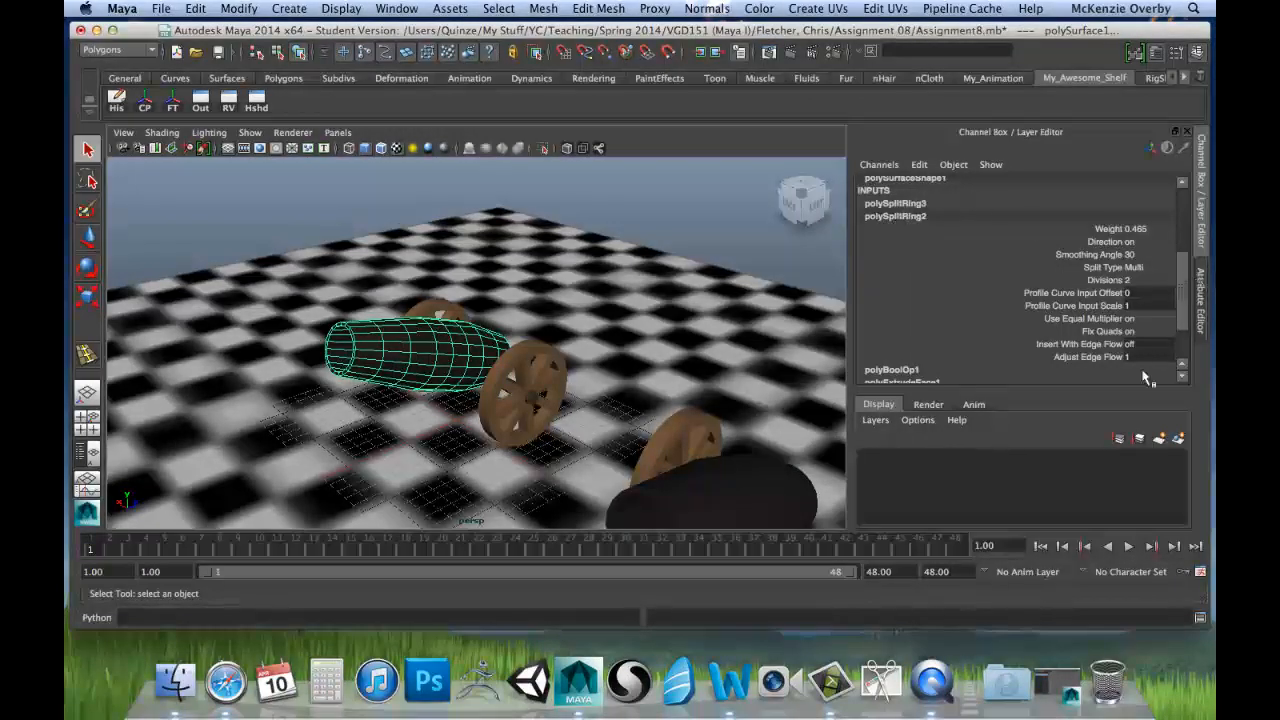
double_click(879, 214)
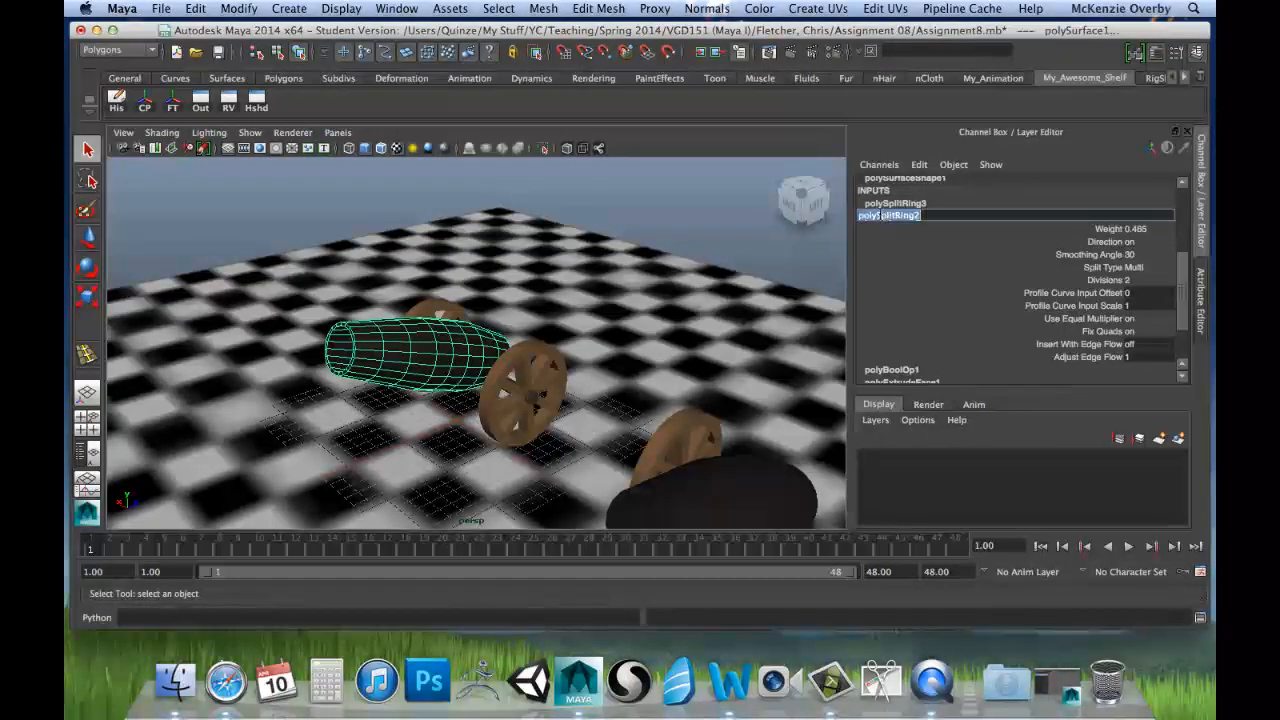
click(896, 204)
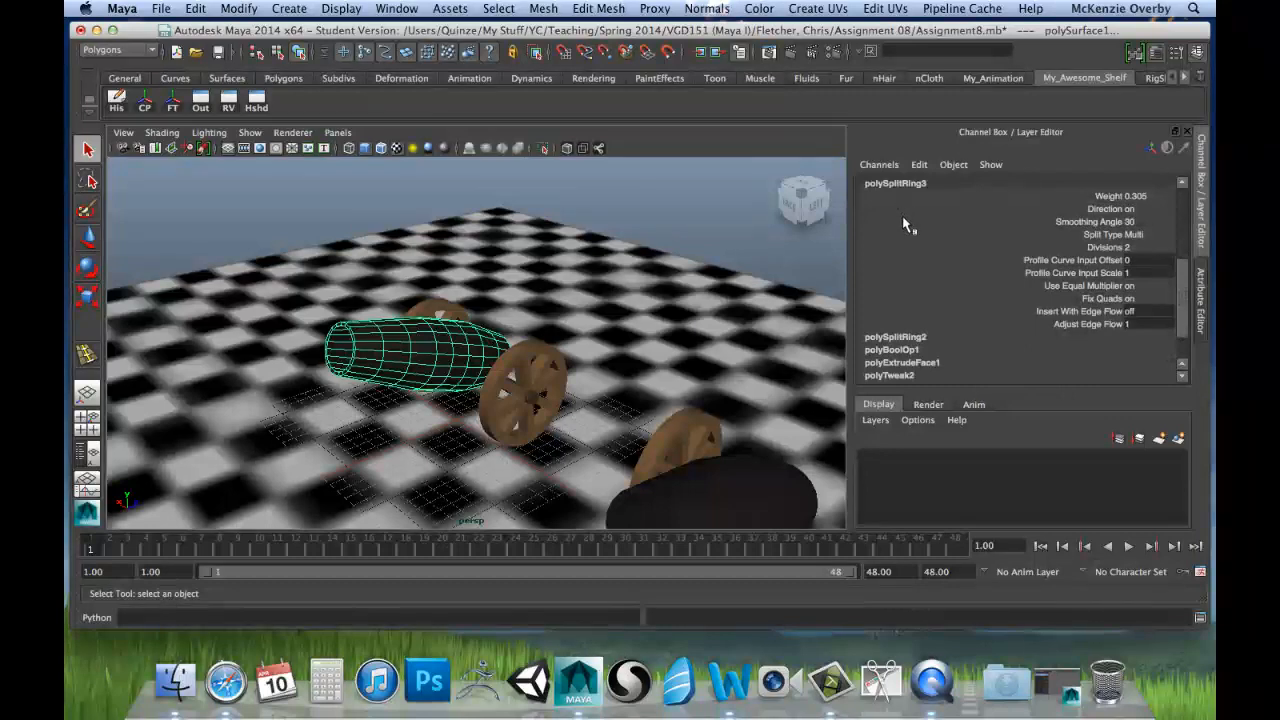
scroll(905, 207, up, 3)
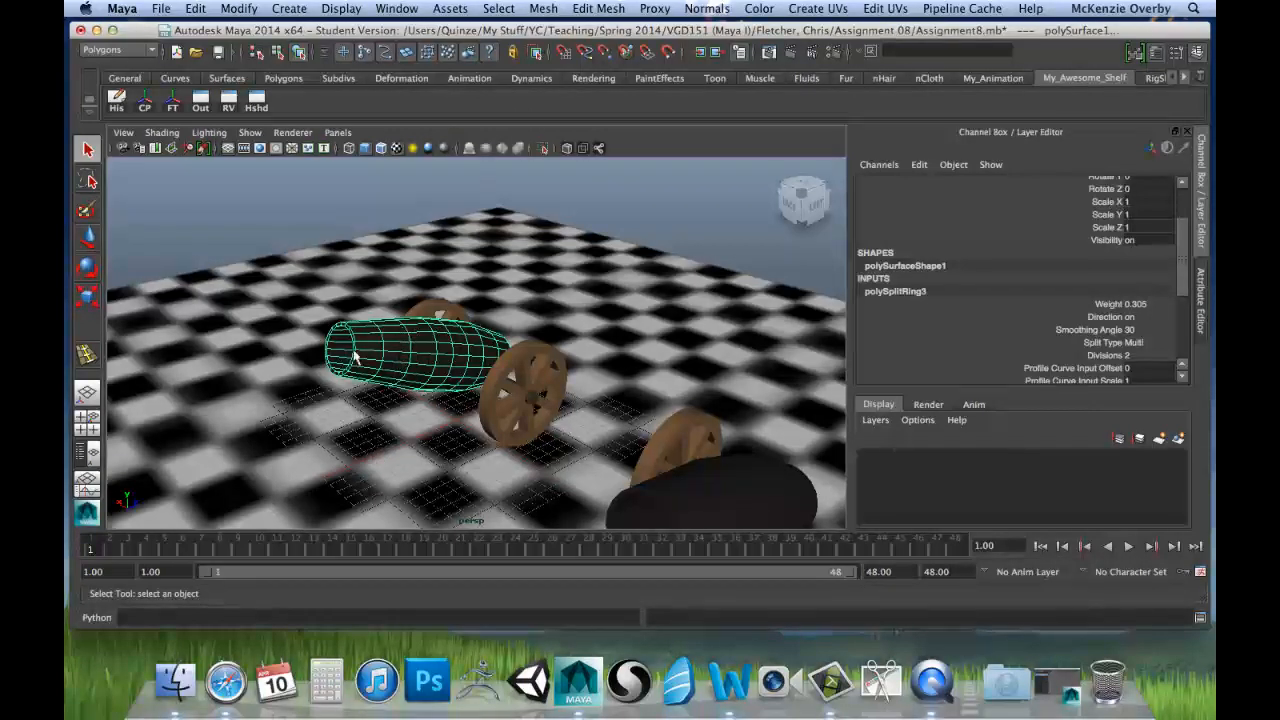
Step: Play the animation to check how the barrel deforms with the added edge loops, and return to frame 1
key(alt+v)
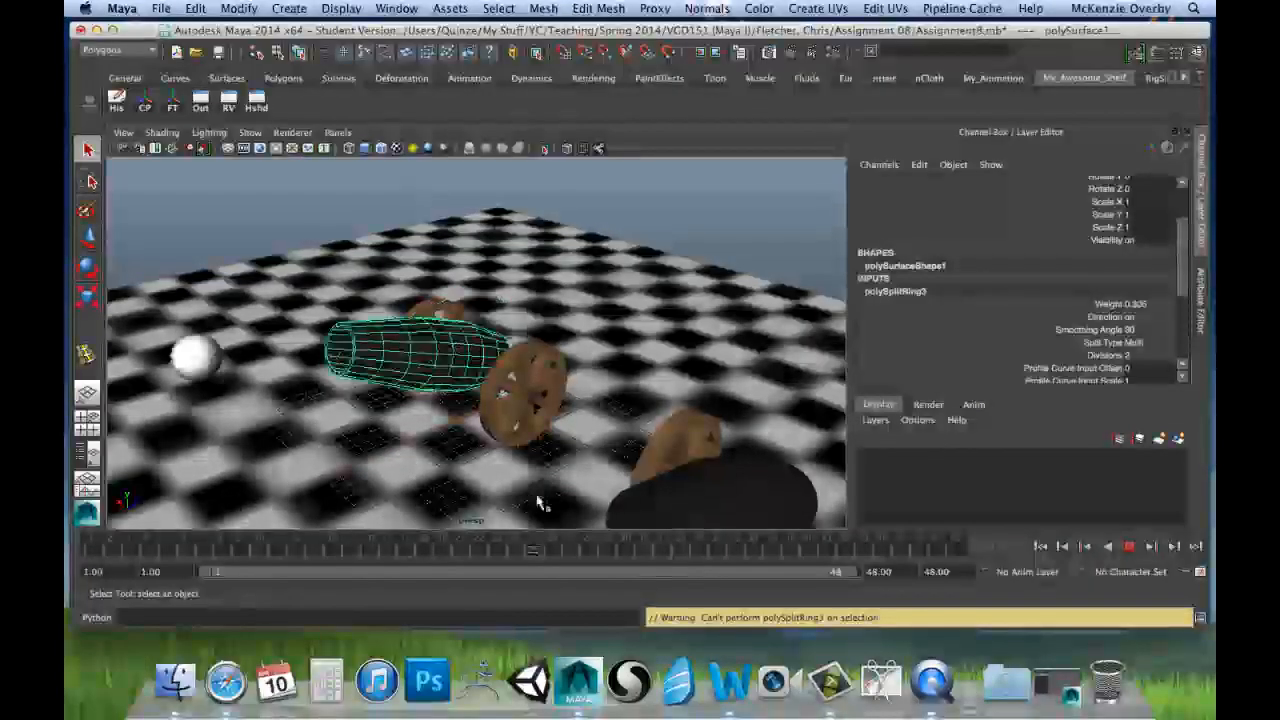
drag(276, 522, 68, 540)
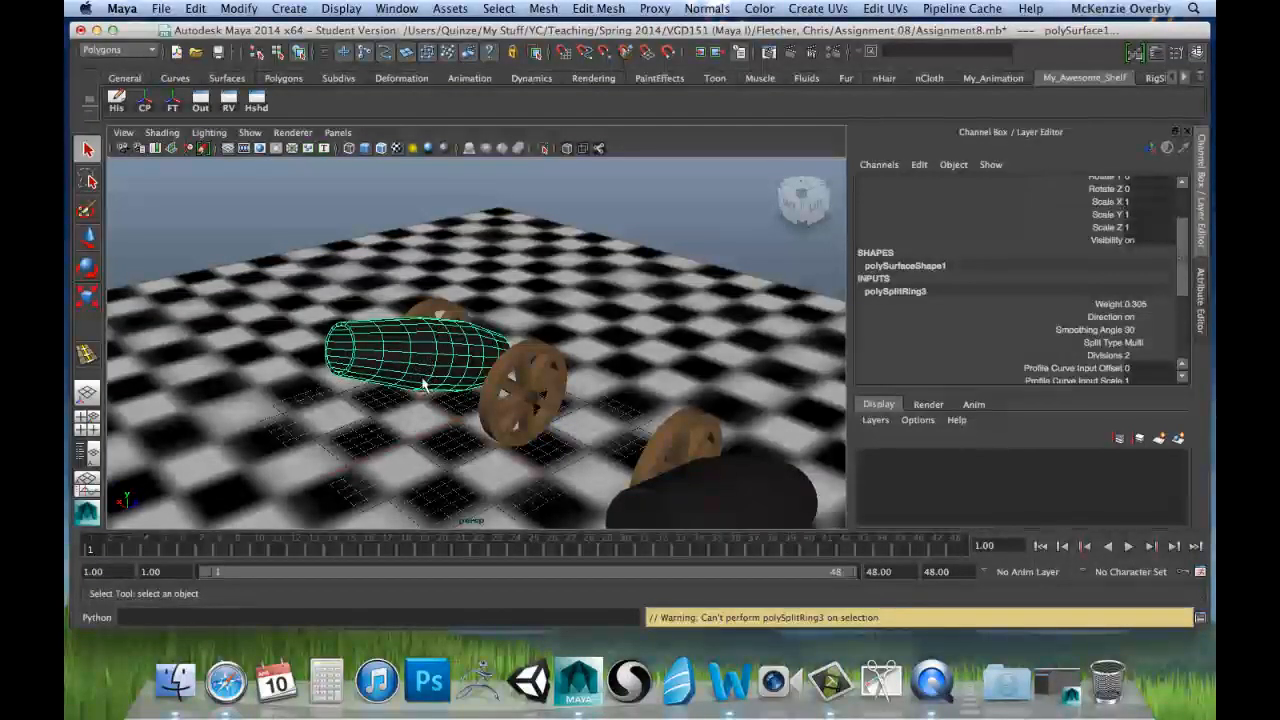
Step: Try switching the barrel to vertex component mode, undo the switch, and return the timeline to frame 1
right_drag(450, 345, 420, 350)
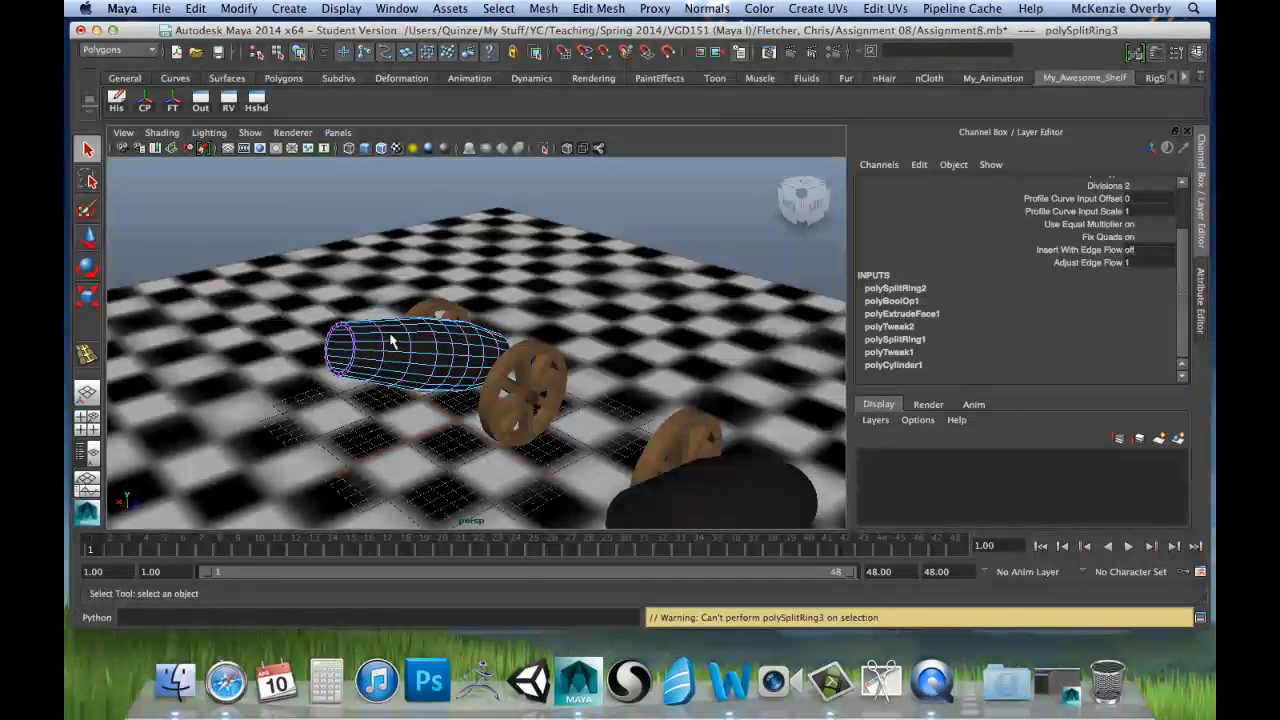
key(z)
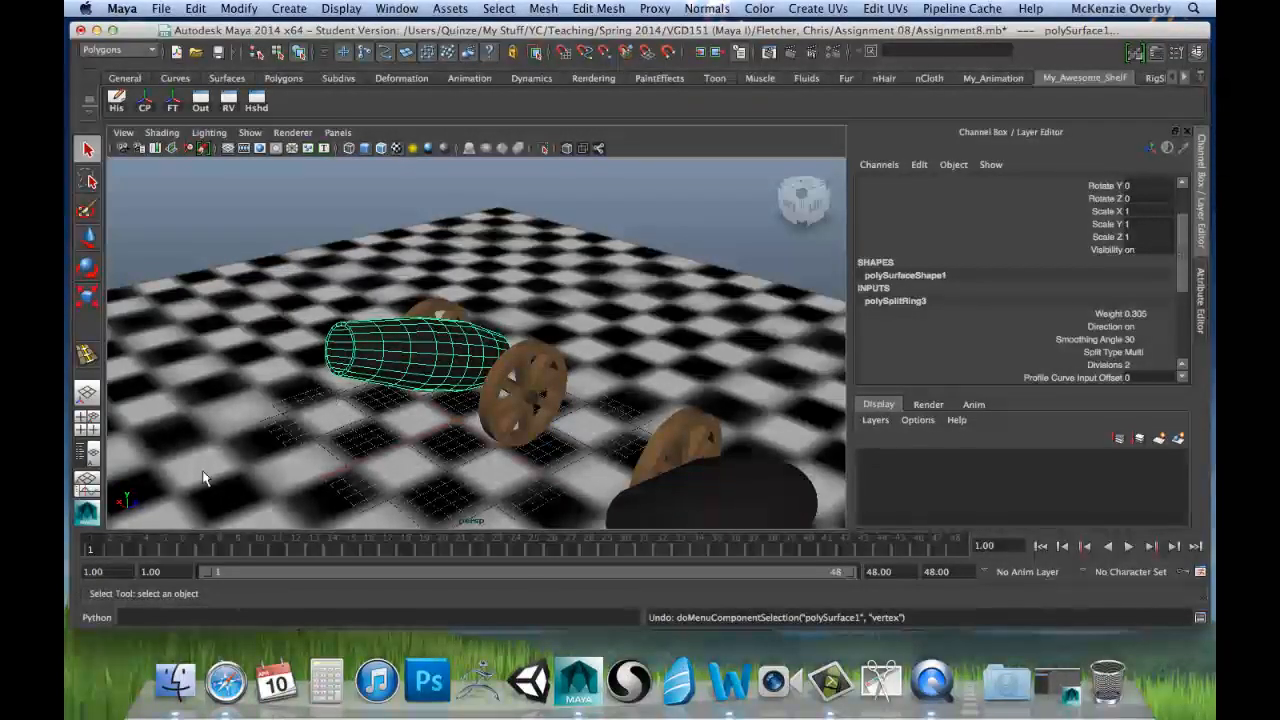
drag(100, 549, 68, 530)
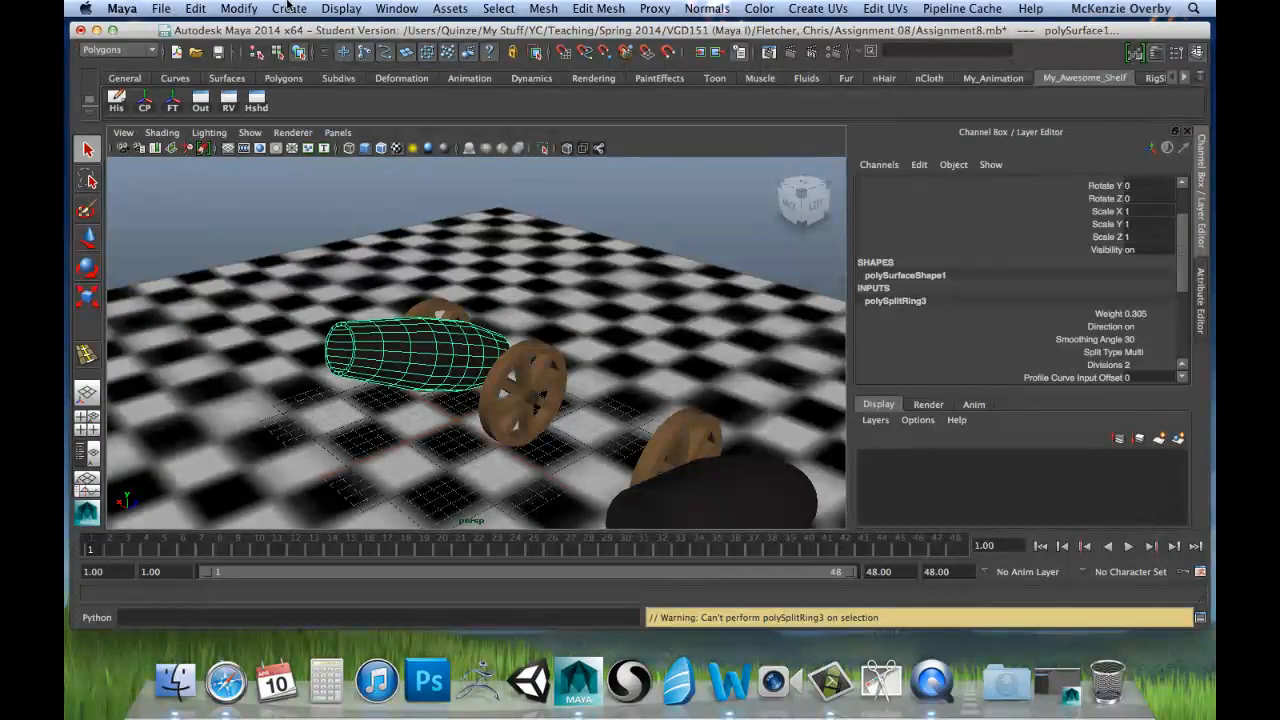
Step: Delete the construction history of the selected cannon barrel
click(197, 9)
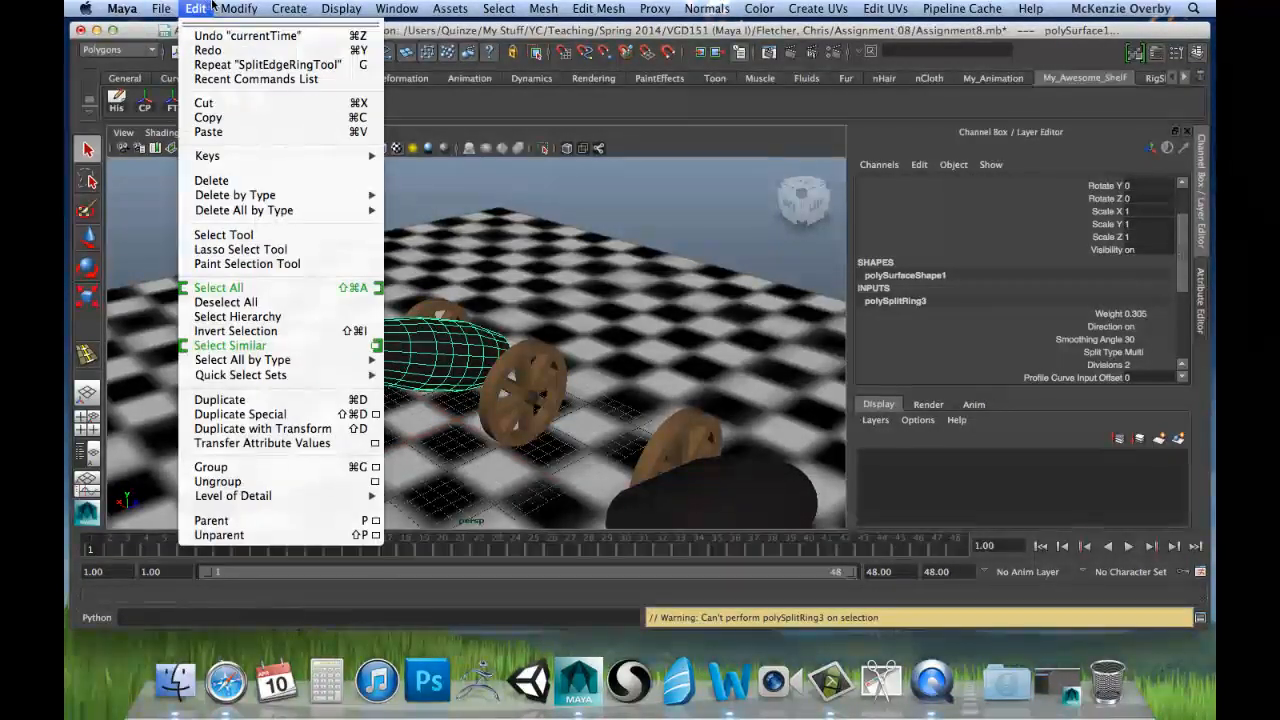
click(229, 9)
click(196, 9)
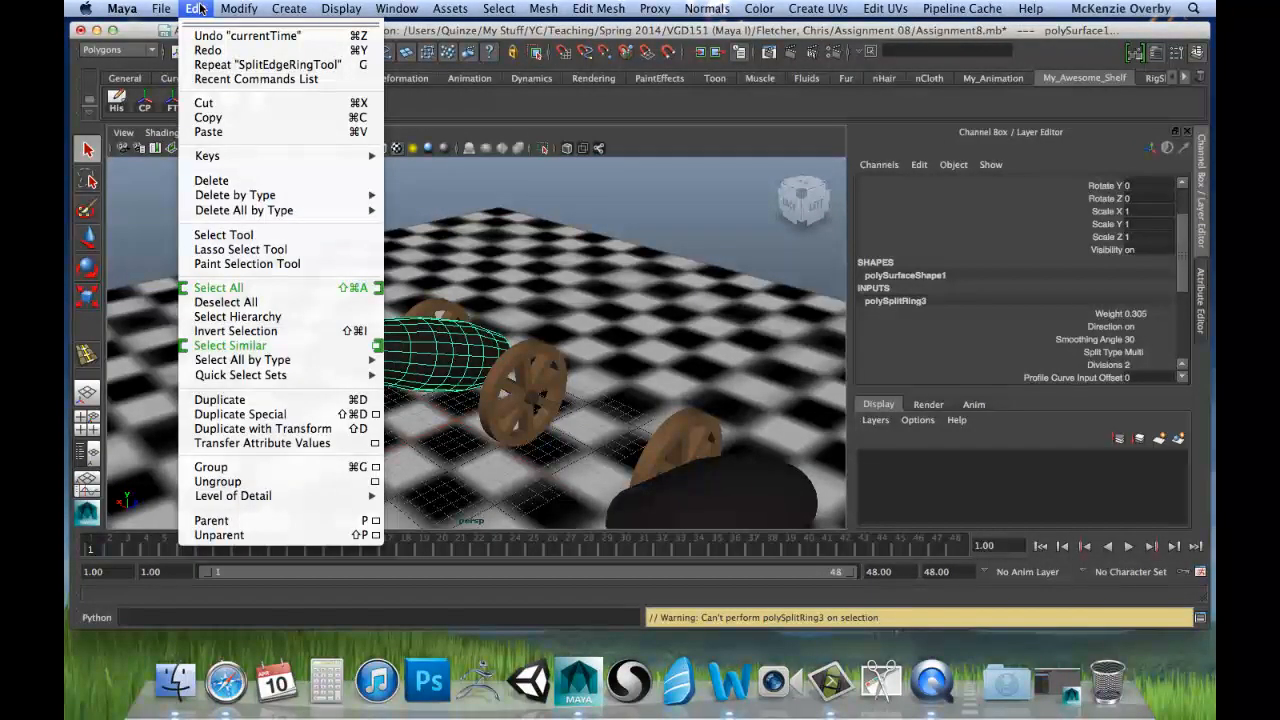
mouse_move(240, 196)
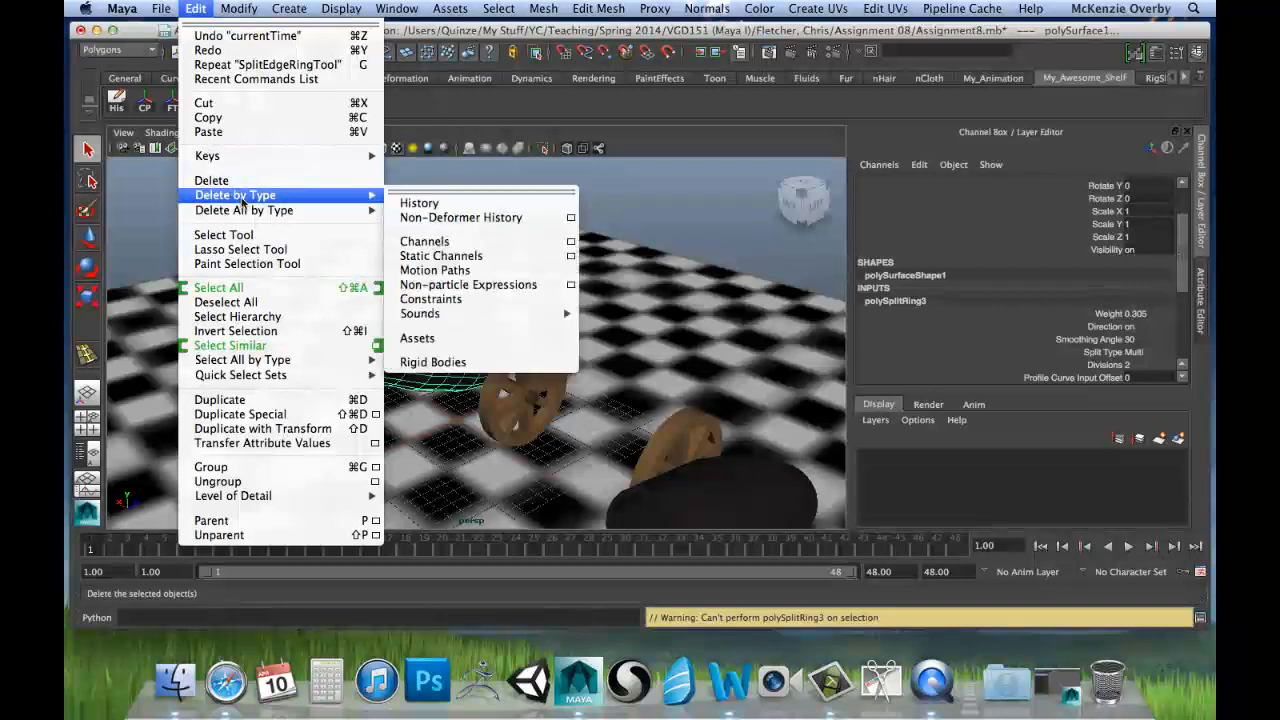
click(446, 204)
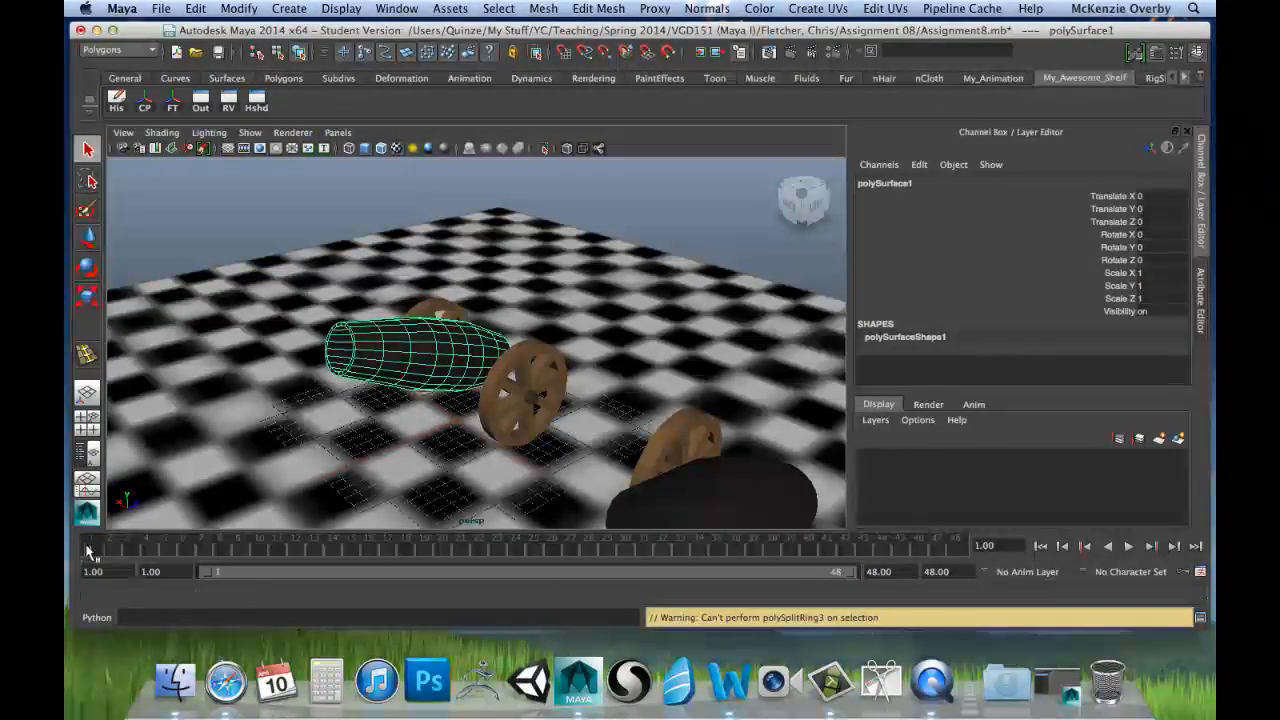
Step: Scrub the timeline to test the barrel's animation without history, return to frame 1, and undo the history deletion
drag(87, 550, 266, 560)
mouse_move(480, 562)
mouse_down()
mouse_move(688, 580)
mouse_move(922, 565)
mouse_move(465, 566)
mouse_up()
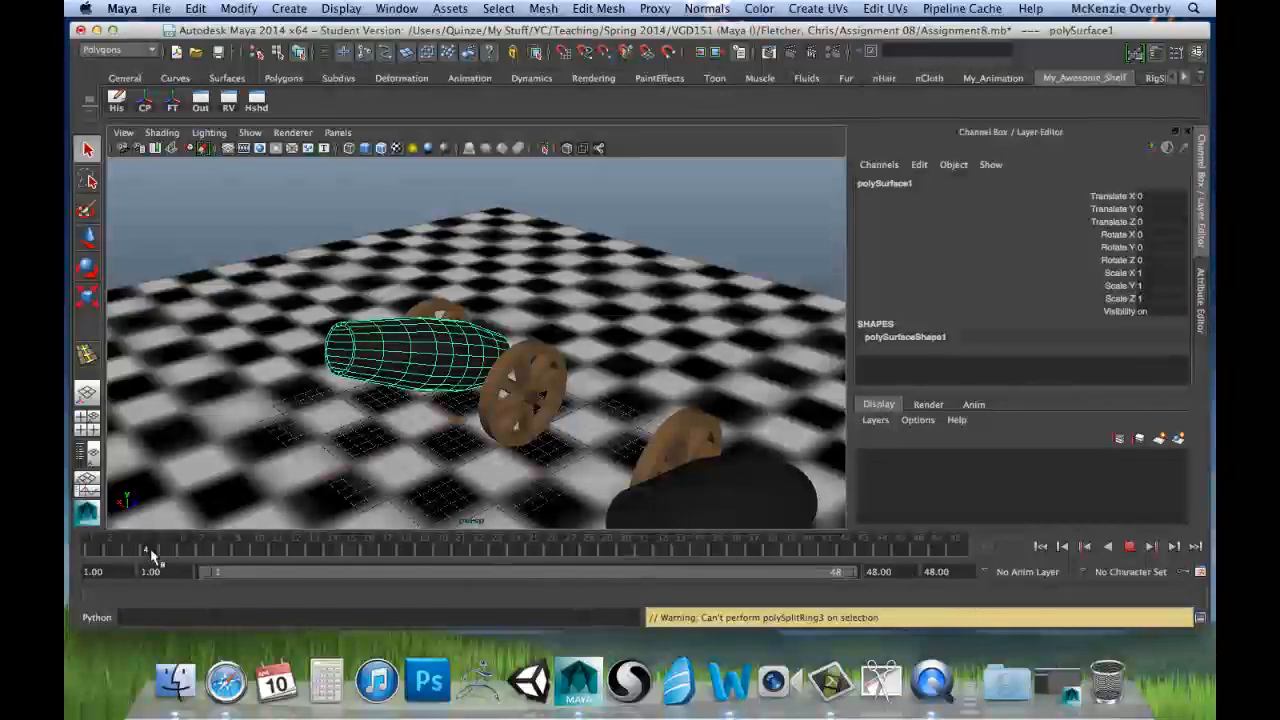
drag(152, 557, 814, 570)
drag(148, 557, 967, 566)
click(380, 568)
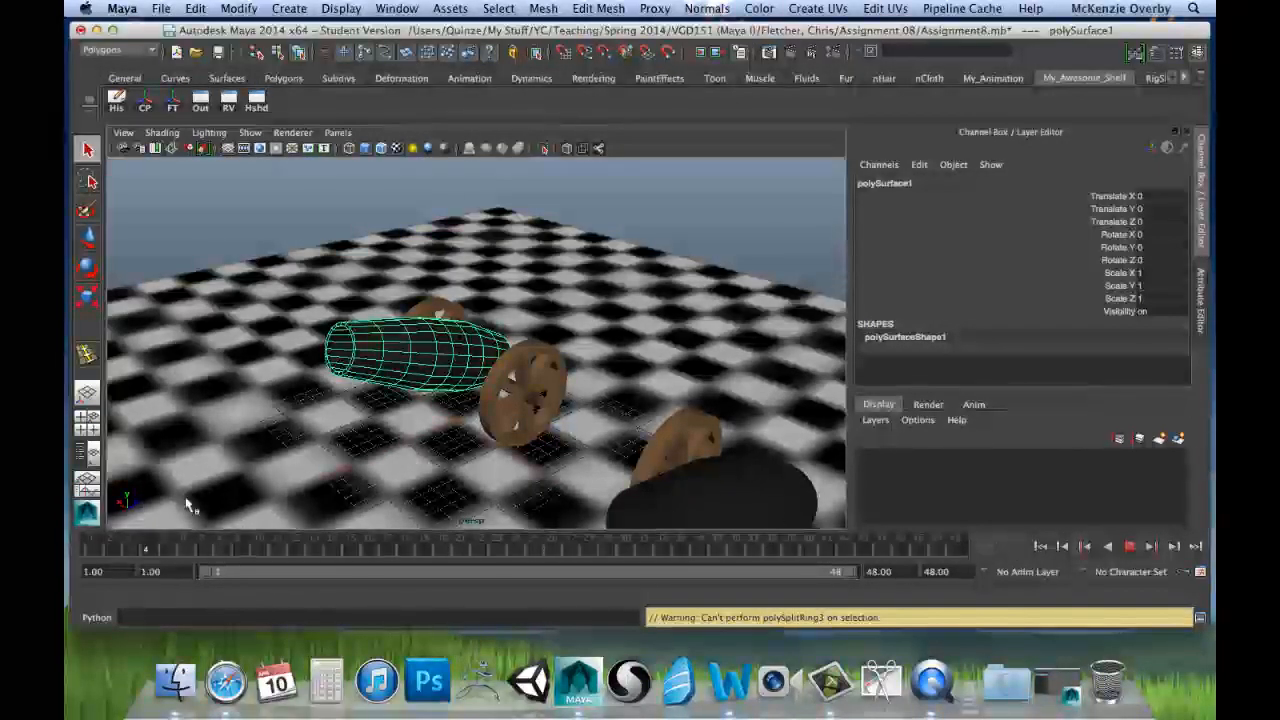
click(92, 548)
key(super+z)
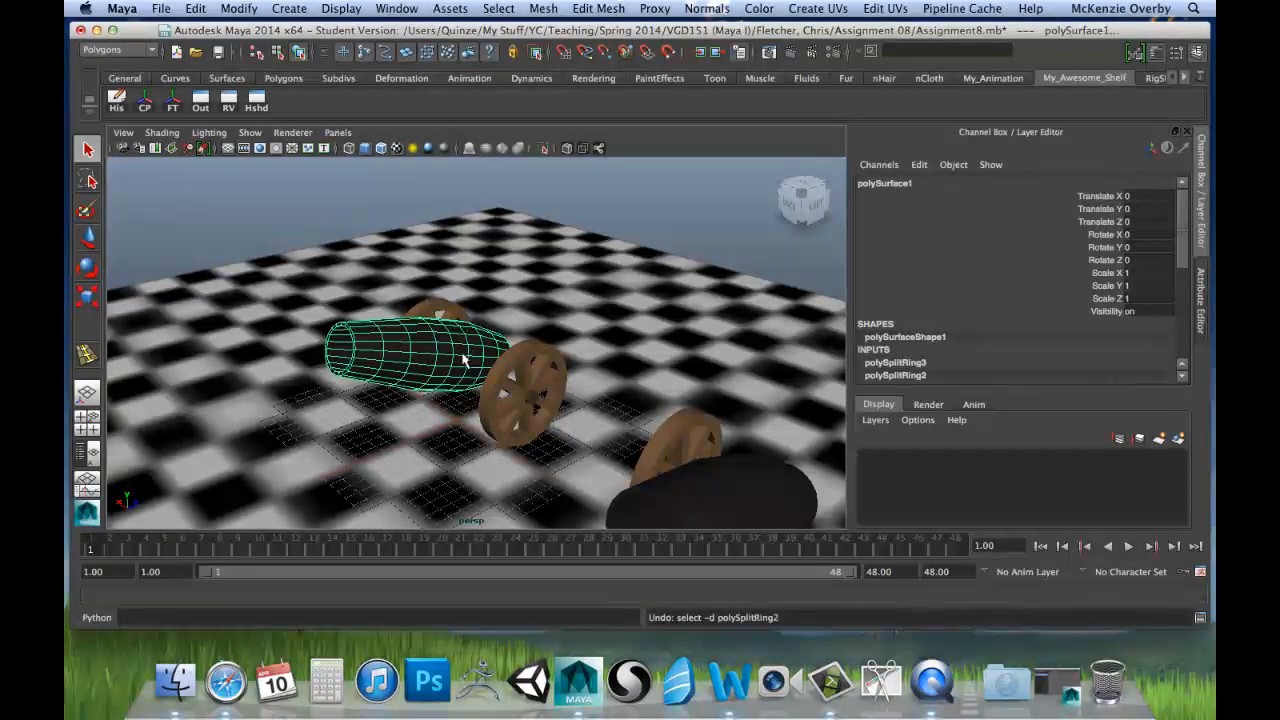
Step: Undo the last selection changes and redo the selection of the cannon barrel
key(super+z)
key(super+z)
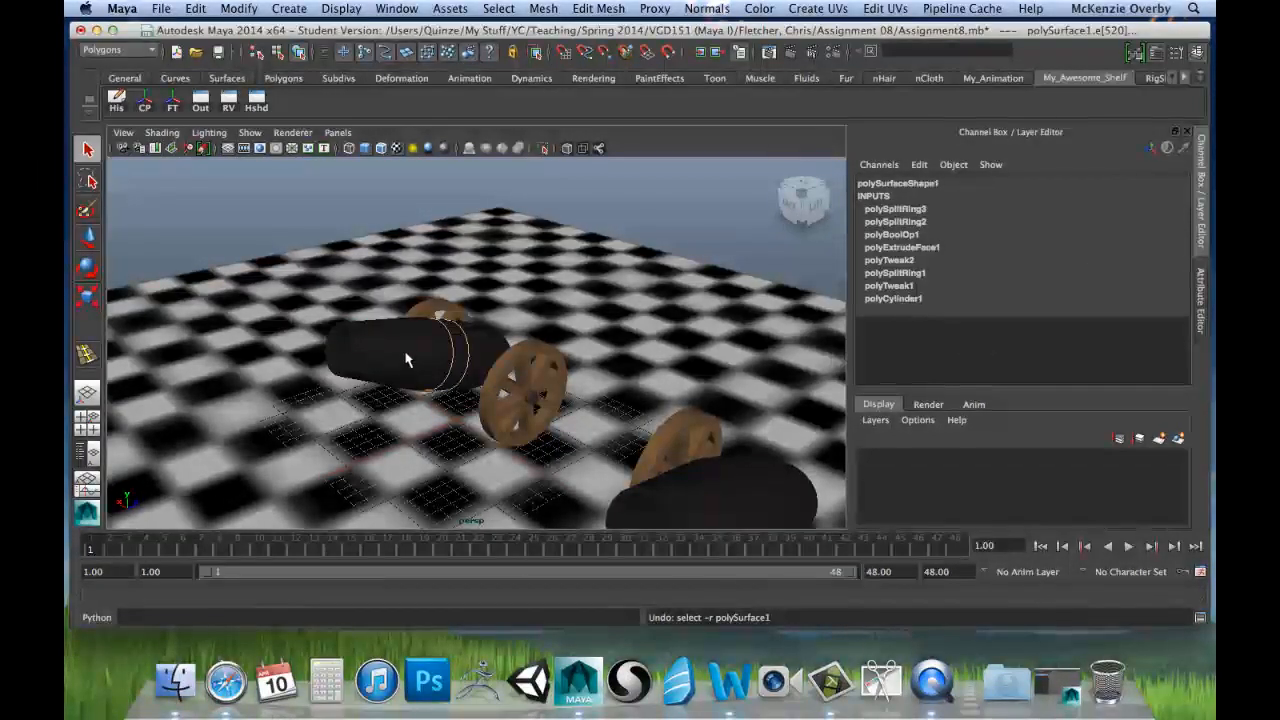
key(shift+z)
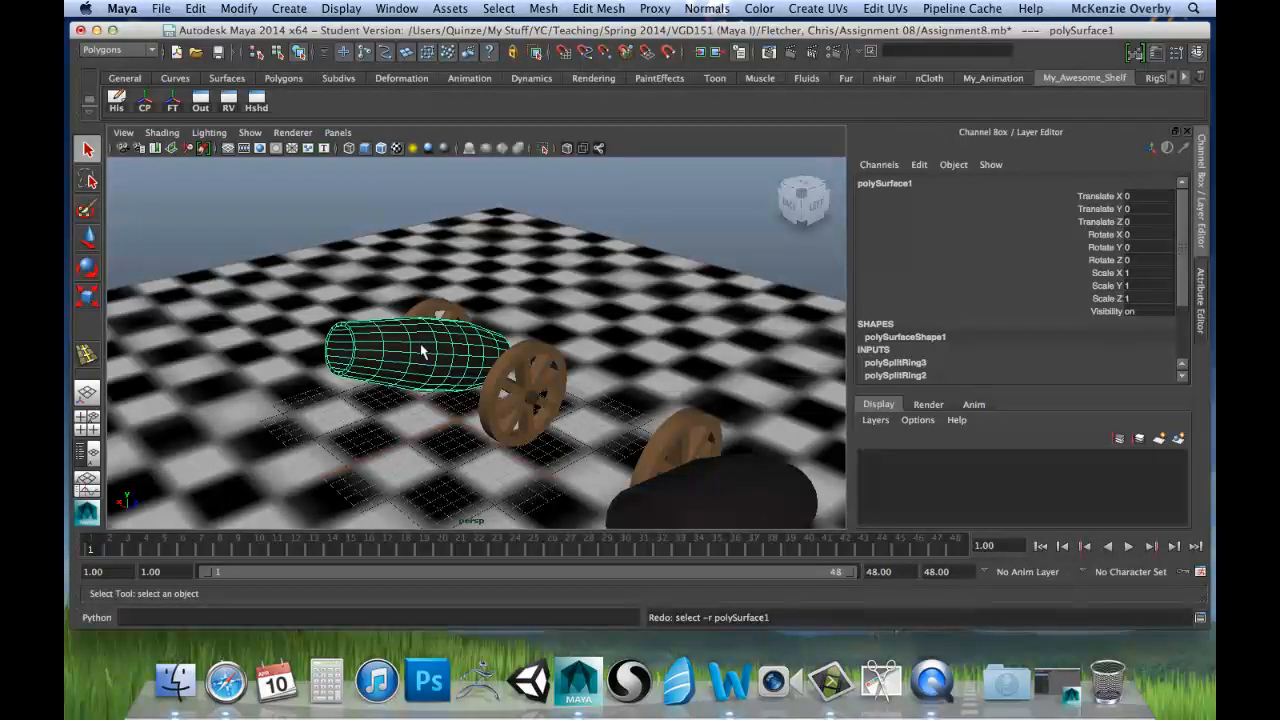
Step: Switch the barrel to face component mode and select two adjacent faces on its upper side near the muzzle
right_drag(396, 344, 396, 378)
alt+drag(378, 298, 350, 284)
click(370, 326)
click(345, 395)
shift+click(345, 395)
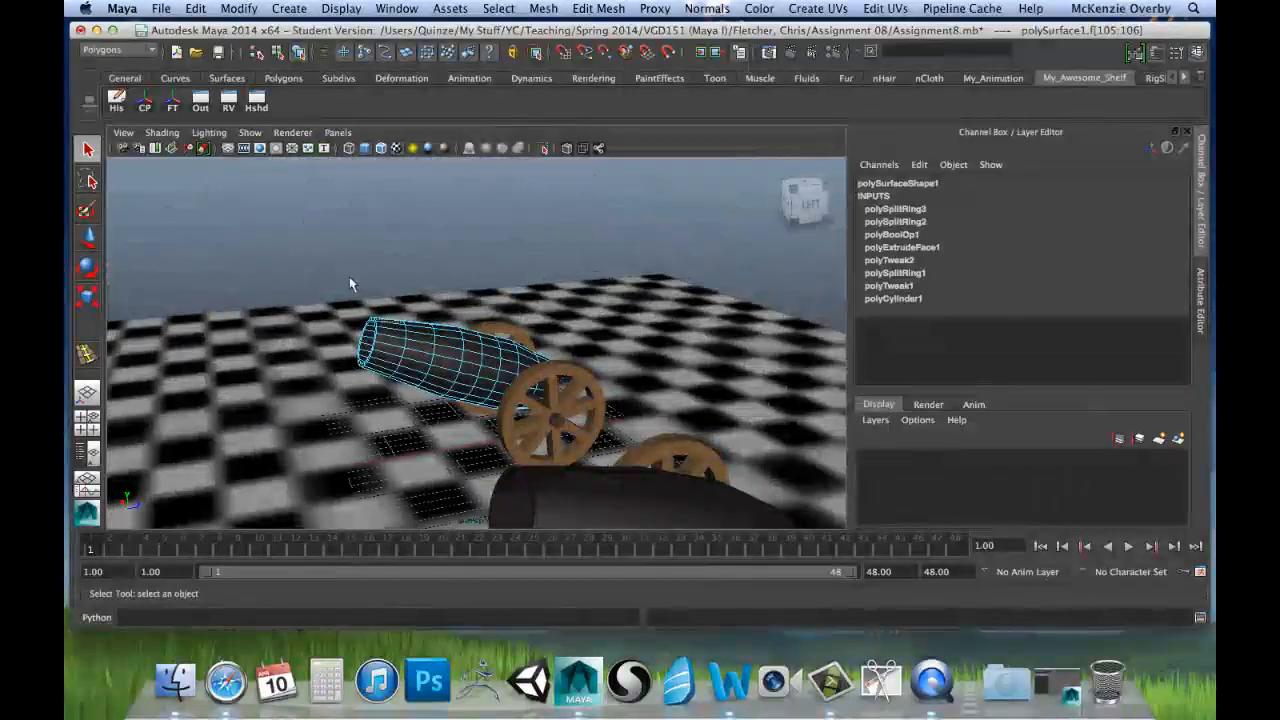
Step: Extrude the selected faces, scale them and pull them upward into a raised sight above the muzzle, and return to object selection
click(598, 8)
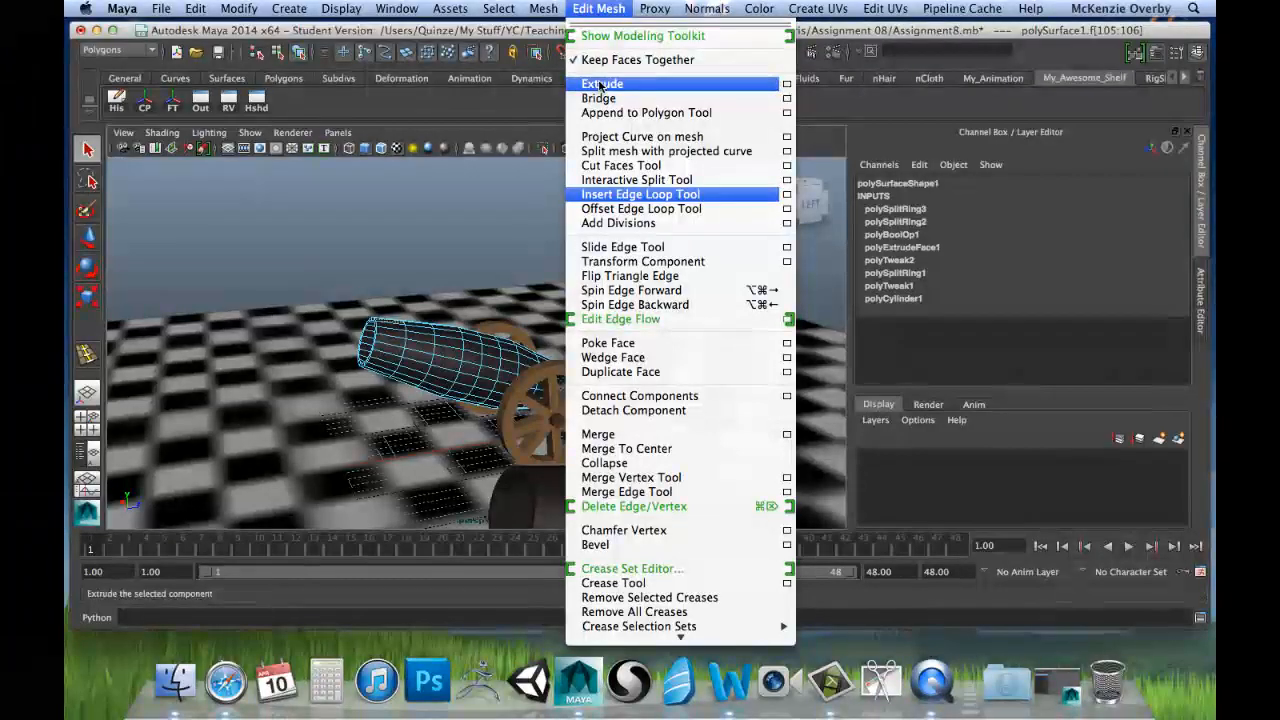
click(612, 86)
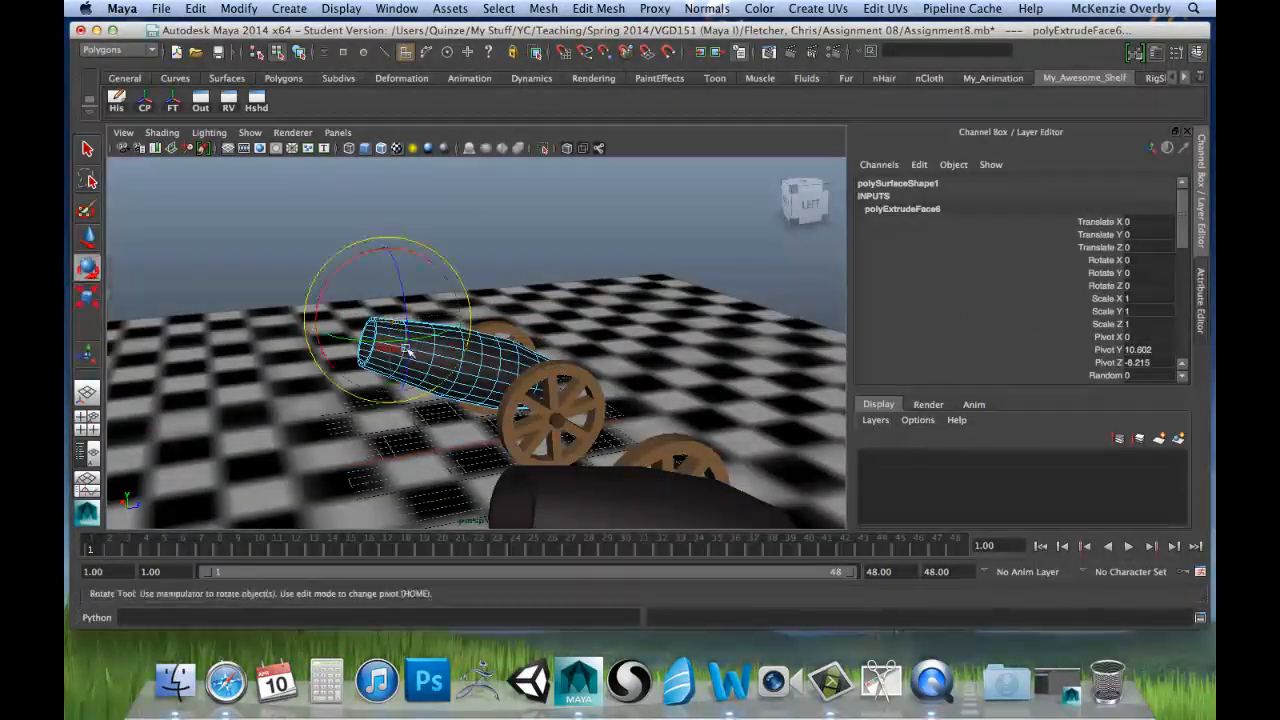
alt+drag(407, 350, 400, 330)
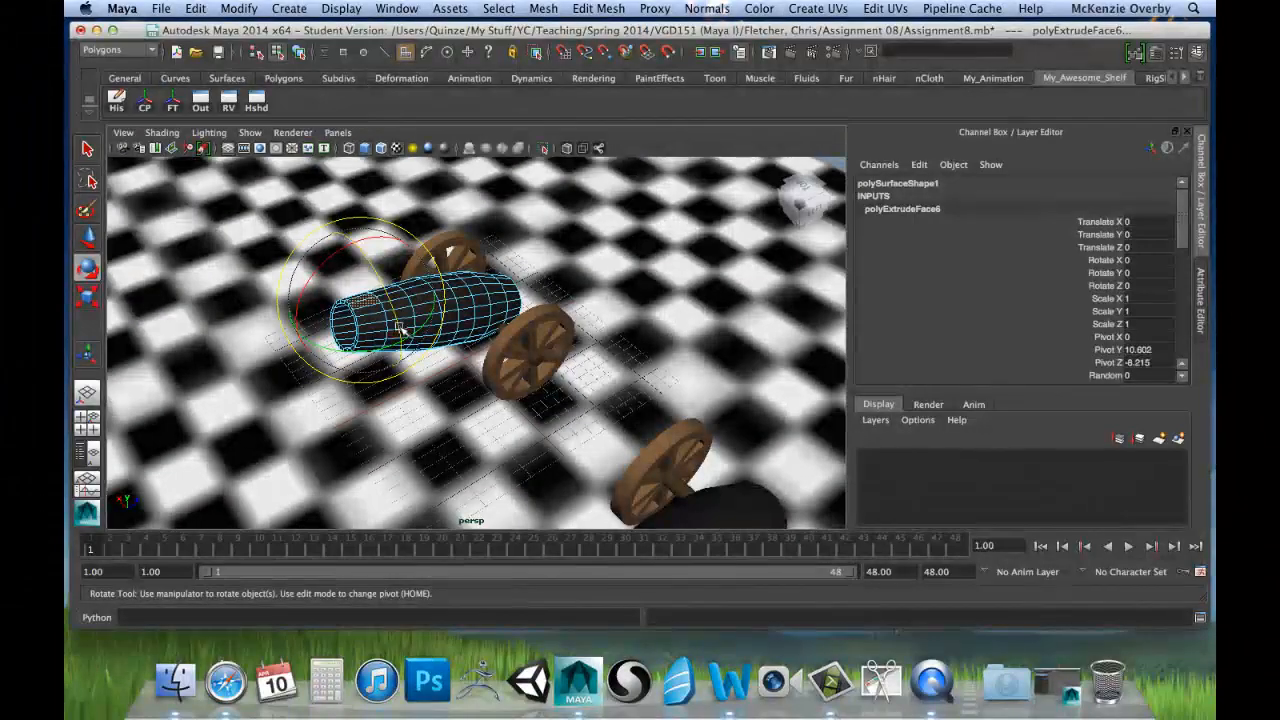
key(r)
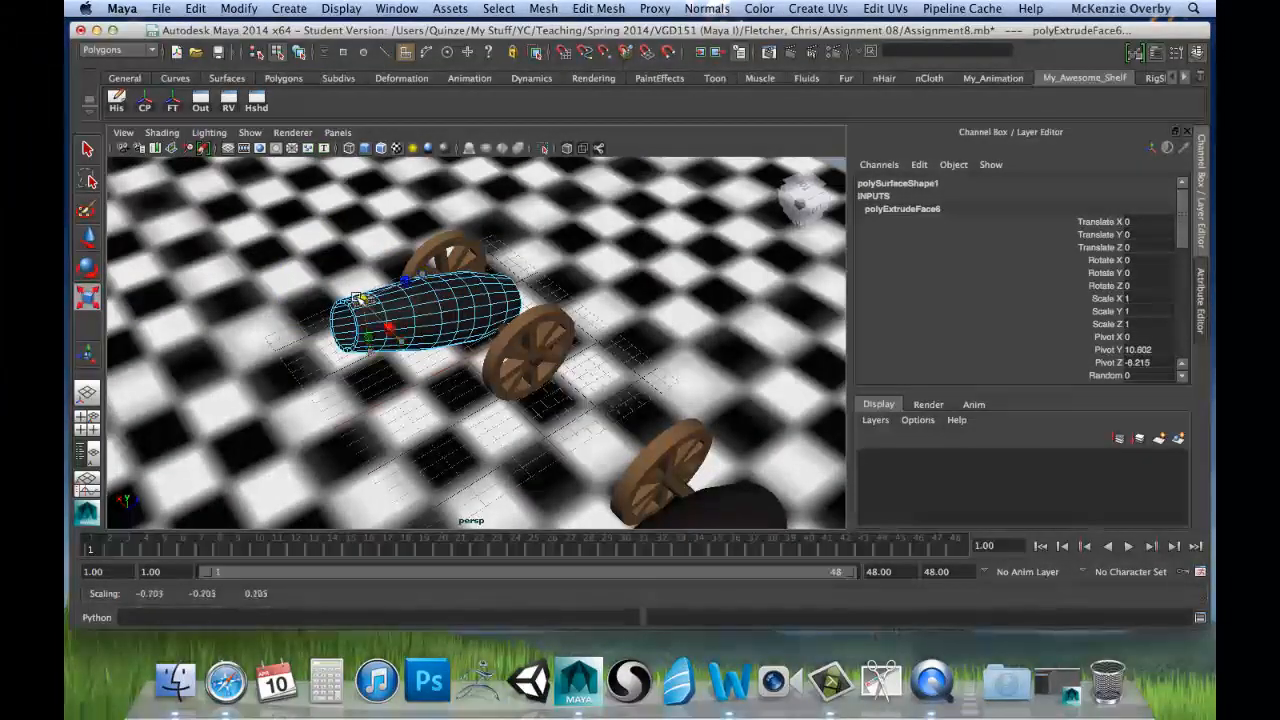
key(w)
alt+drag(360, 292, 400, 320)
right_drag(396, 348, 457, 336)
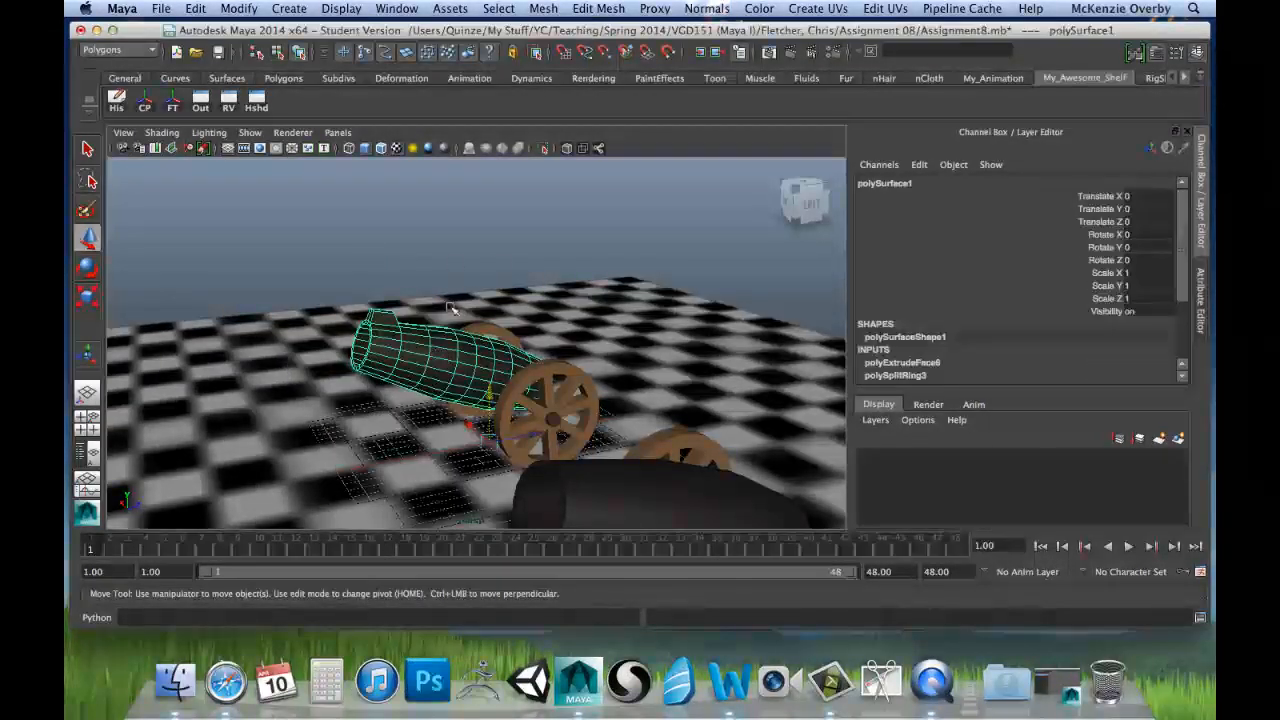
Step: Scrub the timeline to check how the barrel with the extruded sight deforms, and stop at frame 14
drag(95, 547, 287, 566)
drag(185, 560, 258, 566)
drag(356, 570, 323, 540)
drag(171, 540, 241, 549)
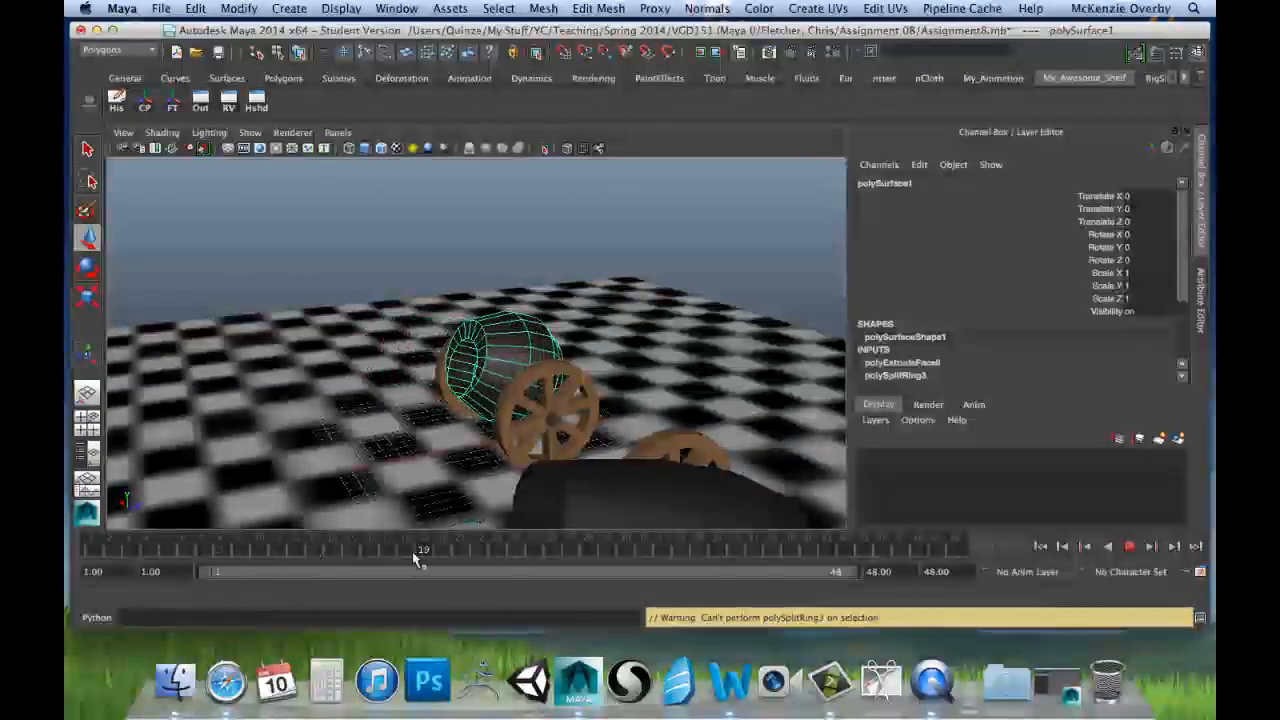
drag(418, 558, 478, 560)
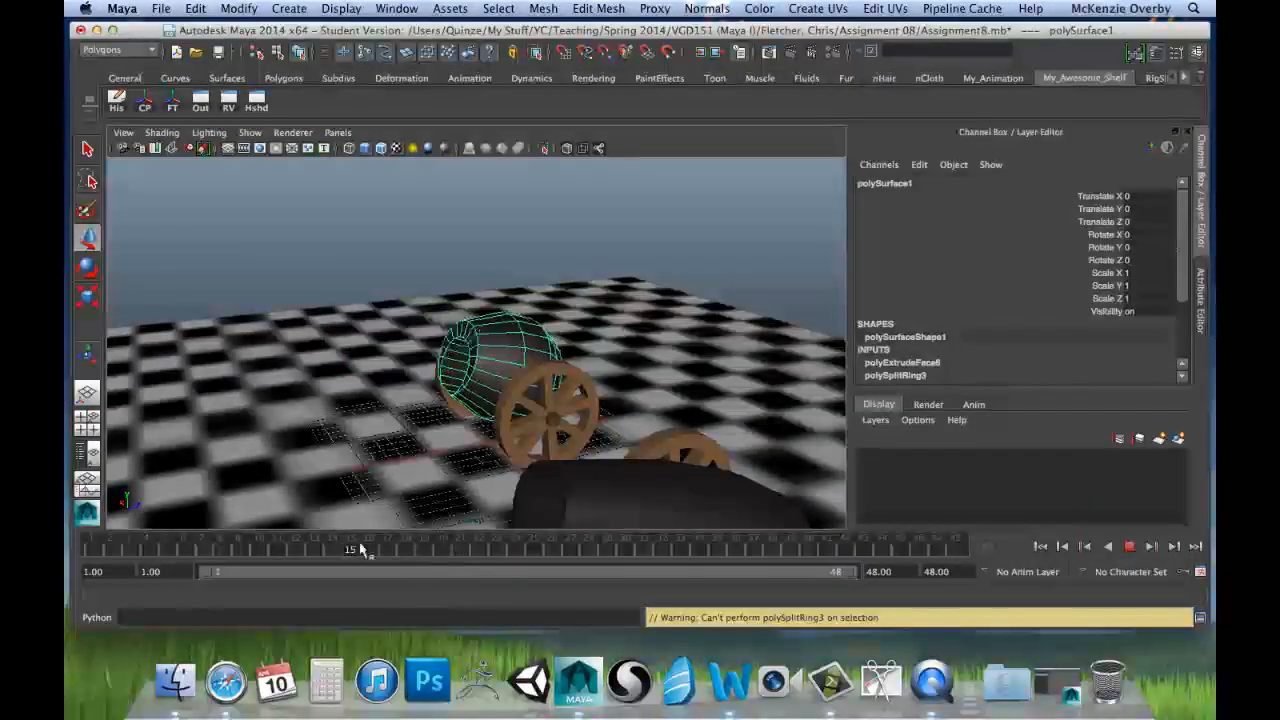
drag(362, 549, 331, 548)
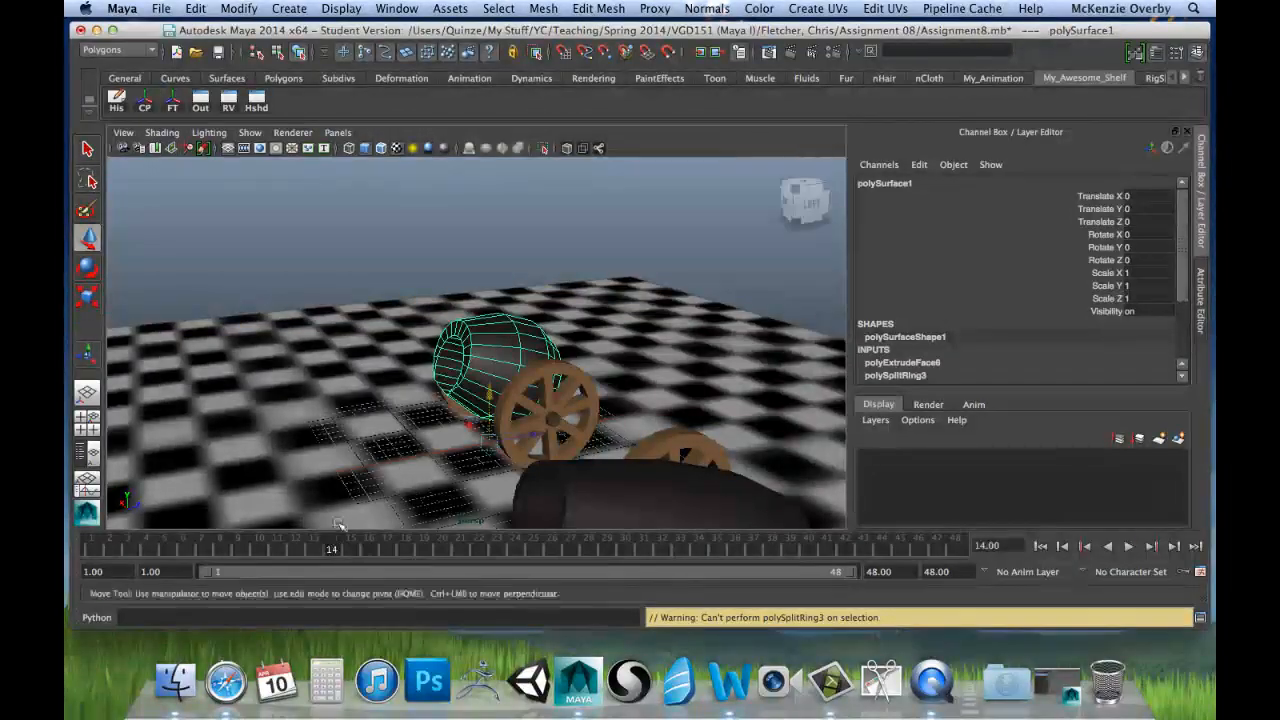
Step: Examine the barrel's muzzle rim and interior from several angles at frame 14, and return the timeline to frame 1
alt+drag(350, 378, 465, 412)
alt+right_drag(345, 395, 400, 395)
alt+middle_drag(340, 395, 463, 383)
alt+drag(345, 405, 331, 429)
alt+right_drag(331, 427, 430, 402)
alt+drag(540, 397, 545, 345)
alt+middle_drag(547, 346, 512, 354)
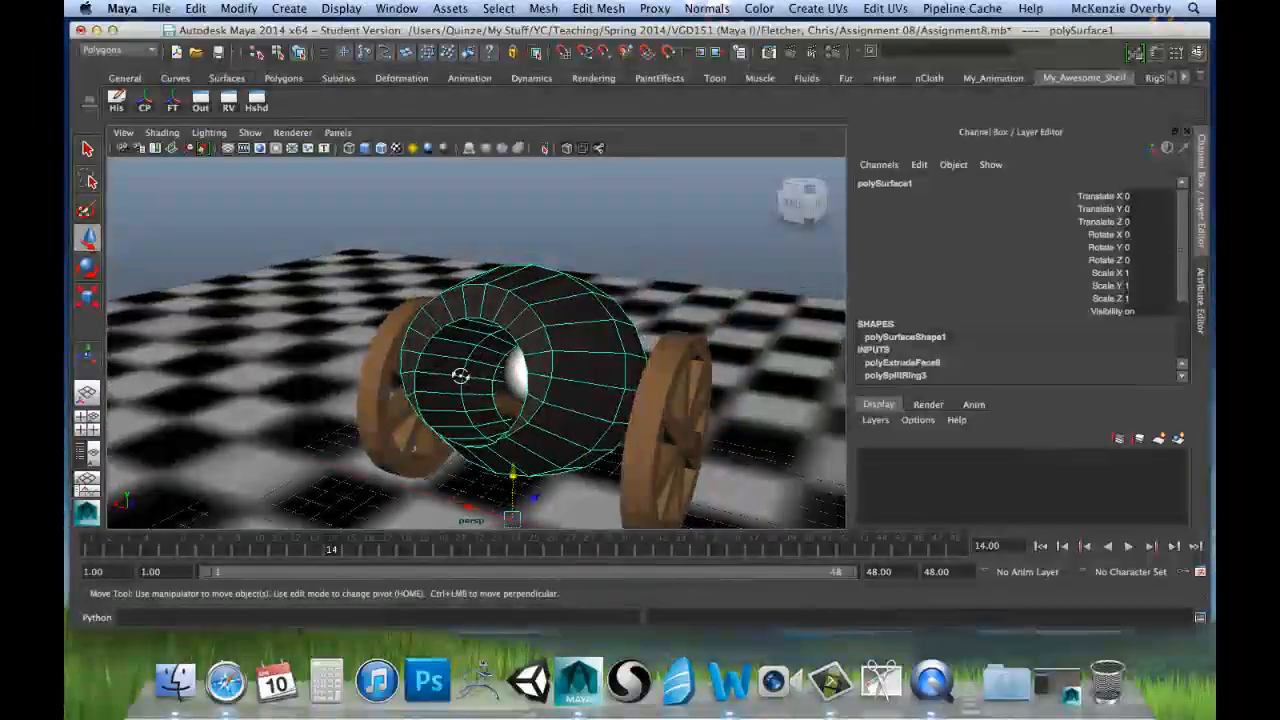
alt+drag(460, 374, 457, 429)
alt+middle_drag(503, 297, 500, 358)
alt+right_drag(401, 377, 630, 373)
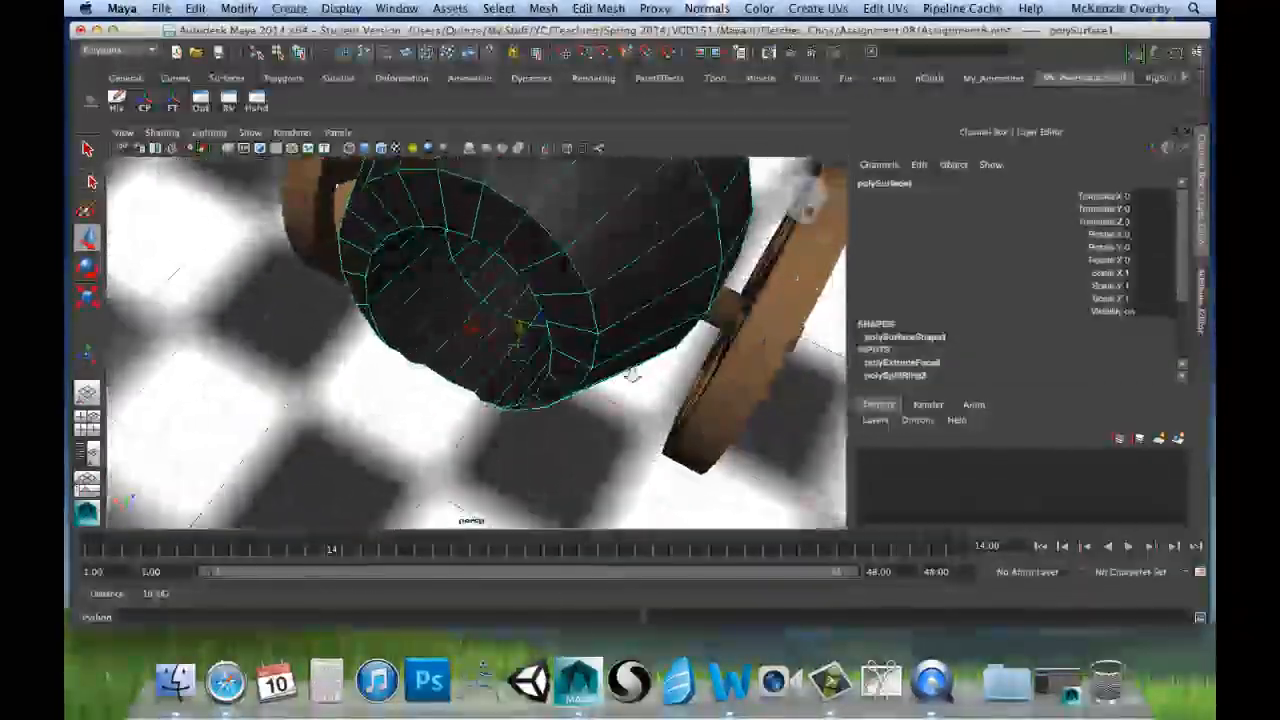
alt+drag(435, 382, 517, 320)
alt+middle_drag(485, 388, 517, 189)
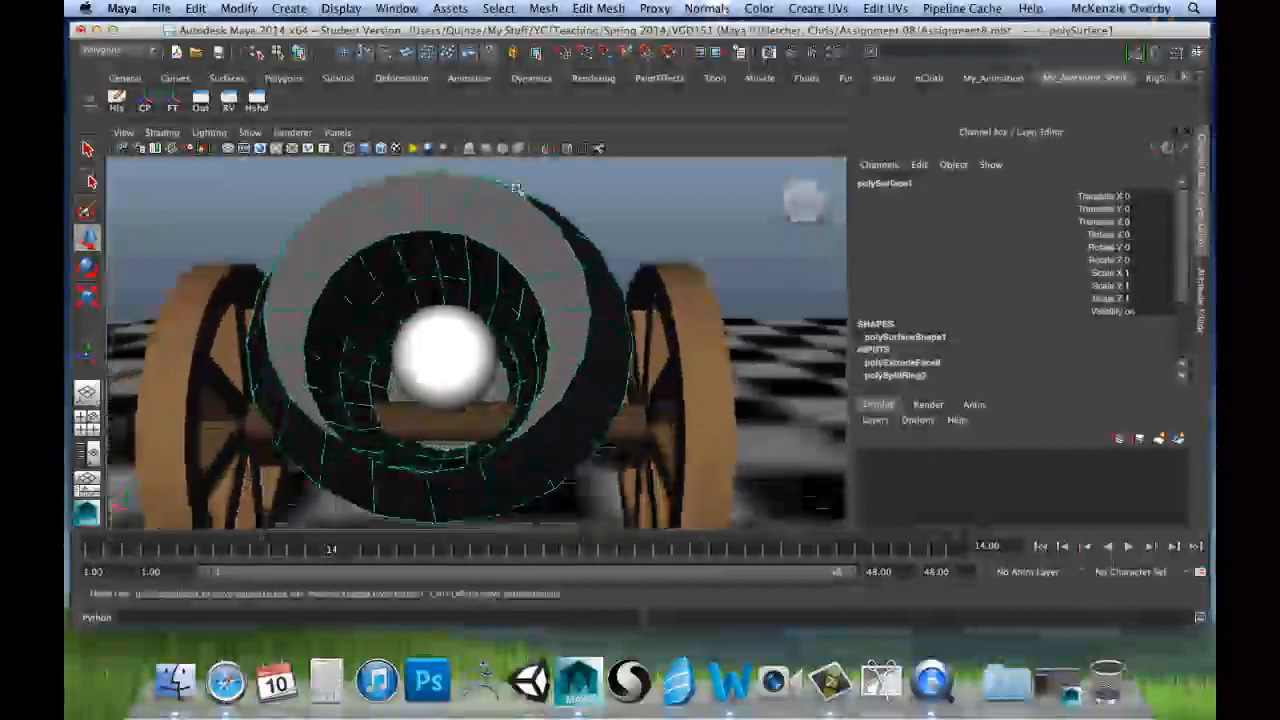
alt+drag(494, 362, 455, 431)
alt+middle_drag(449, 437, 390, 404)
alt+drag(390, 404, 320, 429)
alt+drag(474, 300, 491, 386)
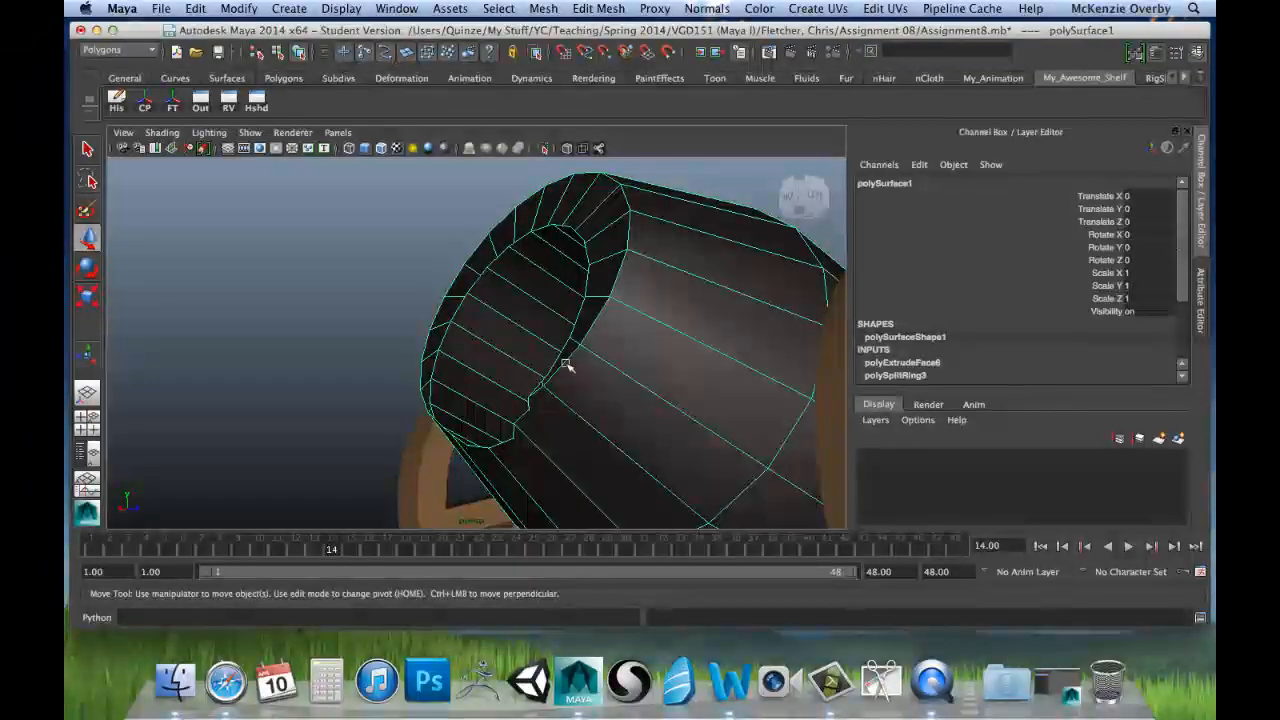
alt+drag(428, 431, 463, 460)
scroll(489, 416, down, 8)
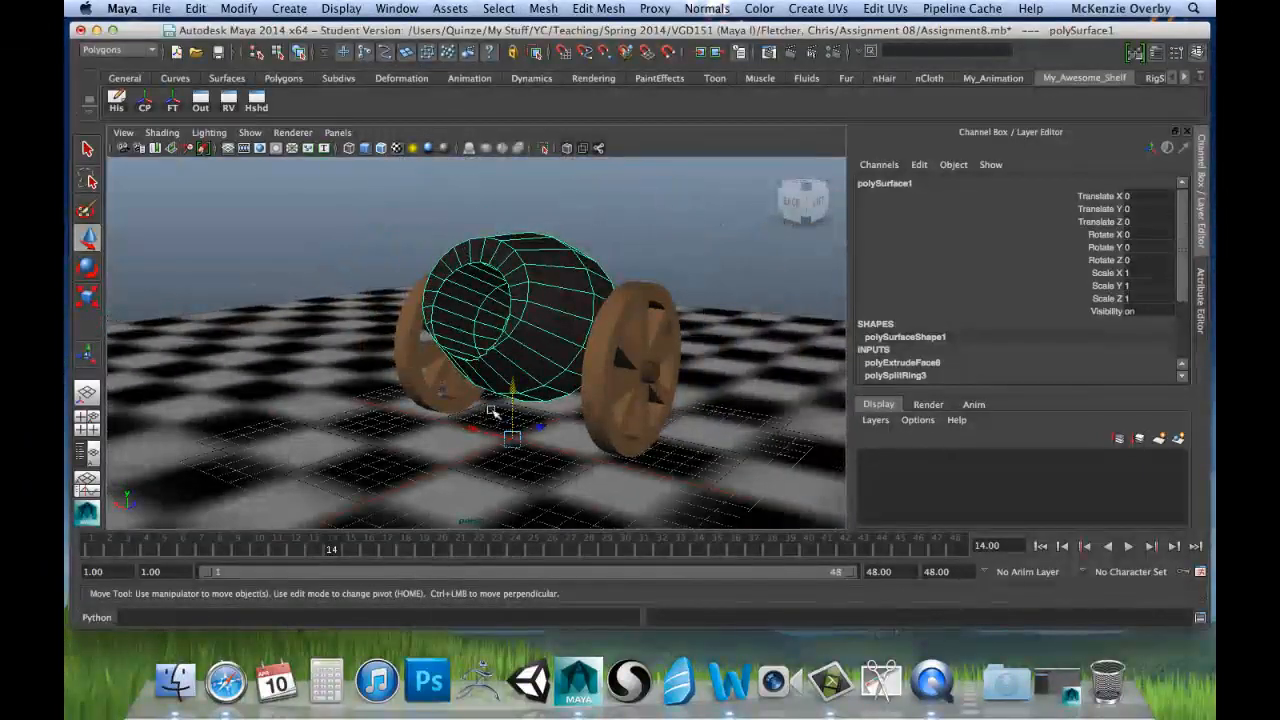
alt+drag(485, 370, 440, 388)
drag(384, 550, 88, 541)
Step: Select the second cannon's barrel and compare it from the side with the first cannon's modified barrel
scroll(360, 403, down, 6)
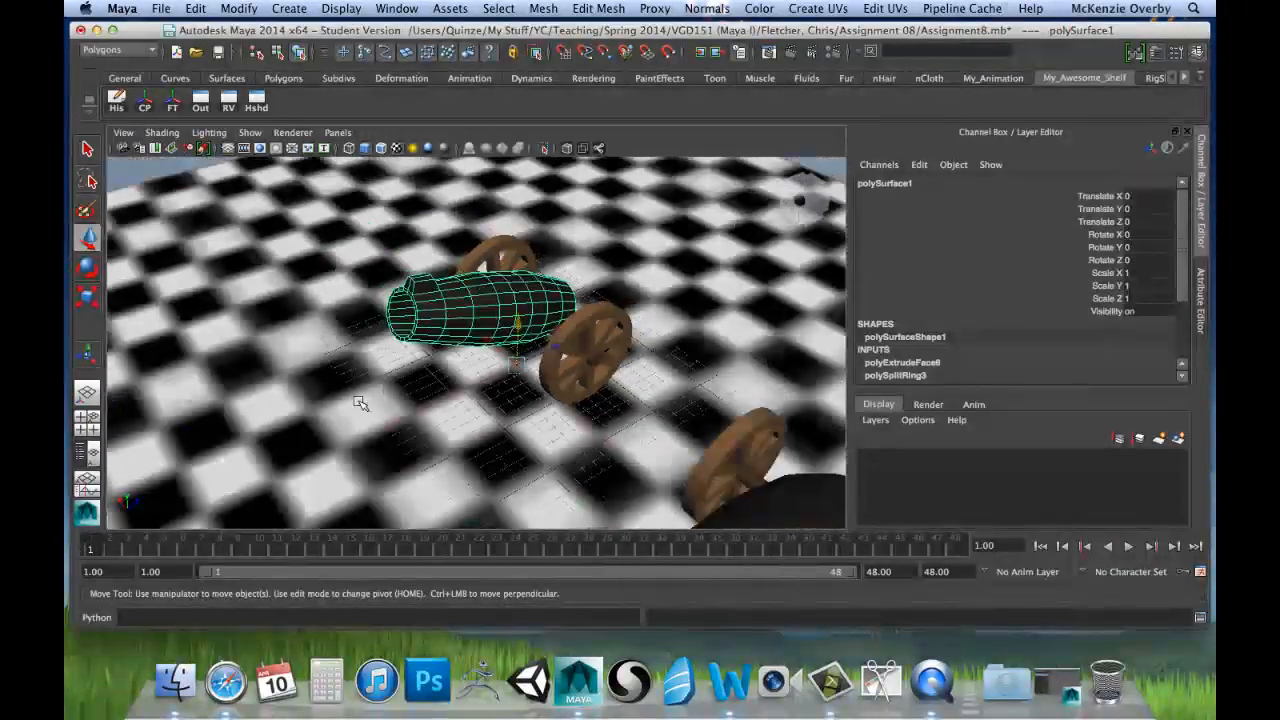
alt+drag(440, 402, 703, 304)
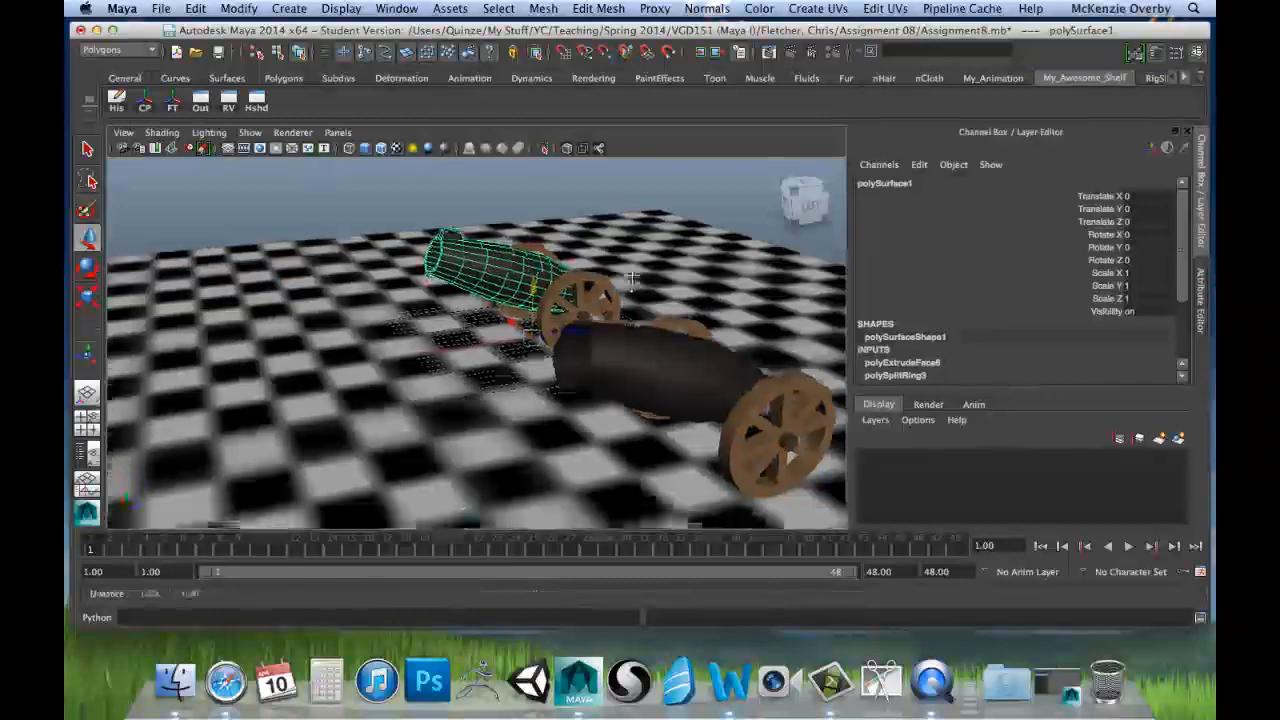
alt+middle_drag(632, 280, 633, 277)
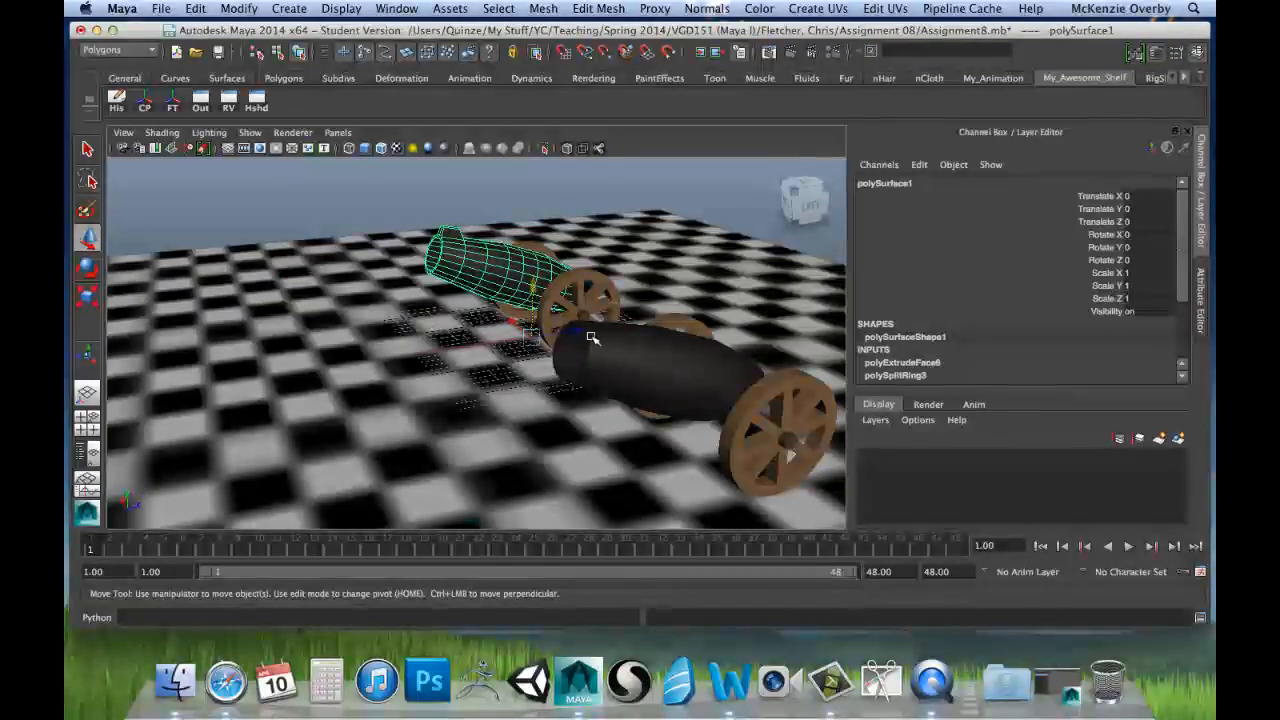
click(605, 366)
alt+drag(543, 383, 432, 368)
alt+drag(556, 318, 720, 363)
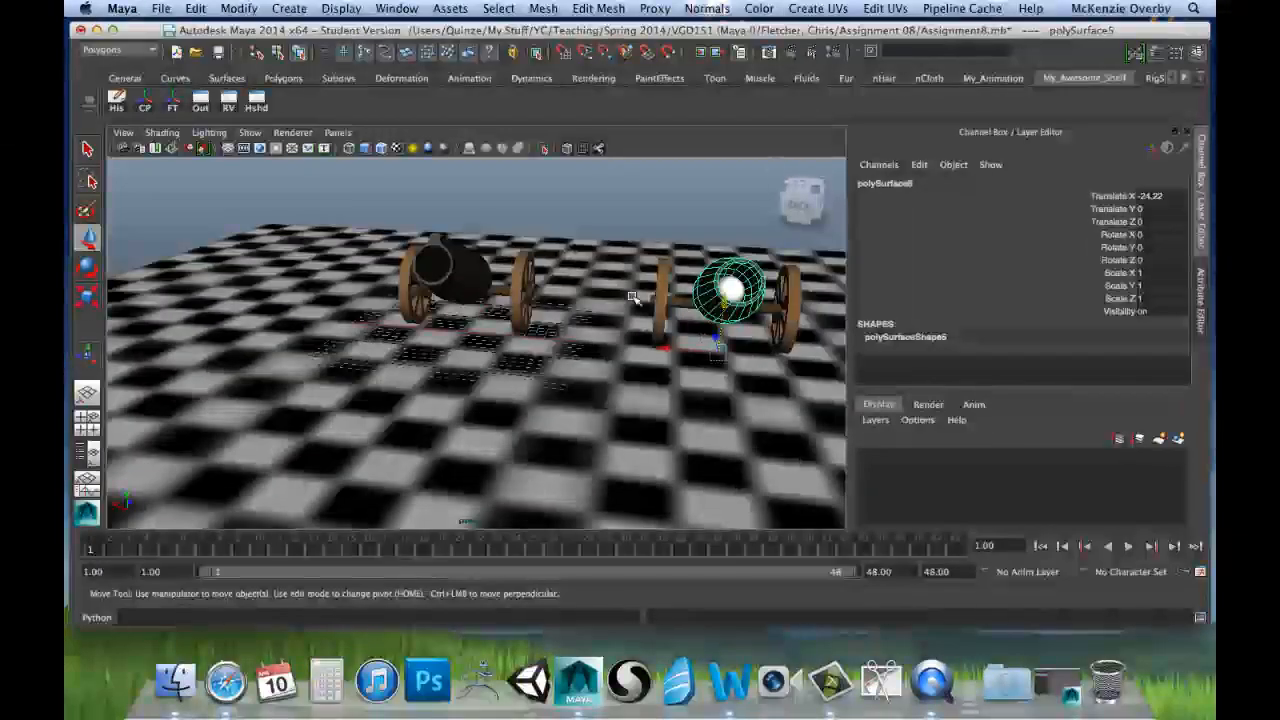
alt+drag(633, 297, 591, 345)
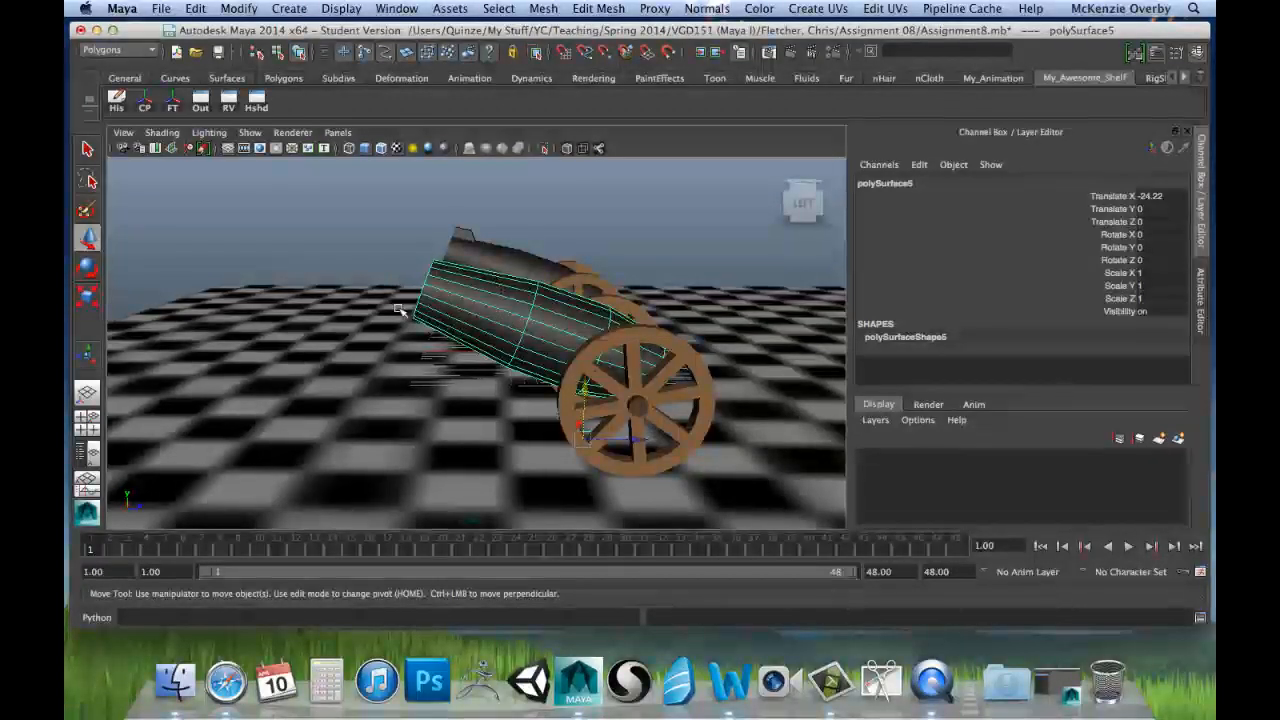
alt+drag(430, 328, 527, 330)
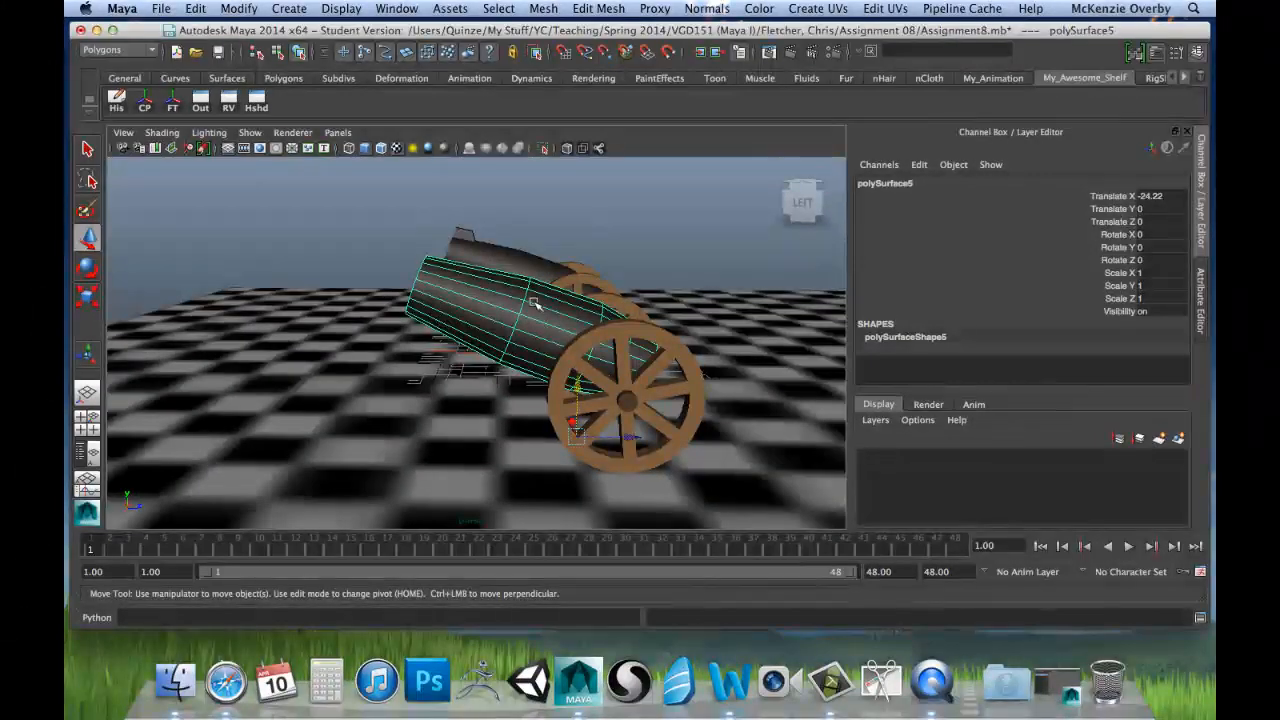
Step: Try tilting the second cannon's barrel downward about the X axis with the Rotate tool, and undo the rotation
key(e)
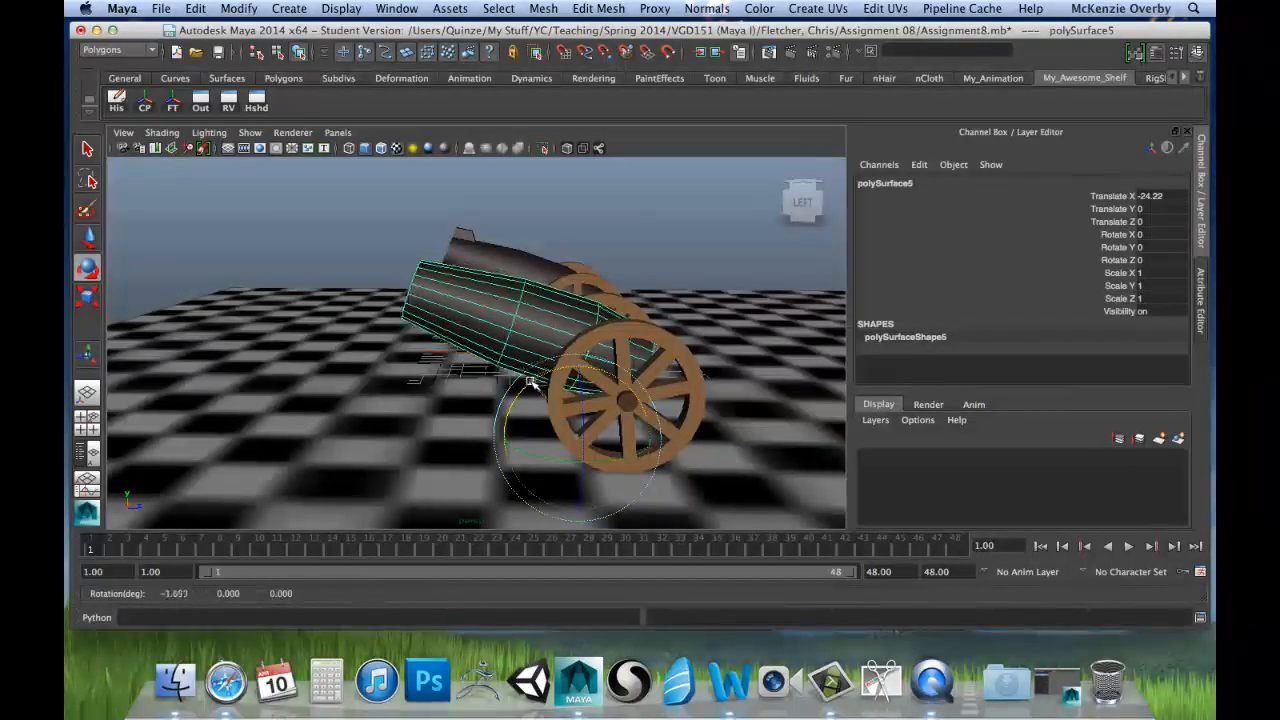
drag(531, 383, 515, 407)
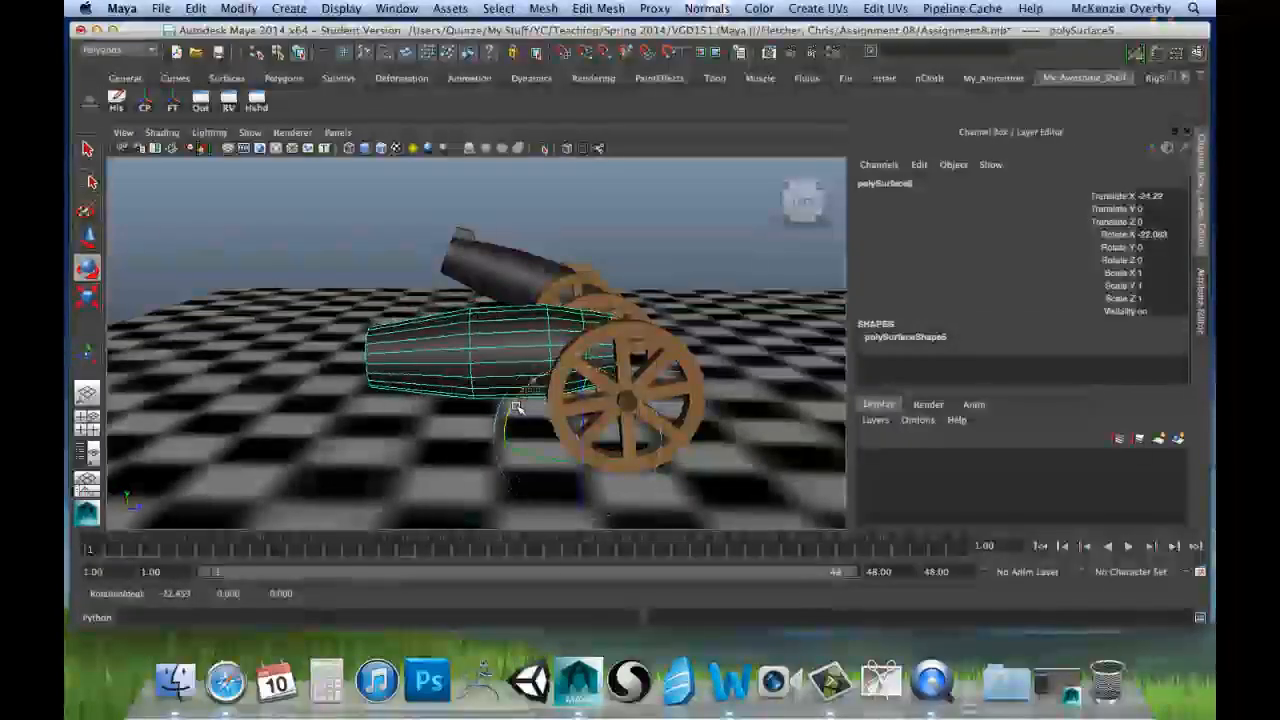
key(super+z)
Step: Inspect the barrel's pivot below its breech, test-rotate the barrel both ways about X, and undo the rotation
alt+drag(706, 362, 587, 387)
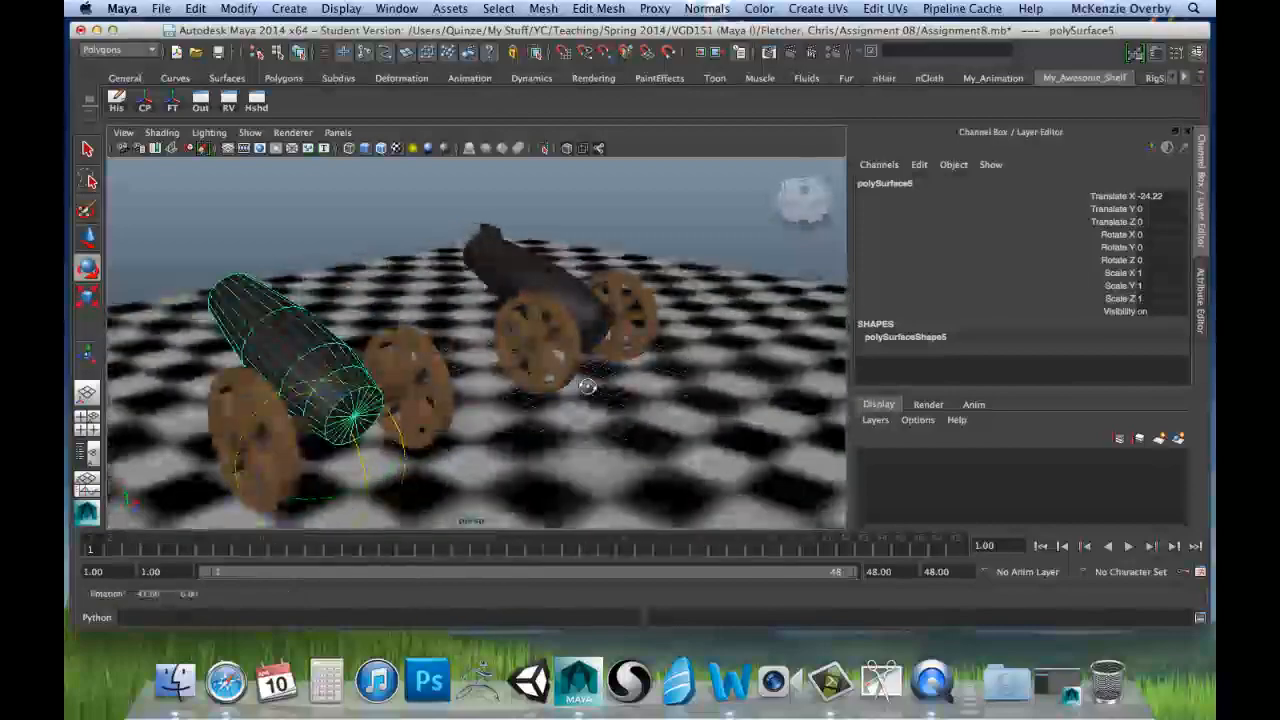
scroll(386, 414, up, 5)
alt+middle_drag(372, 416, 412, 360)
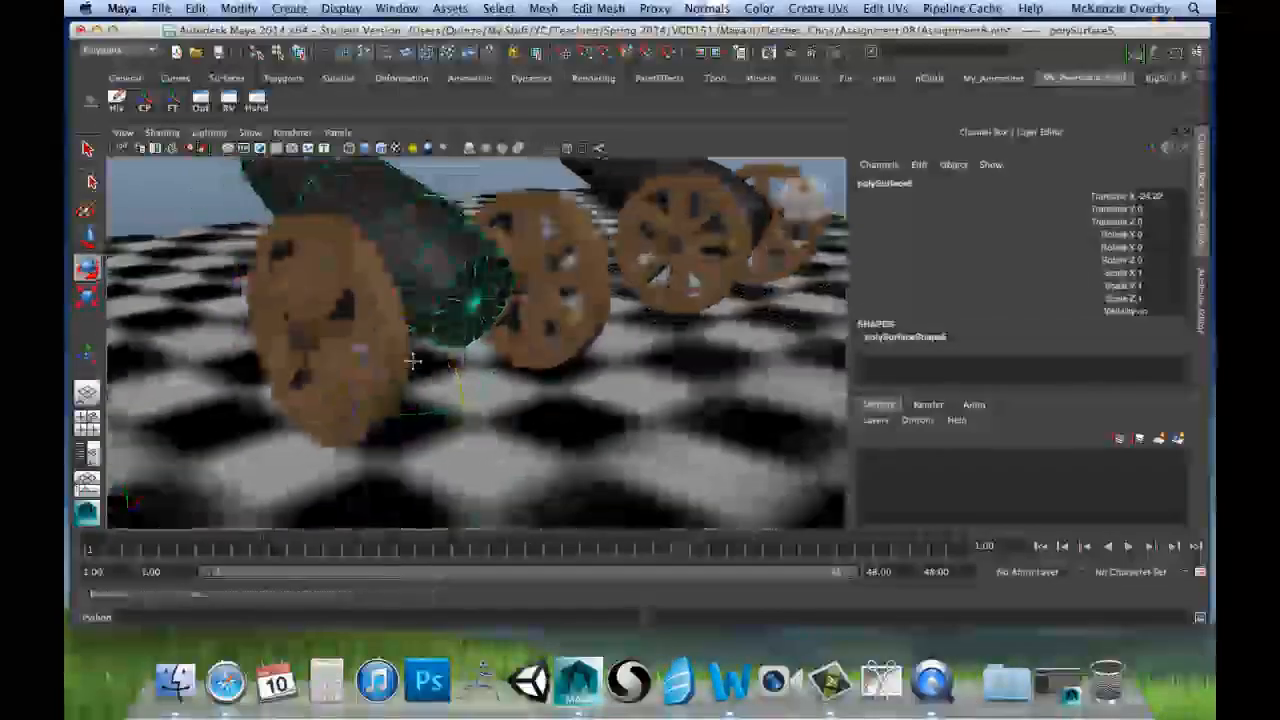
alt+drag(412, 360, 738, 290)
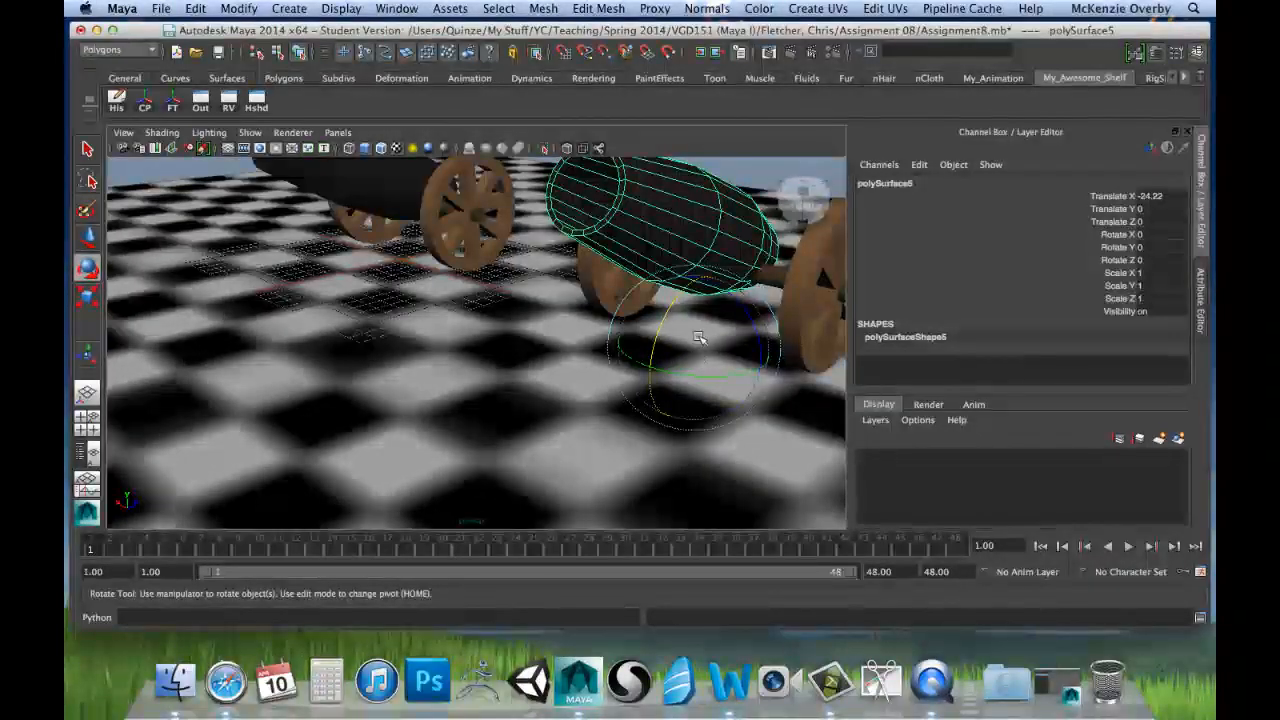
drag(651, 357, 648, 421)
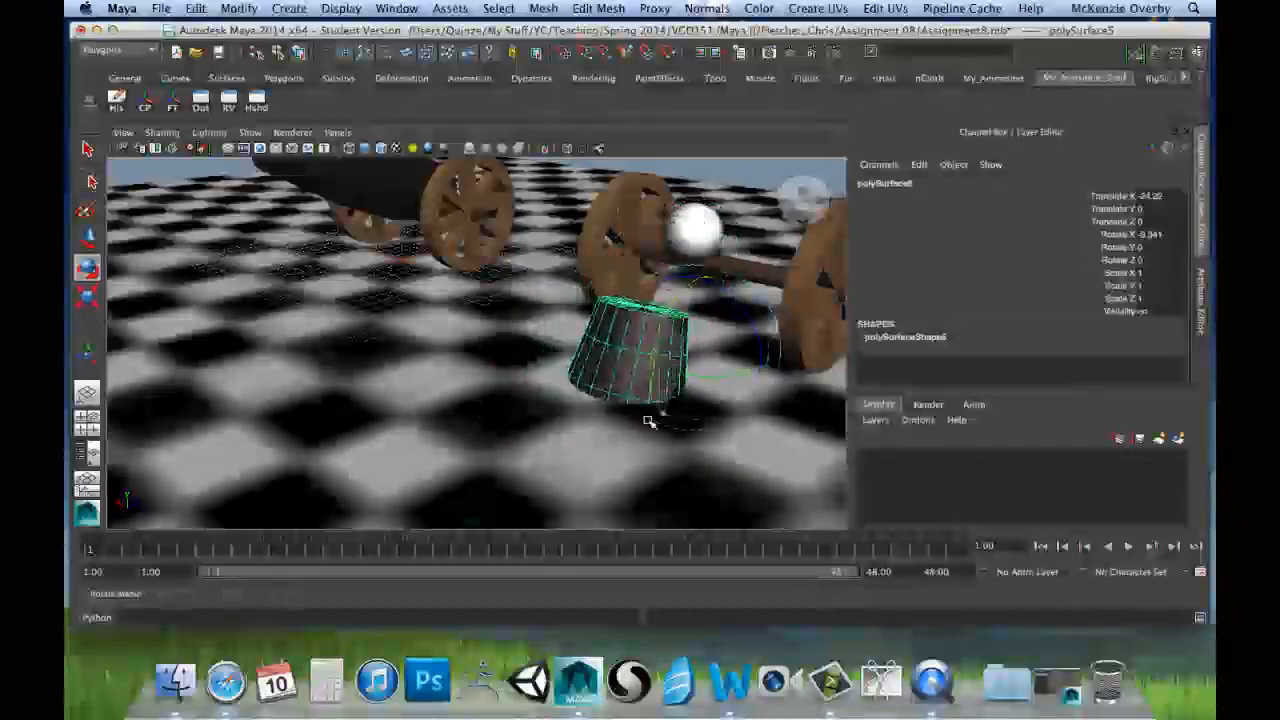
mouse_move(702, 353)
mouse_down()
mouse_move(770, 318)
mouse_move(684, 349)
mouse_up()
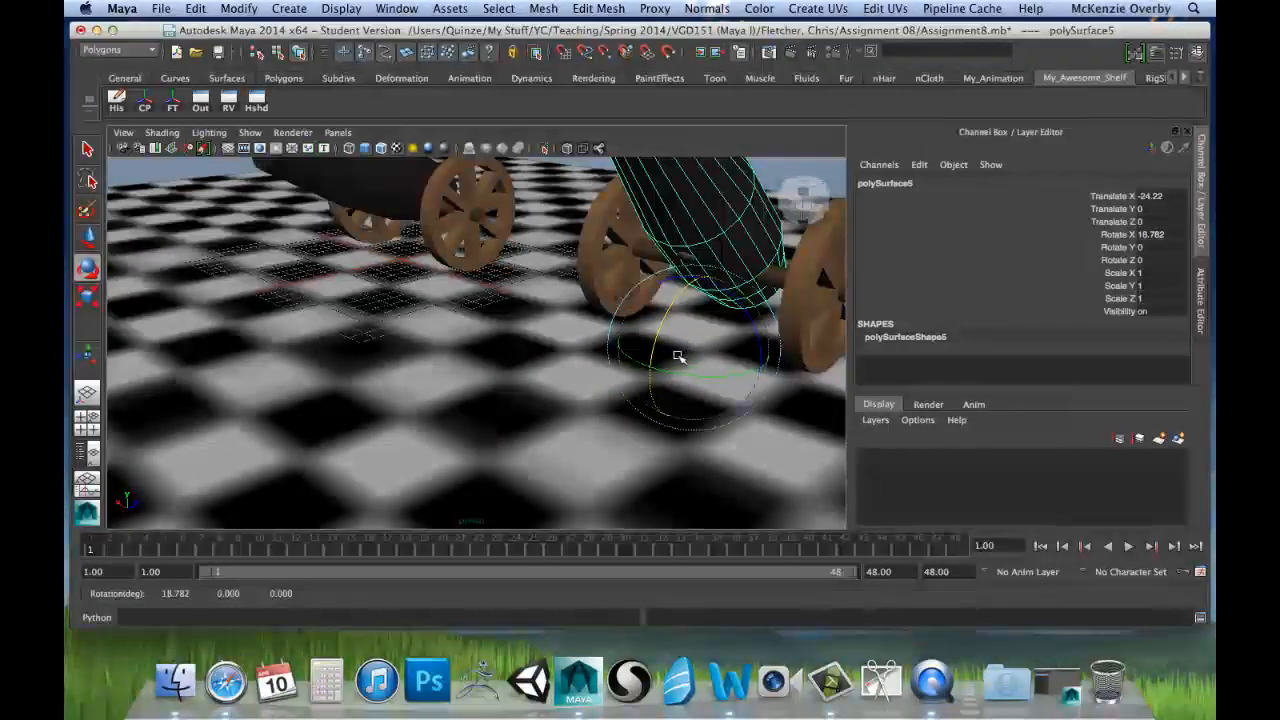
key(ctrl+z)
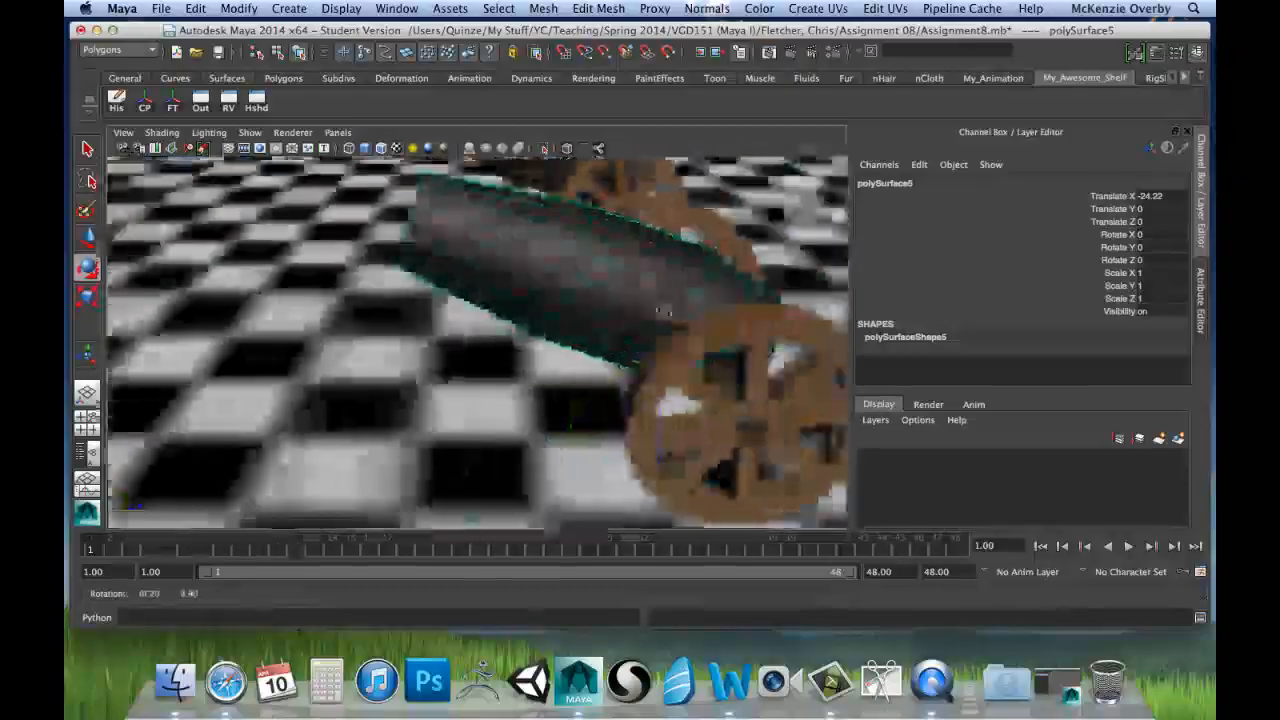
Step: Snap the second barrel's pivot to the centre vertex of its breech cap
alt+drag(664, 311, 546, 317)
alt+middle_drag(611, 309, 626, 258)
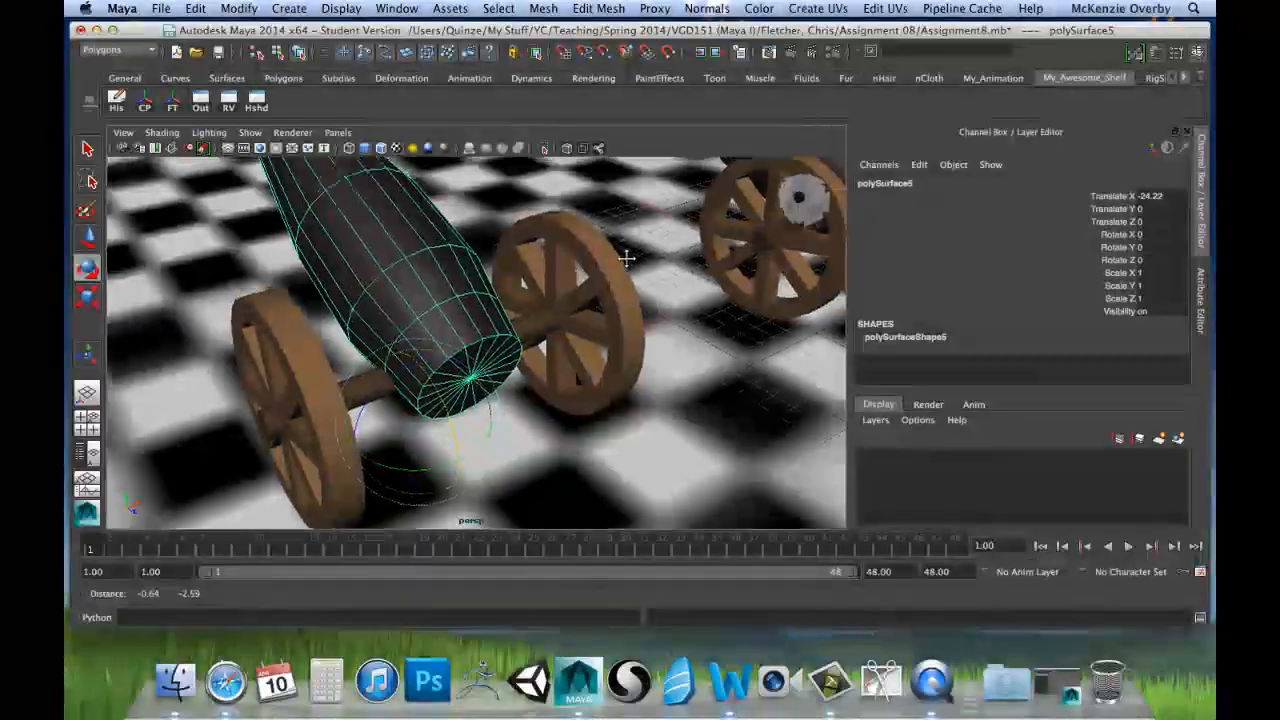
alt+drag(626, 258, 597, 373)
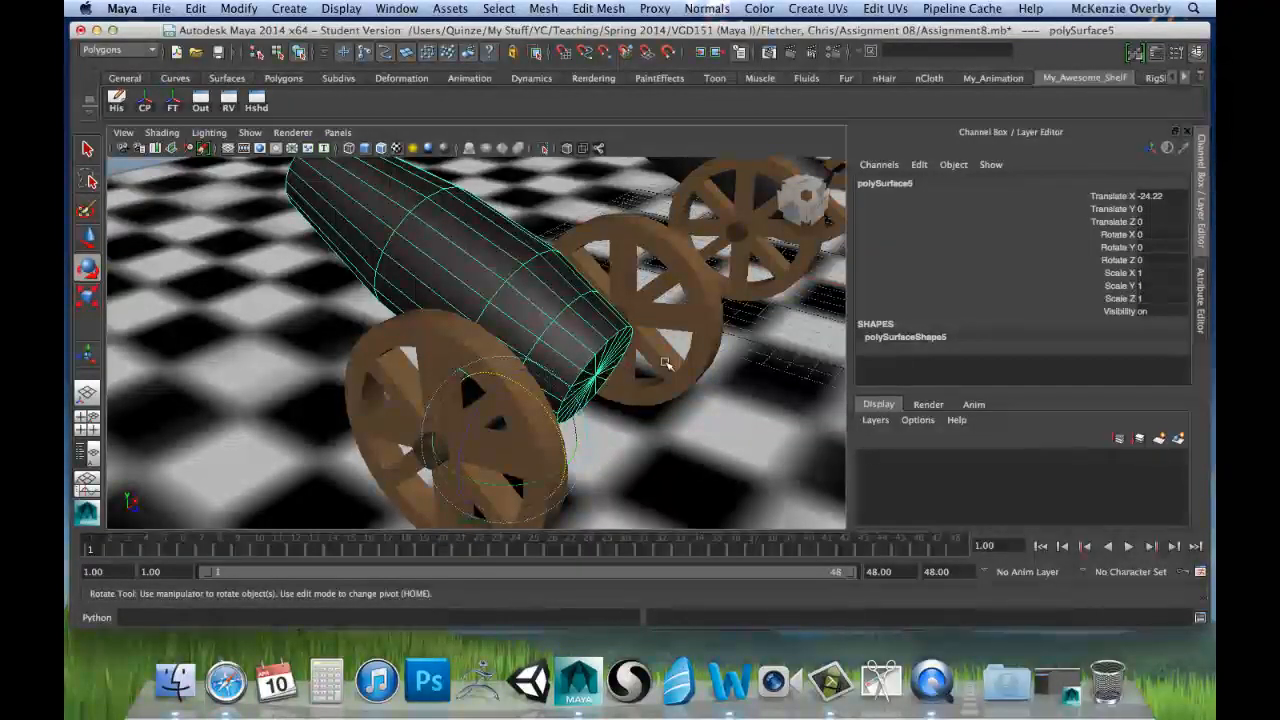
alt+drag(665, 363, 661, 332)
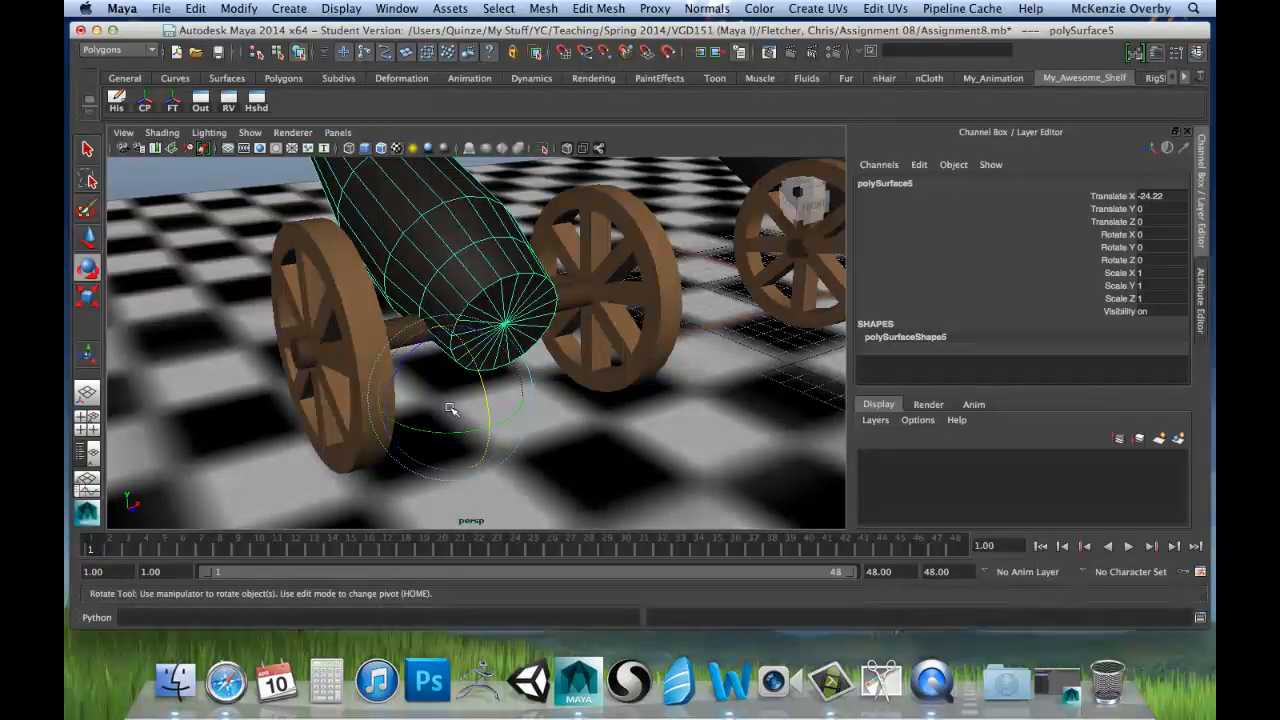
key(Home)
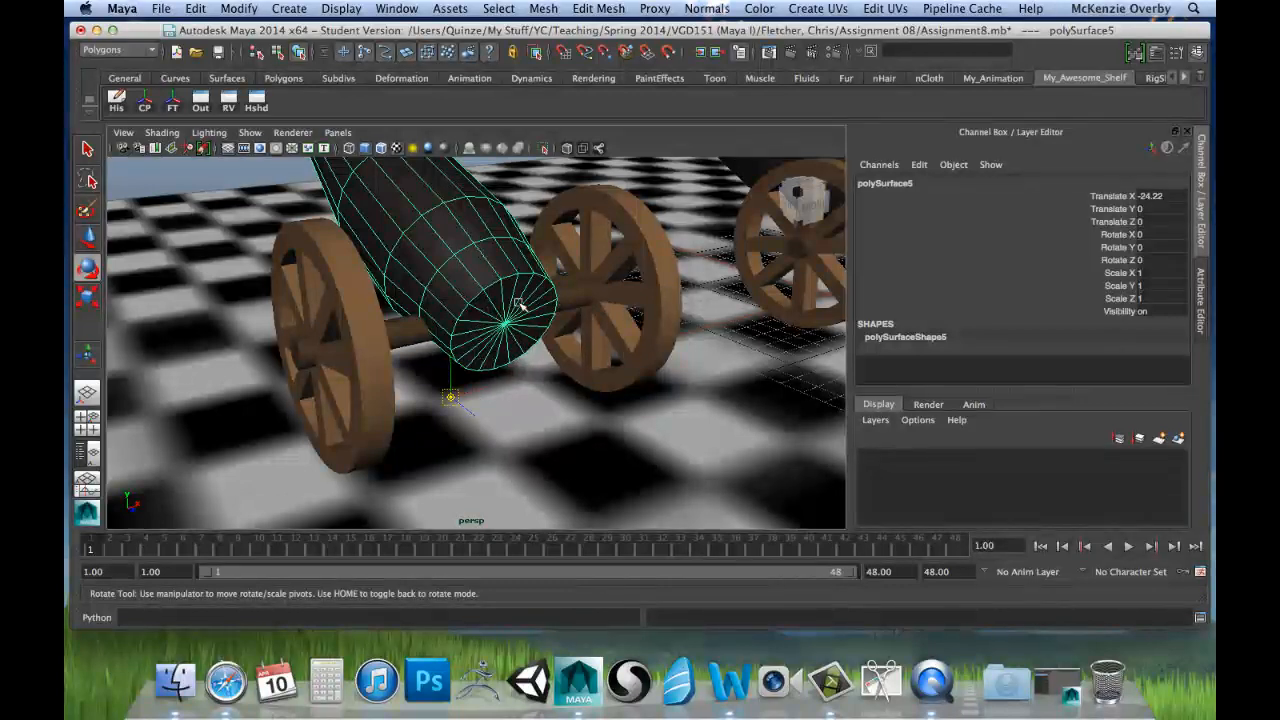
click(450, 397)
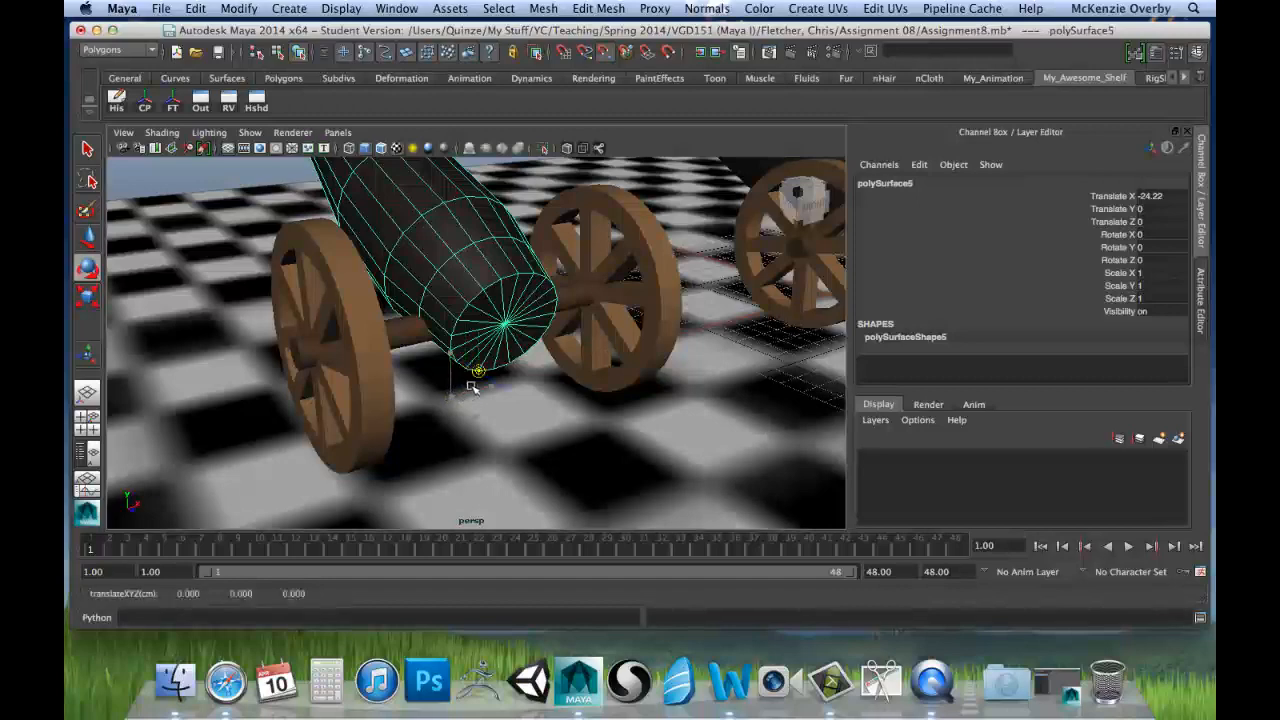
drag(472, 388, 512, 332)
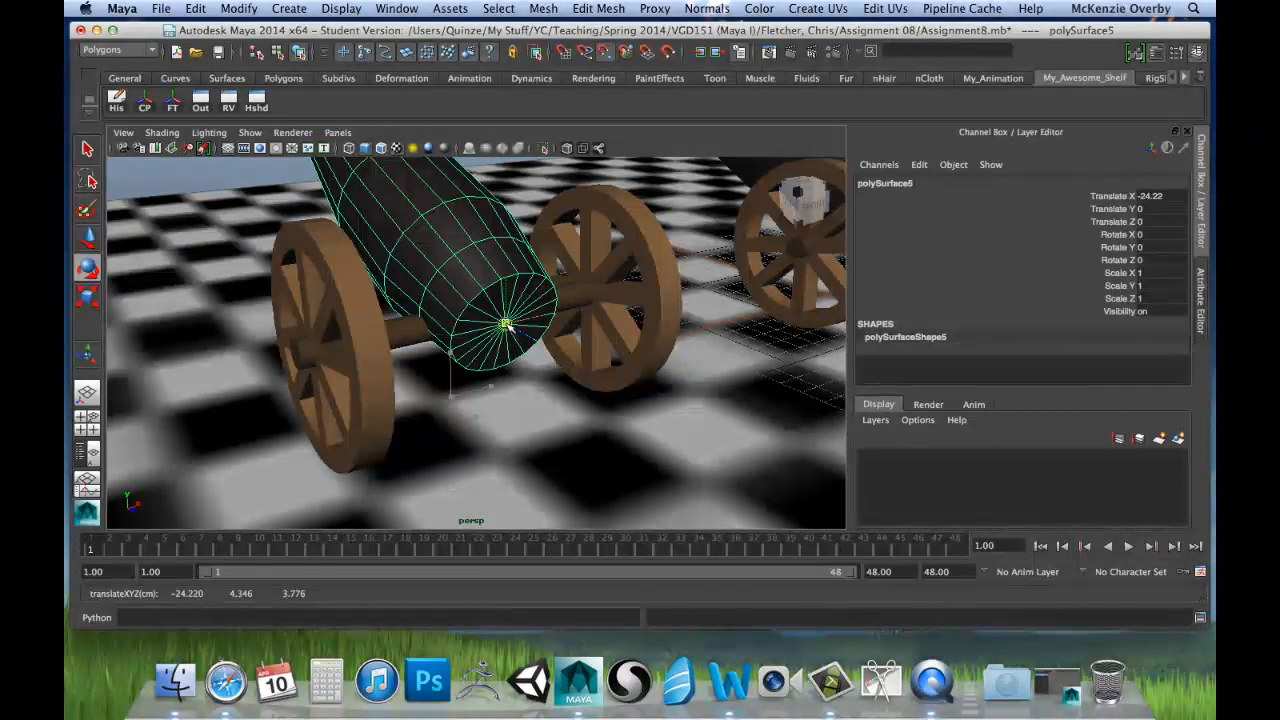
drag(479, 421, 508, 325)
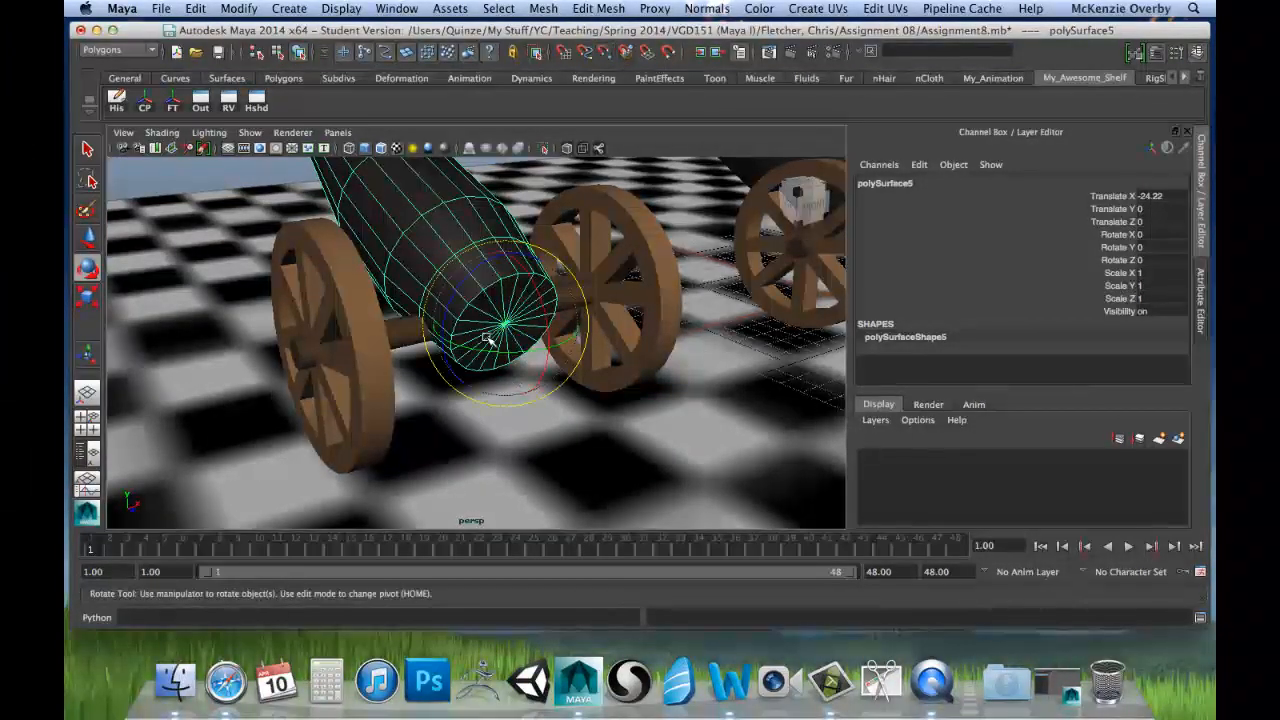
Step: Rotate the second barrel to about -20 degrees on the X axis so that it lies level
alt+drag(505, 325, 558, 336)
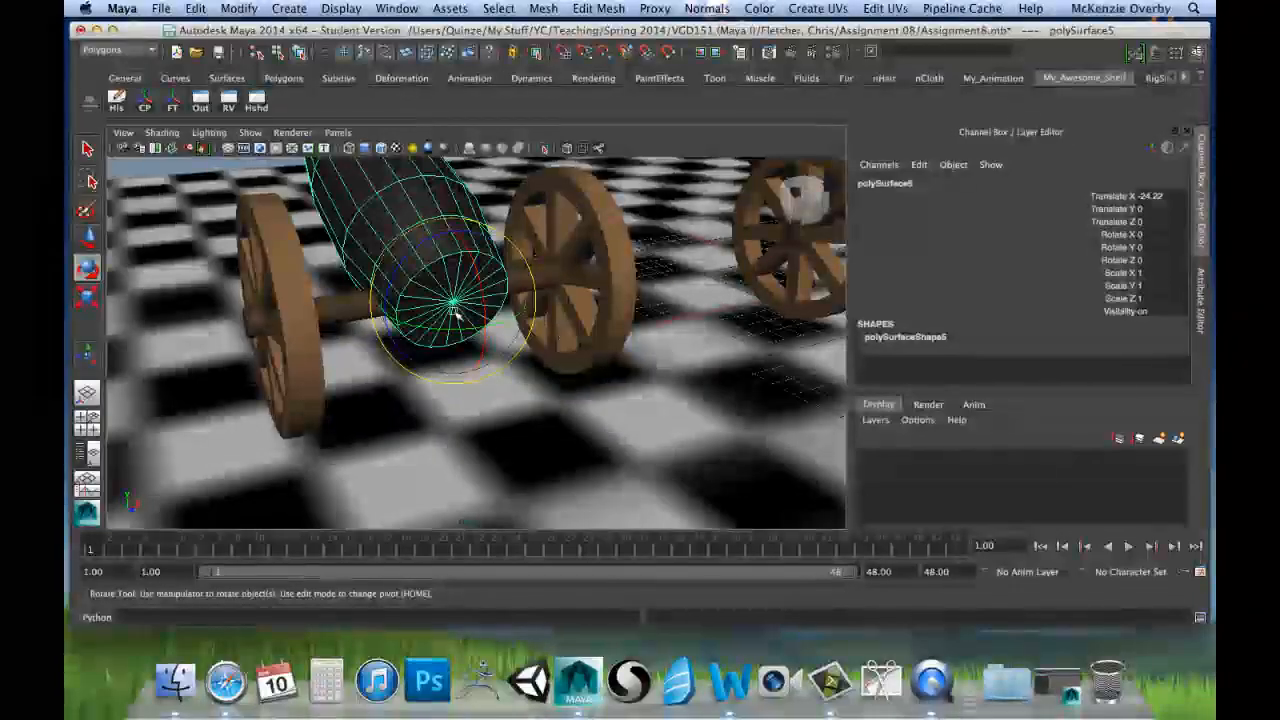
alt+drag(661, 348, 737, 251)
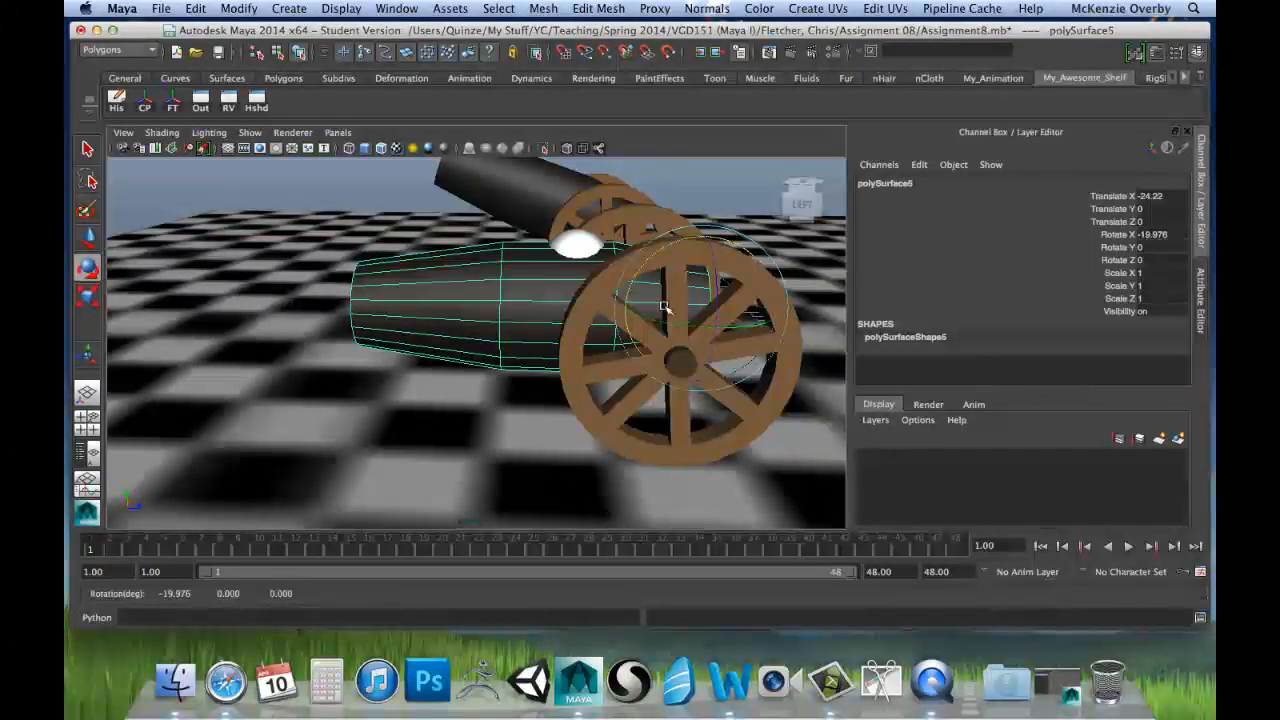
alt+drag(343, 376, 547, 323)
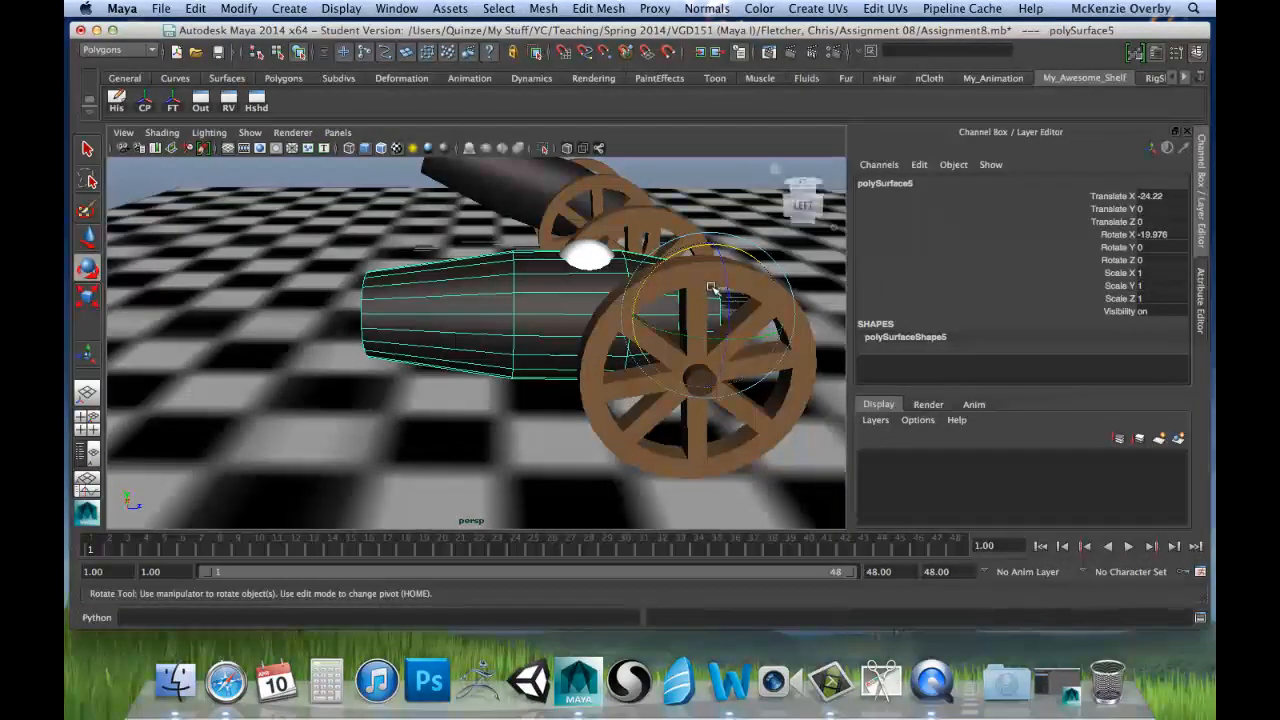
alt+drag(511, 277, 455, 252)
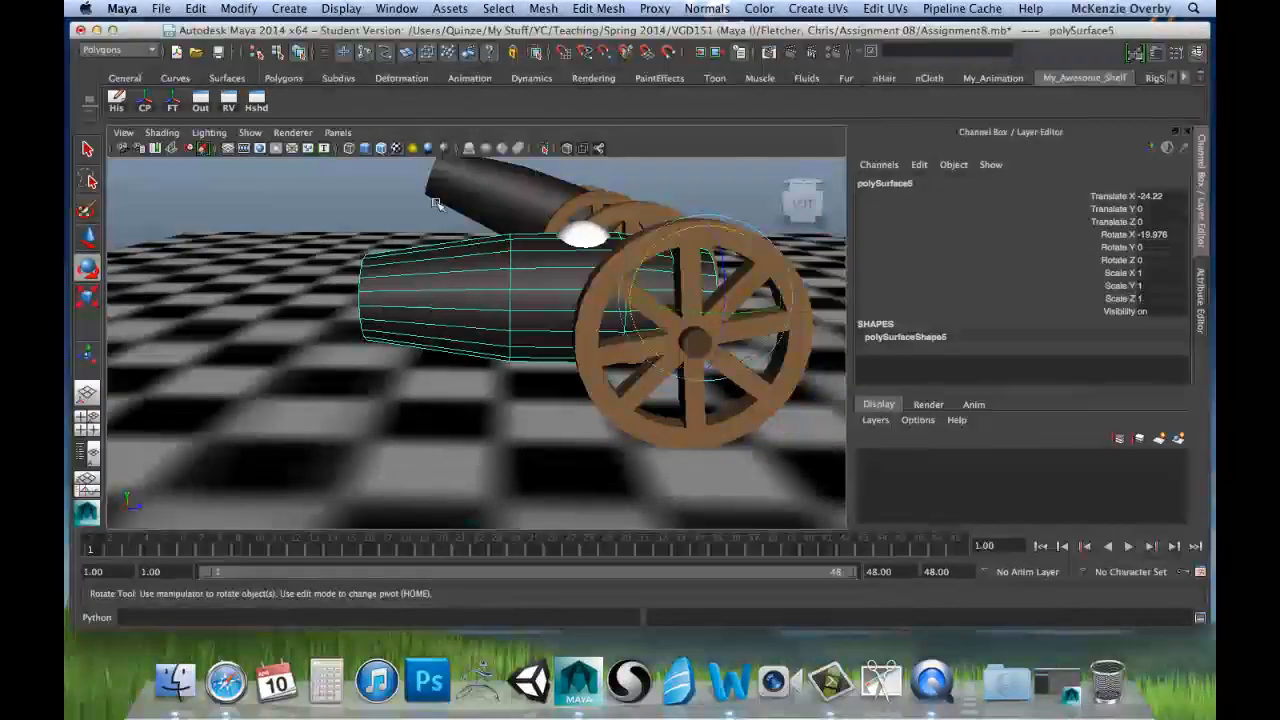
Step: Freeze the transformations of the levelled second barrel
click(227, 8)
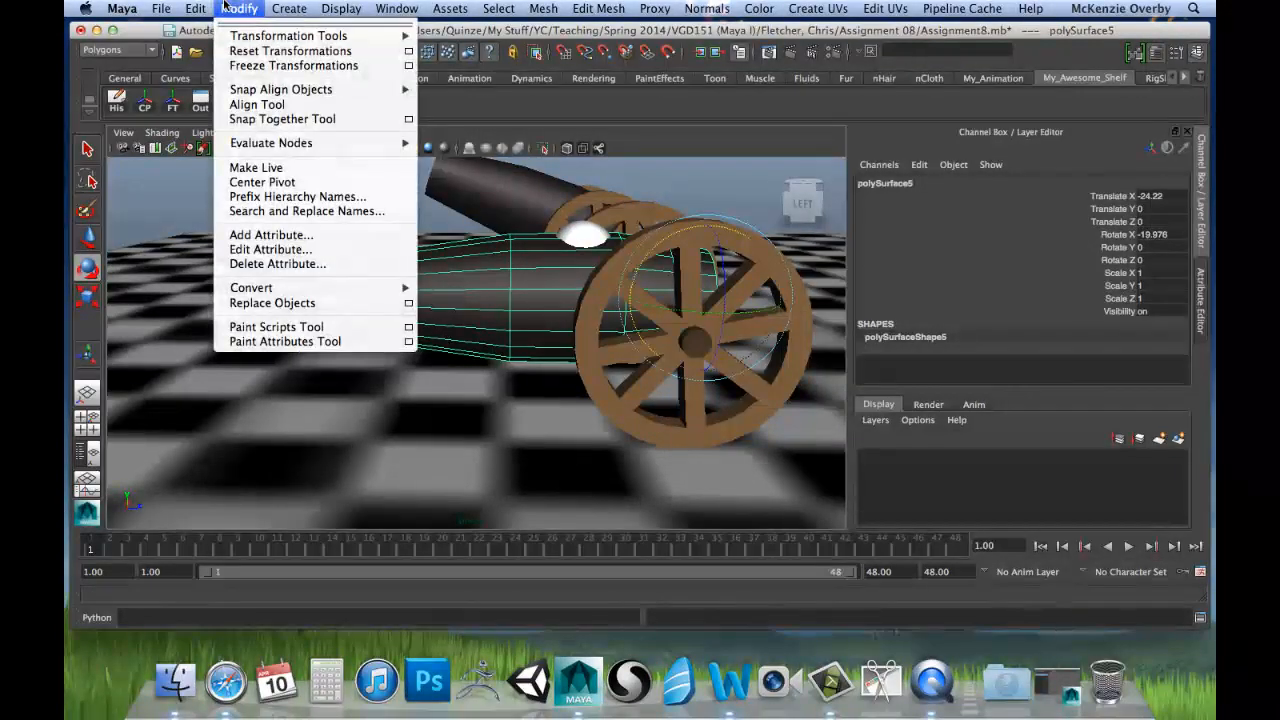
click(269, 67)
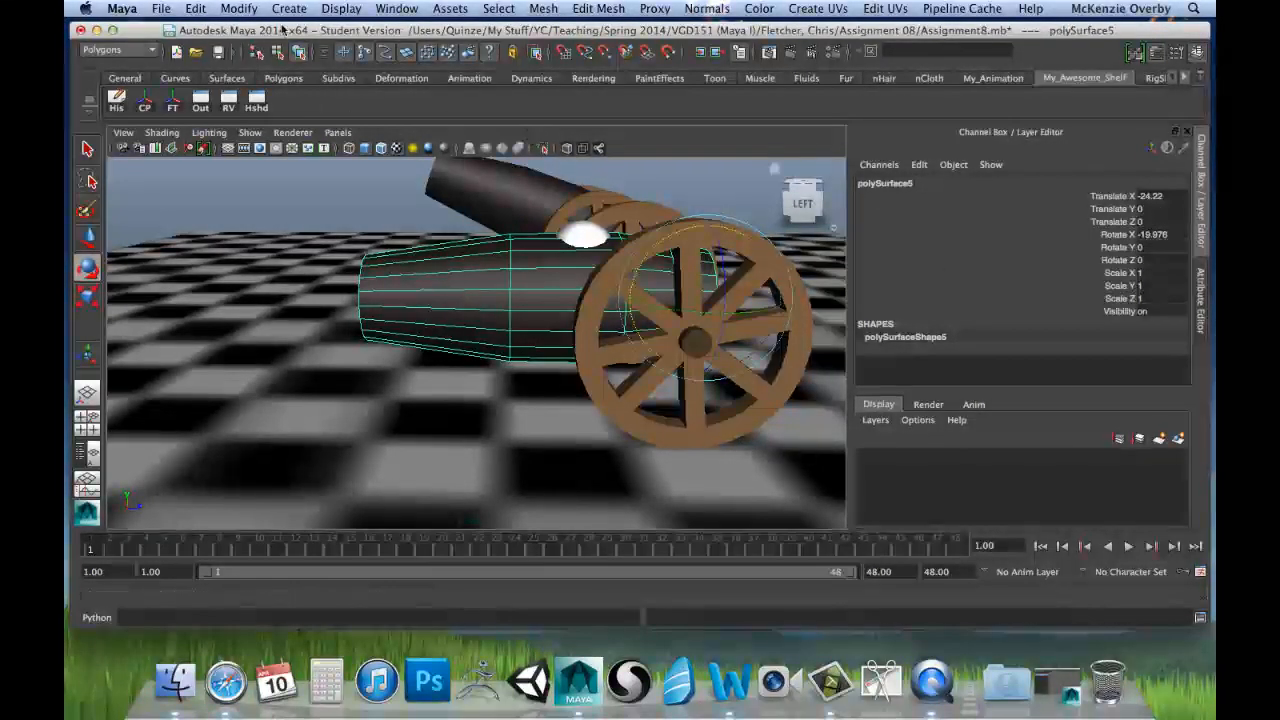
click(239, 8)
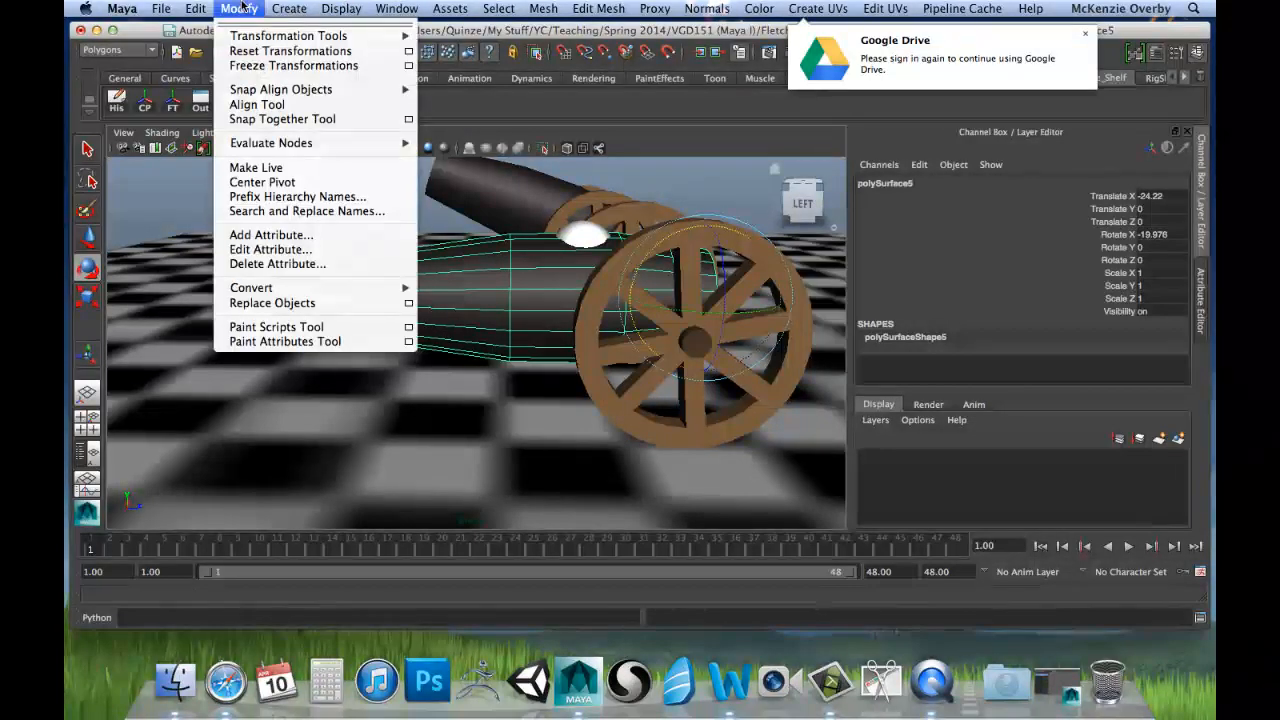
click(266, 65)
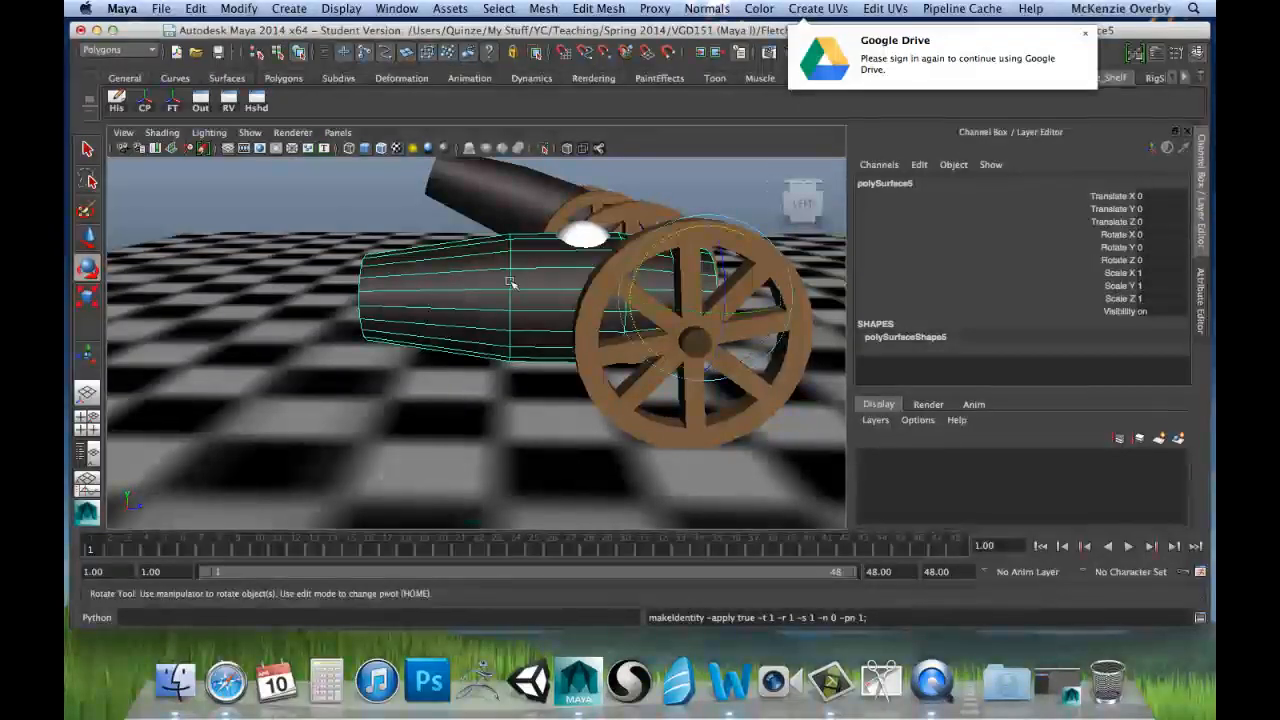
Step: Test-rotate the barrel freely around its new pivot, and reset its Rotate X, Y and Z values to 0
click(1140, 234)
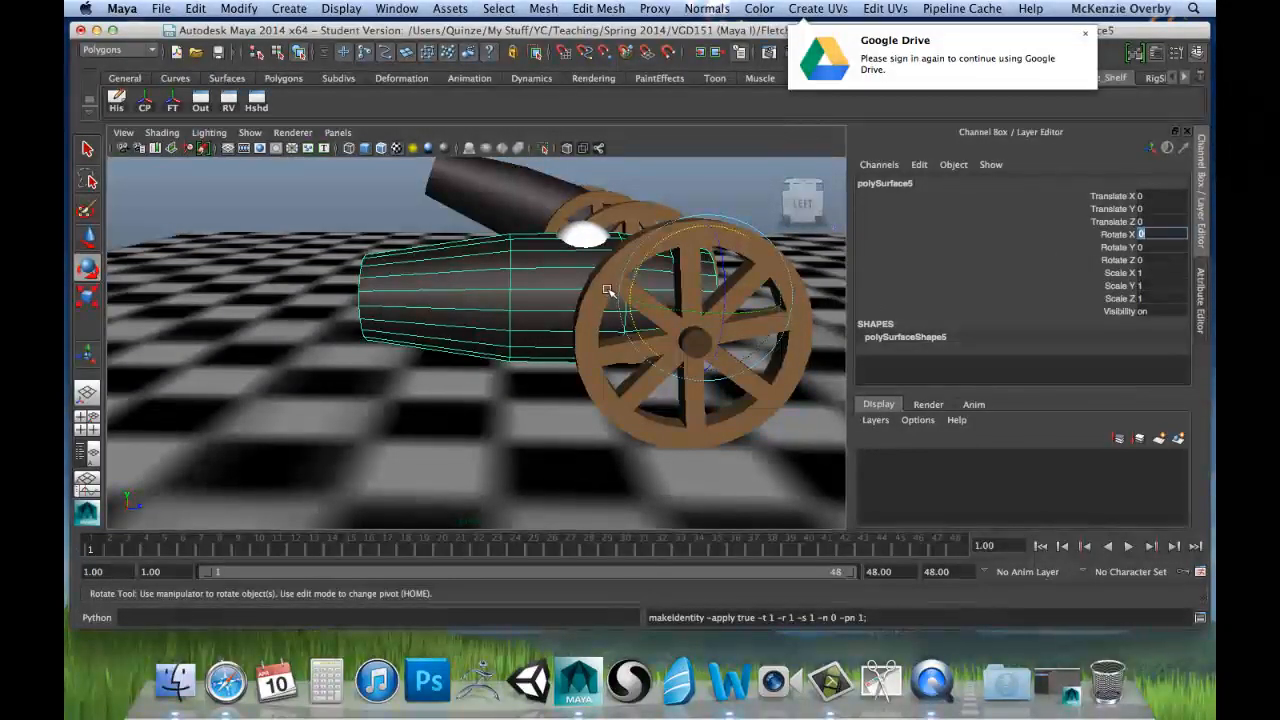
drag(730, 300, 472, 320)
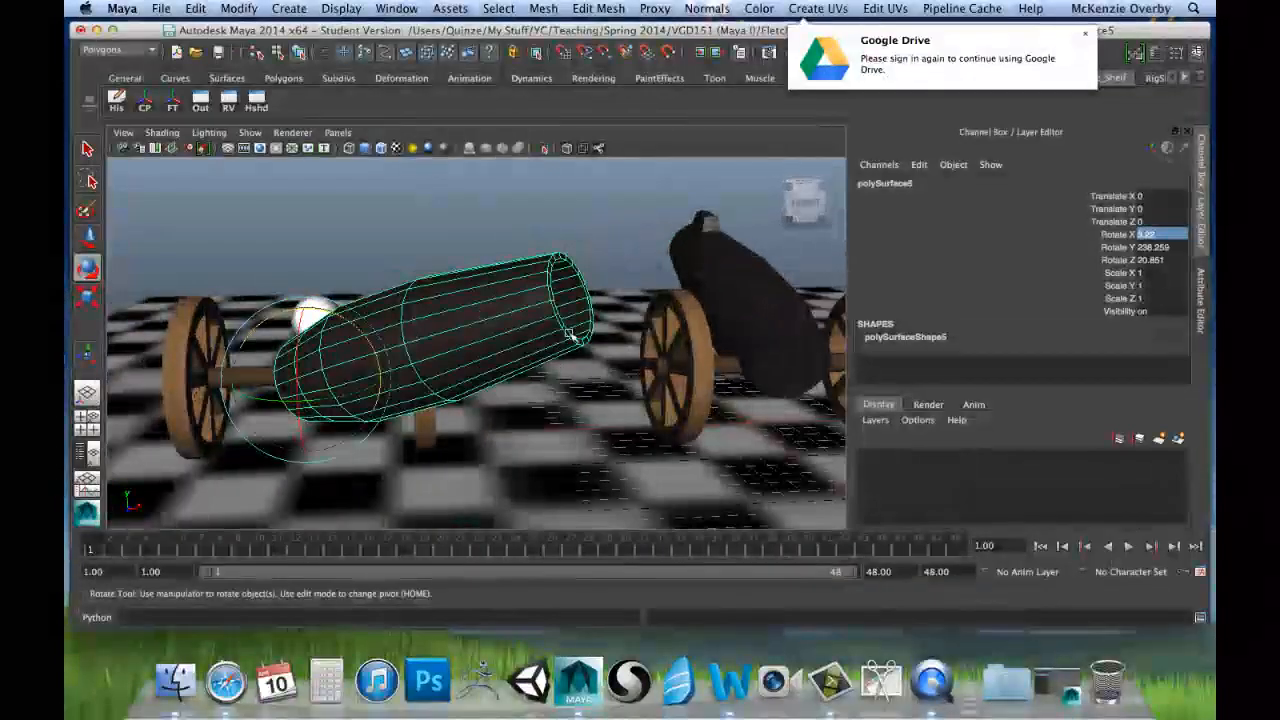
click(1154, 209)
click(1160, 235)
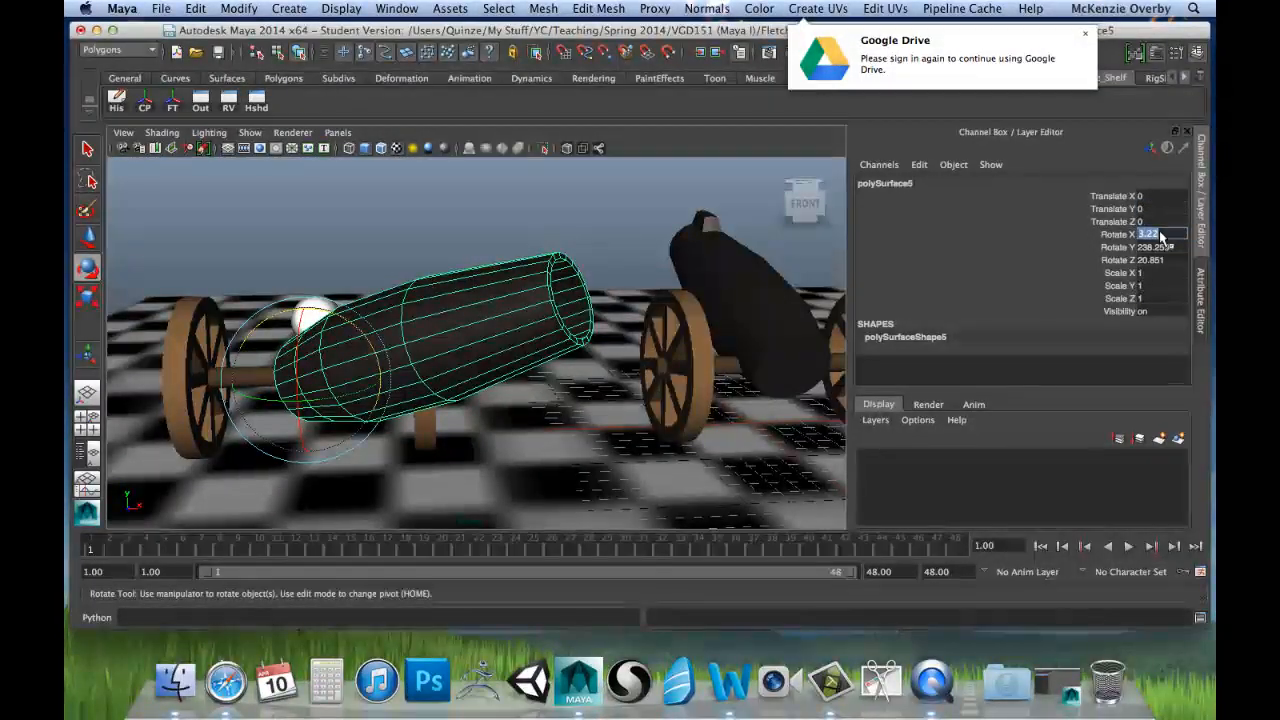
key(Tab)
text(0)
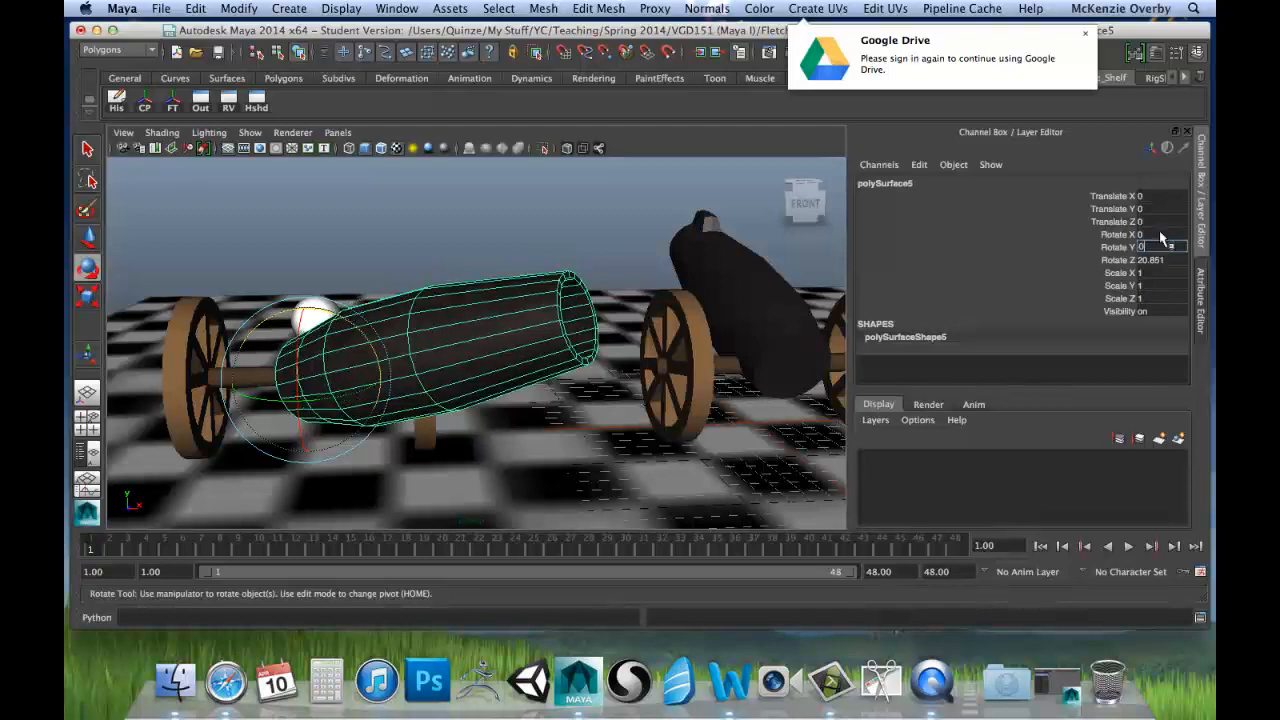
key(Tab)
text(0)
key(Tab)
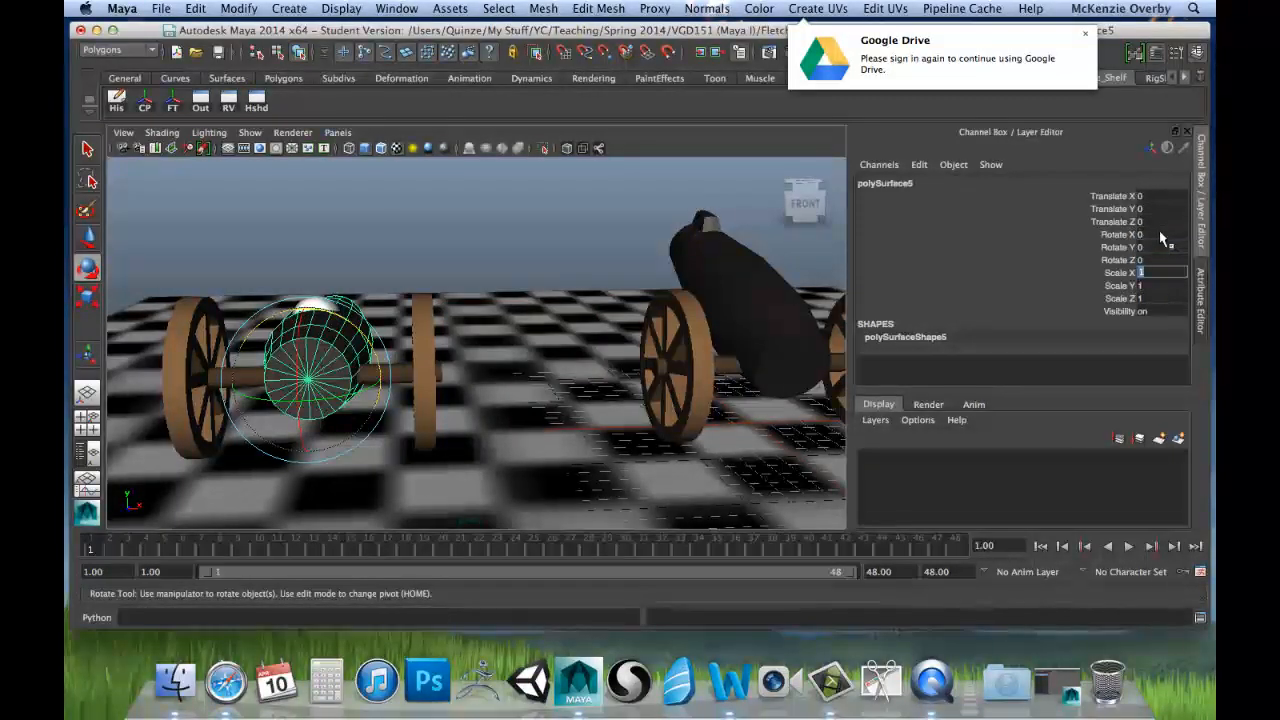
Step: Try rotating the level barrel around its breech pivot from the side, and undo the rotation
alt+drag(420, 300, 568, 322)
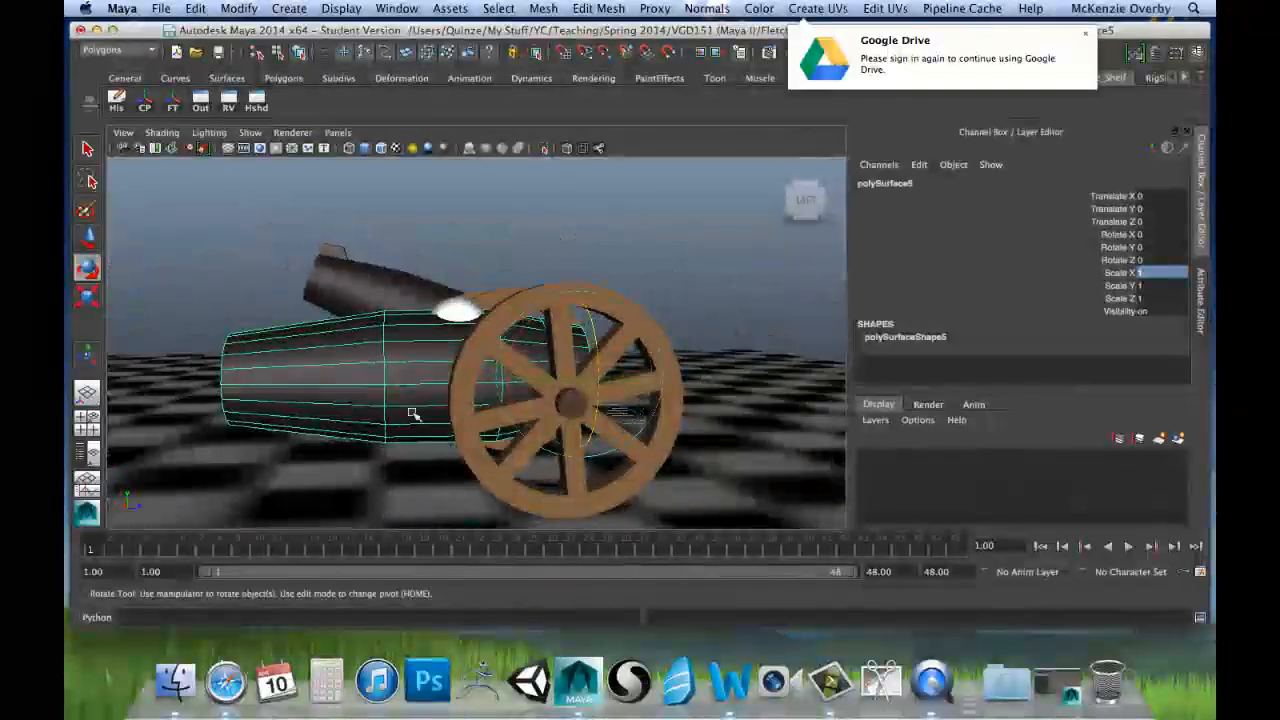
alt+drag(416, 387, 522, 384)
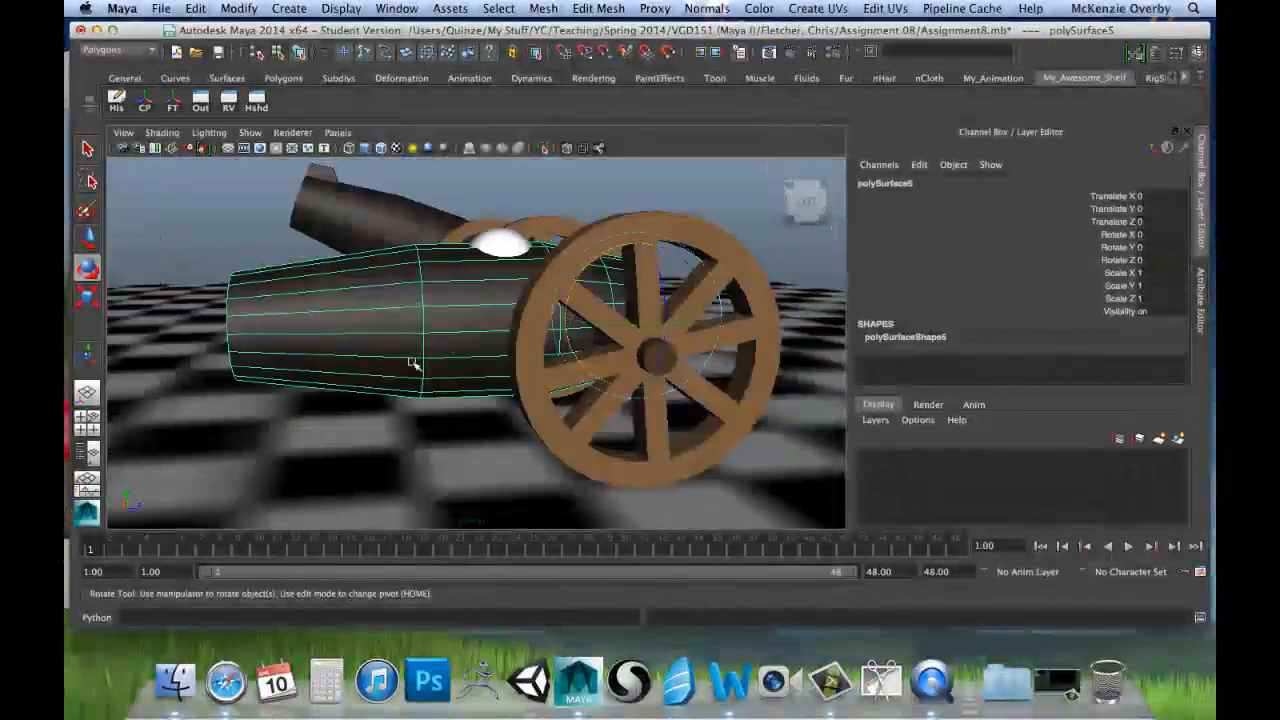
alt+drag(430, 330, 547, 321)
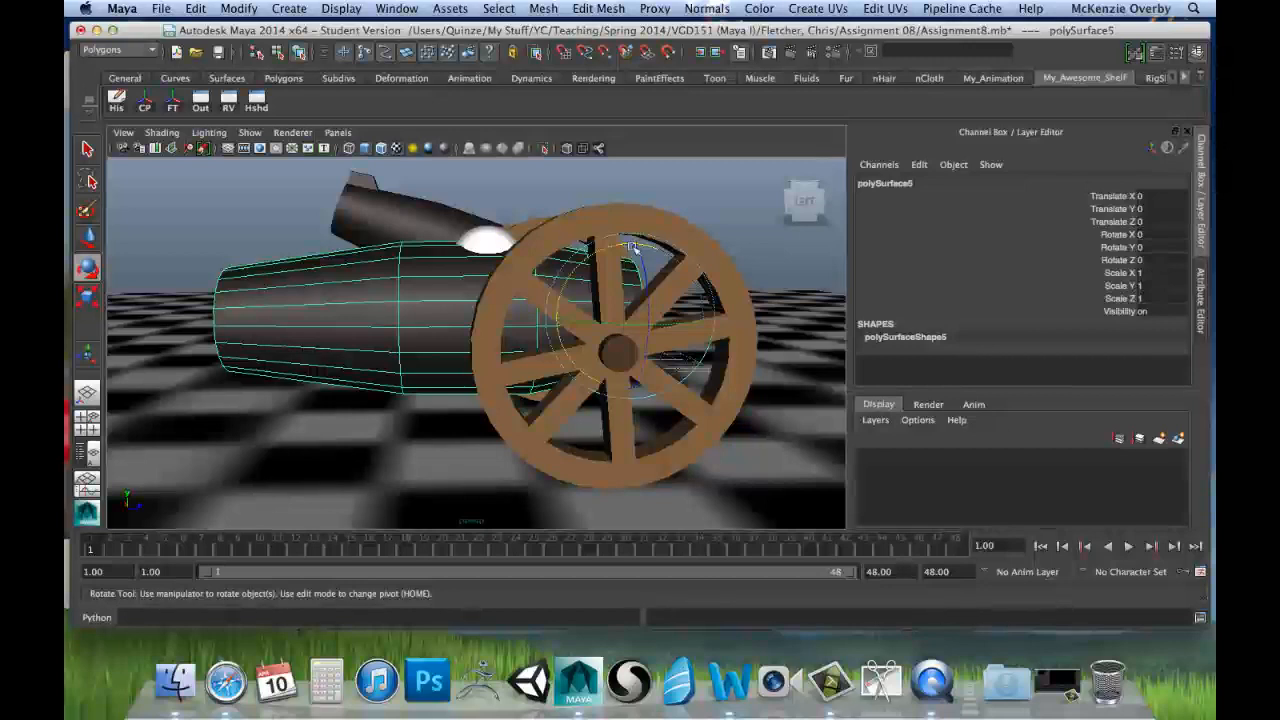
drag(598, 260, 471, 343)
scroll(634, 262, down, 3)
scroll(620, 257, down, 3)
key(super+z)
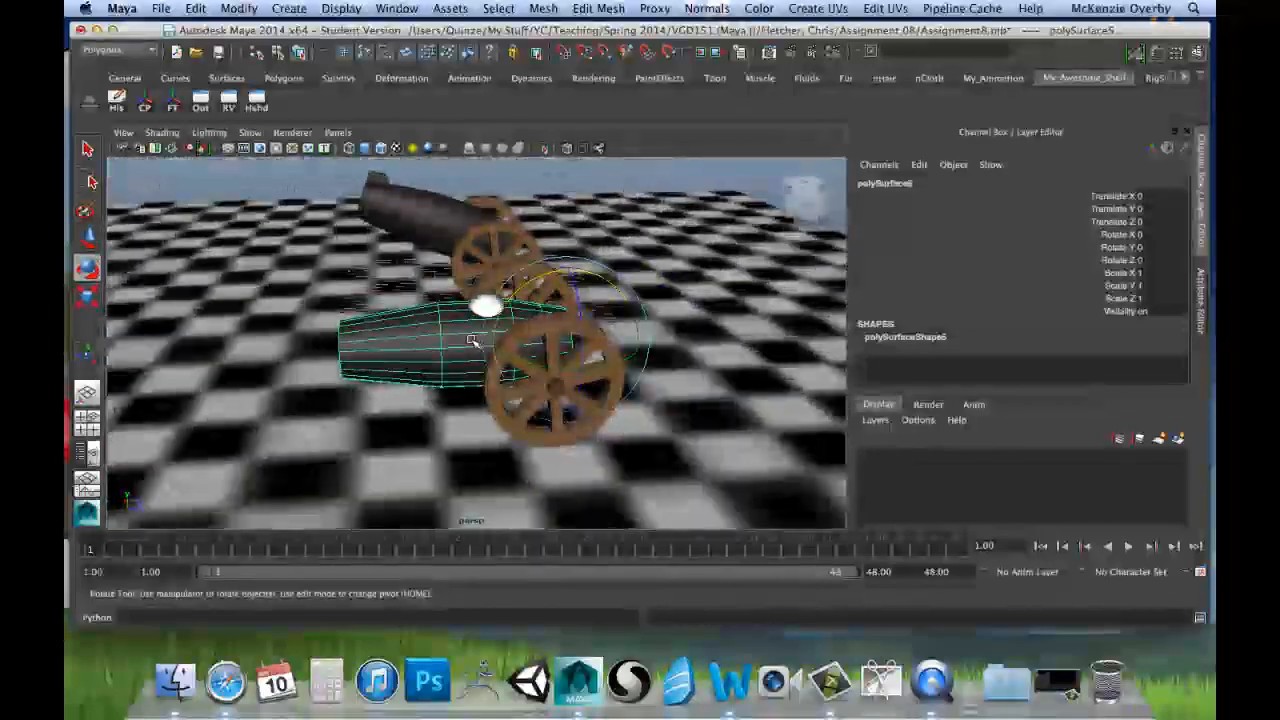
alt+right_drag(360, 312, 460, 298)
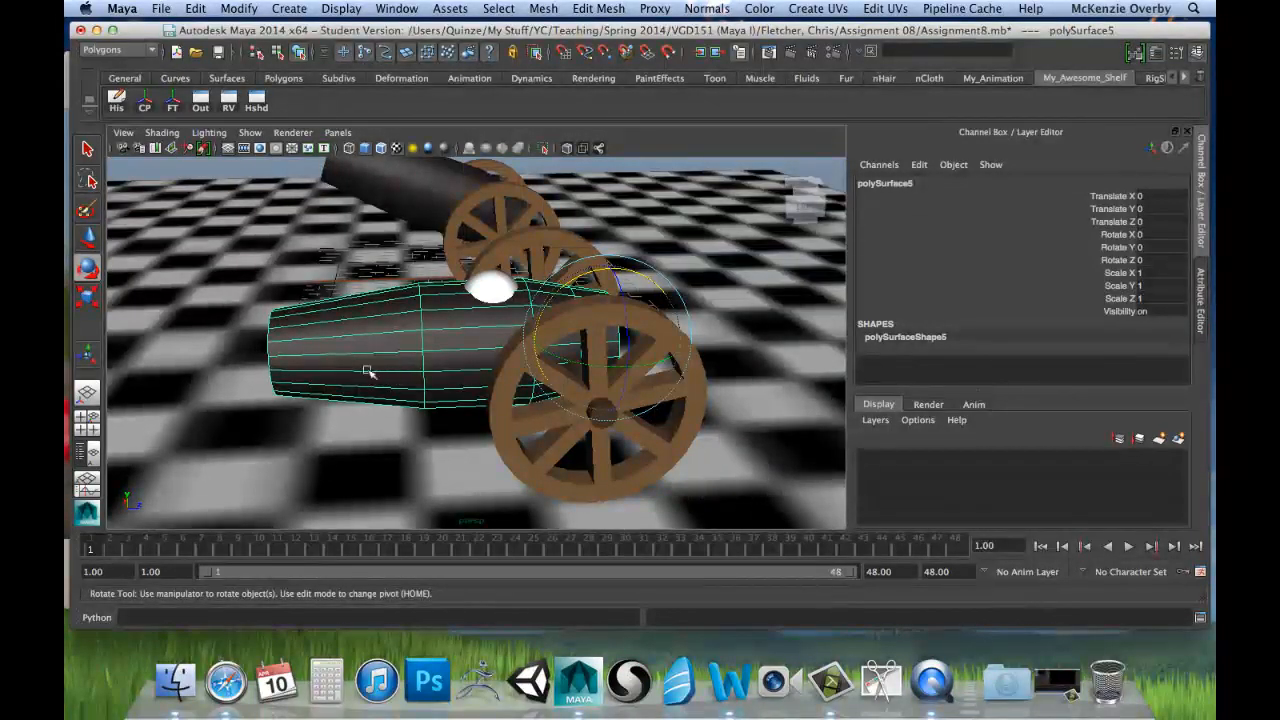
Step: Try shortening the barrel toward its breech with Scale Z 0.25, and restore Scale Z to 1
key(w)
alt+drag(581, 311, 484, 404)
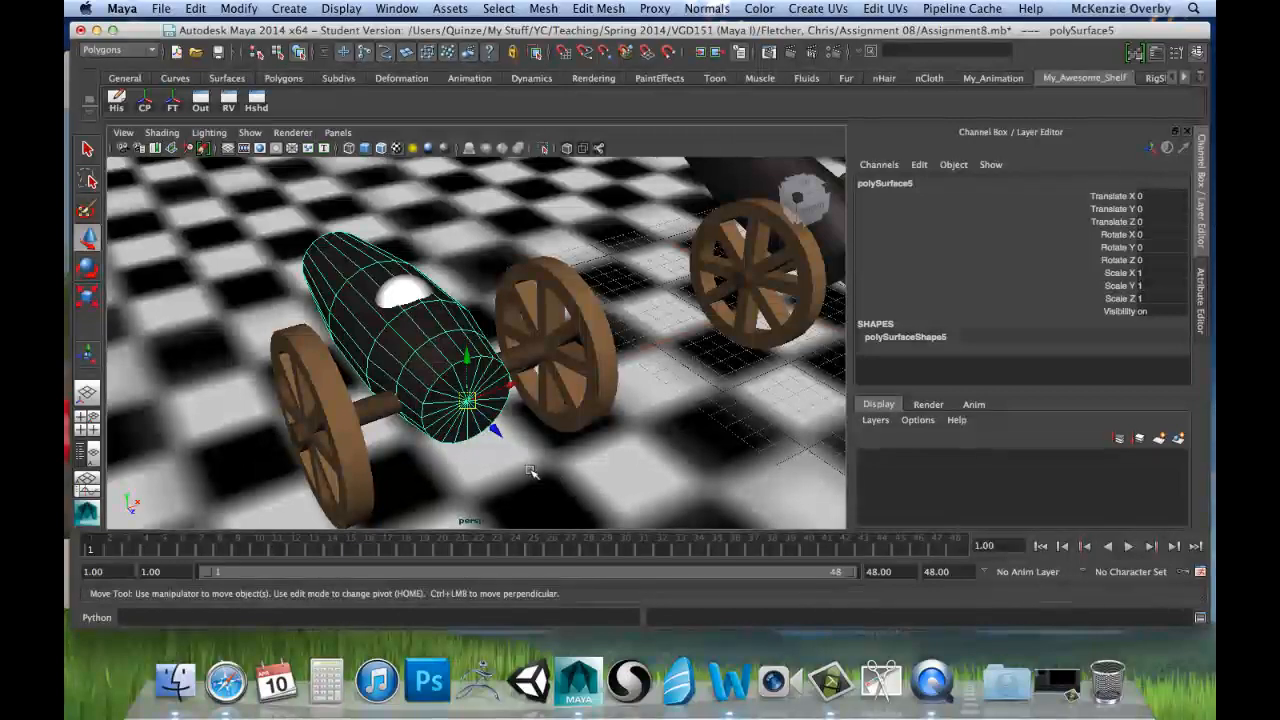
alt+drag(546, 430, 714, 320)
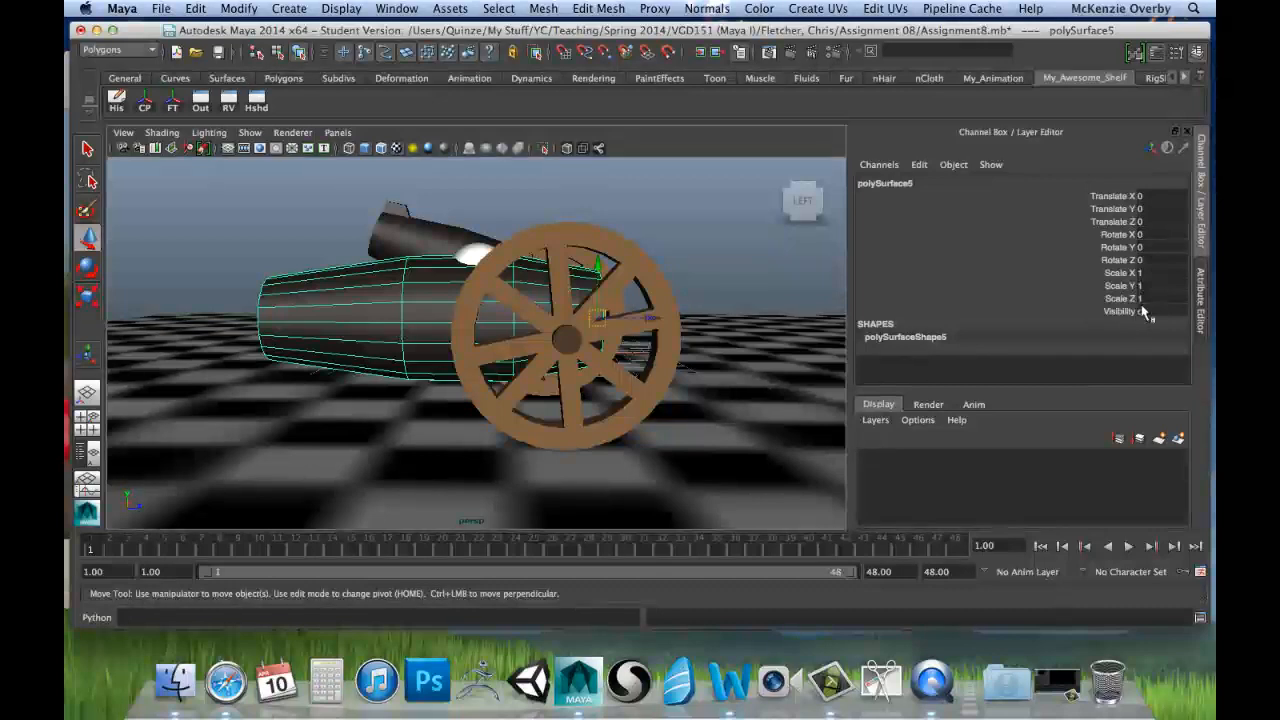
alt+drag(733, 355, 630, 380)
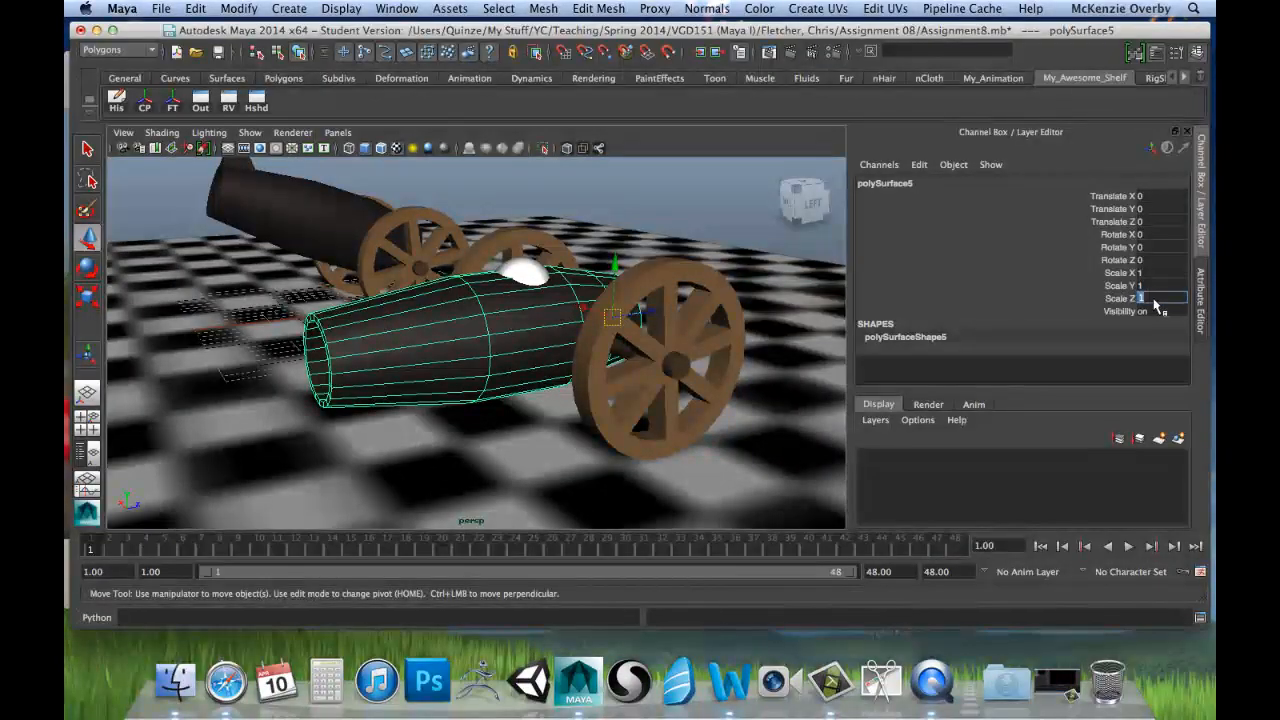
text(.25)
key(Return)
alt+drag(680, 330, 590, 341)
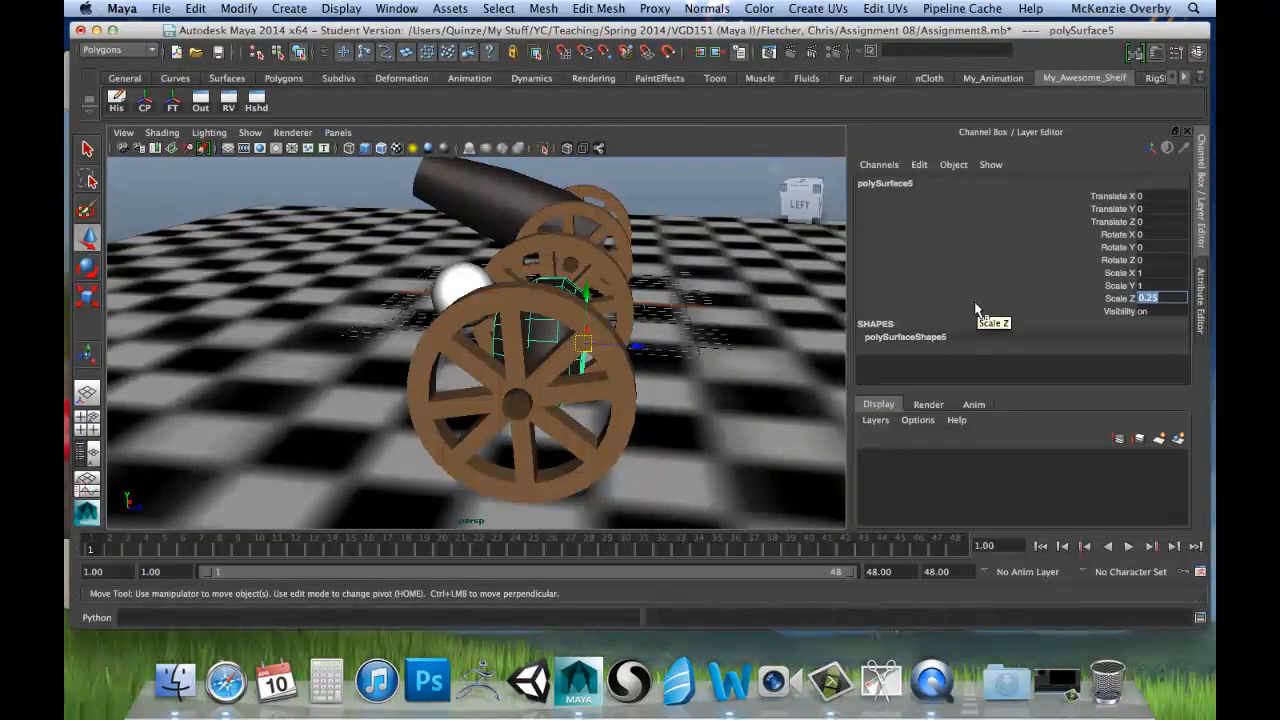
key(Return)
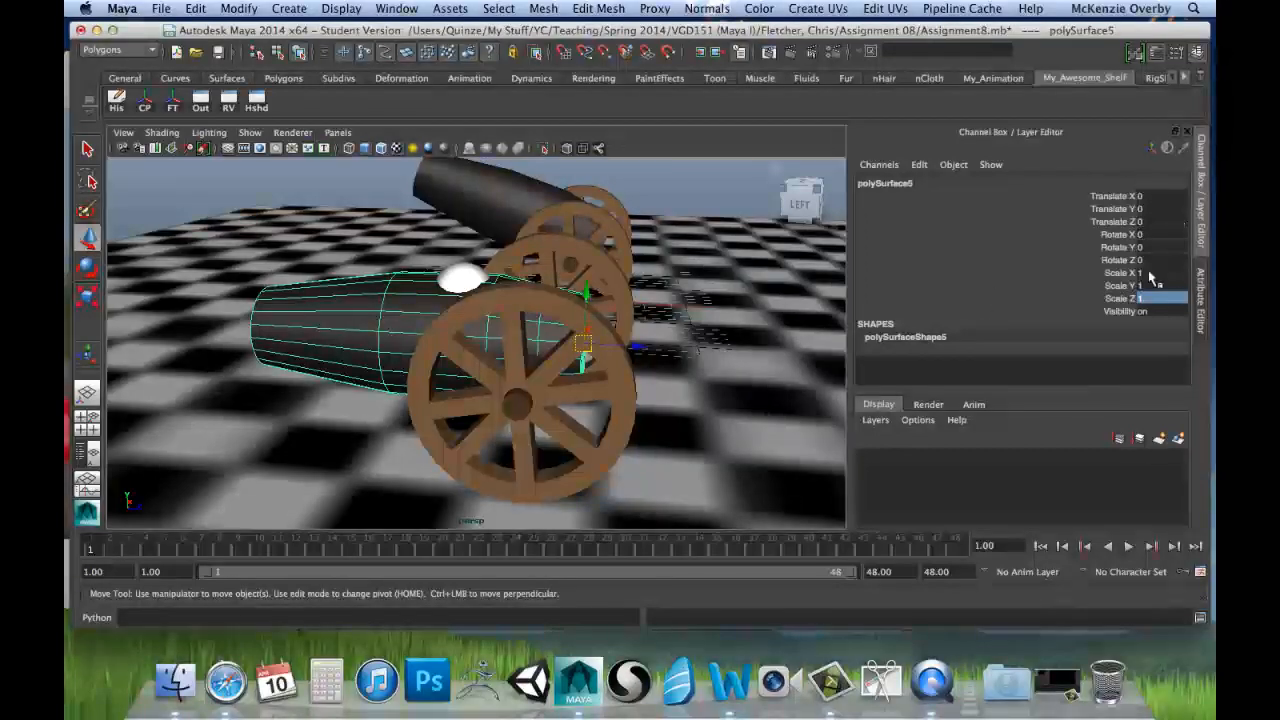
Step: Try tilting the barrel to 25.547 degrees about X and squashing it with Scale Z 0.25, and undo both changes
alt+drag(650, 242, 672, 302)
key(e)
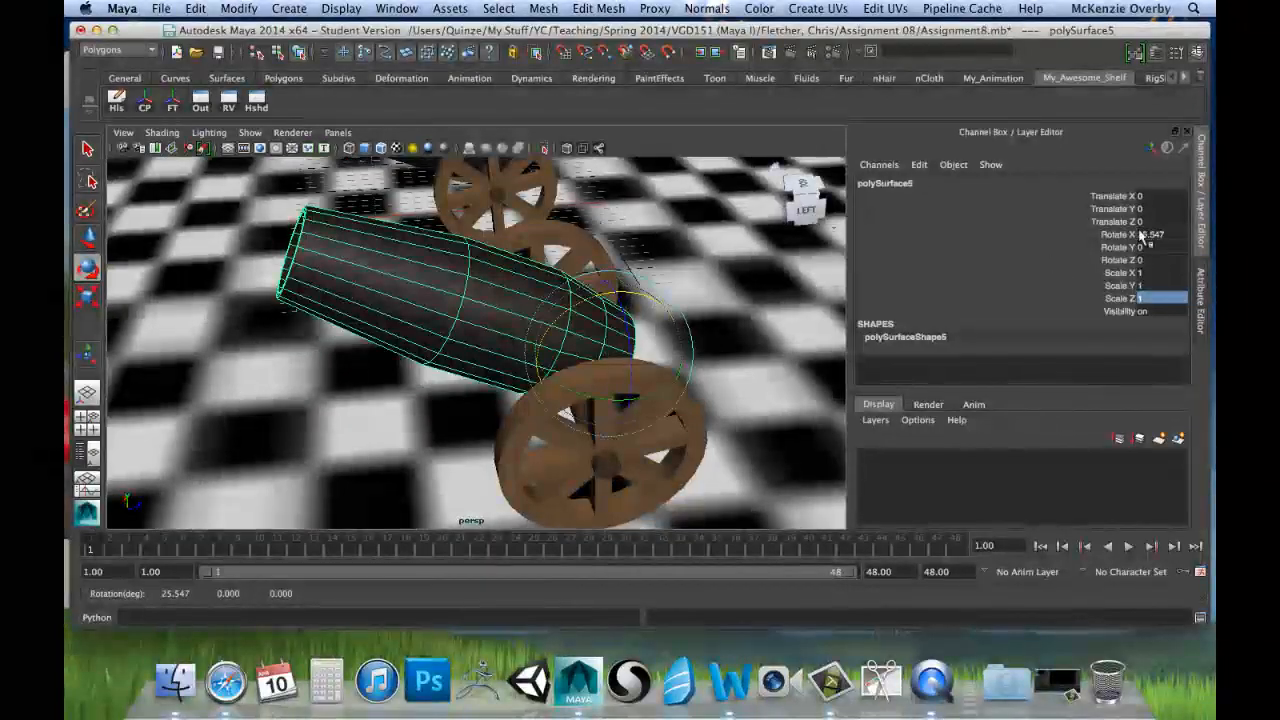
double_click(1155, 301)
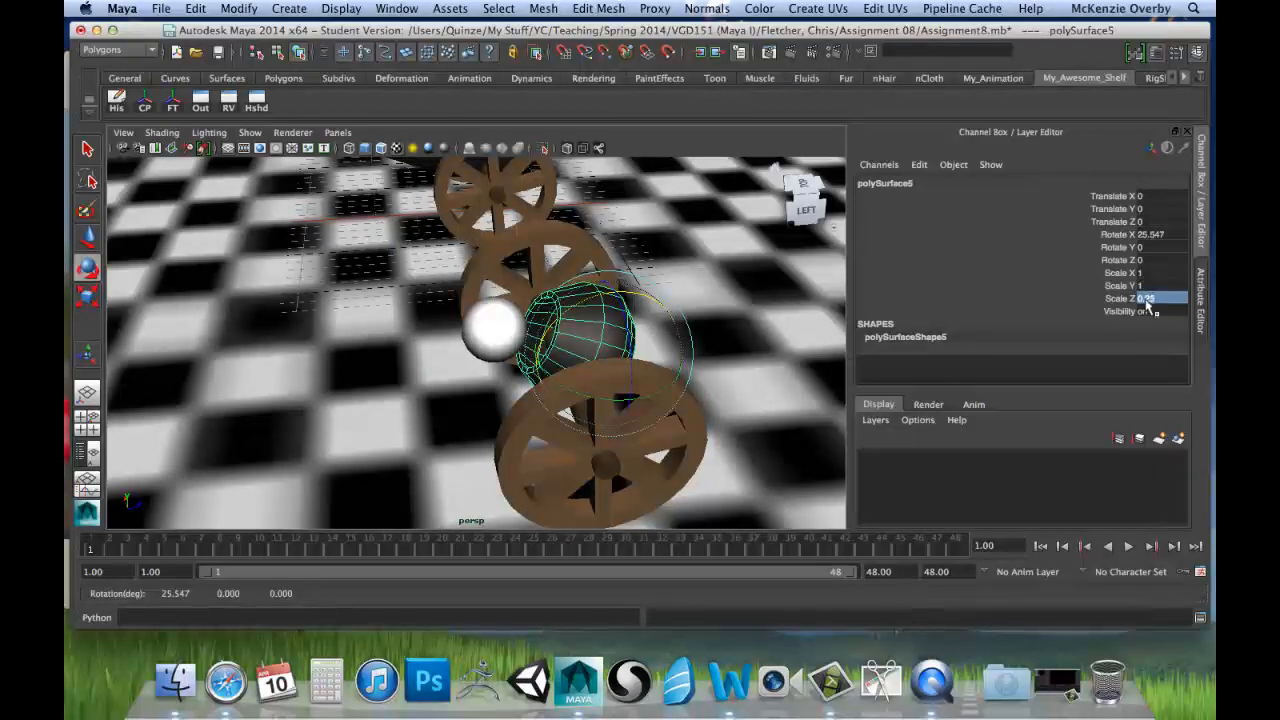
alt+drag(560, 420, 482, 308)
alt+drag(620, 277, 436, 345)
key(super+z)
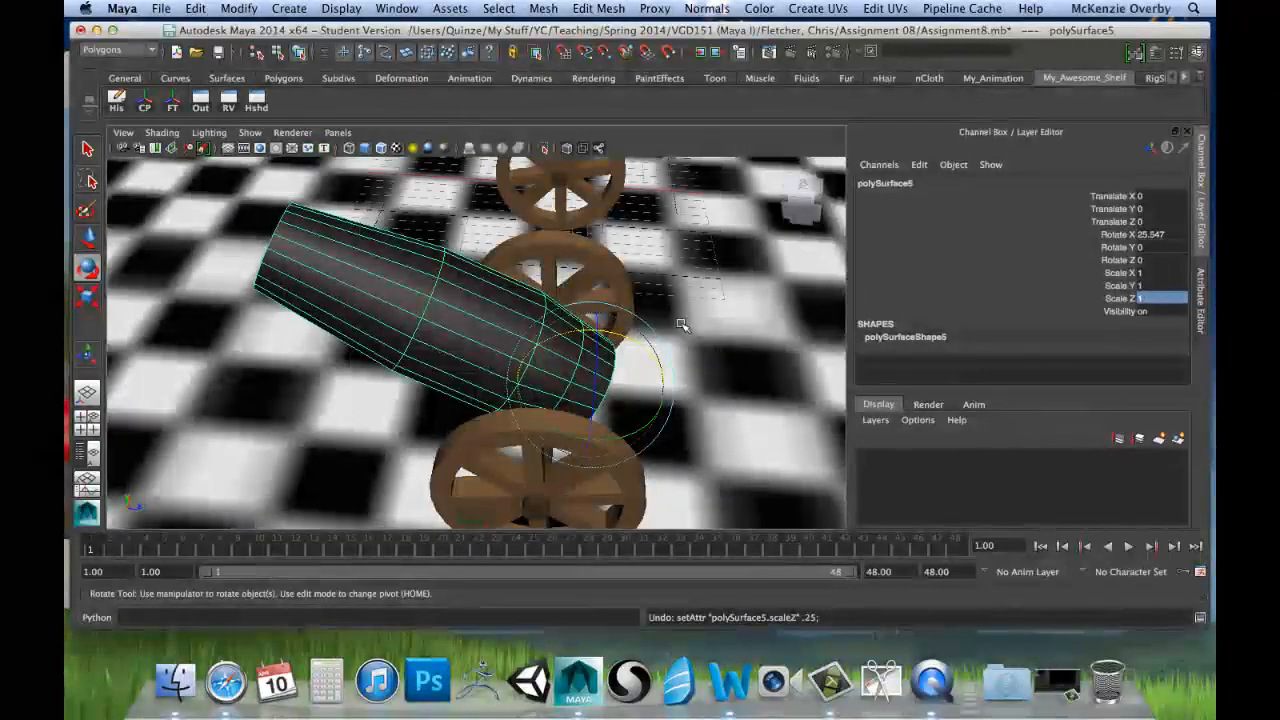
key(super+z)
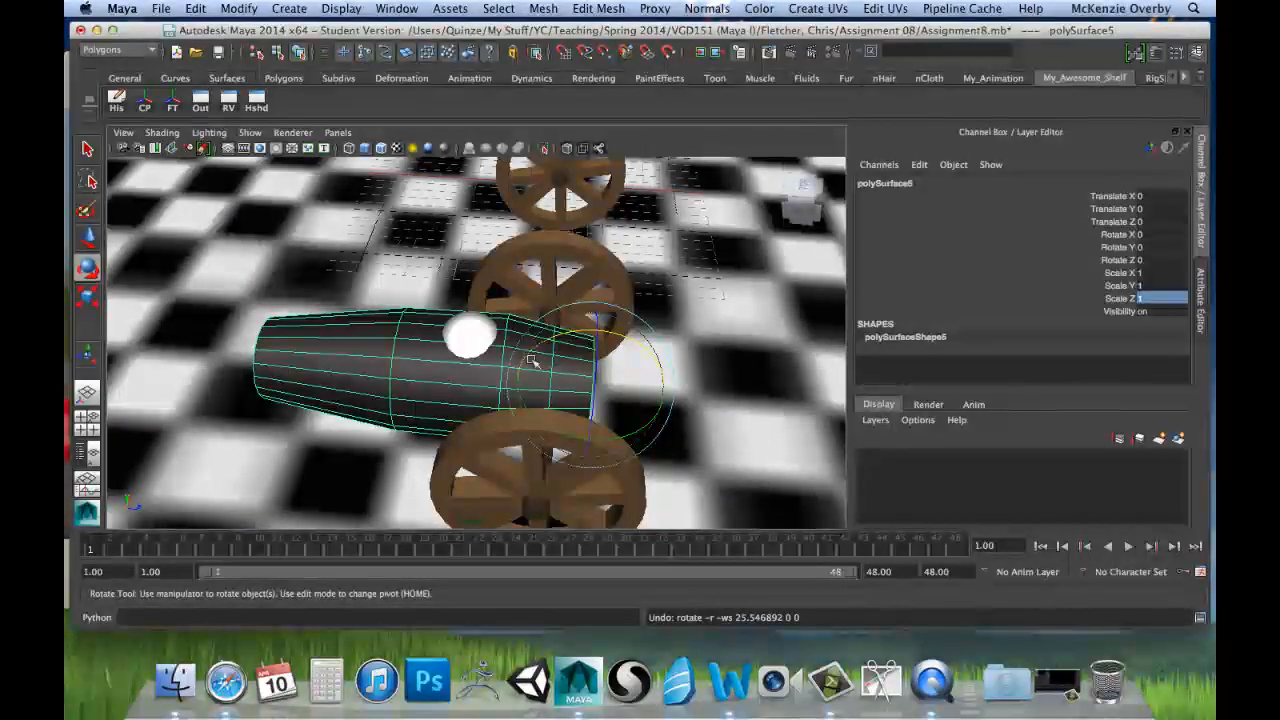
Step: Tilt the barrel to 24.796 degrees about X and freeze its transformations in that tilted pose
alt+drag(531, 360, 615, 272)
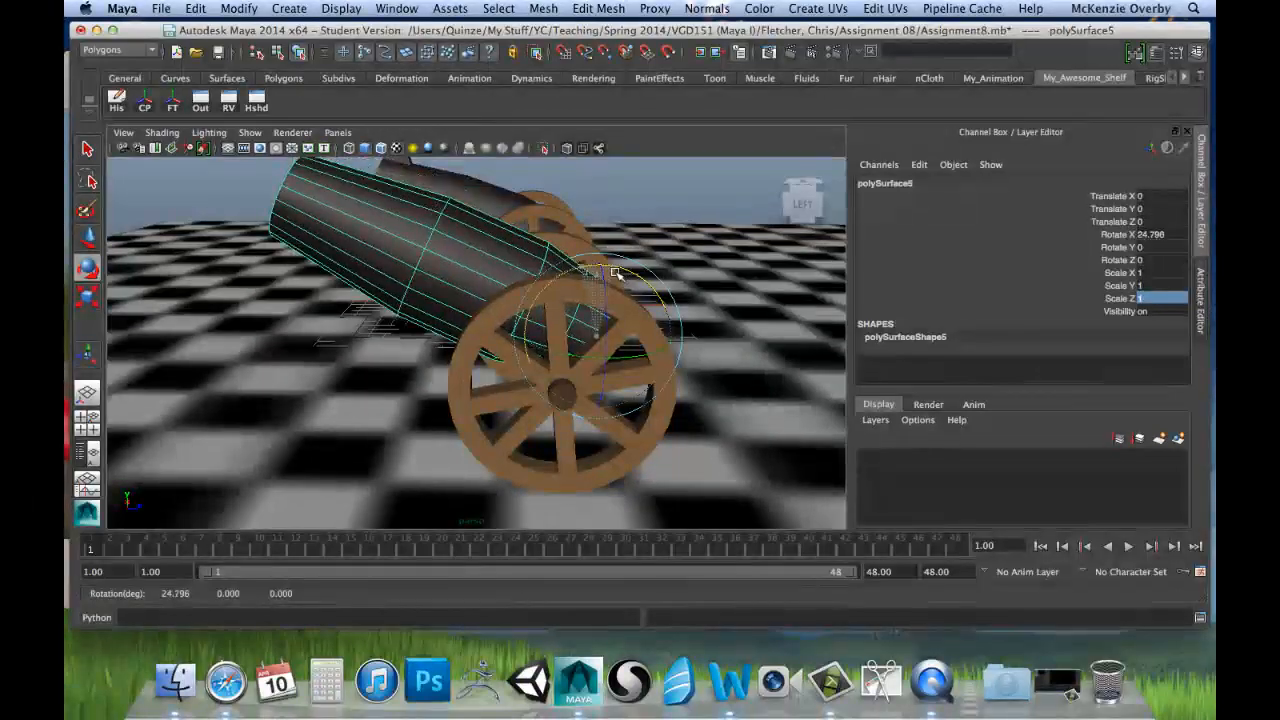
alt+middle_drag(615, 272, 669, 330)
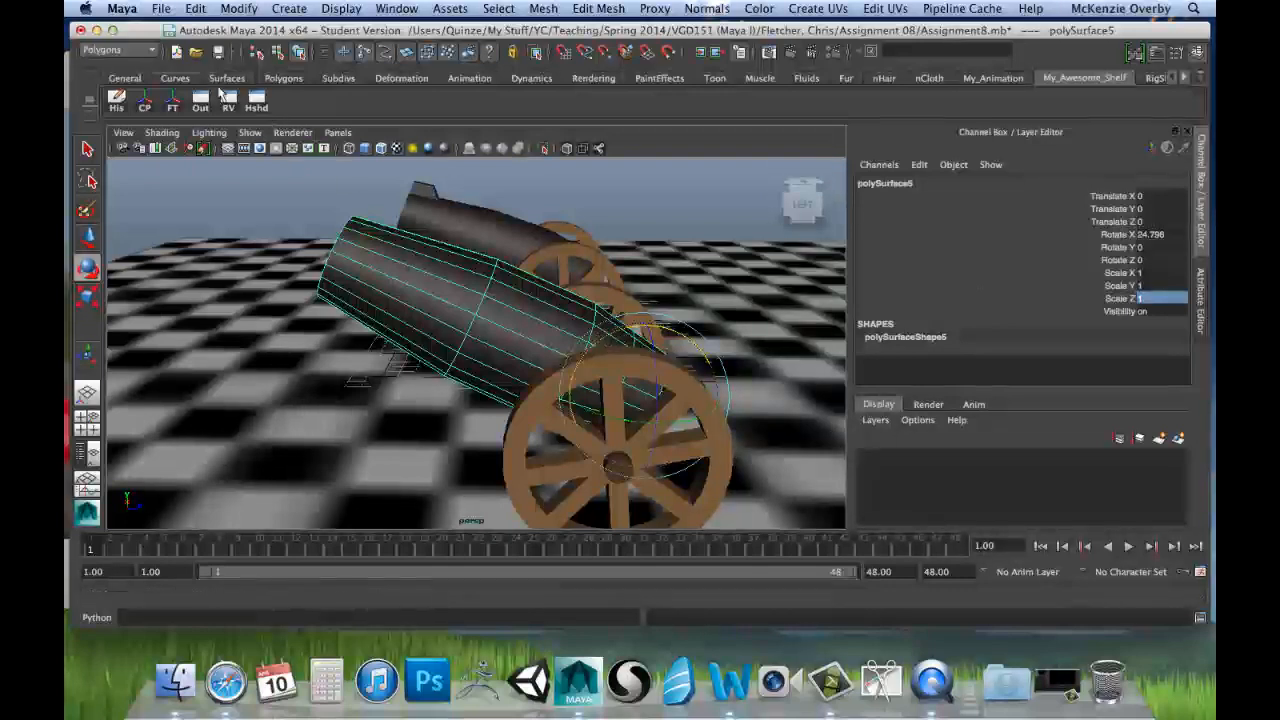
click(197, 8)
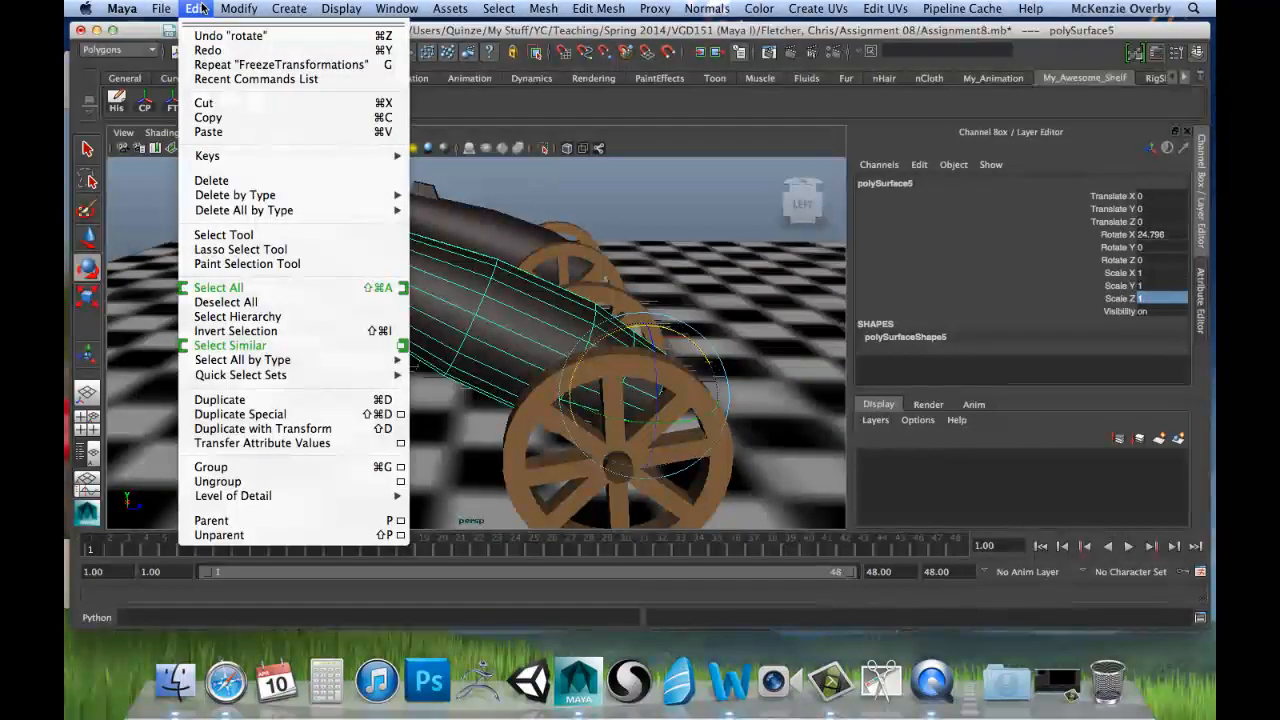
mouse_move(240, 9)
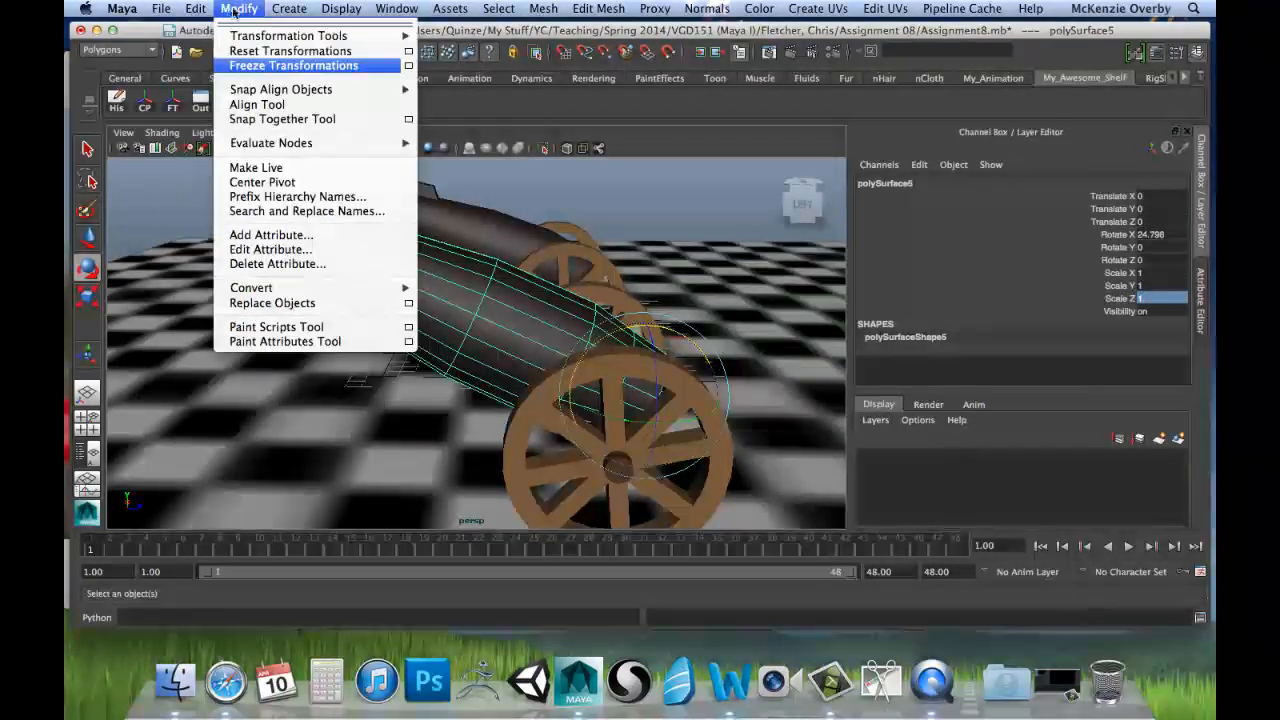
click(264, 65)
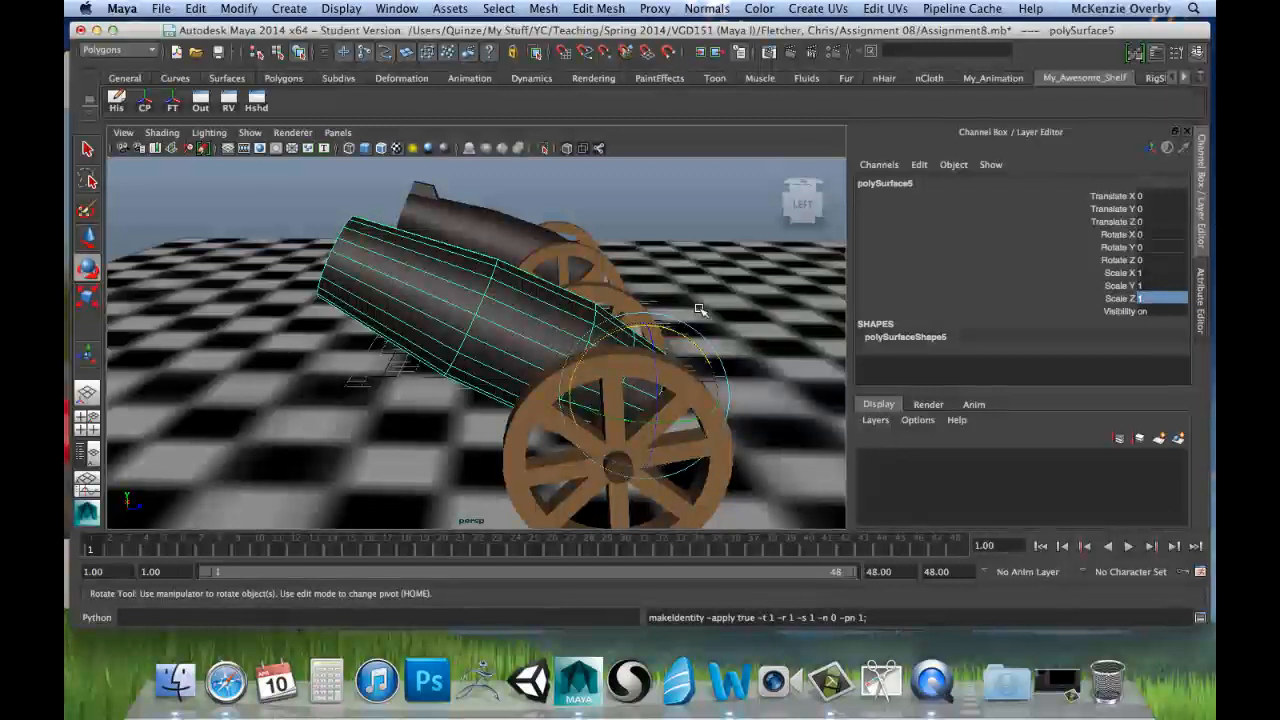
Step: Try rotating the tilted, frozen barrel freely around its pivot, and reset its Rotate X, Y and Z values to 0
drag(690, 340, 523, 349)
double_click(1155, 234)
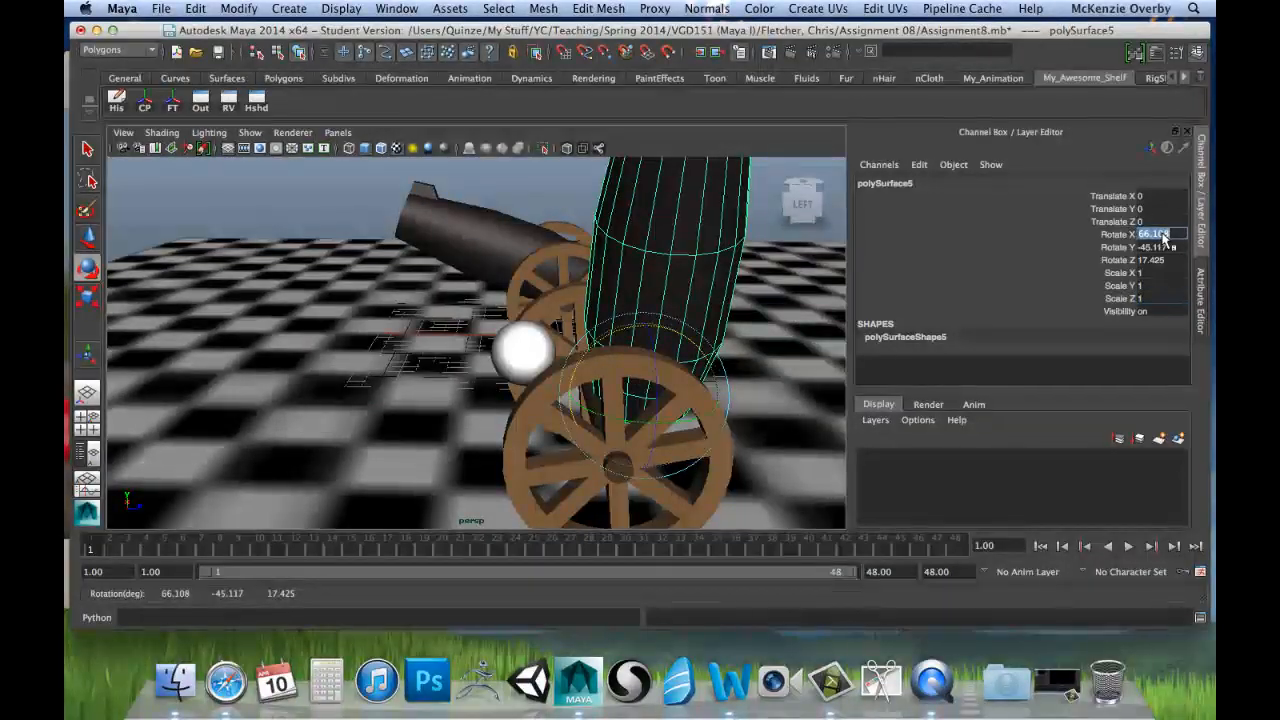
text(0)
key(Tab)
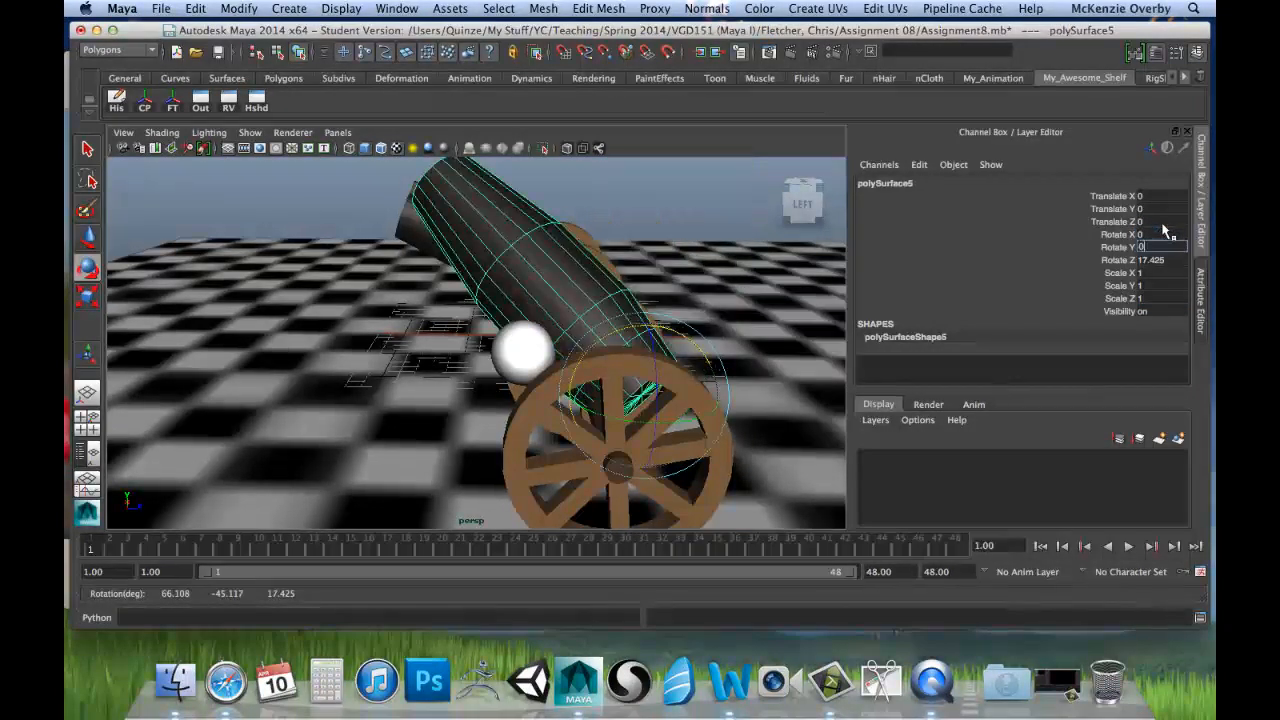
text(0)
key(Tab)
text(0)
key(Tab)
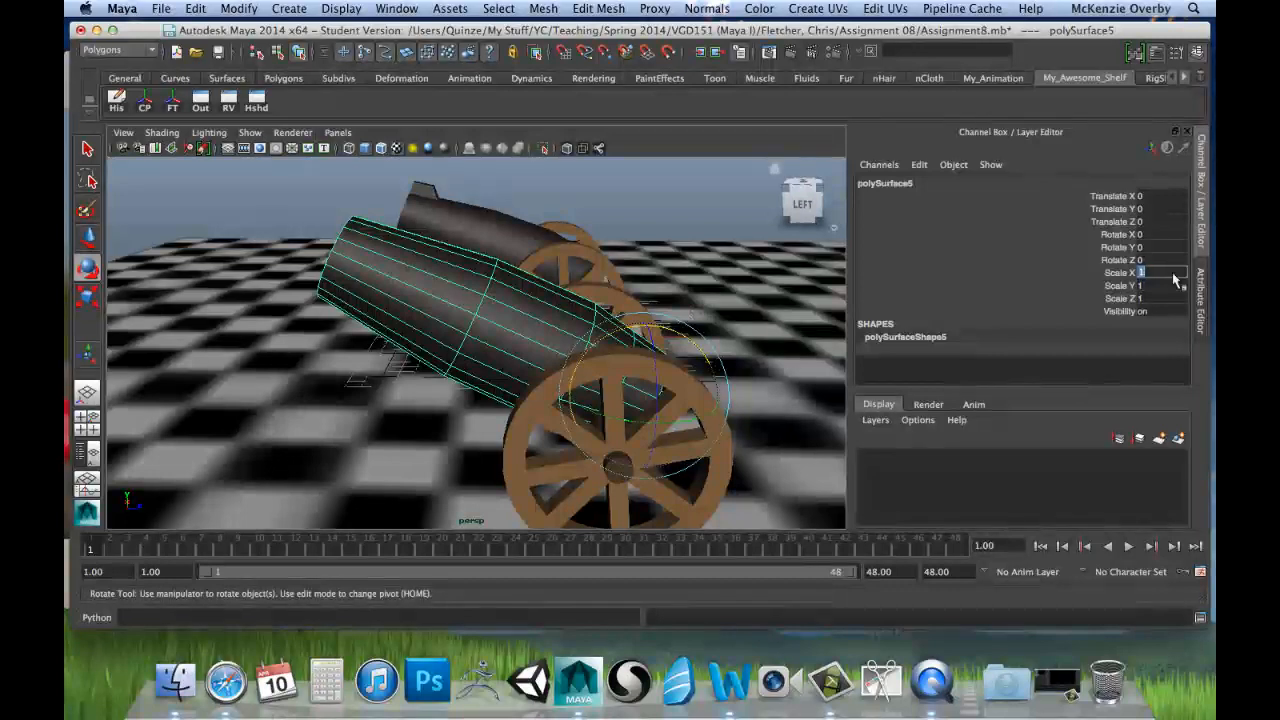
Step: Try squashing the tilted, frozen barrel with Scale Z 0.25, and rotate the distorted shape about X to examine it
double_click(1150, 298)
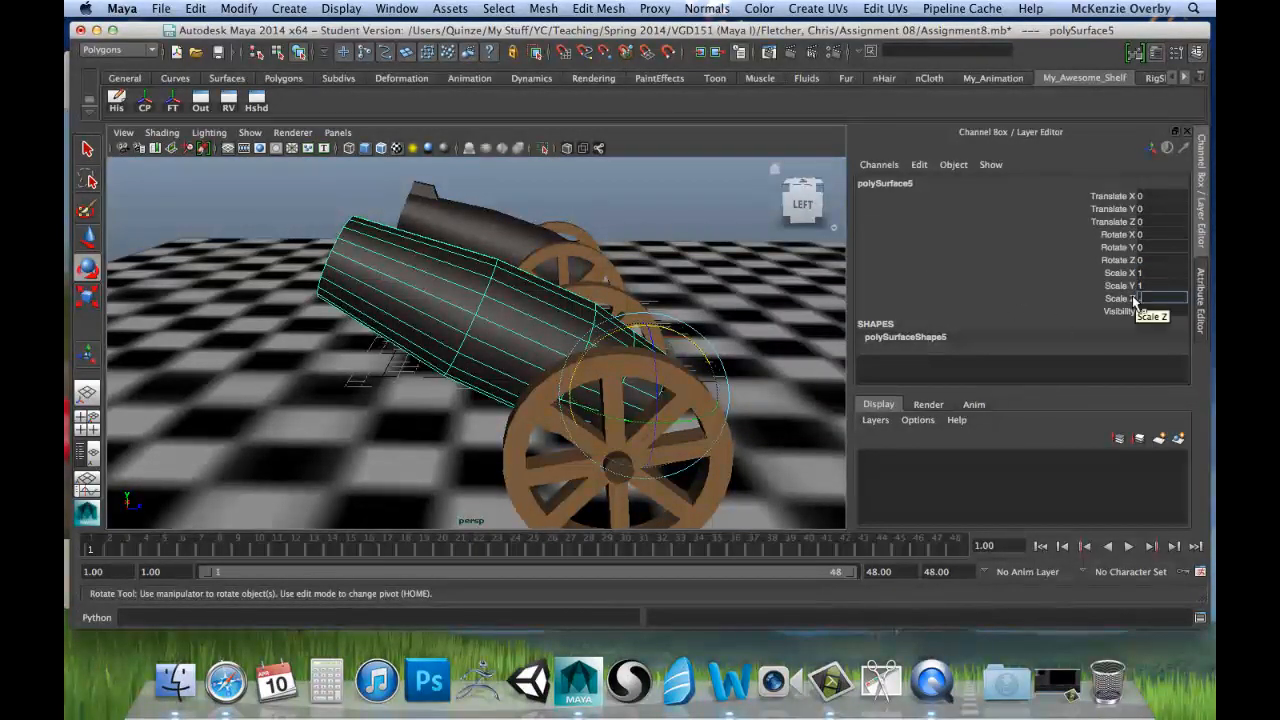
text(0.25)
key(Return)
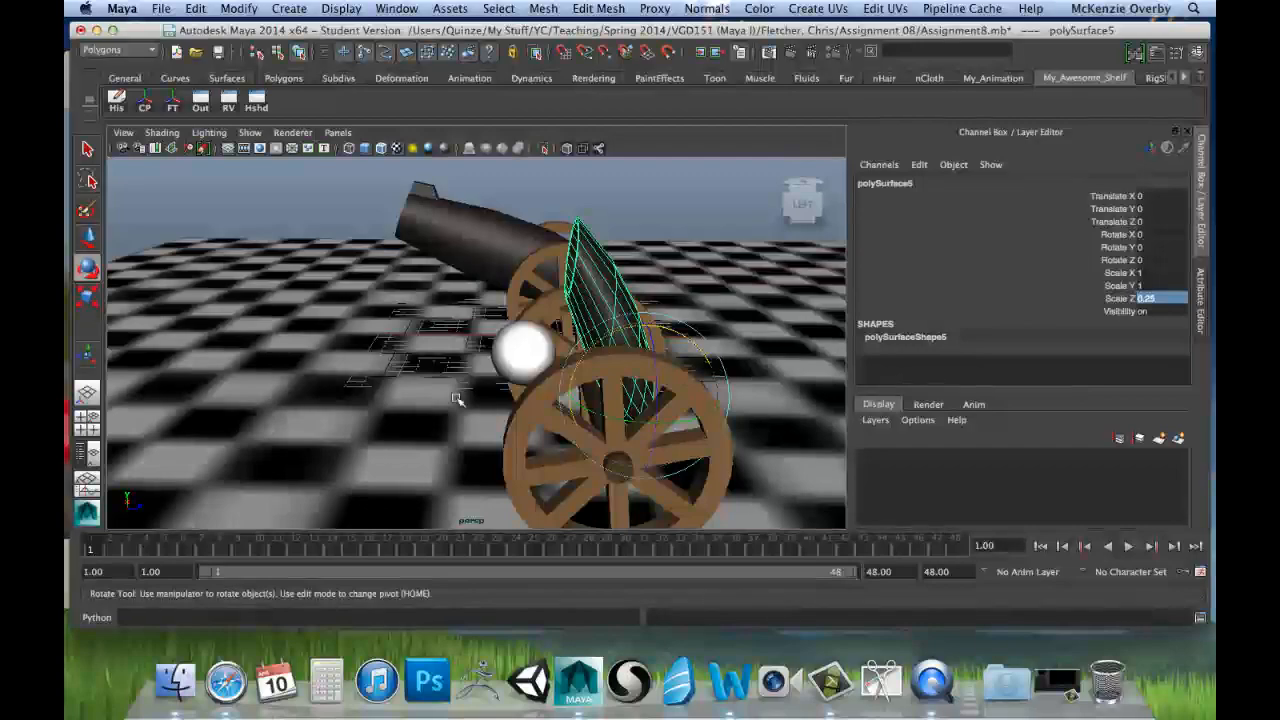
alt+drag(243, 409, 280, 352)
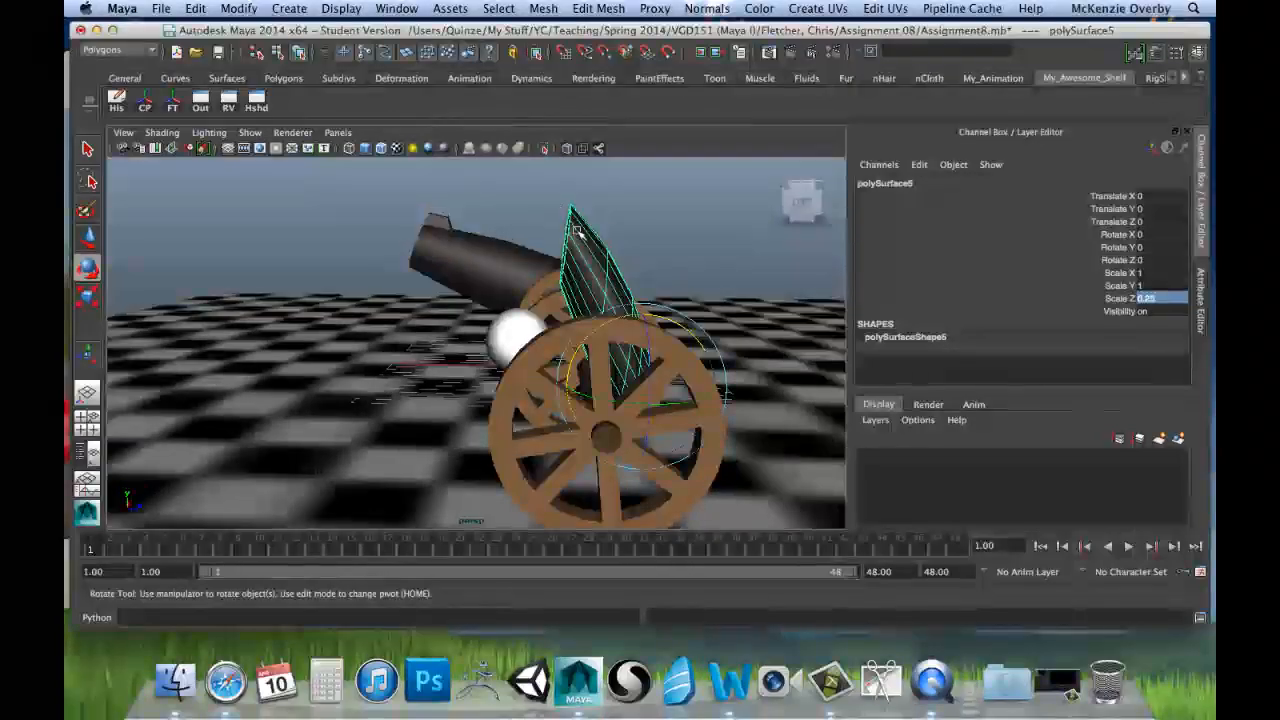
alt+drag(575, 342, 682, 374)
alt+drag(628, 255, 596, 312)
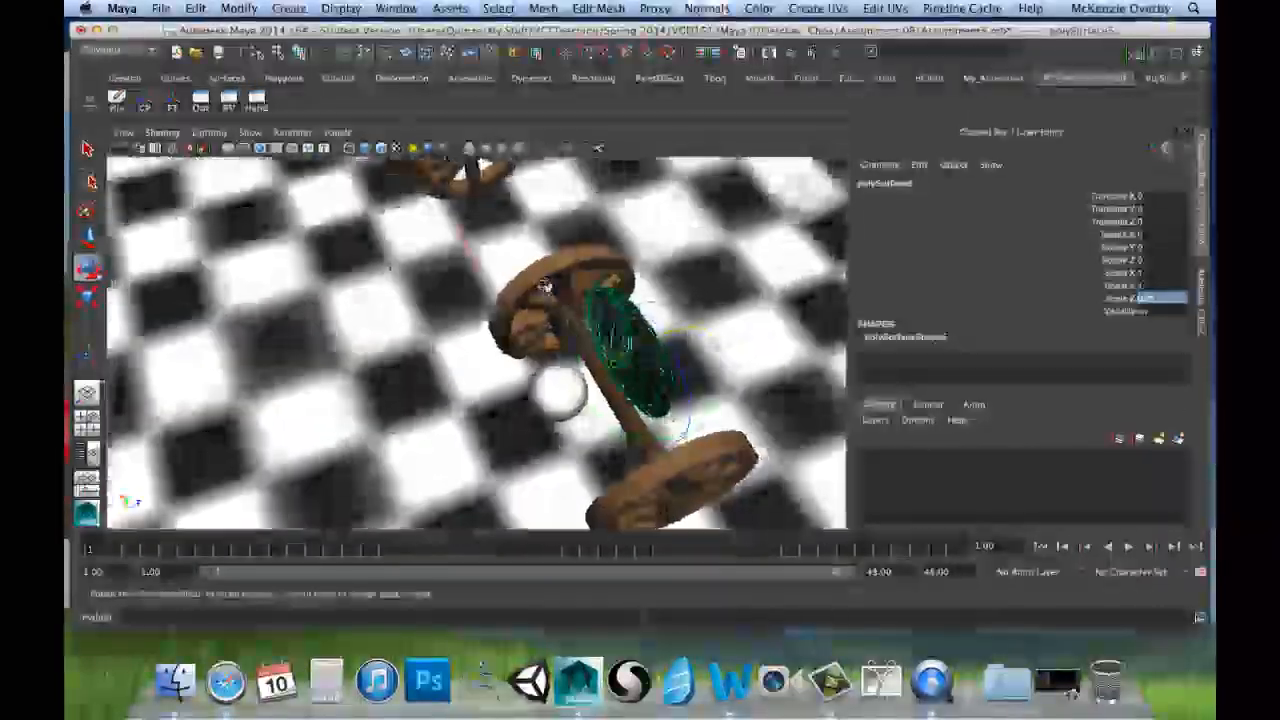
scroll(651, 286, up, 5)
alt+middle_drag(651, 286, 620, 277)
alt+drag(594, 302, 608, 292)
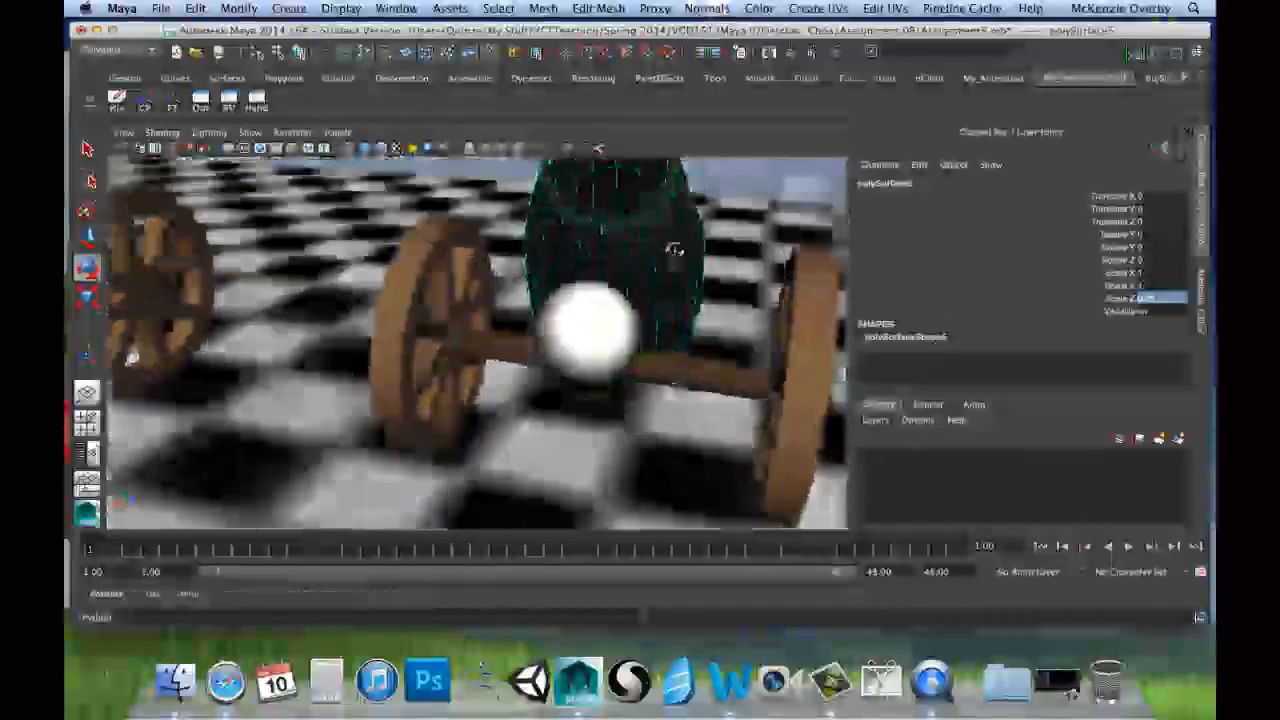
alt+drag(675, 250, 516, 366)
alt+drag(614, 337, 664, 366)
Step: Undo the test scaling and rotations, the frozen transformations and the X tilt to bring back the level barrel
key(z)
key(z)
key(z)
key(z)
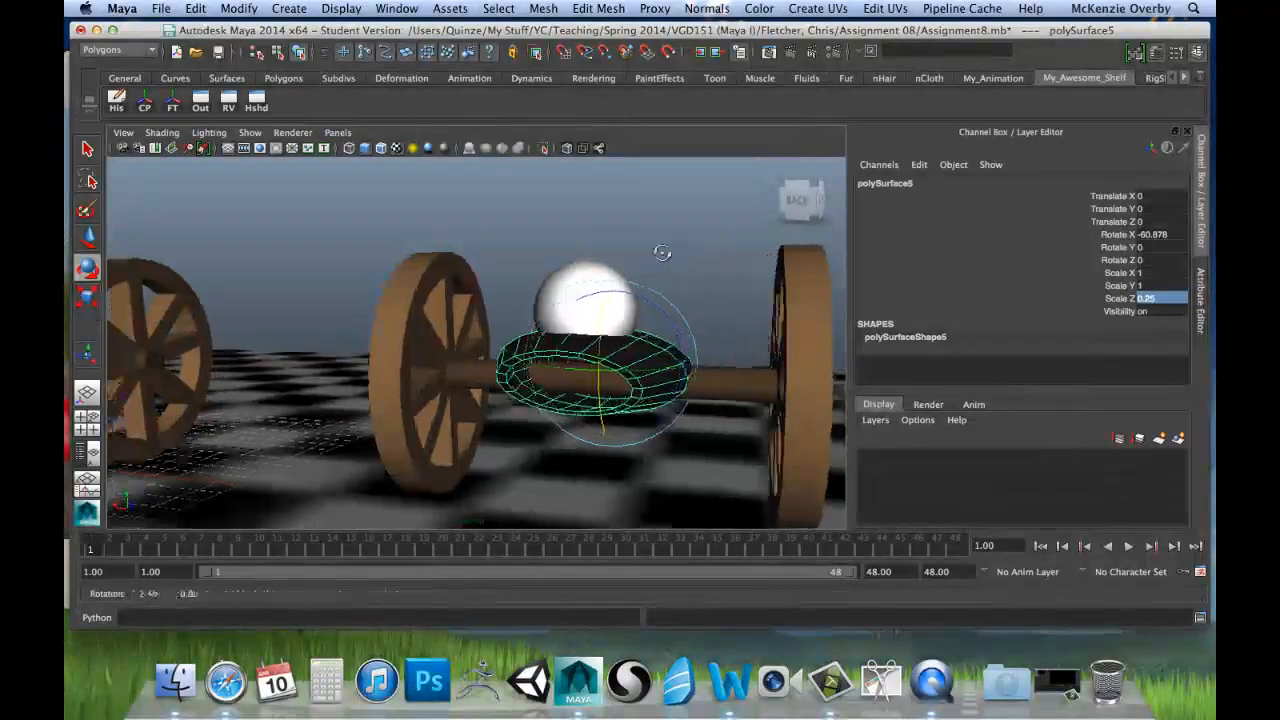
key(z)
key(z)
key(z)
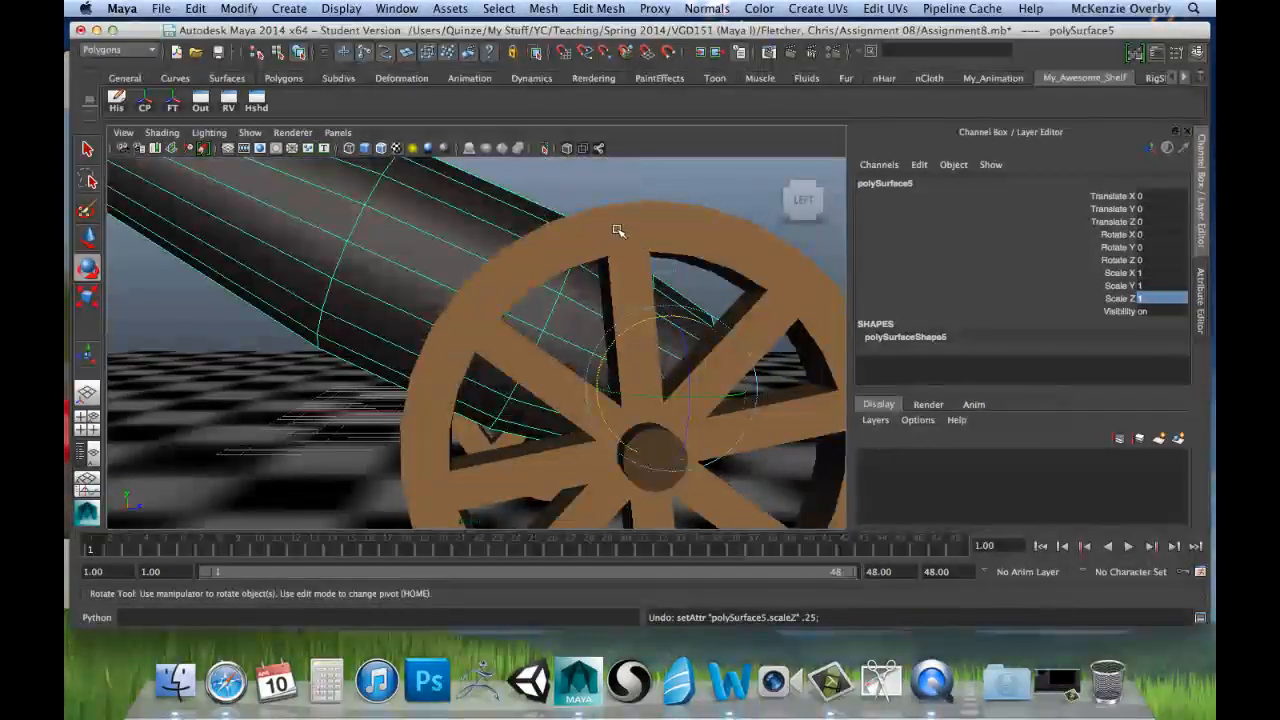
key(z)
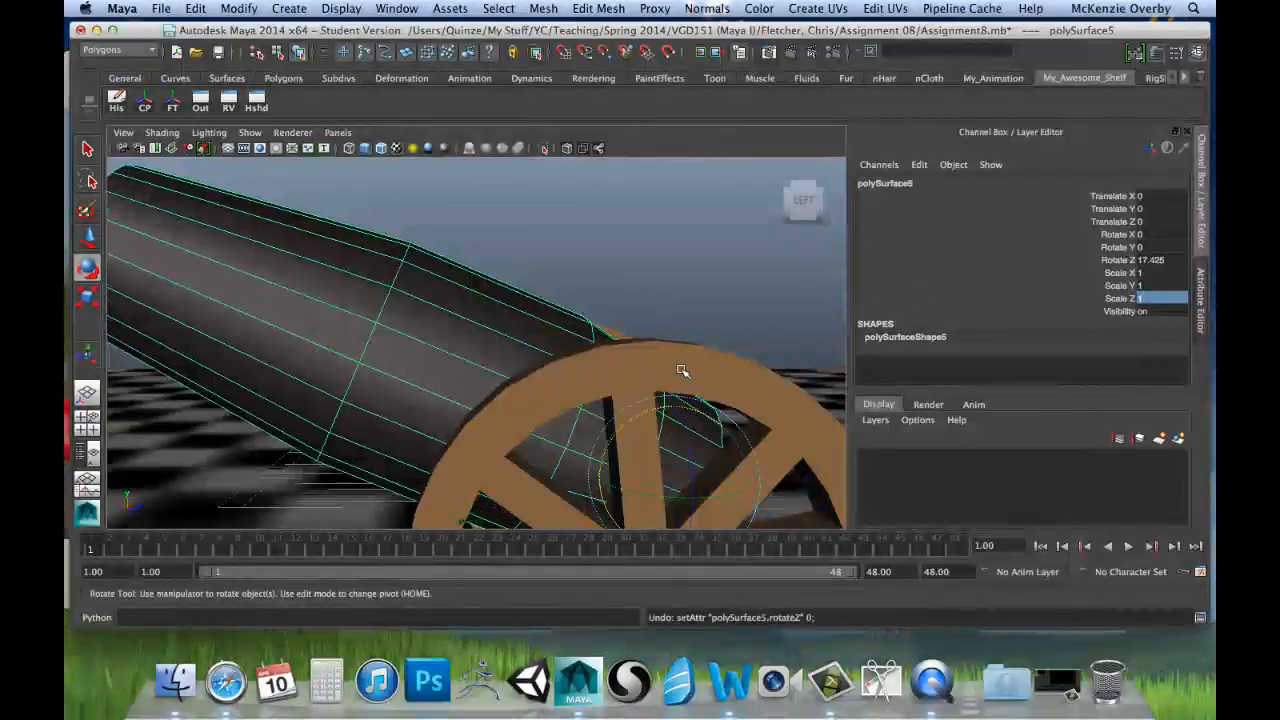
key(z)
key(z)
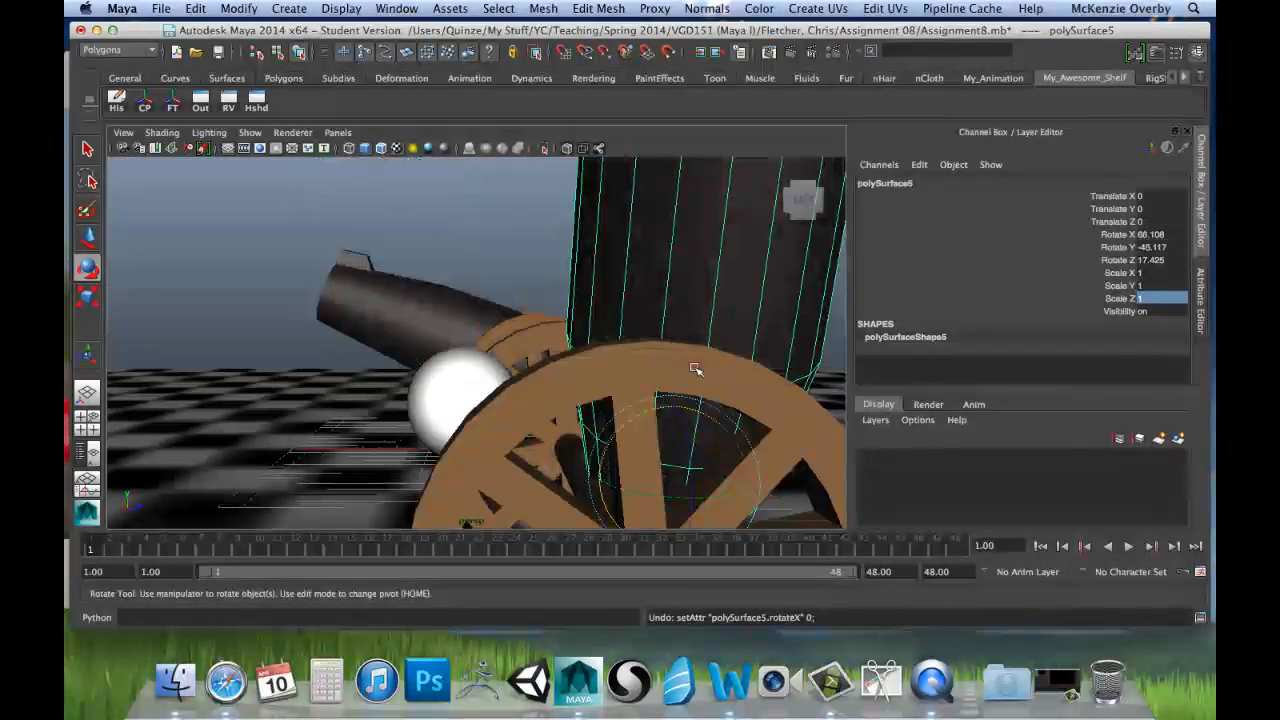
key(z)
key(z)
key(z)
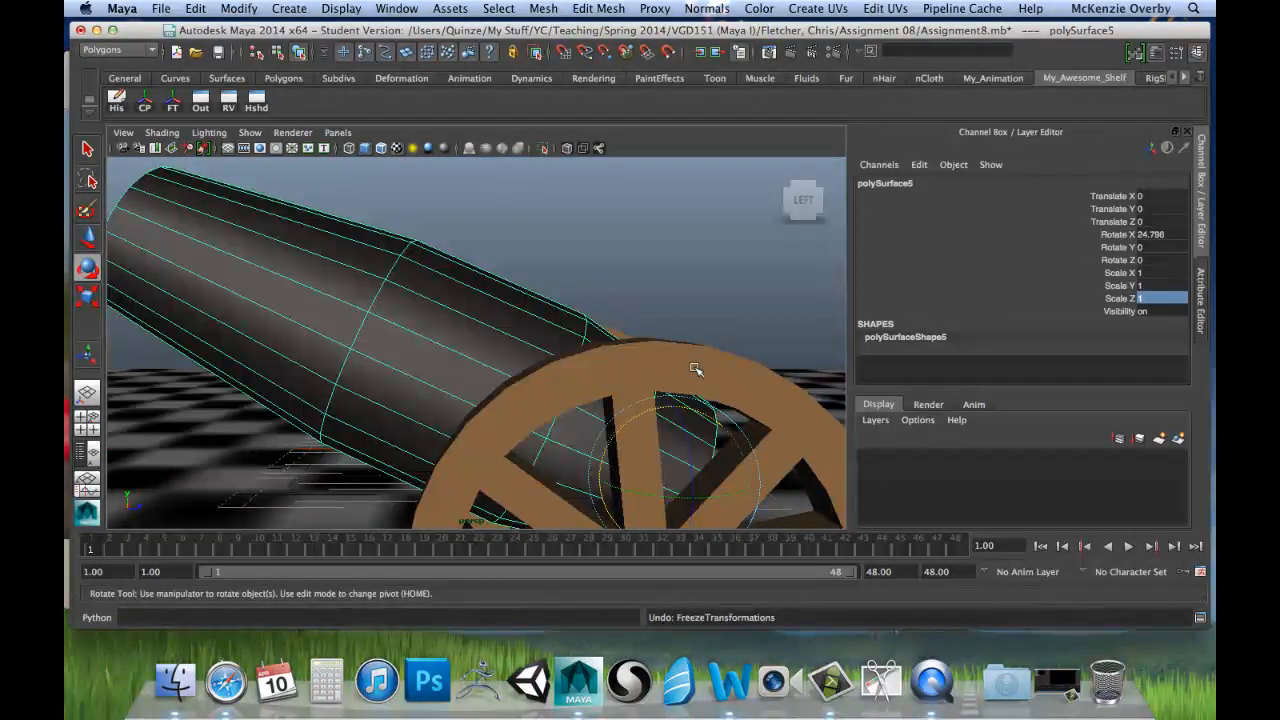
key(z)
Step: Key all Translate, Rotate and Scale channels of the level barrel at frame 1
alt+right_drag(676, 367, 468, 388)
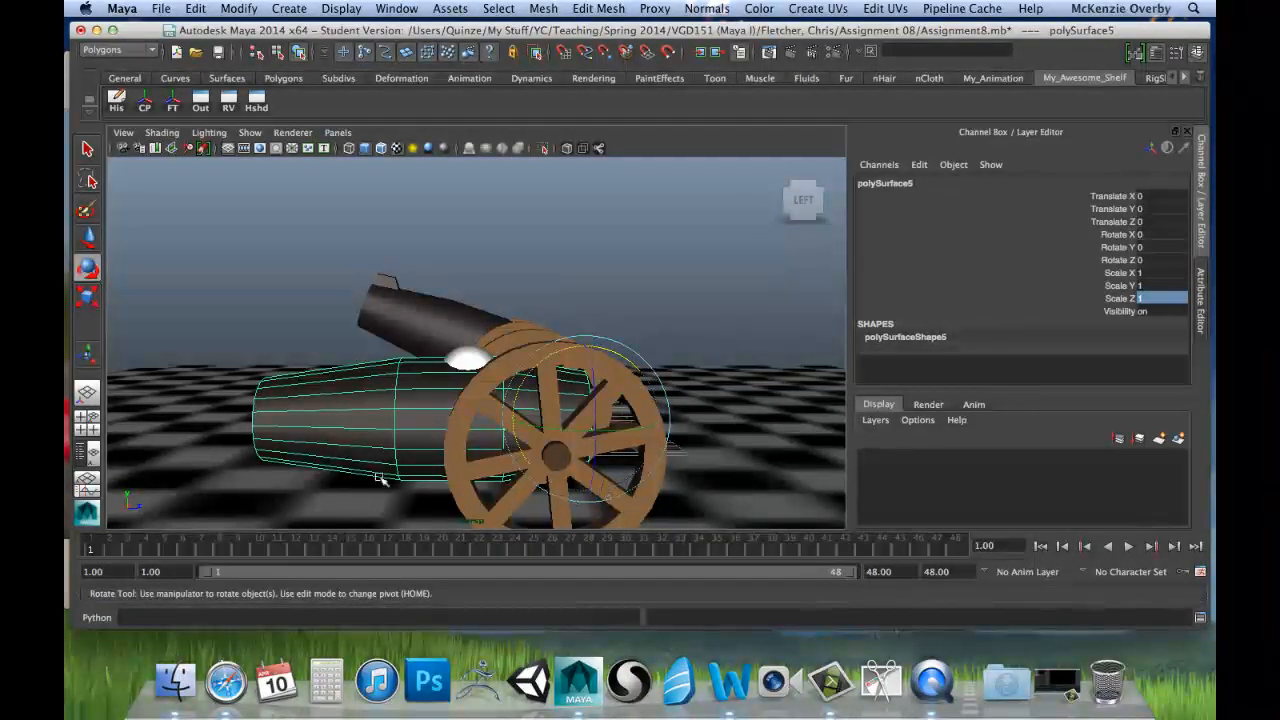
alt+drag(243, 452, 290, 443)
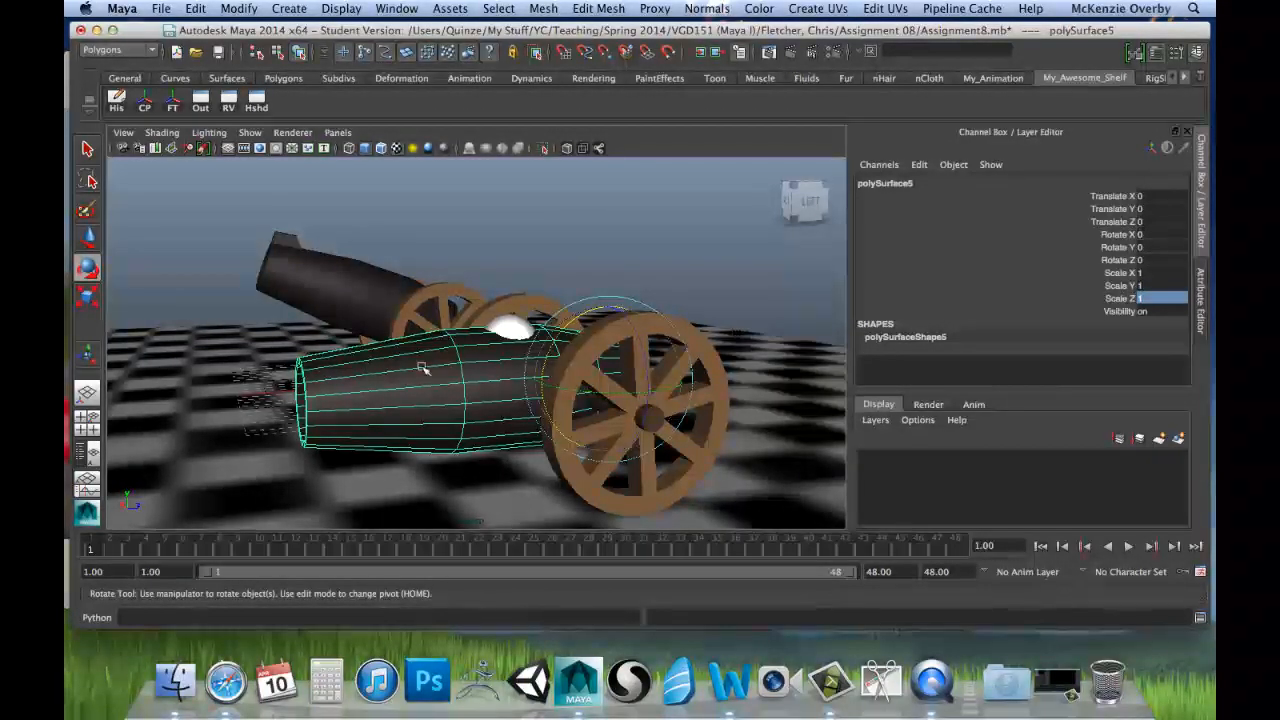
key(alt+v)
click(97, 549)
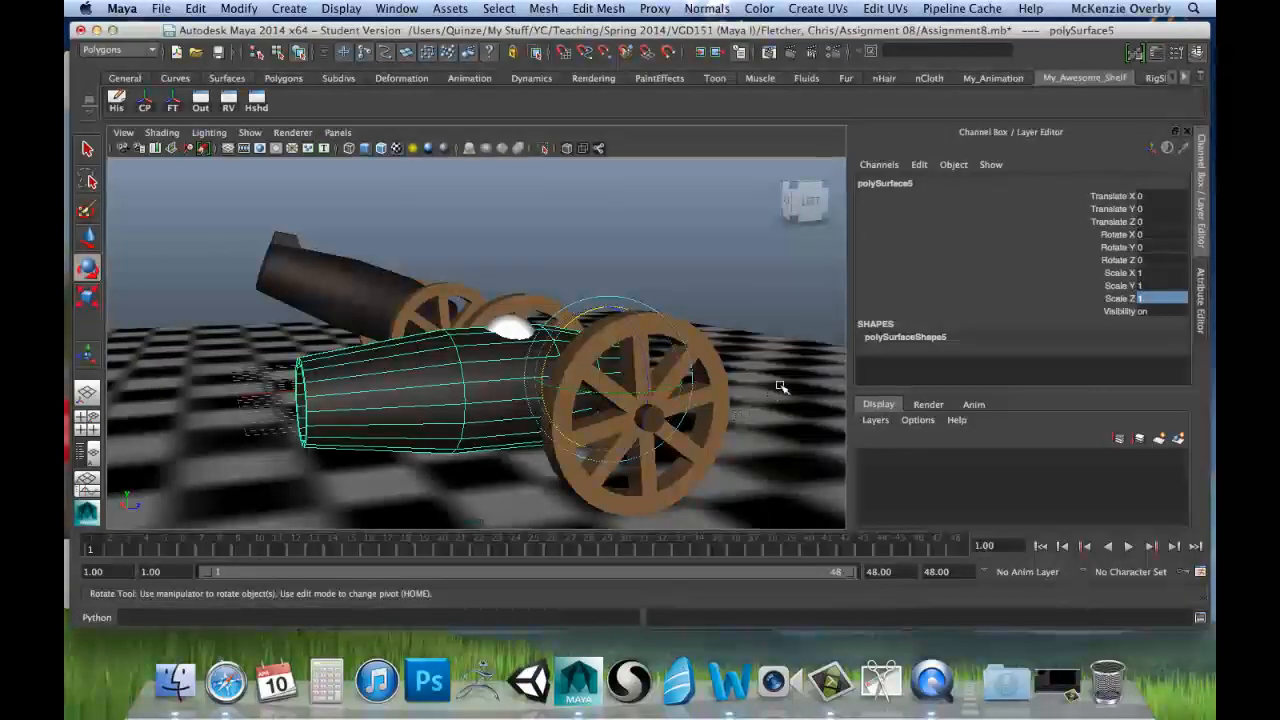
alt+drag(777, 386, 576, 408)
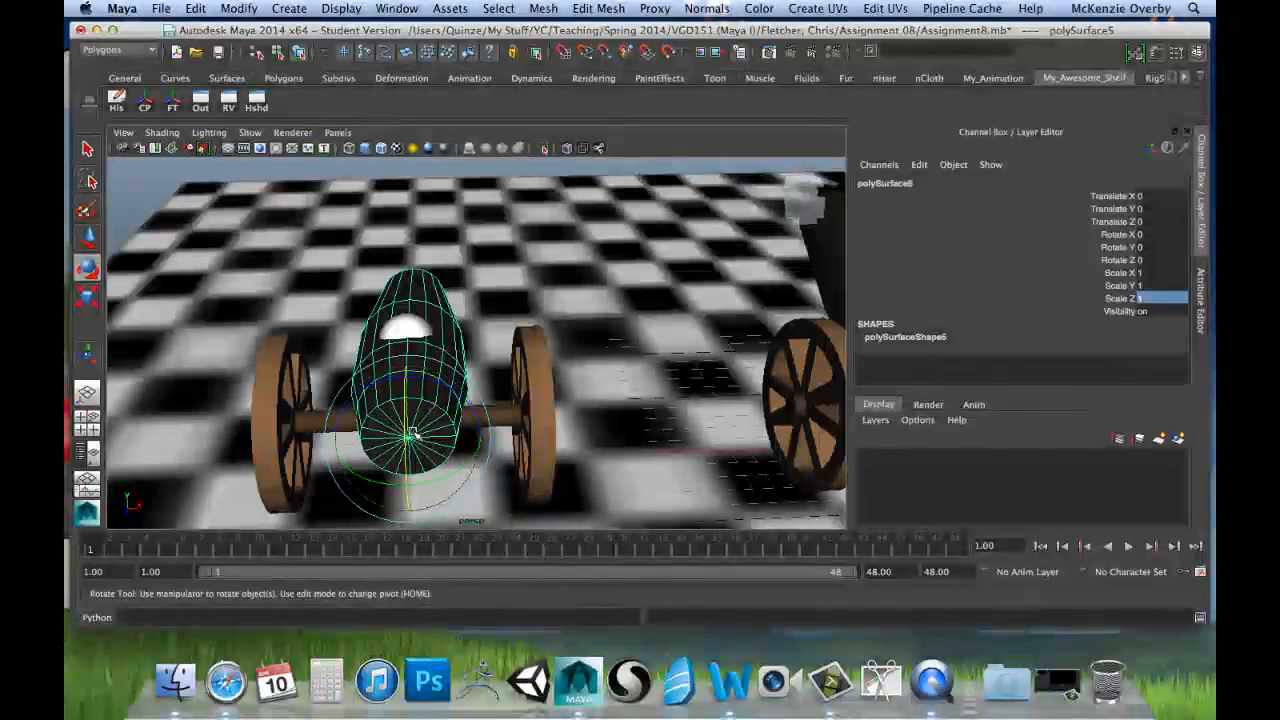
alt+drag(416, 436, 545, 395)
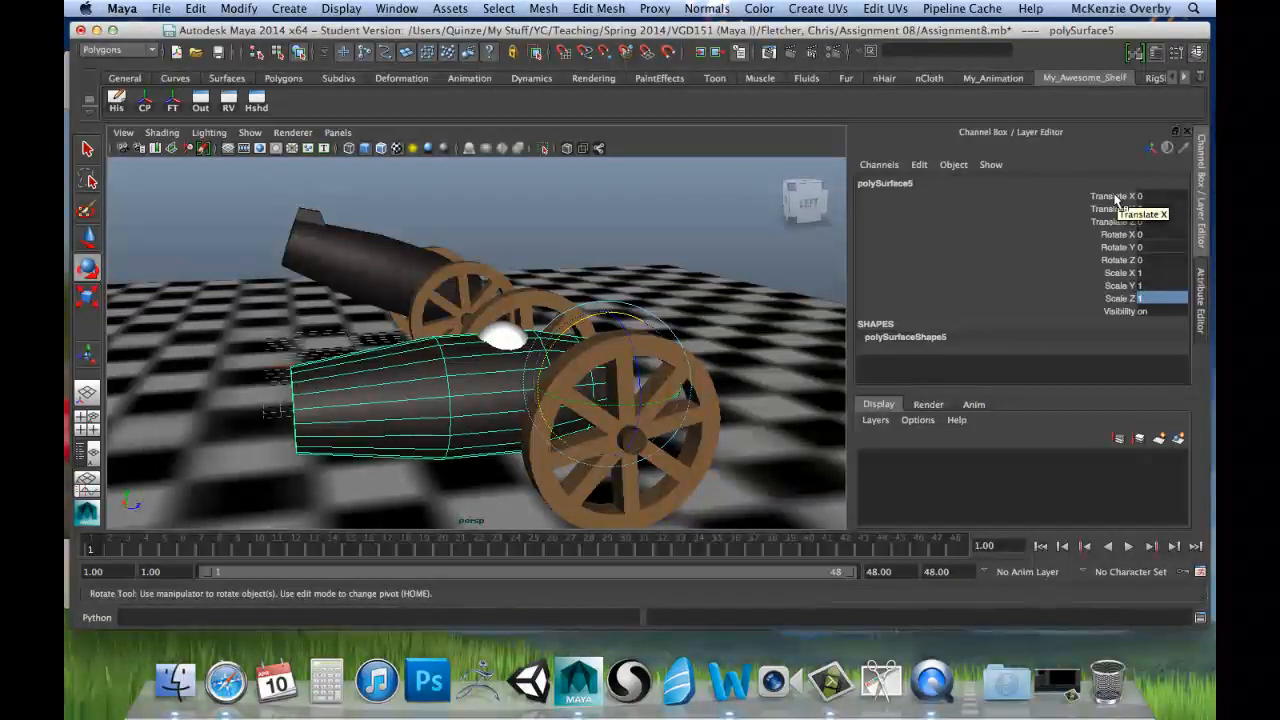
drag(1116, 199, 1124, 296)
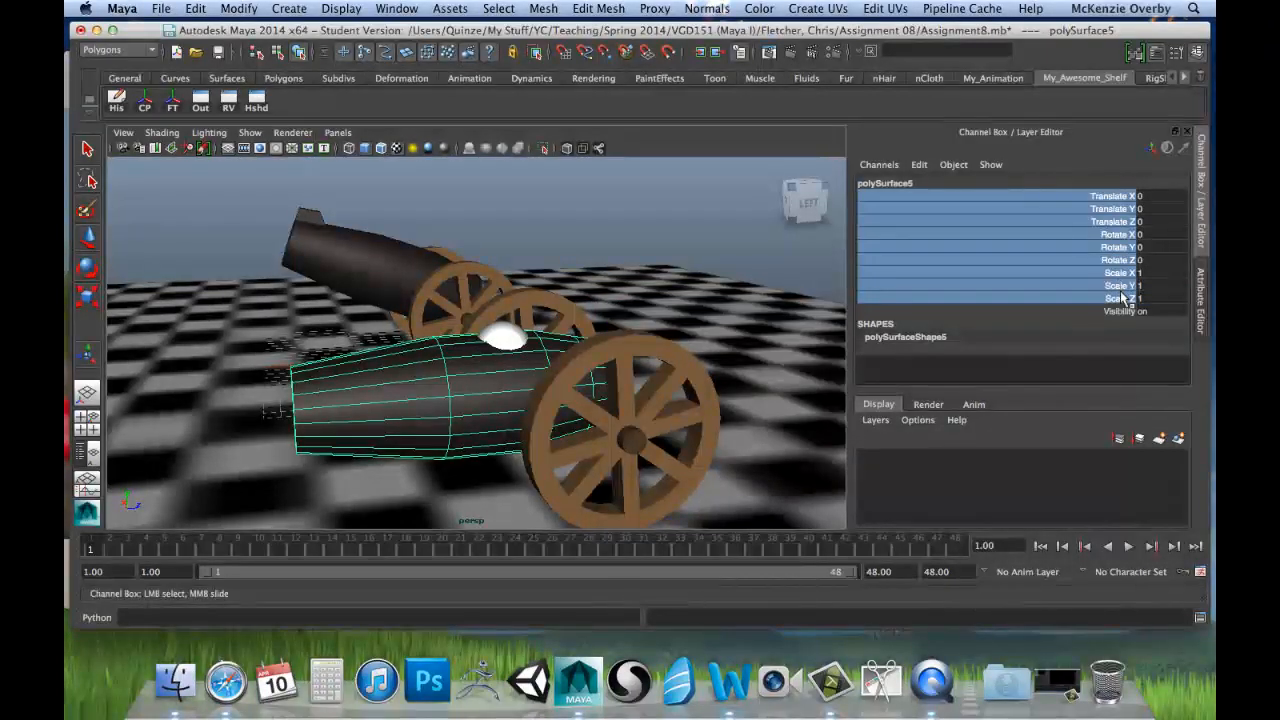
right_click(1090, 206)
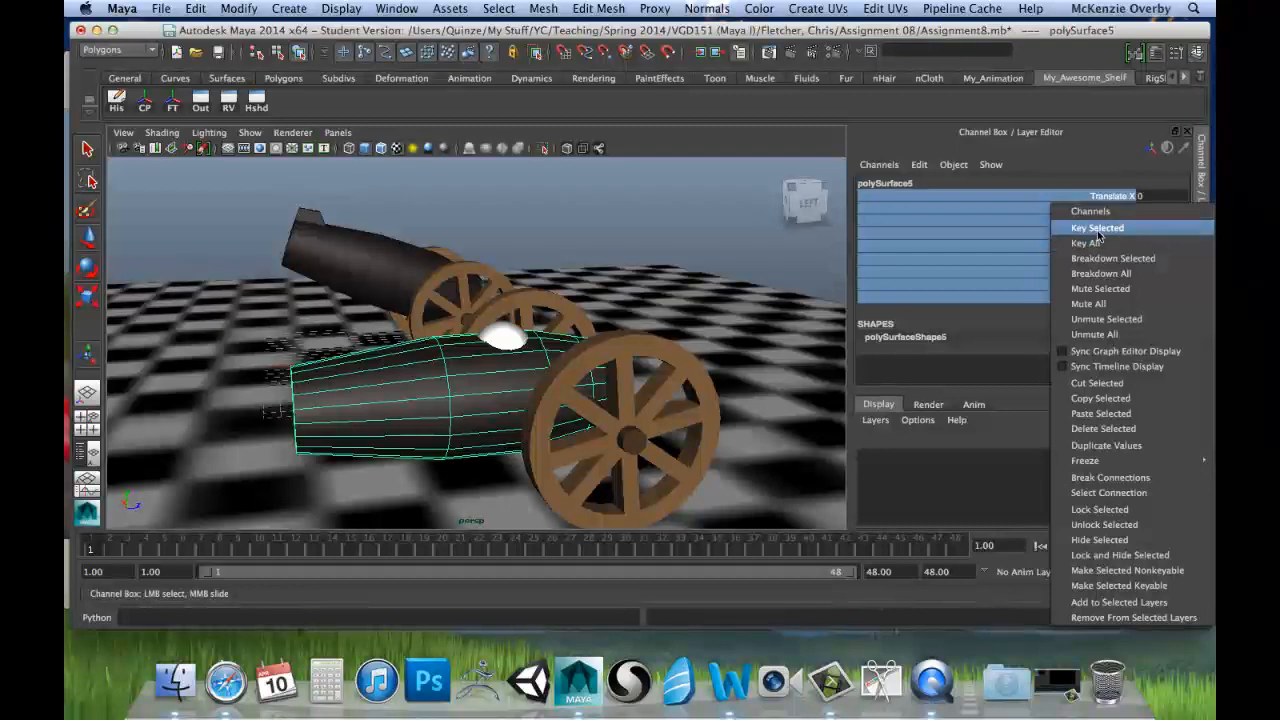
click(1098, 229)
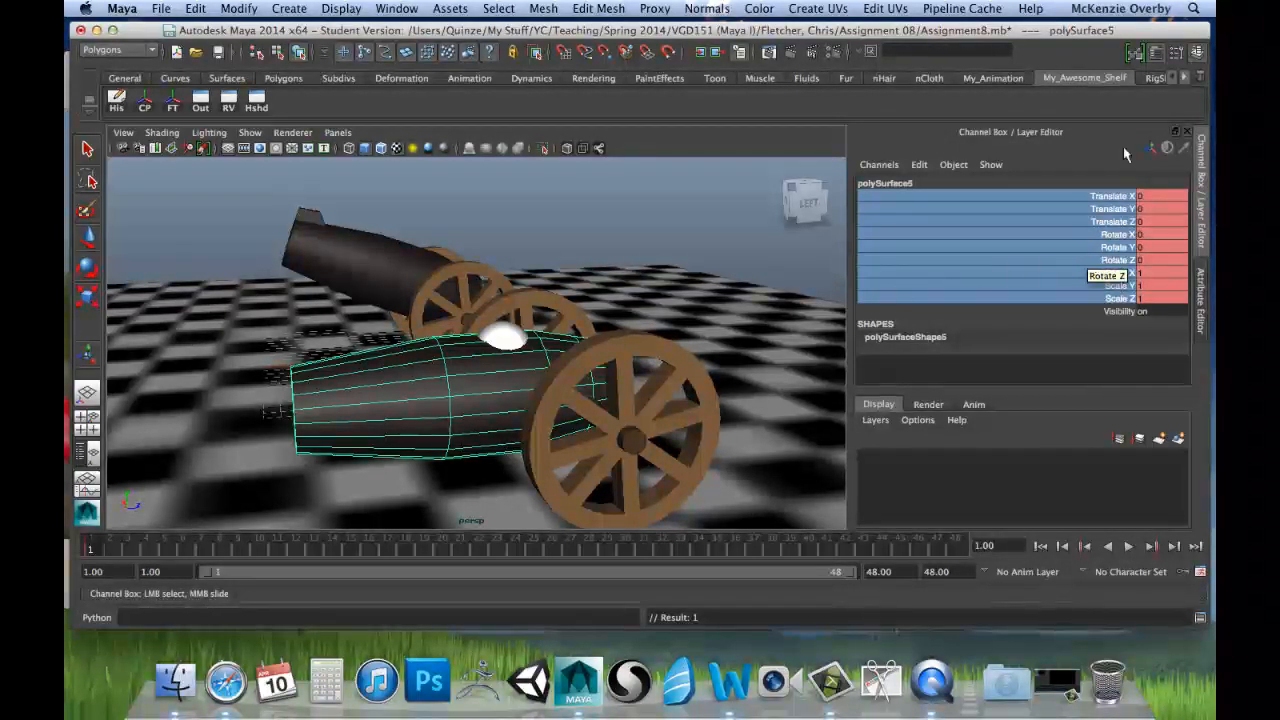
Step: Play back the animation, stop at frame 18, and set the second cannon barrel's Scale Z to 0.4
key(alt+v)
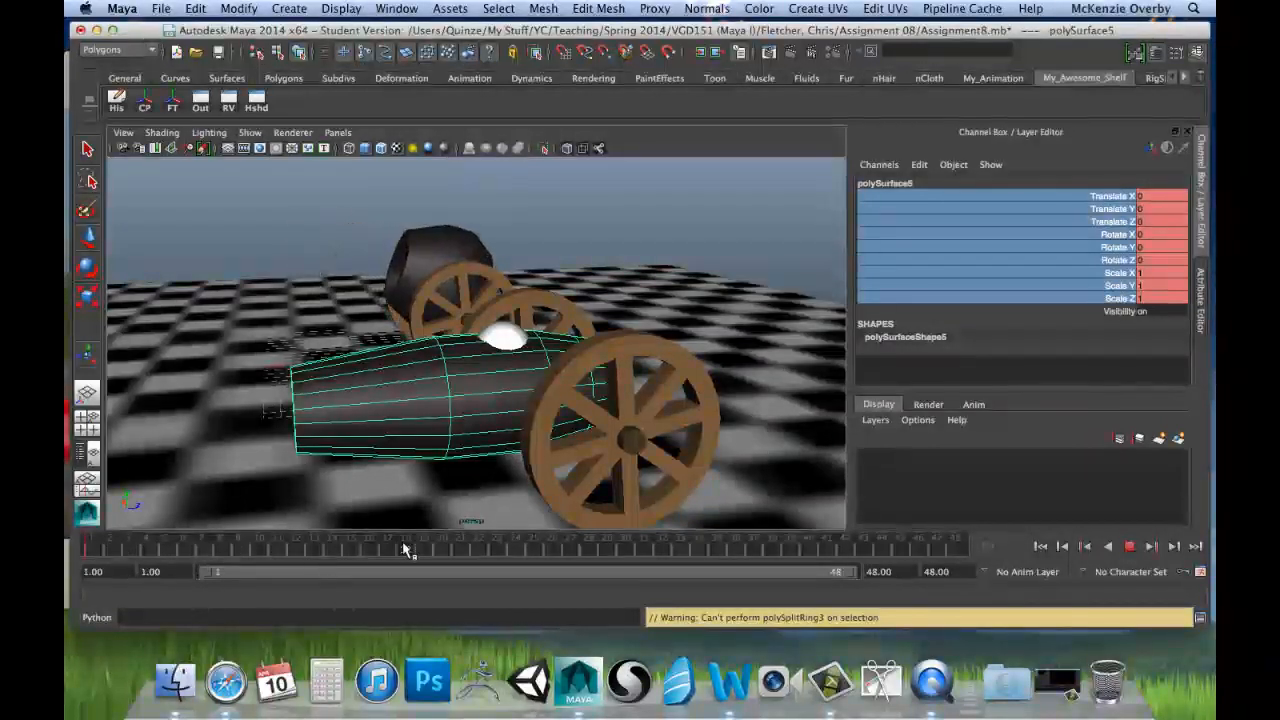
click(405, 548)
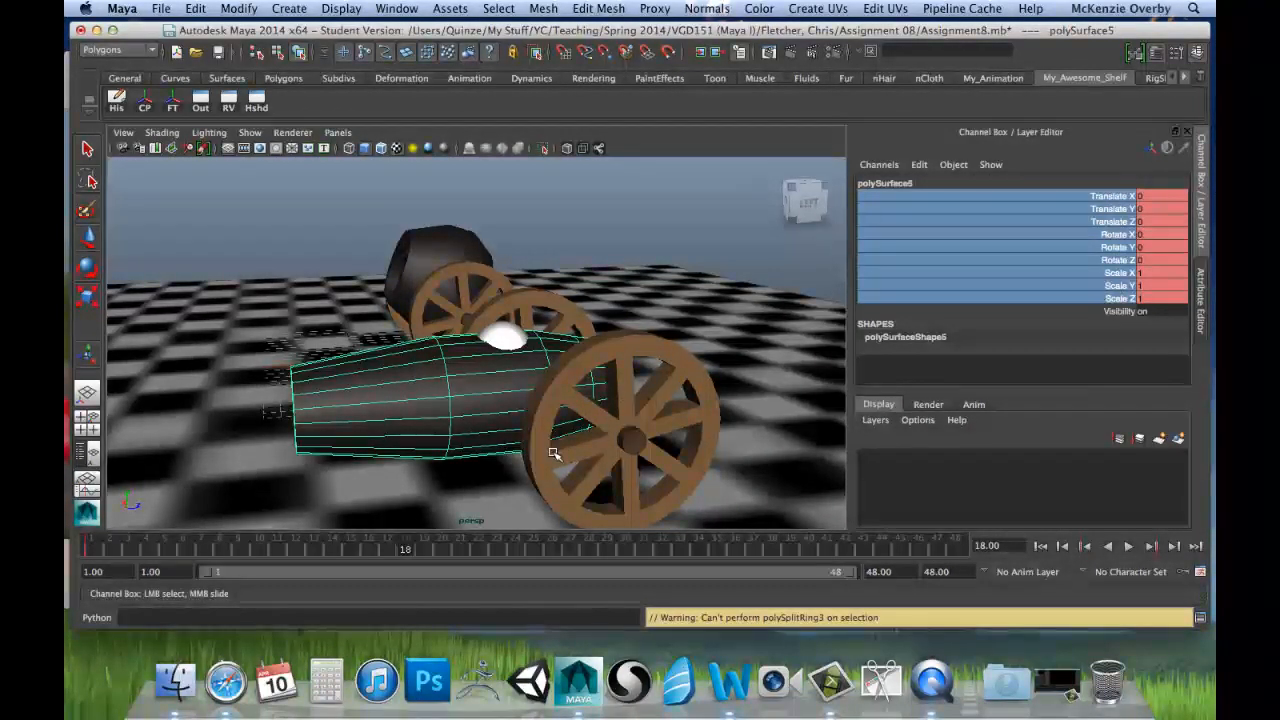
key(r)
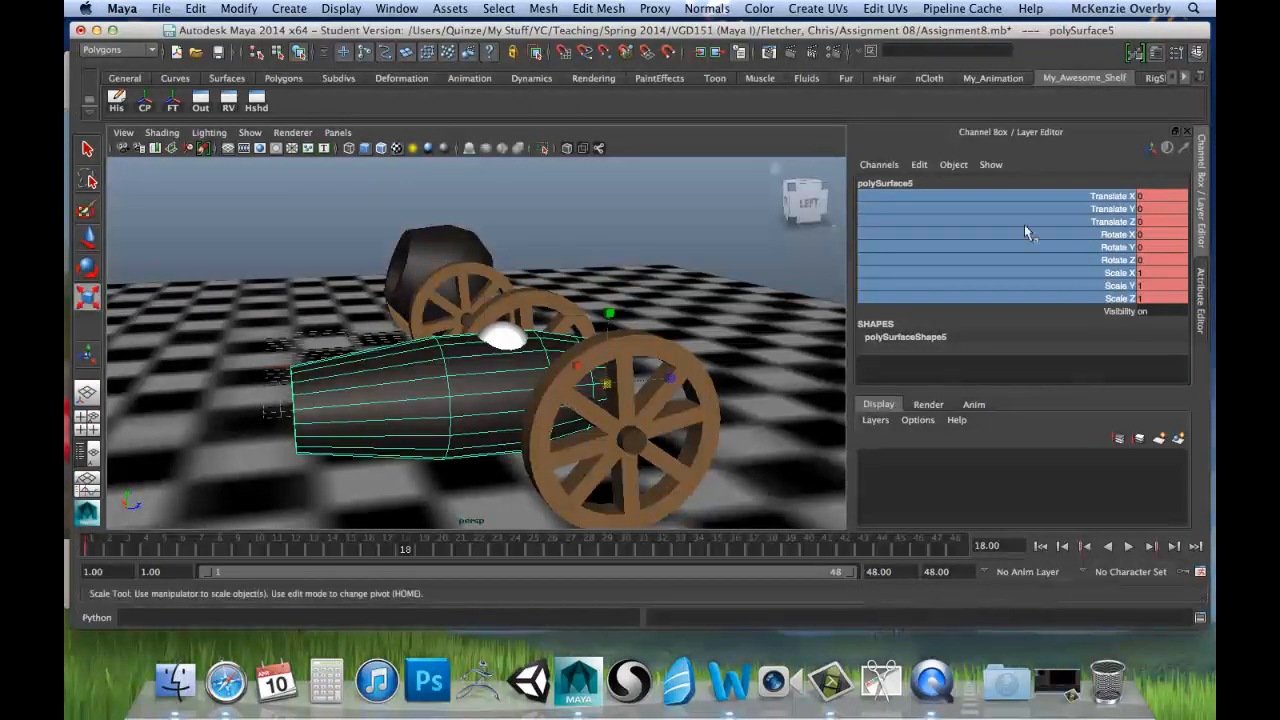
click(1205, 282)
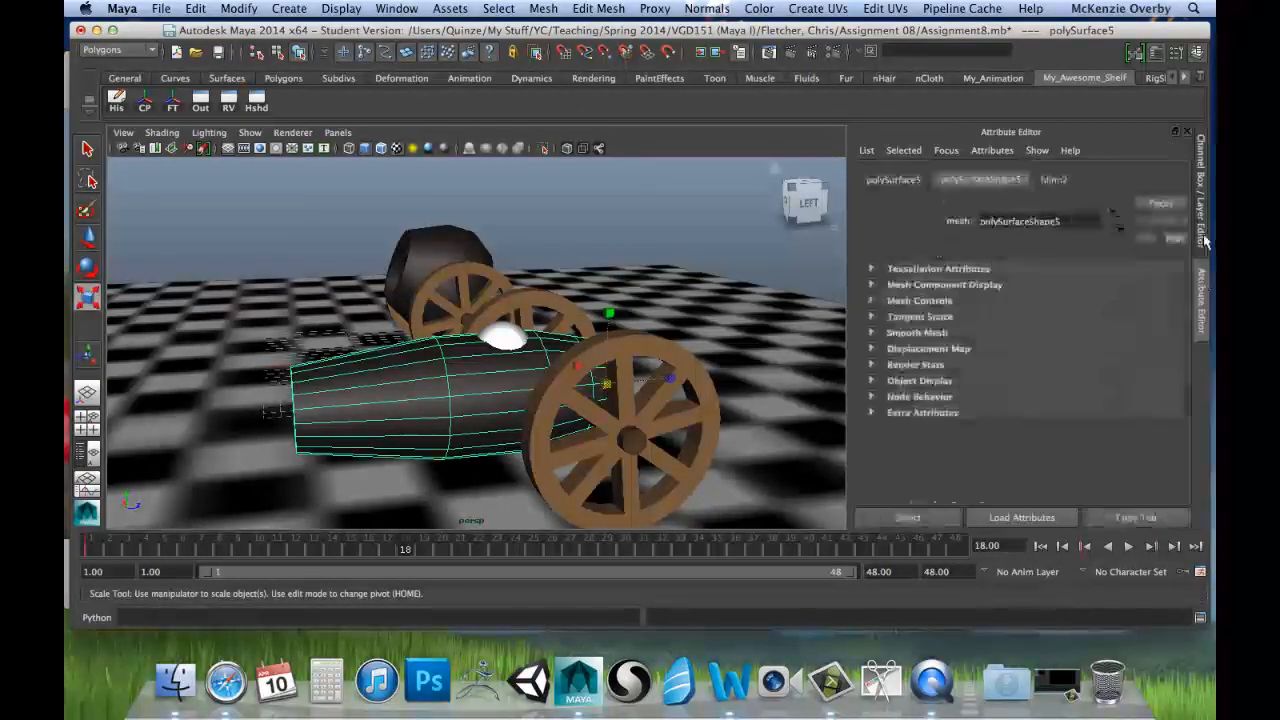
click(1203, 239)
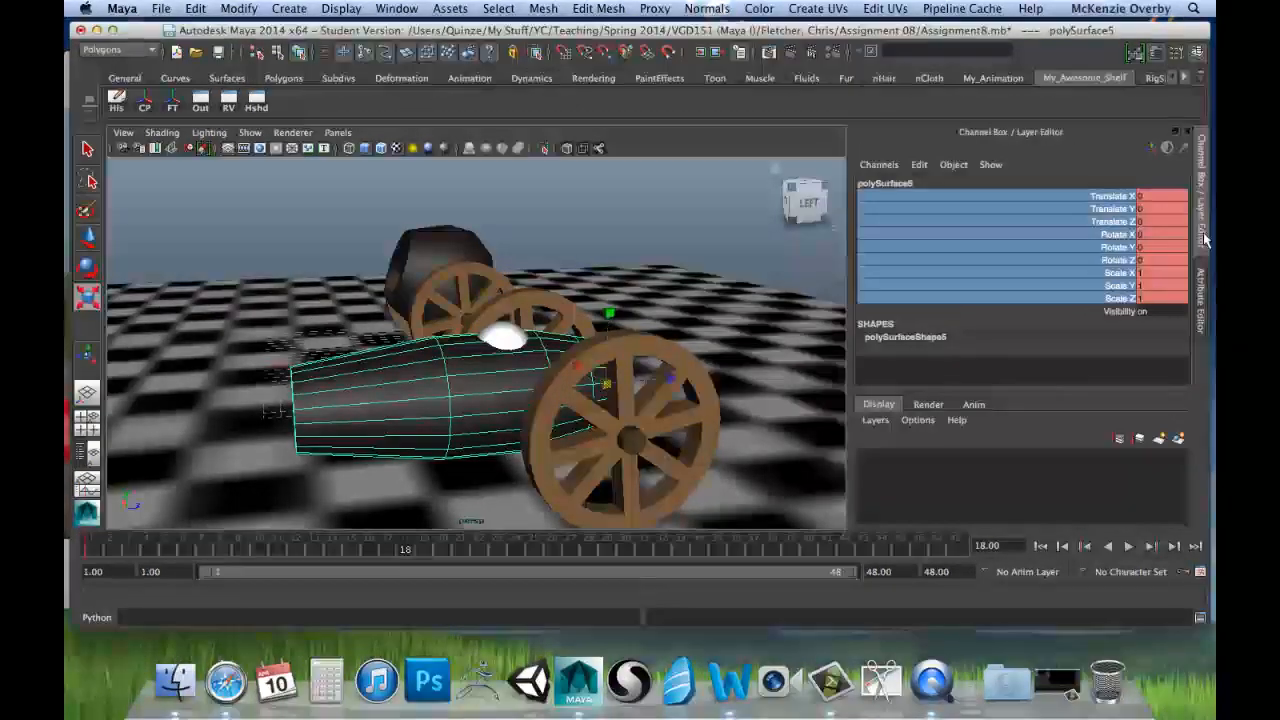
click(1108, 274)
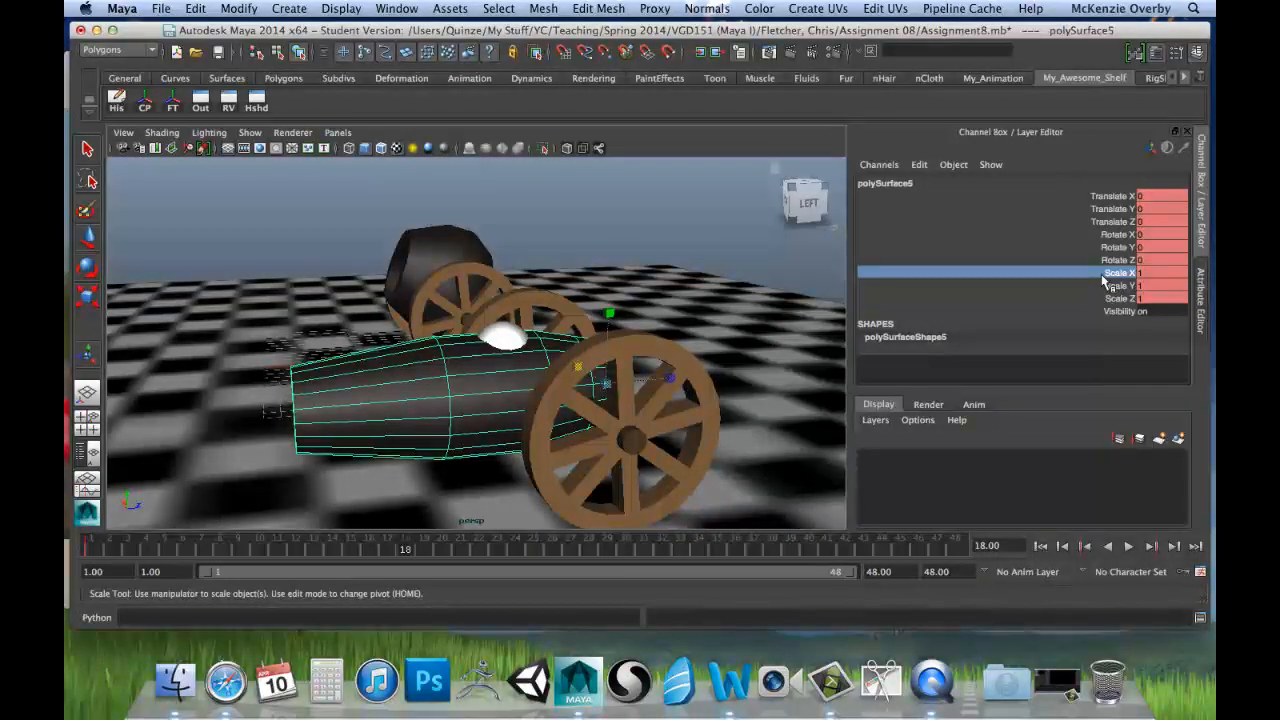
double_click(1140, 273)
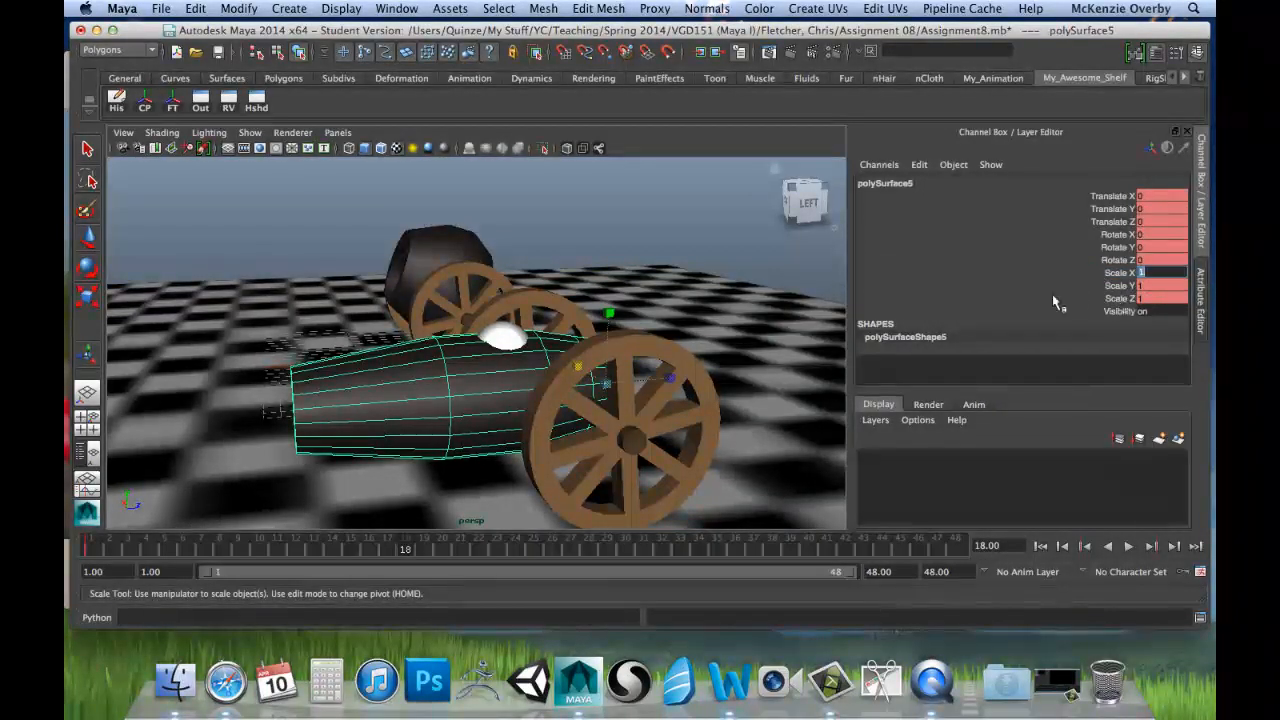
click(1155, 298)
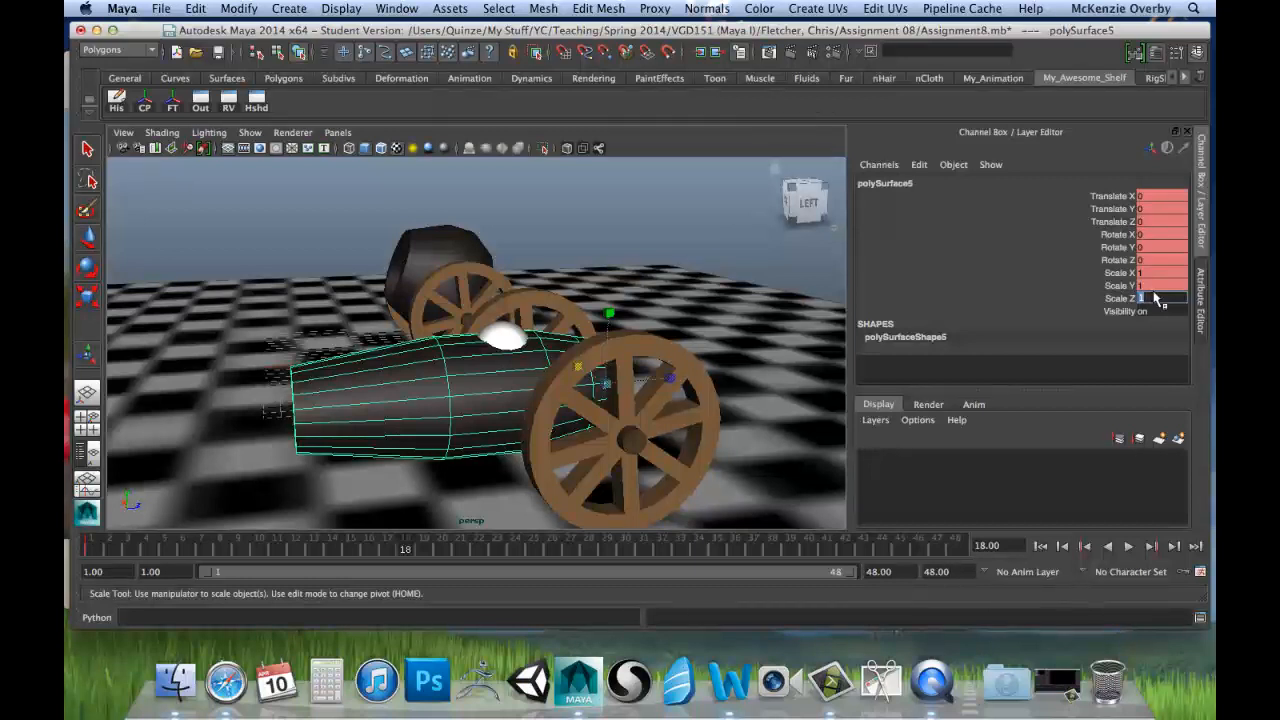
text(.4)
key(Return)
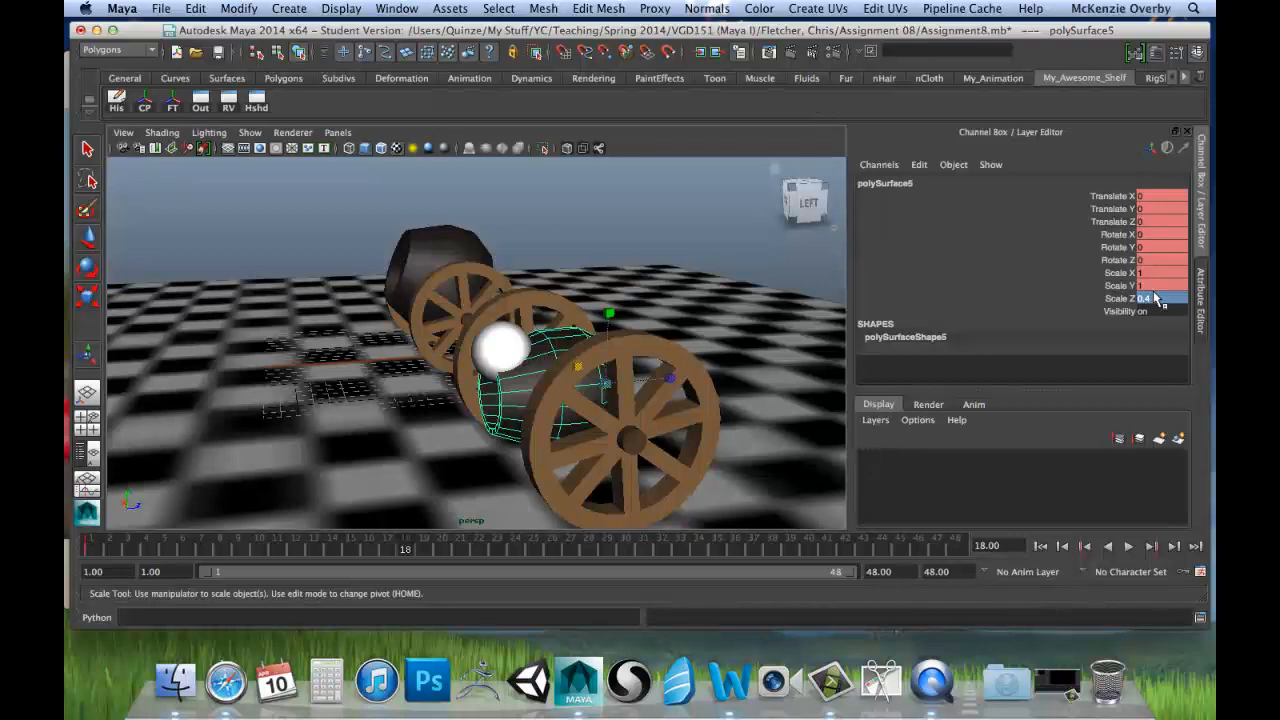
click(1141, 272)
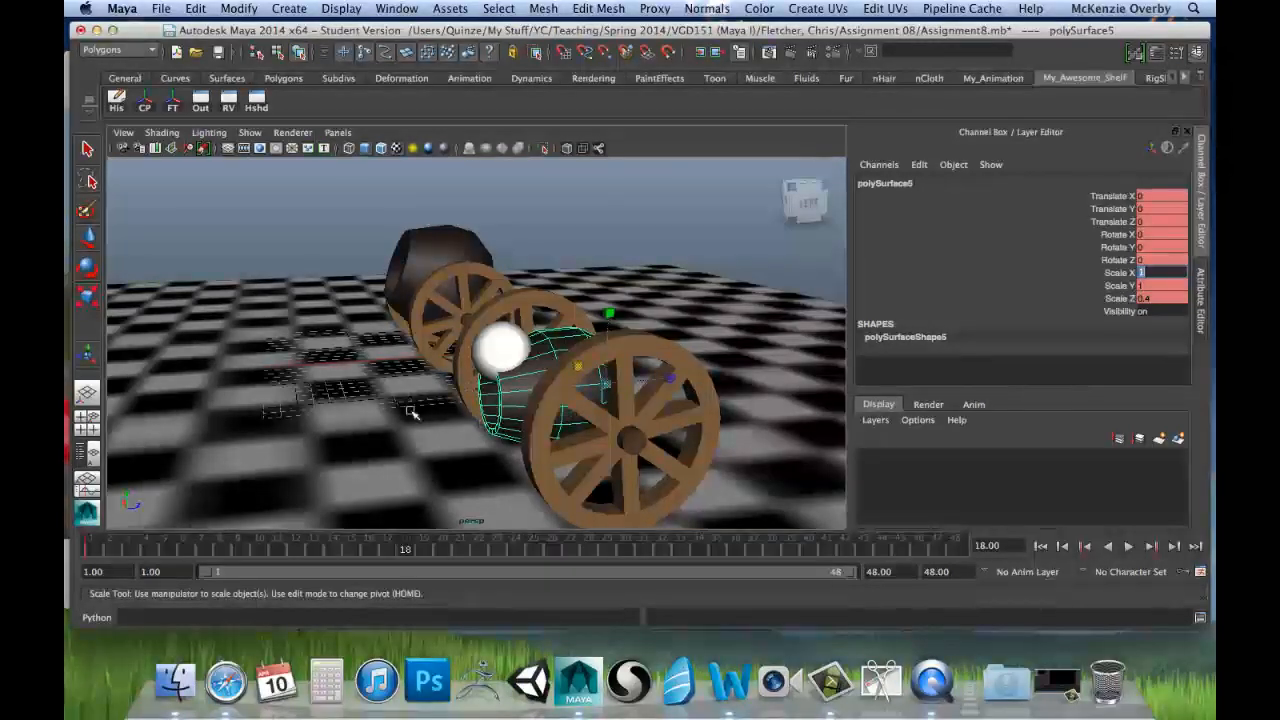
alt+drag(478, 380, 609, 380)
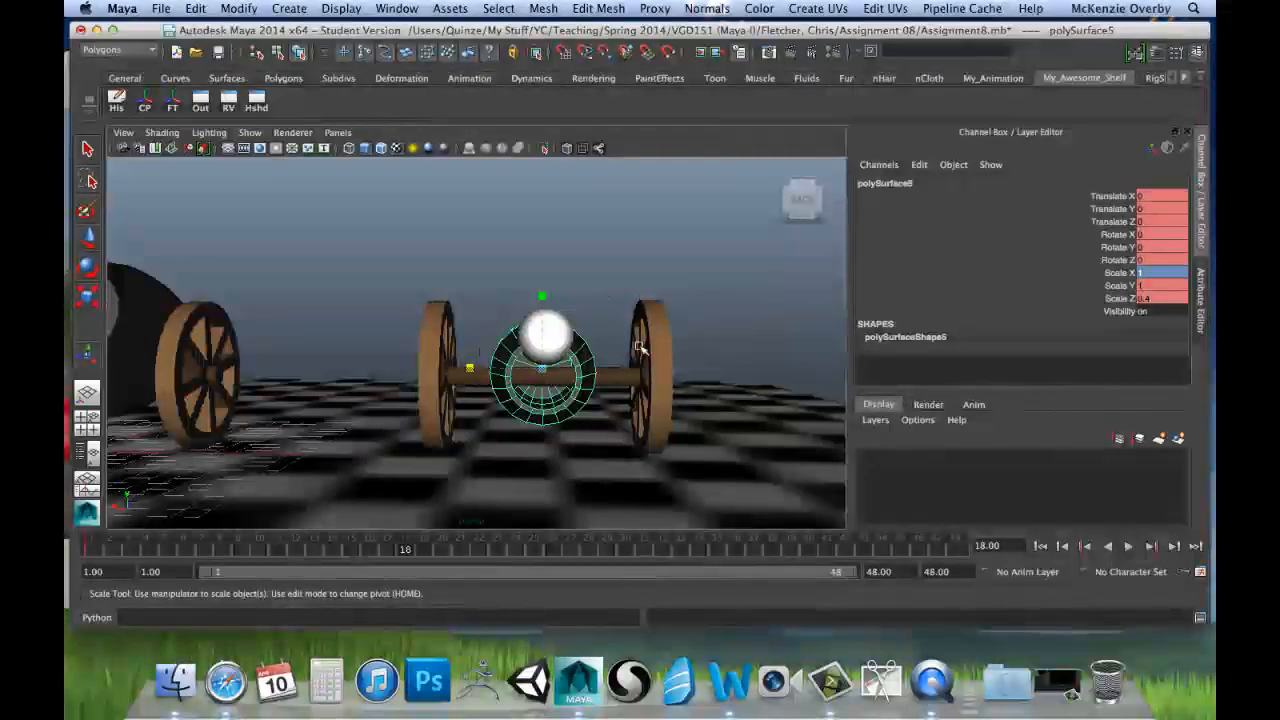
alt+drag(520, 440, 540, 405)
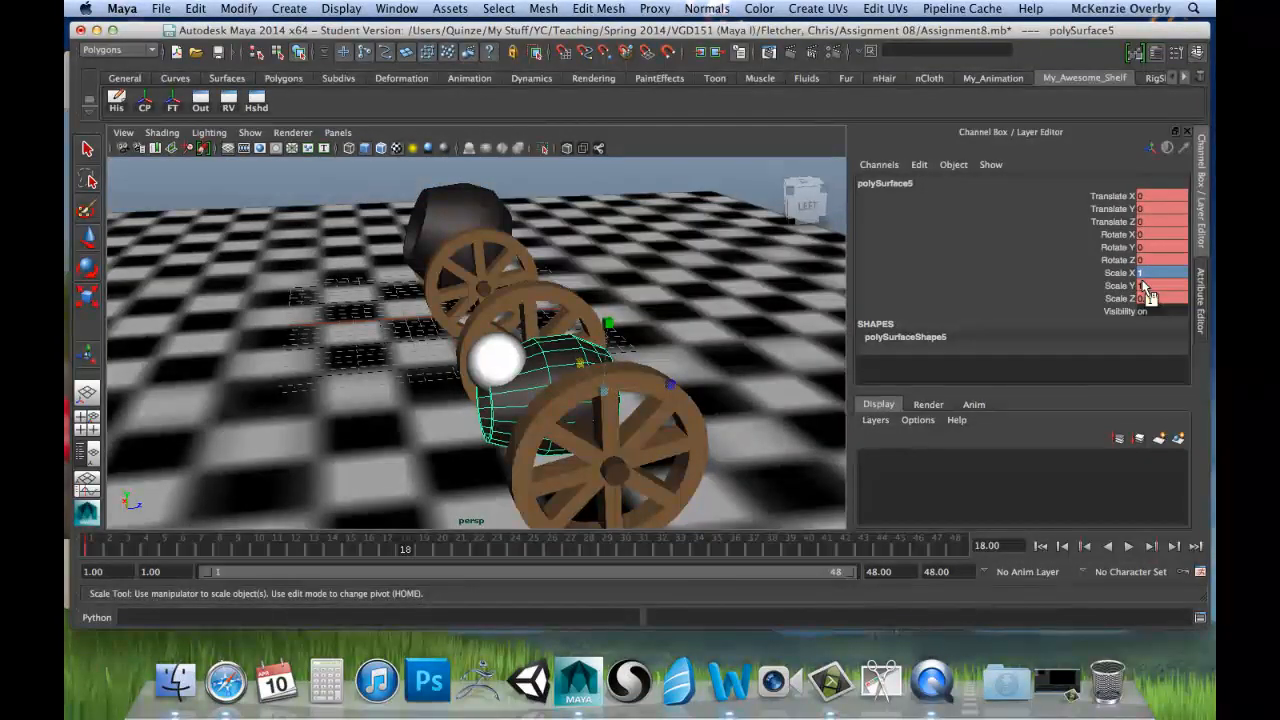
key(1)
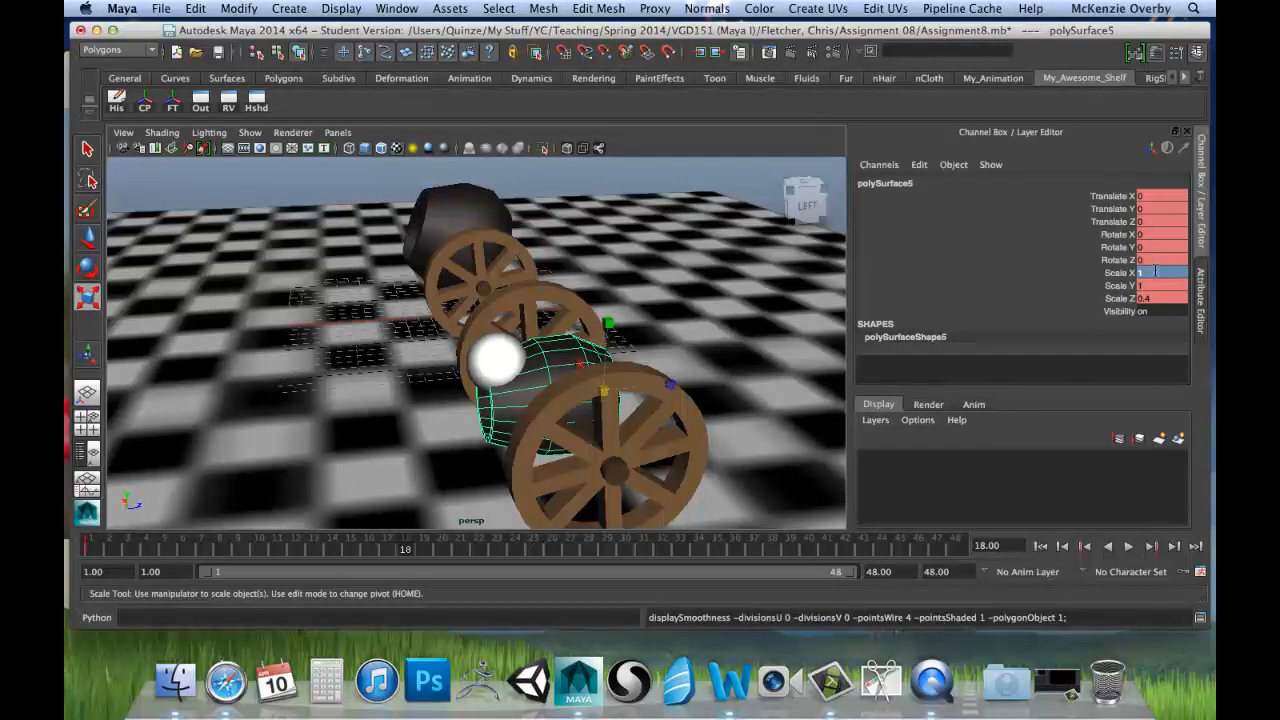
key(comma)
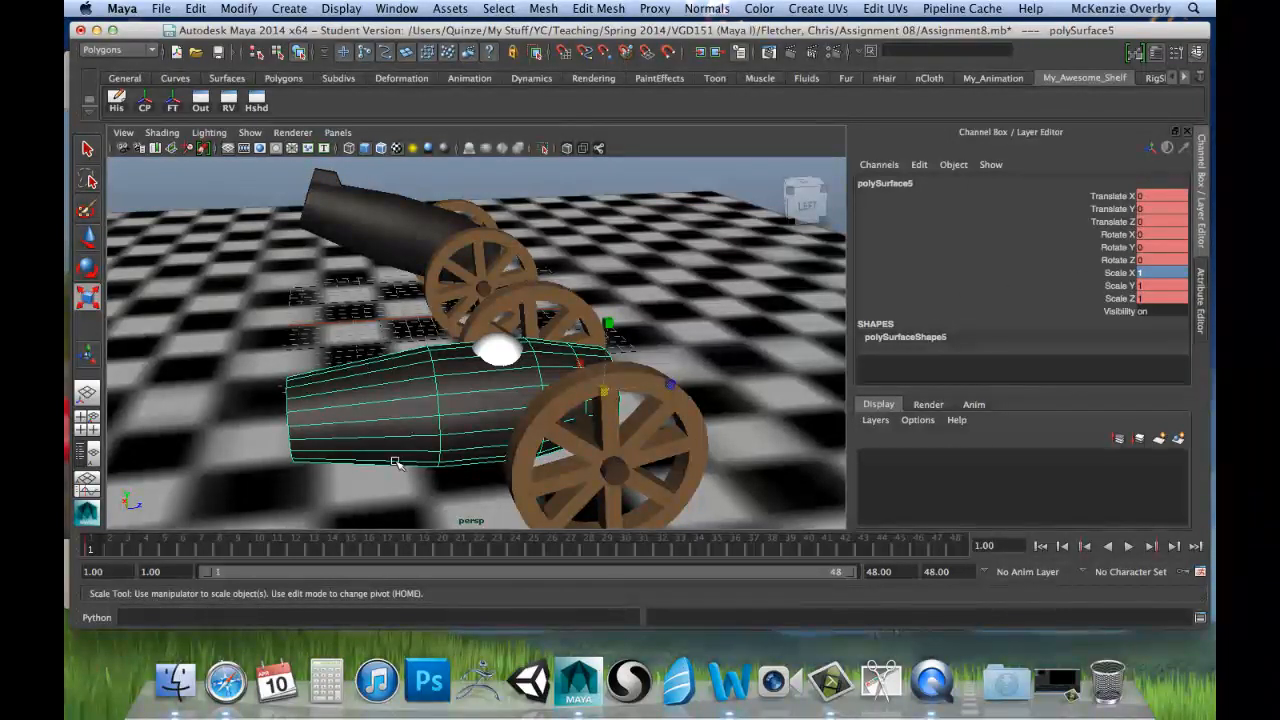
Step: Return to frame 18 and set the second cannon barrel's Scale Z to 0.4 again
click(410, 550)
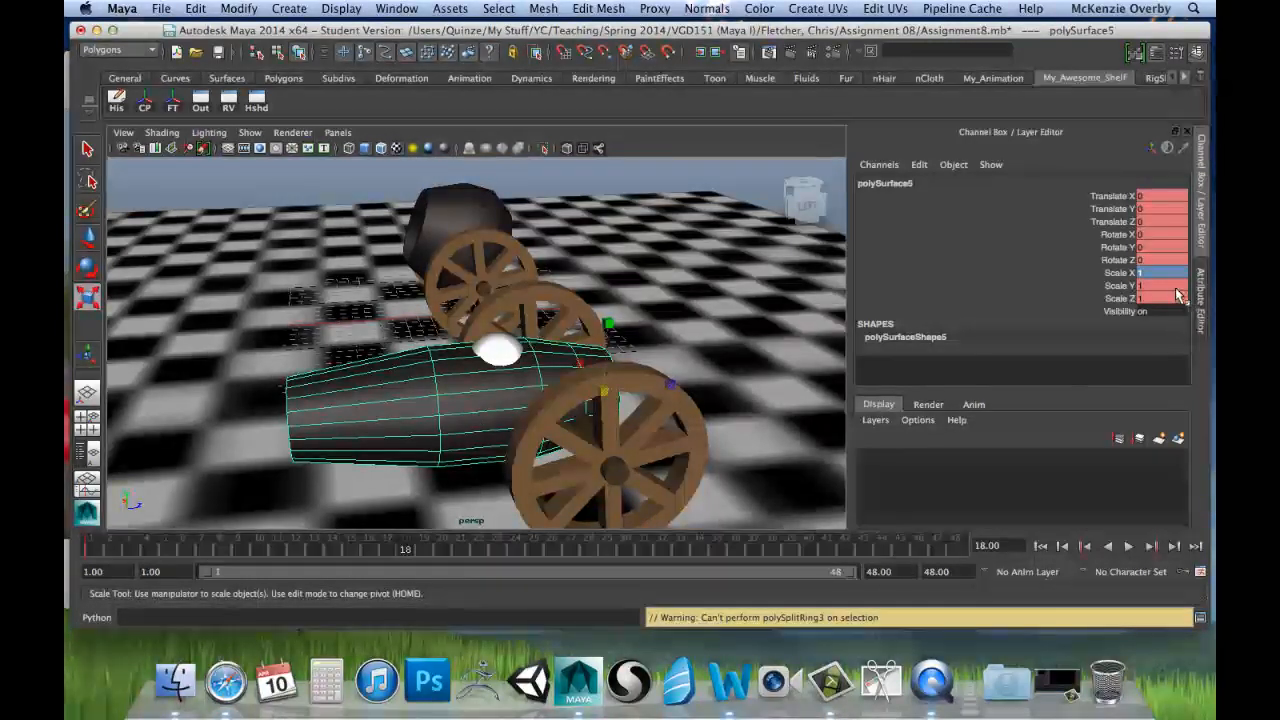
click(1177, 297)
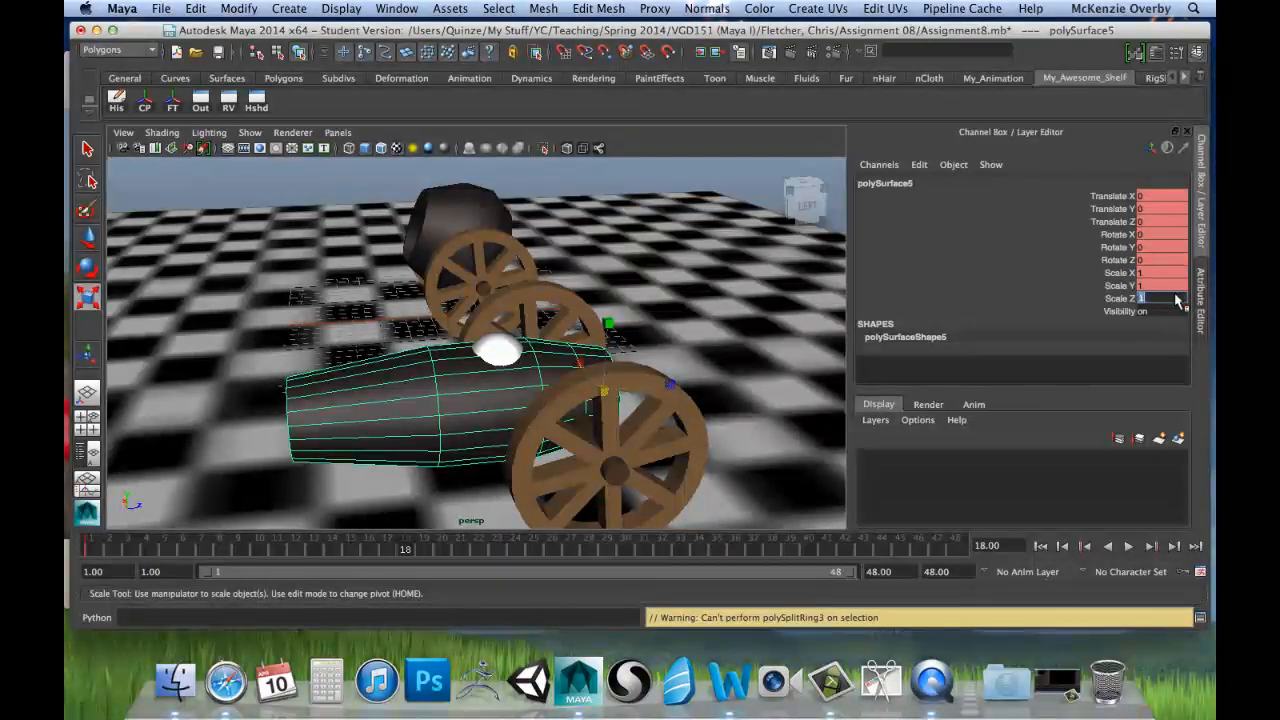
text(0.4)
key(Return)
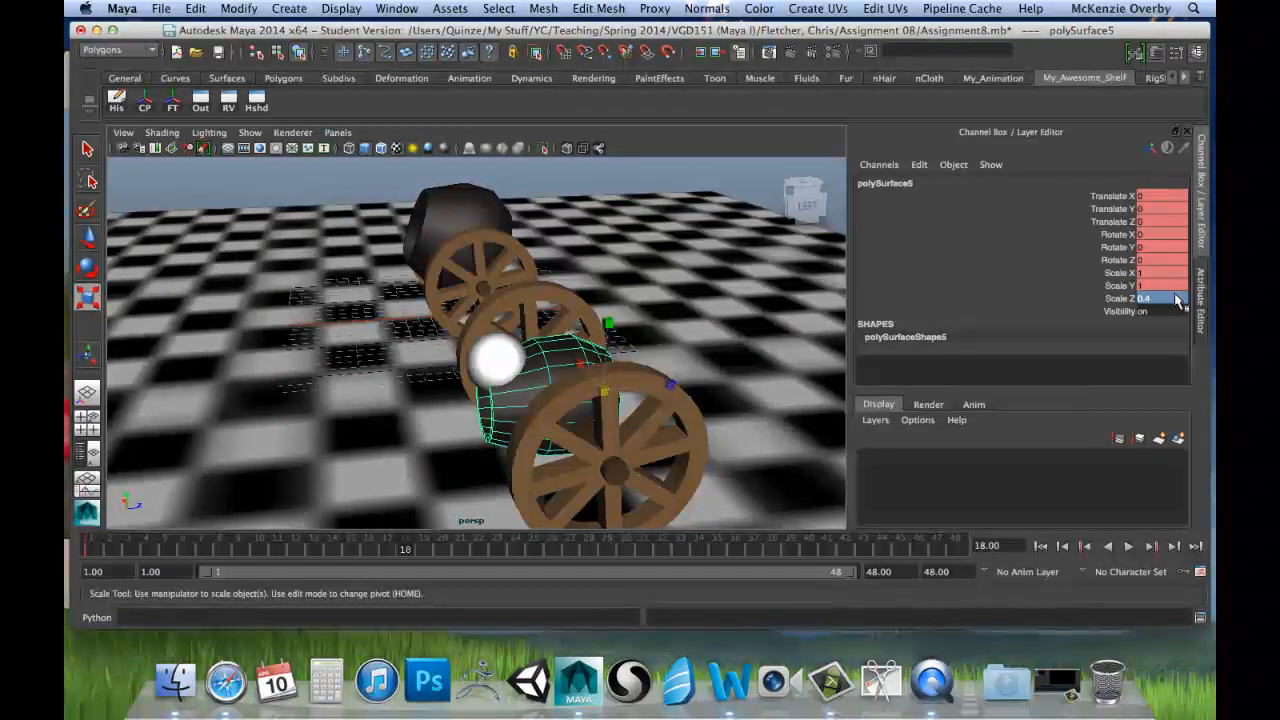
Step: Set the squashed barrel's Scale X and Scale Y to 1.4 at frame 18
click(1141, 275)
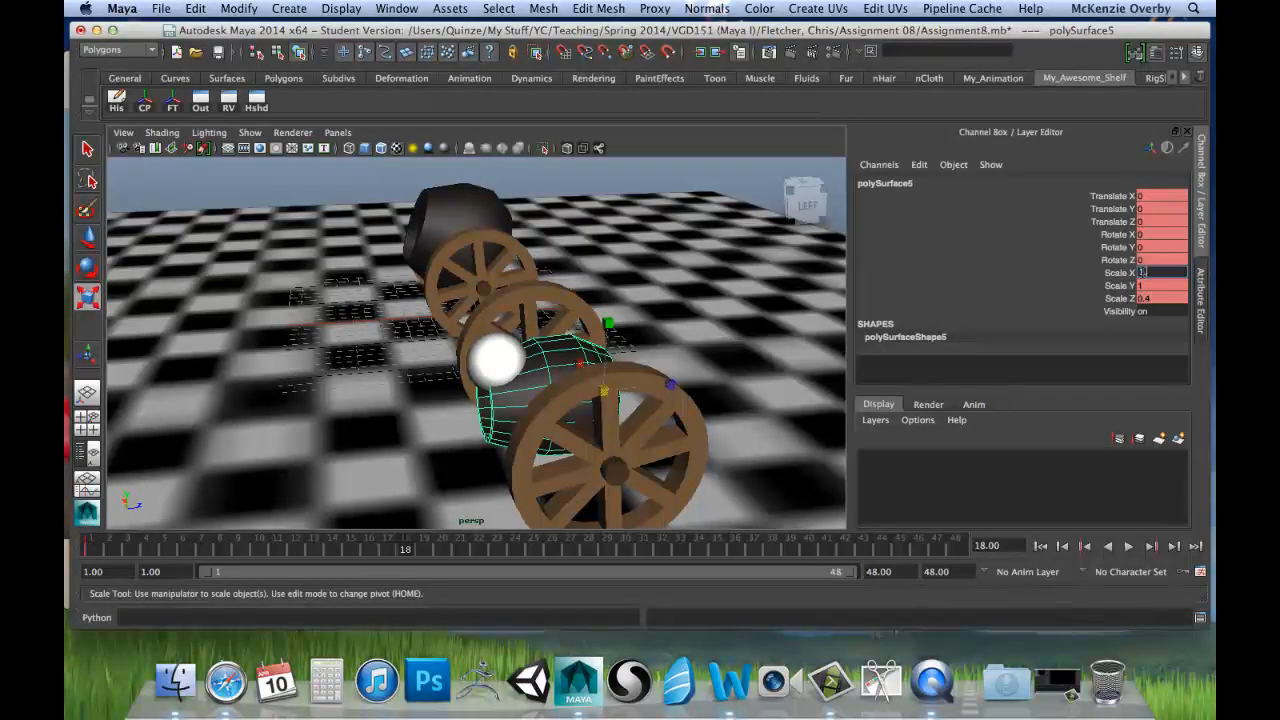
text(1.4)
key(Return)
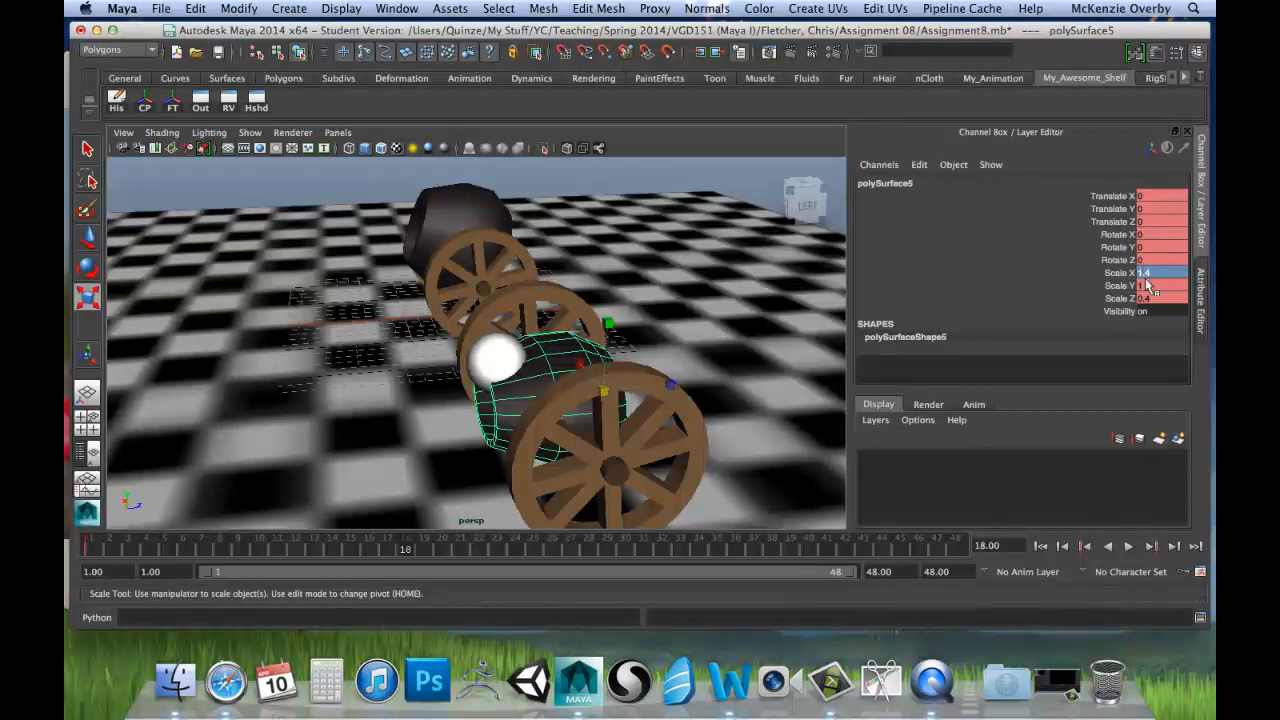
click(1145, 286)
text(1.4)
key(Return)
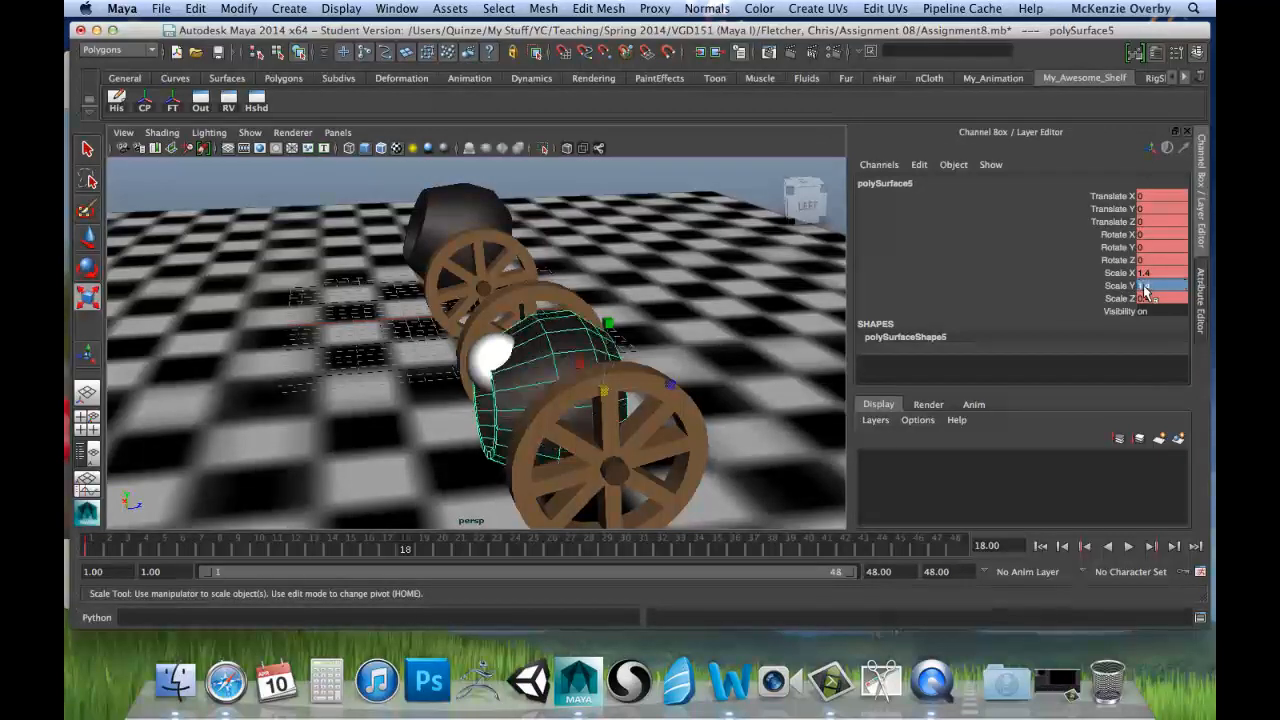
alt+drag(491, 320, 605, 297)
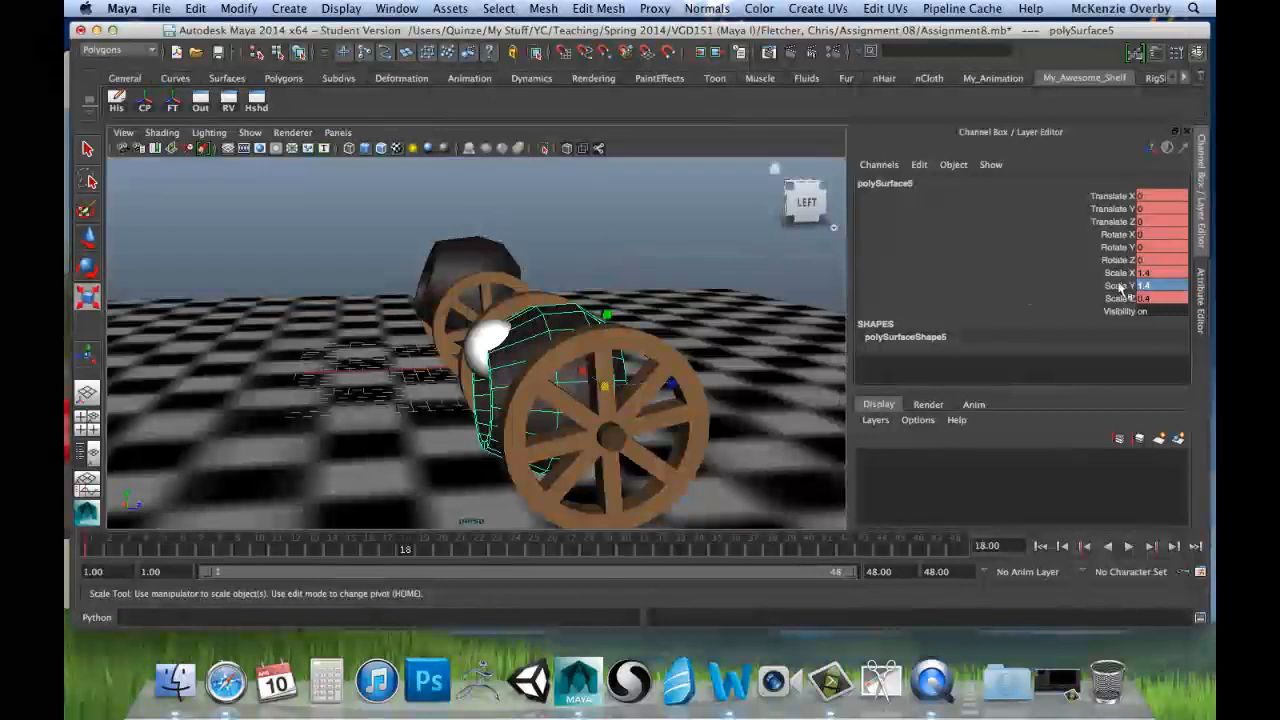
Step: Key only the squashed barrel's Scale X, Y and Z channels at frame 18
drag(1112, 196, 1128, 297)
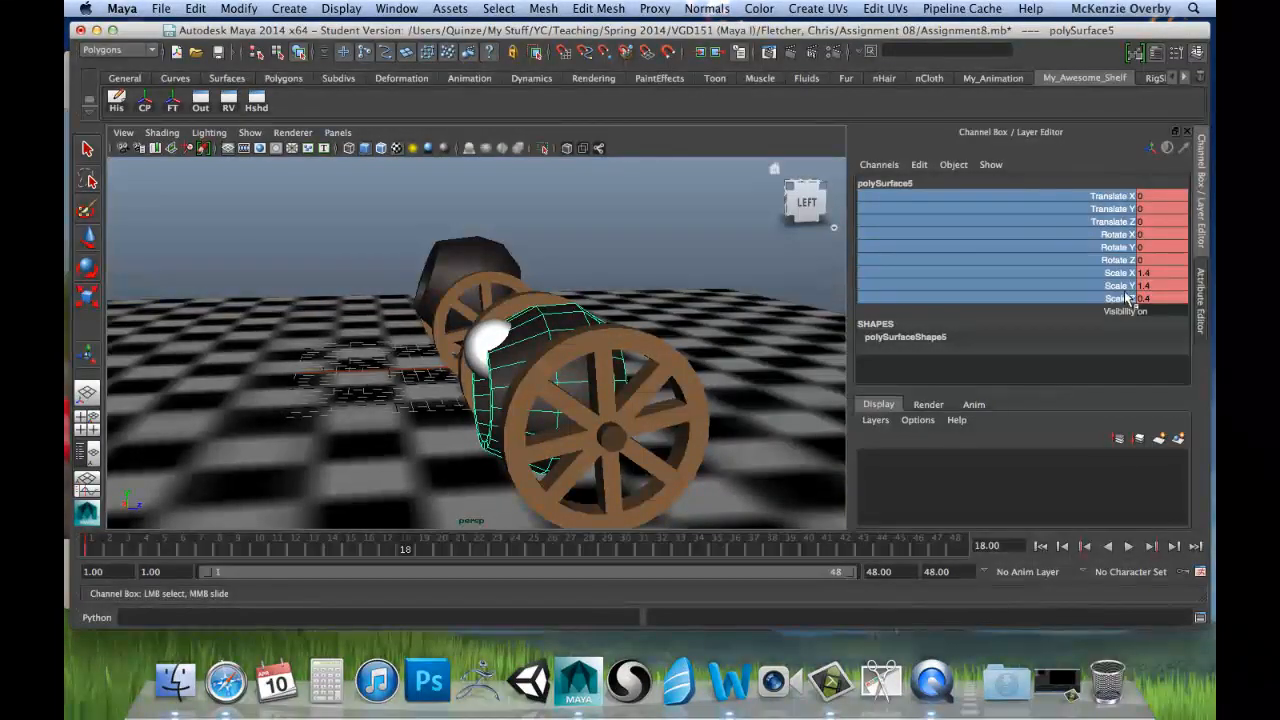
click(1115, 260)
key(e)
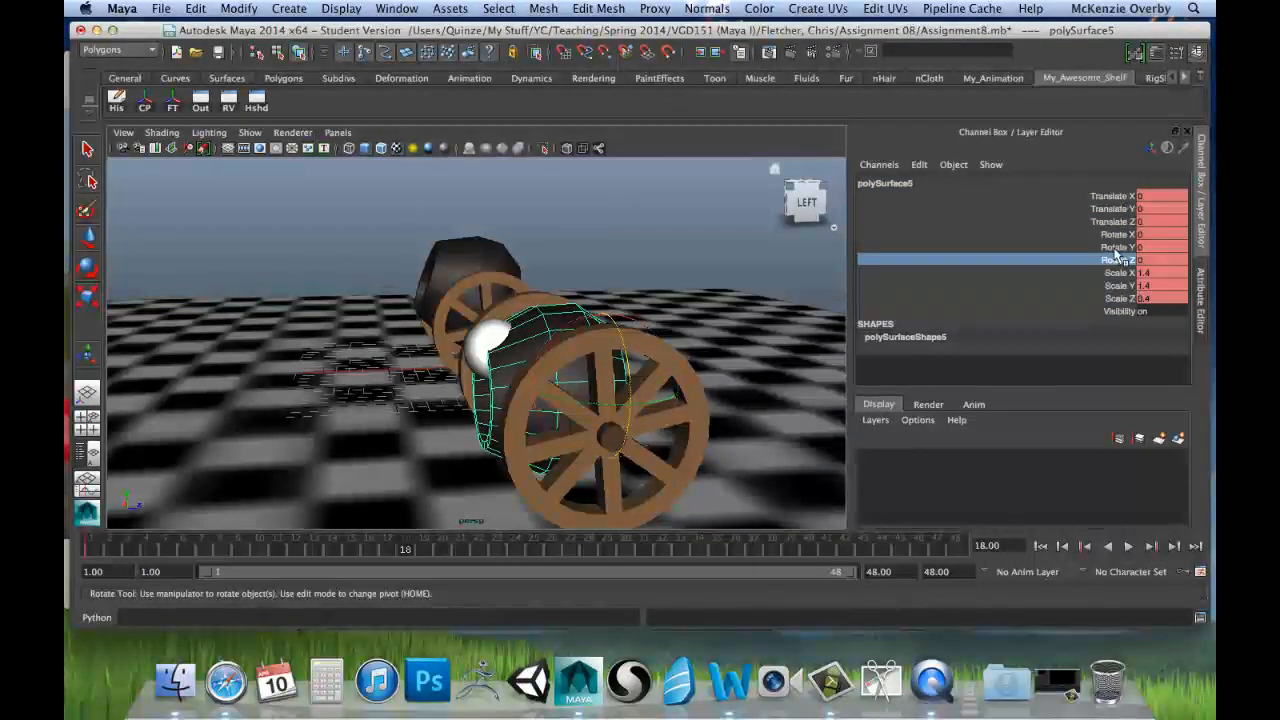
click(1118, 284)
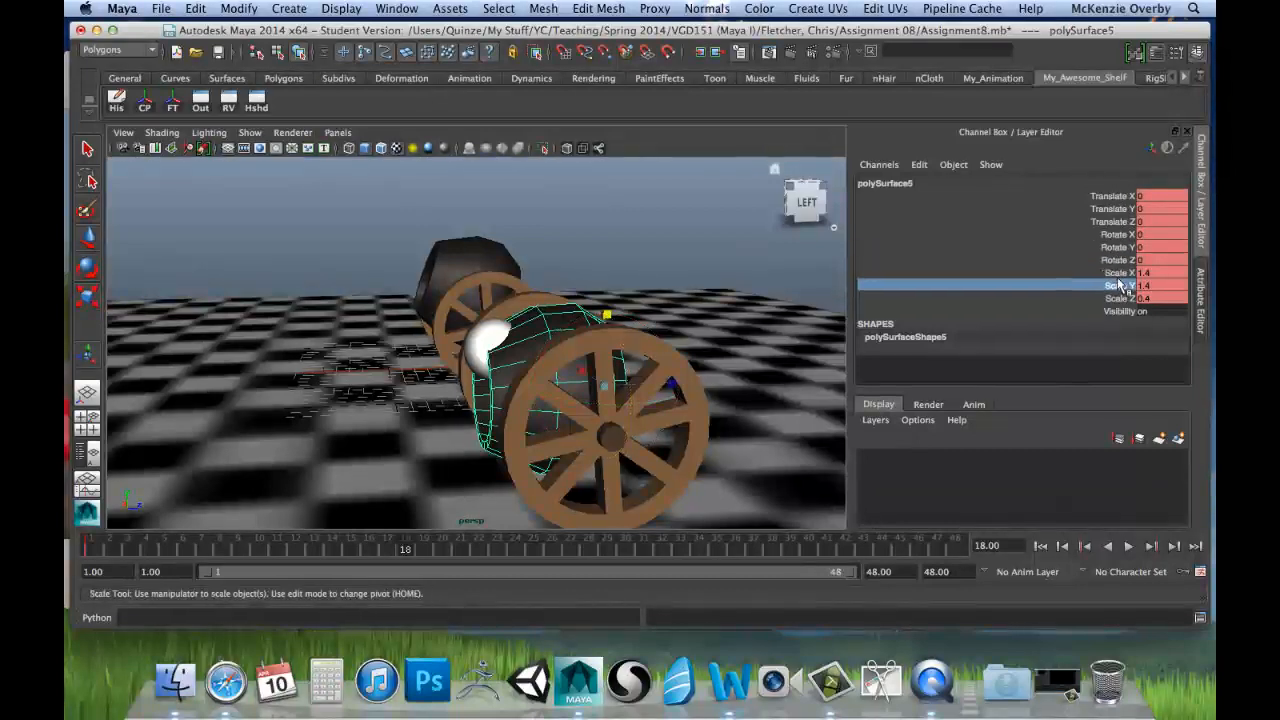
drag(1117, 273, 1118, 296)
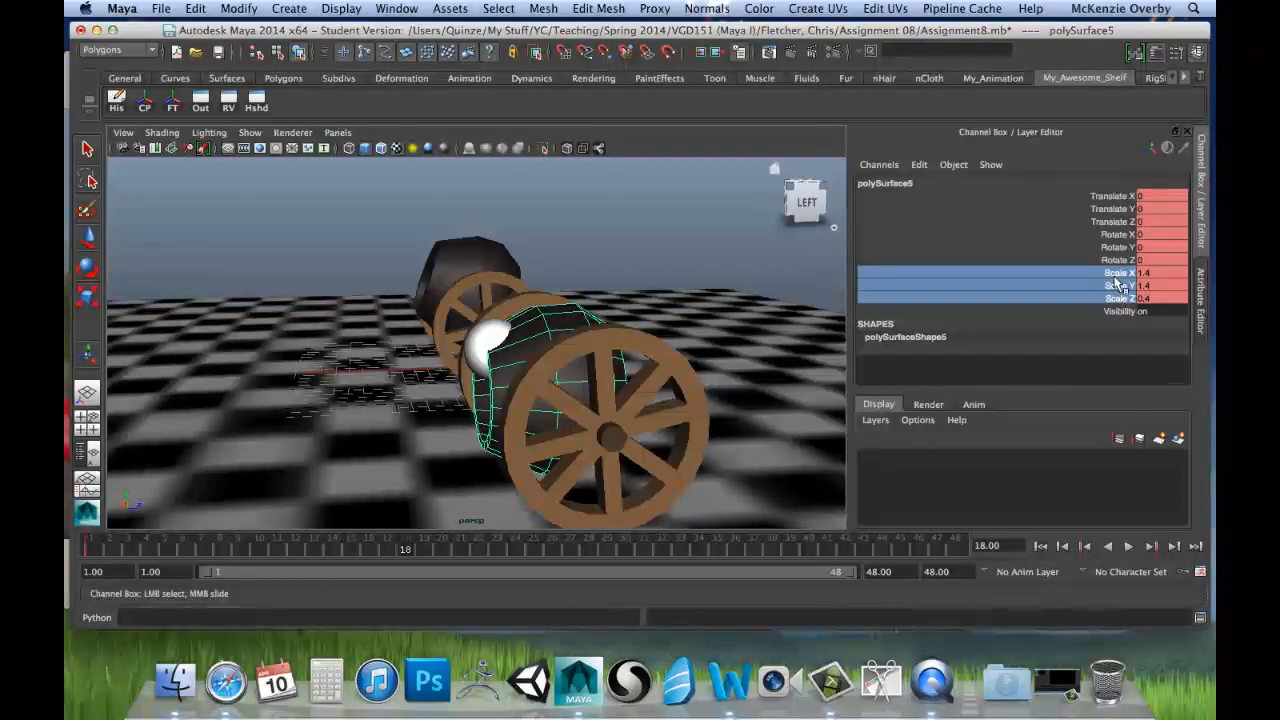
right_click(1118, 284)
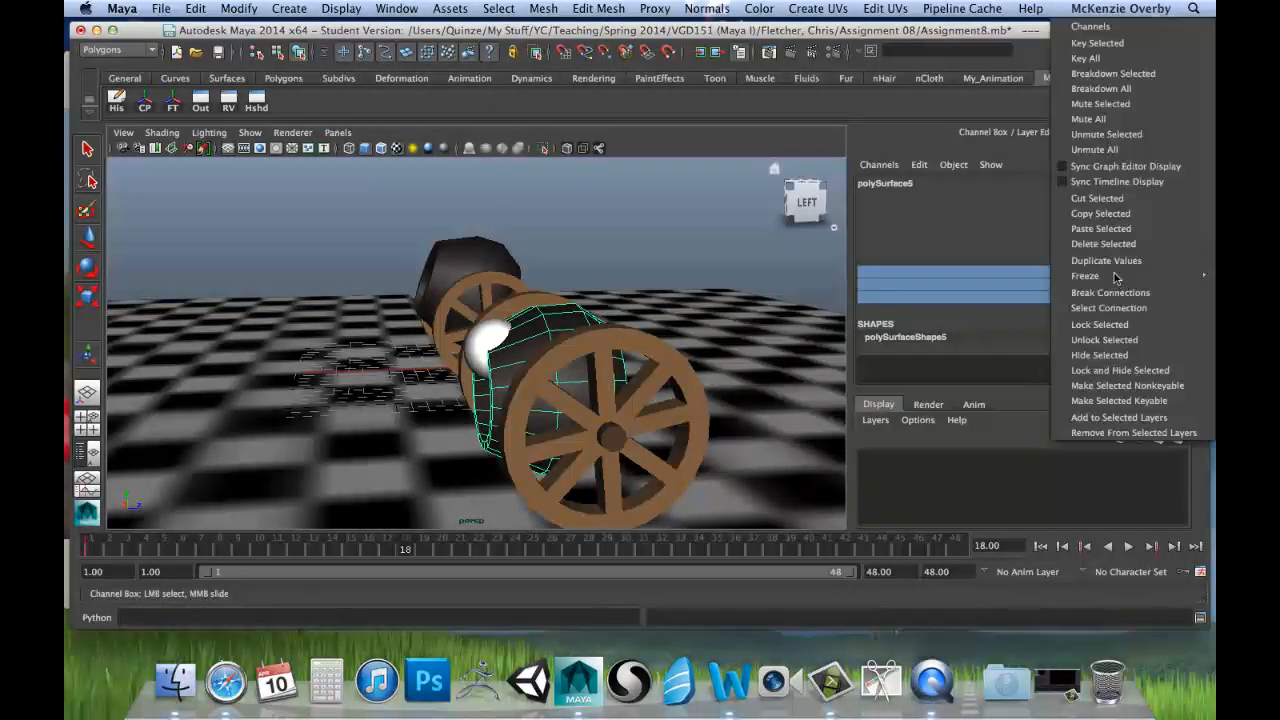
click(1097, 44)
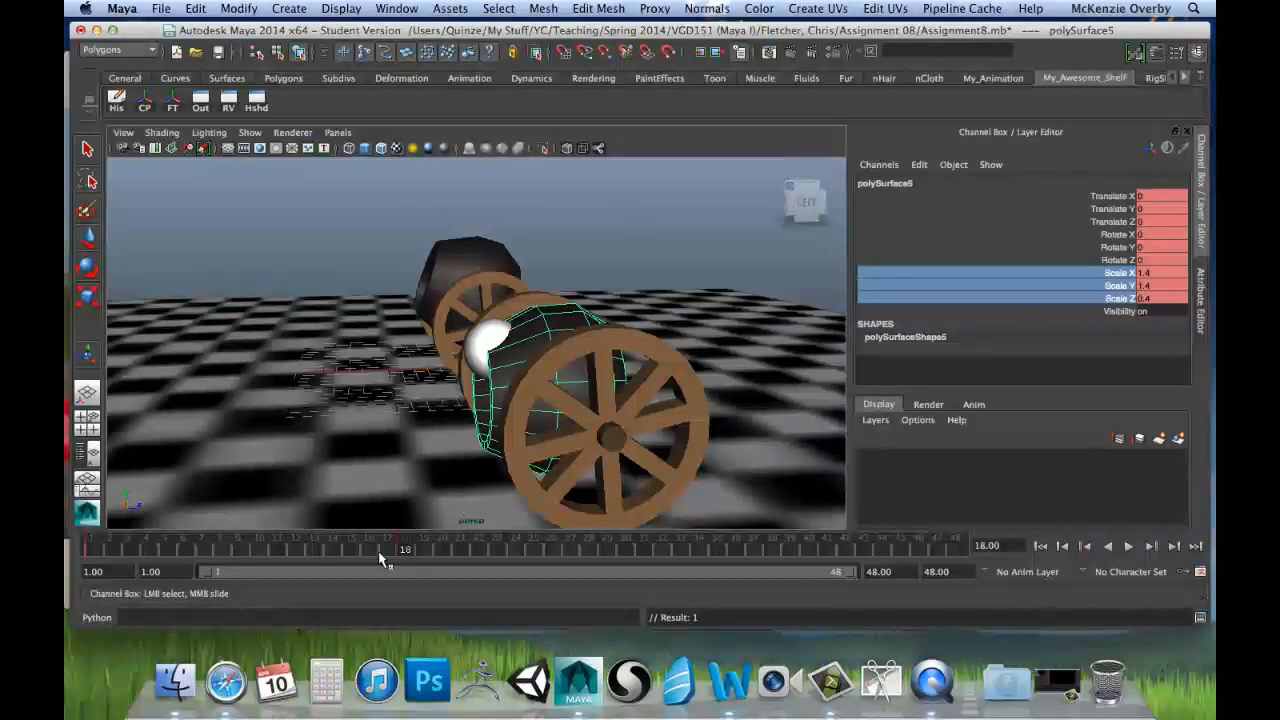
Step: Scrub to frame 24 and set the second barrel's Scale X, Y and Z back to 1
drag(88, 545, 515, 562)
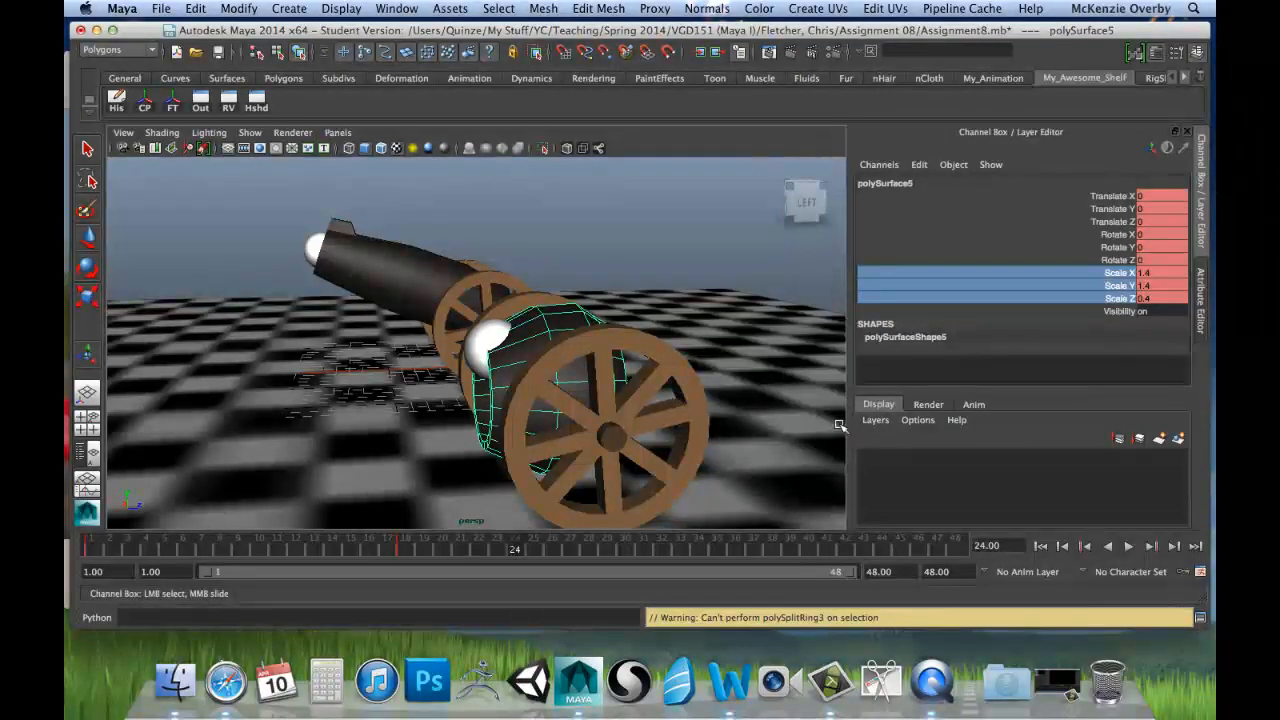
click(1165, 274)
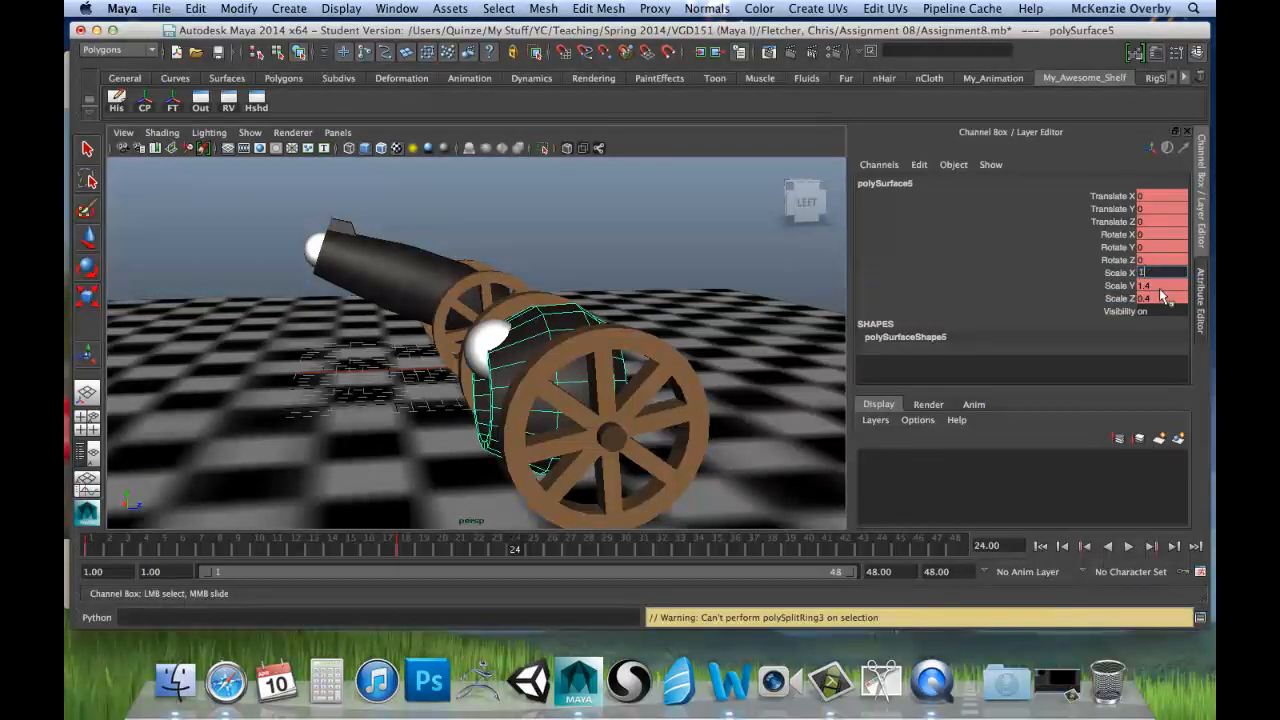
key(Tab)
text(1)
key(Tab)
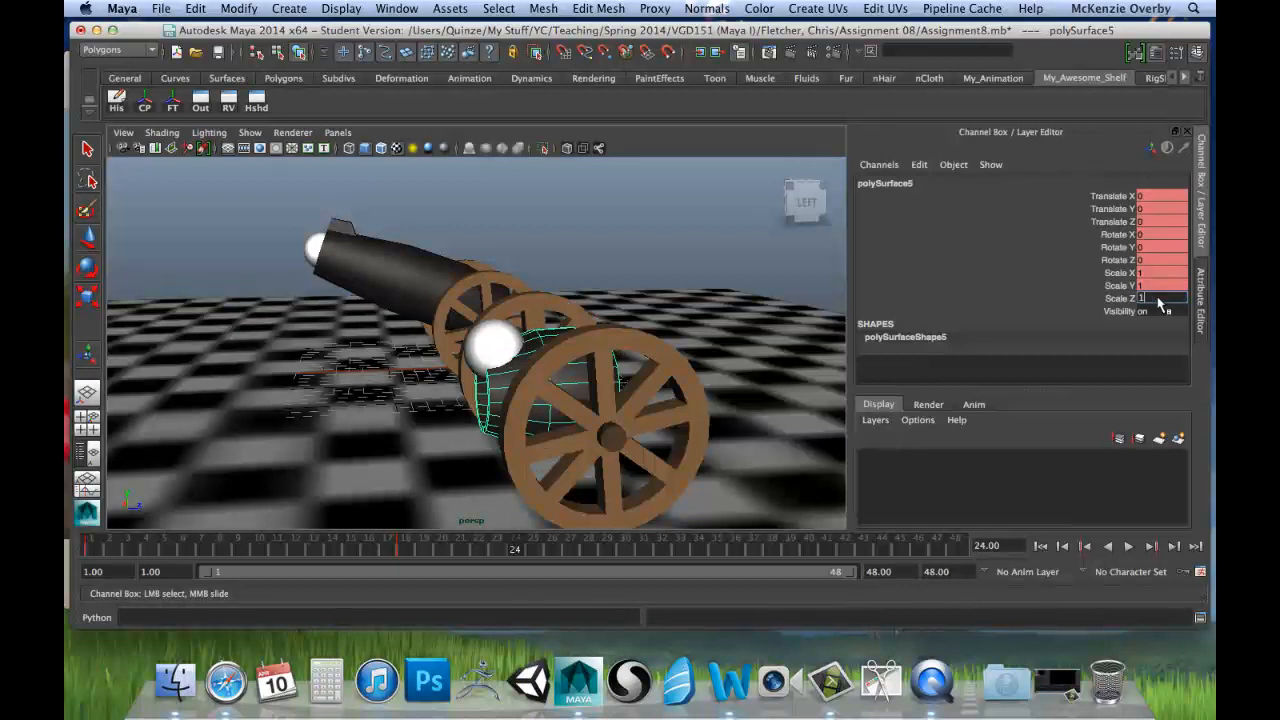
text(1)
Step: Key the barrel's Scale X, Y and Z channels with a value of 1 at frame 24
click(1155, 285)
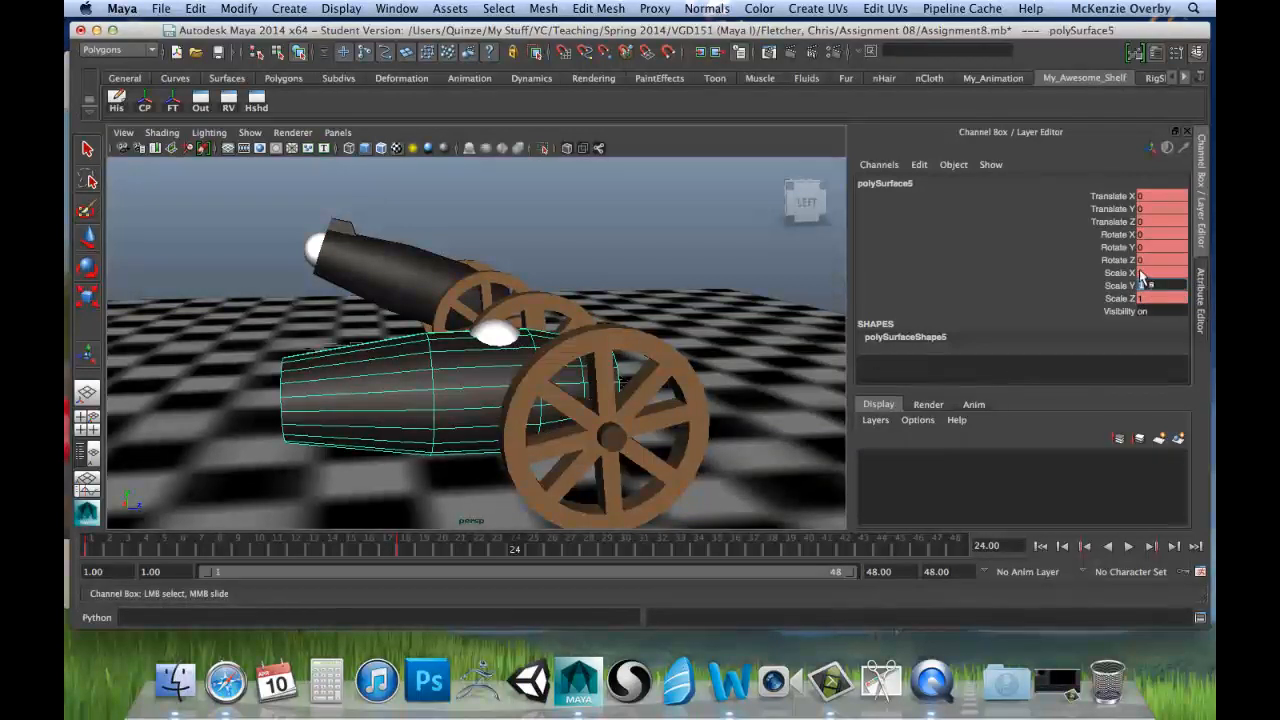
mouse_move(1124, 290)
mouse_down()
mouse_move(1120, 273)
mouse_move(1120, 298)
mouse_up()
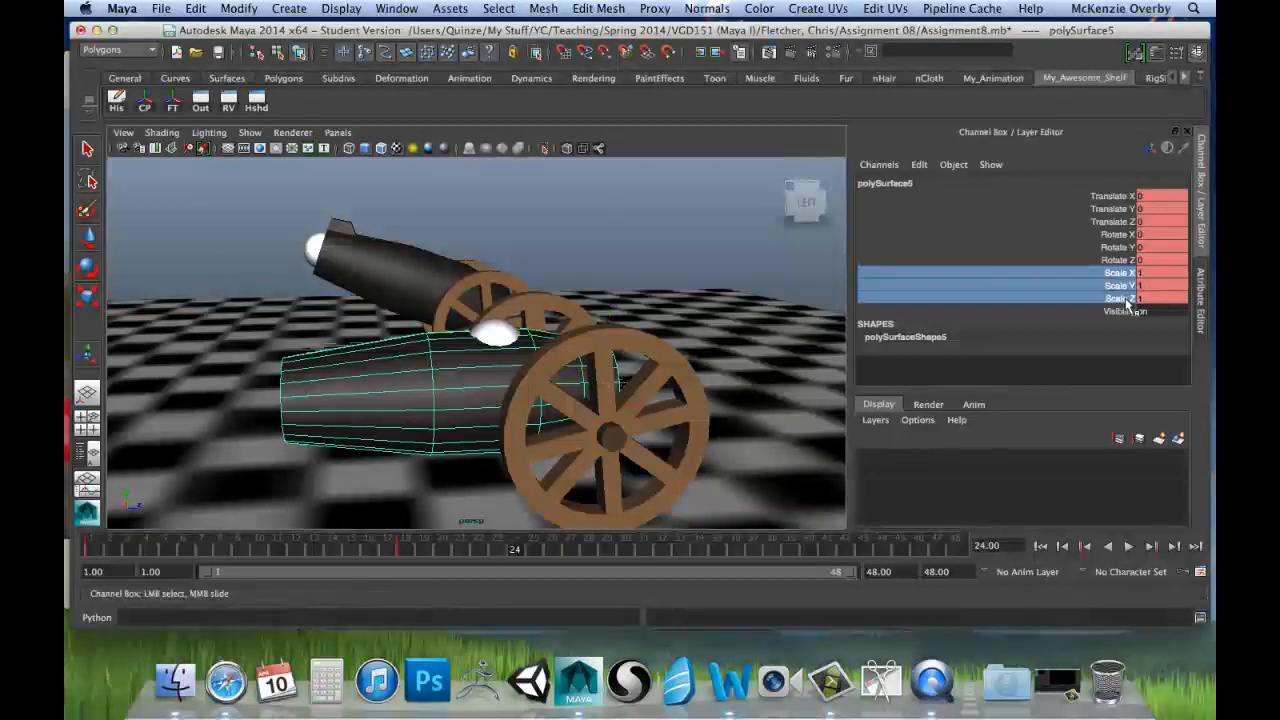
right_click(1116, 290)
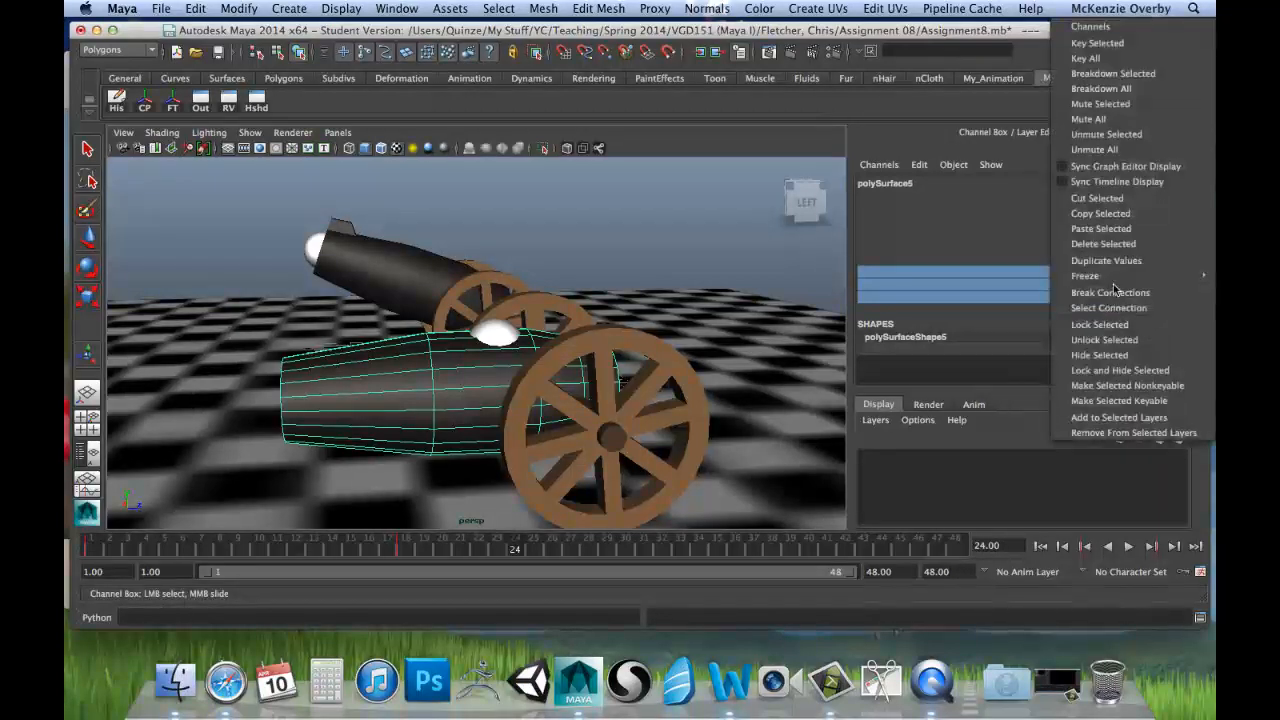
click(1098, 45)
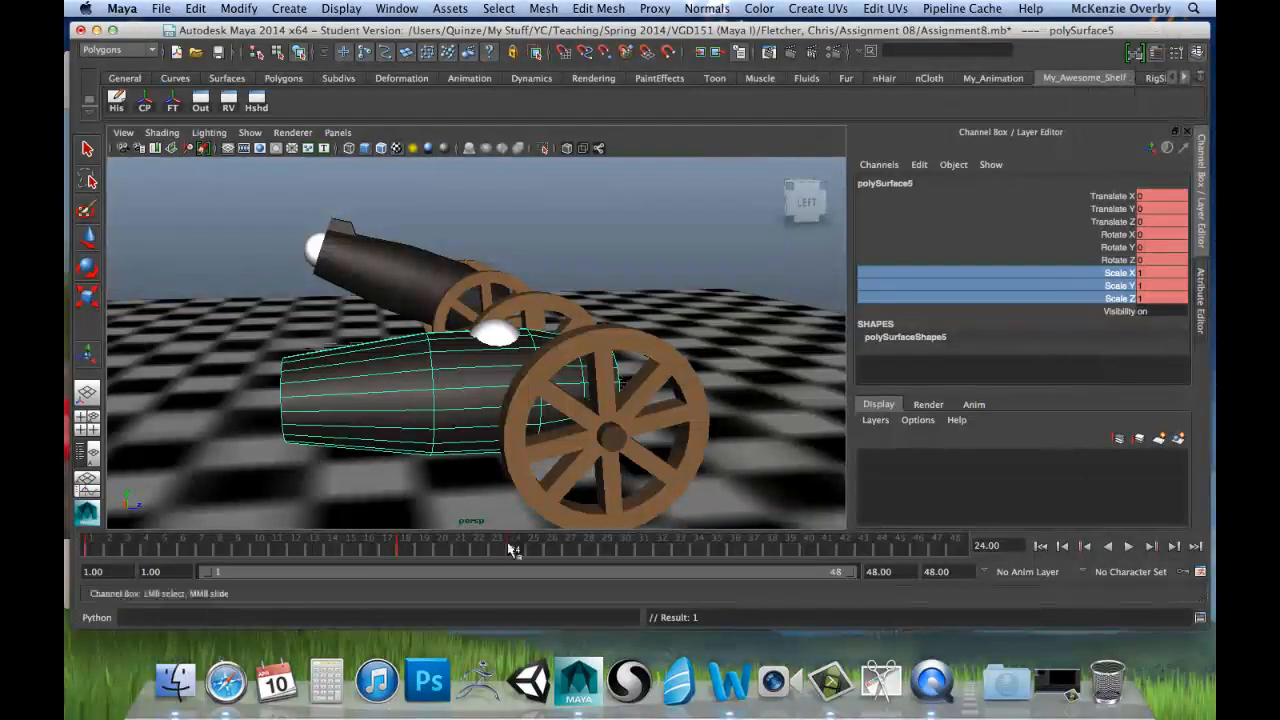
Step: Scrub through the animation to frame 24, try a Scale X of 1.2 on the barrel, and reset it to 1
mouse_move(92, 547)
mouse_down()
mouse_move(562, 553)
mouse_move(460, 549)
mouse_move(537, 549)
mouse_move(519, 553)
mouse_up()
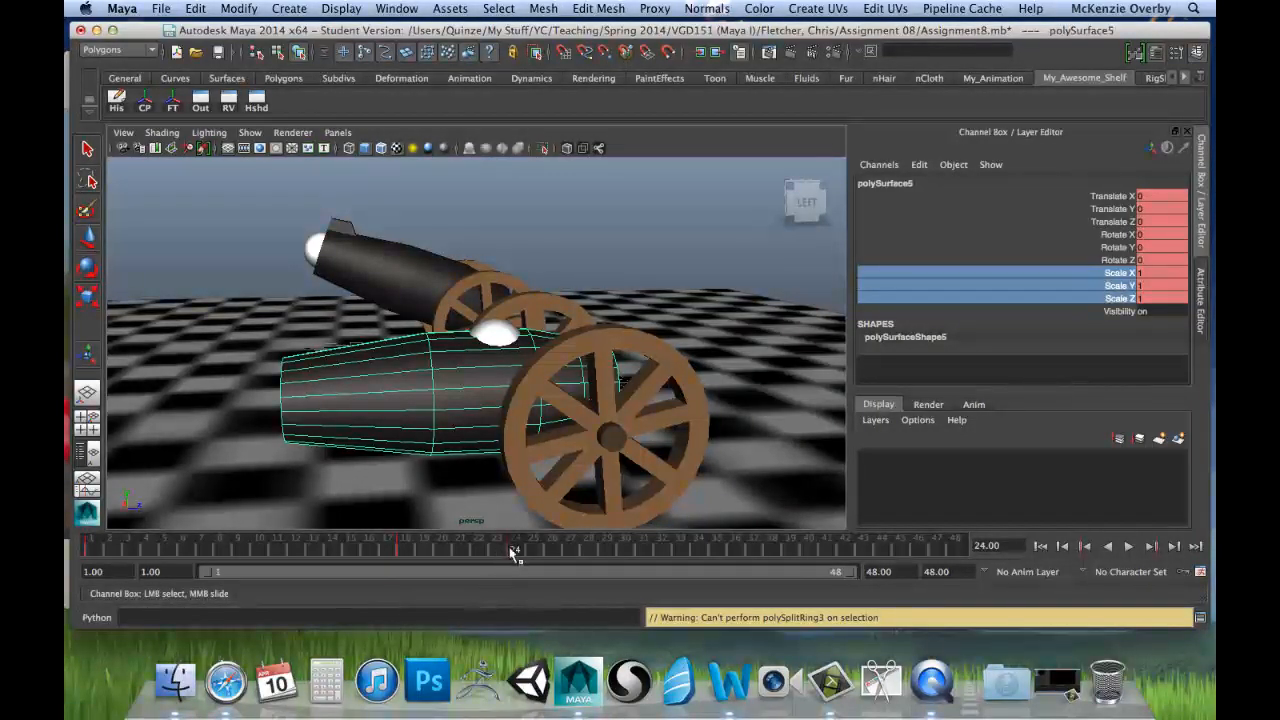
click(1160, 273)
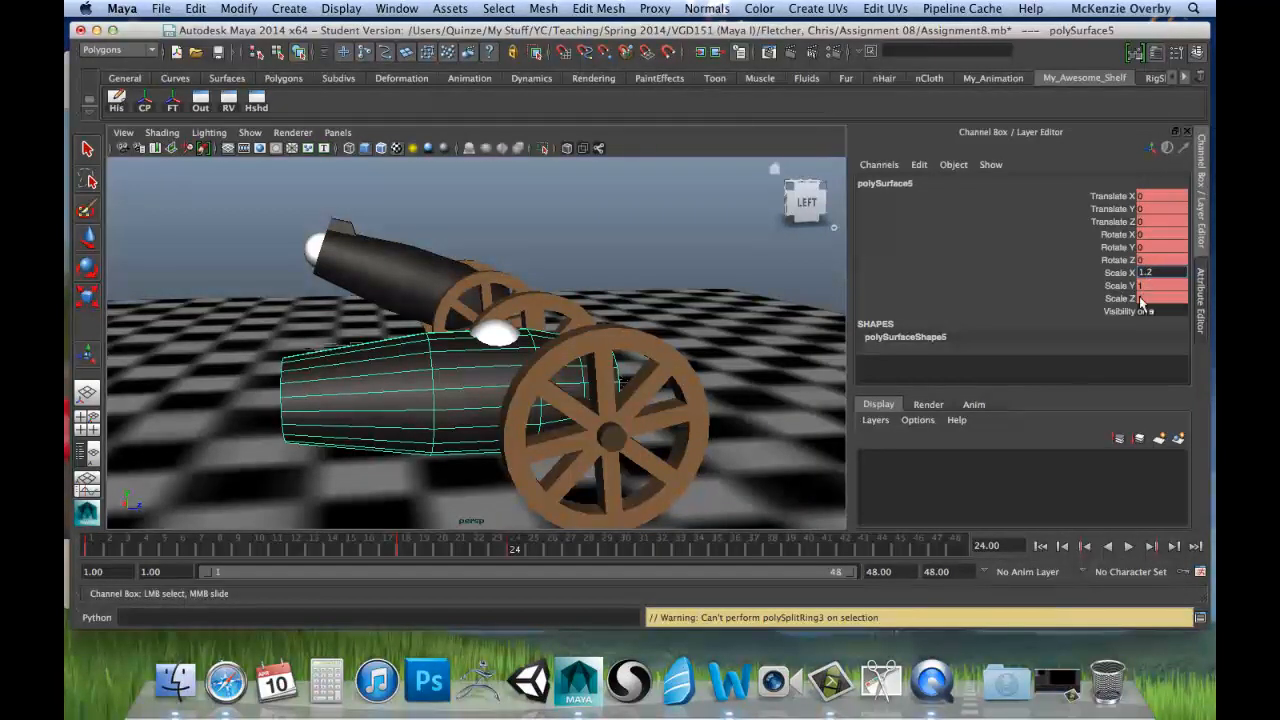
key(Tab)
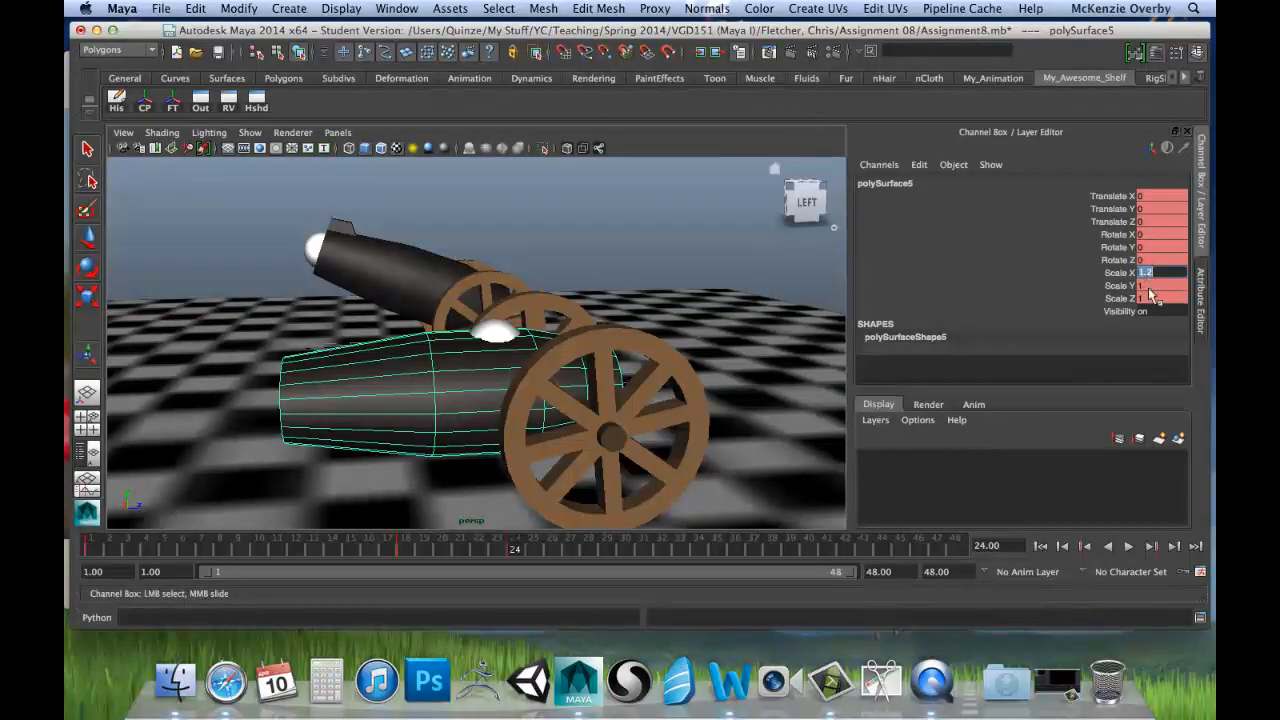
text(1)
key(Return)
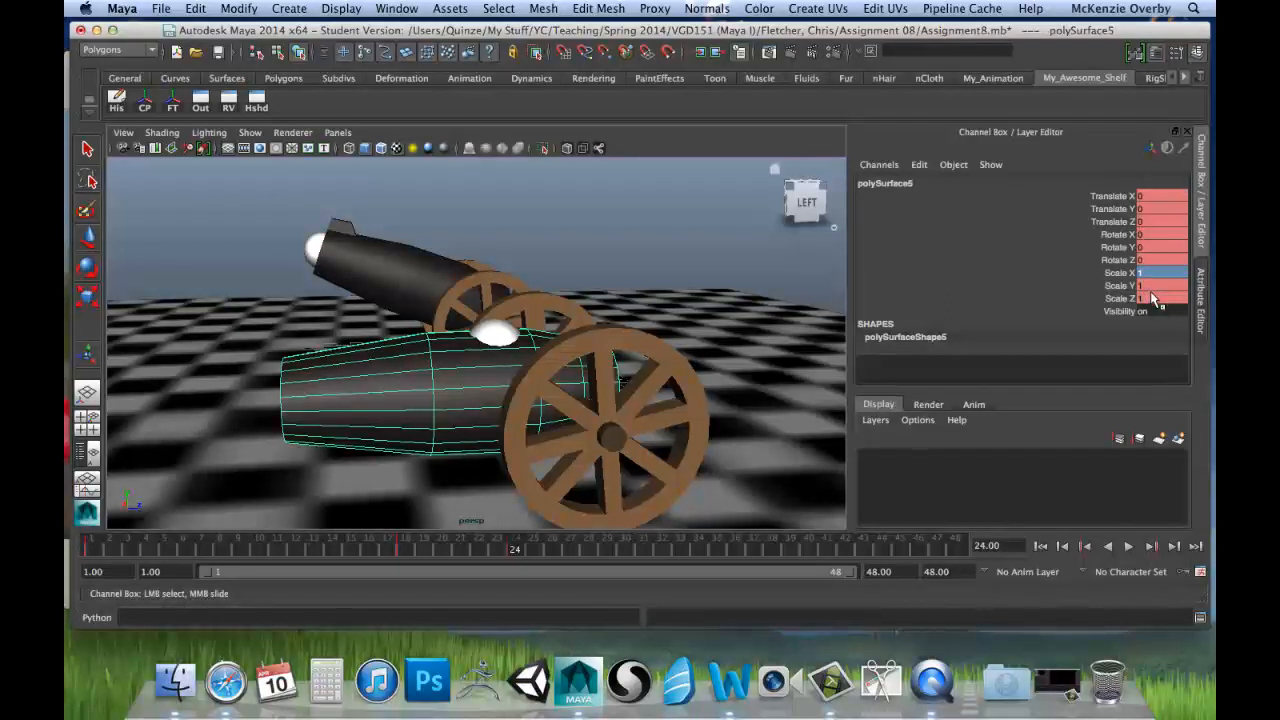
Step: Stretch the barrel at frame 24 by setting Scale Z to 1.2 and both Scale X and Scale Y to 0.8
click(1149, 299)
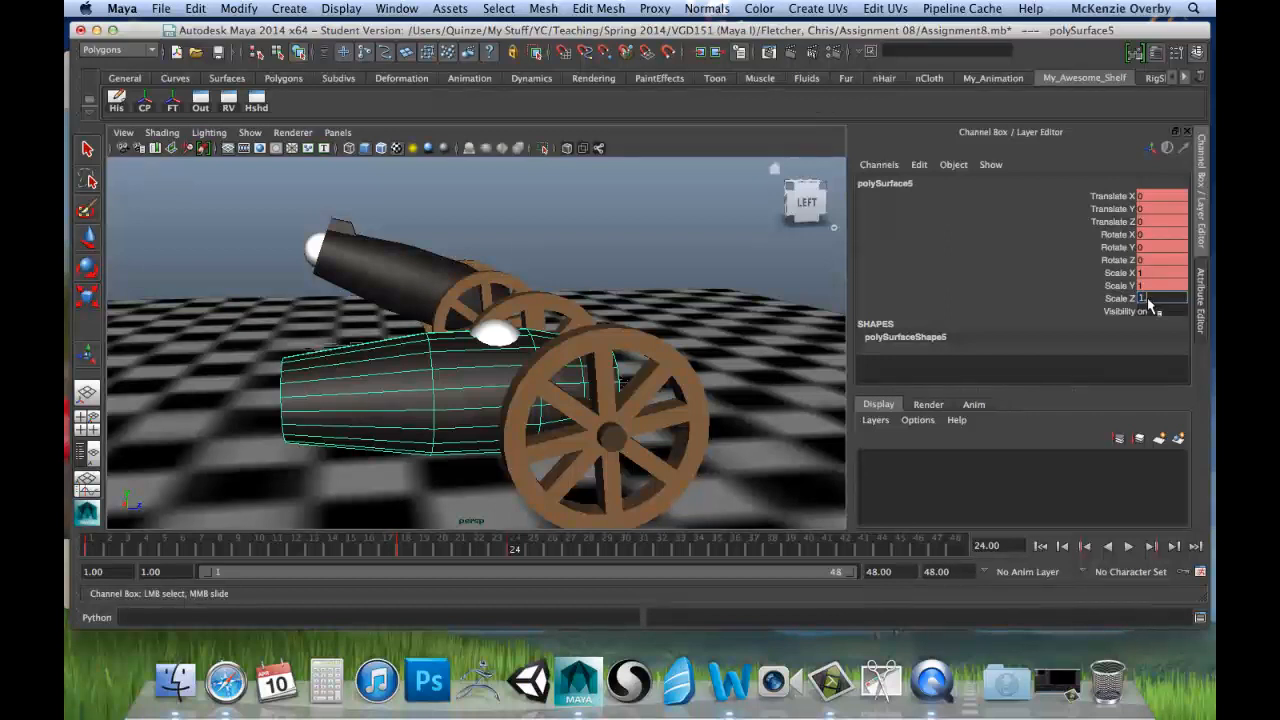
text(1.2)
key(Return)
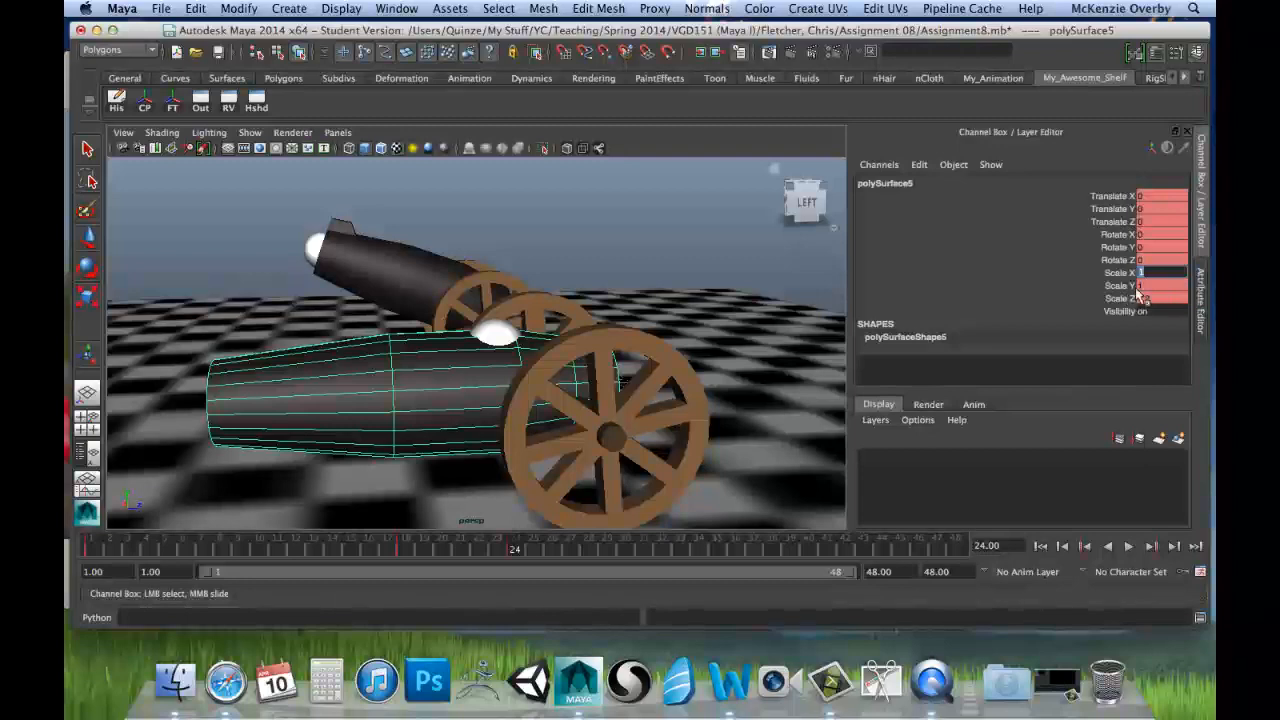
text(2)
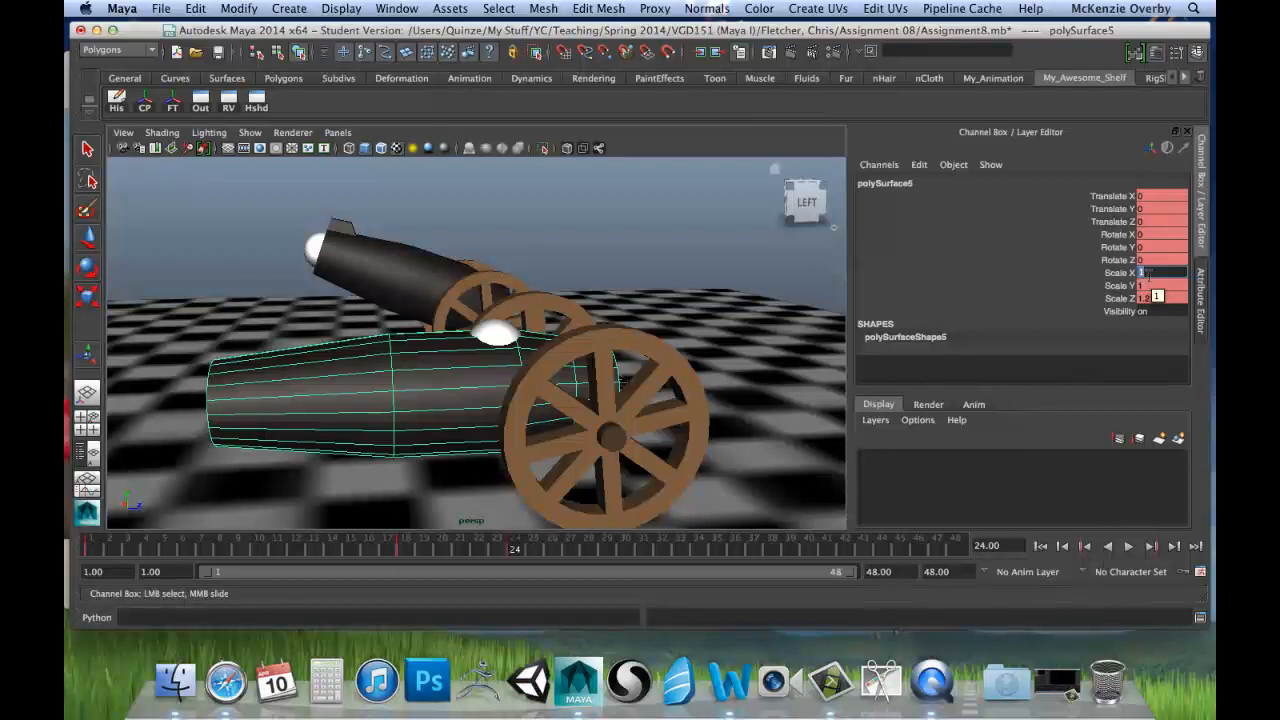
key(Return)
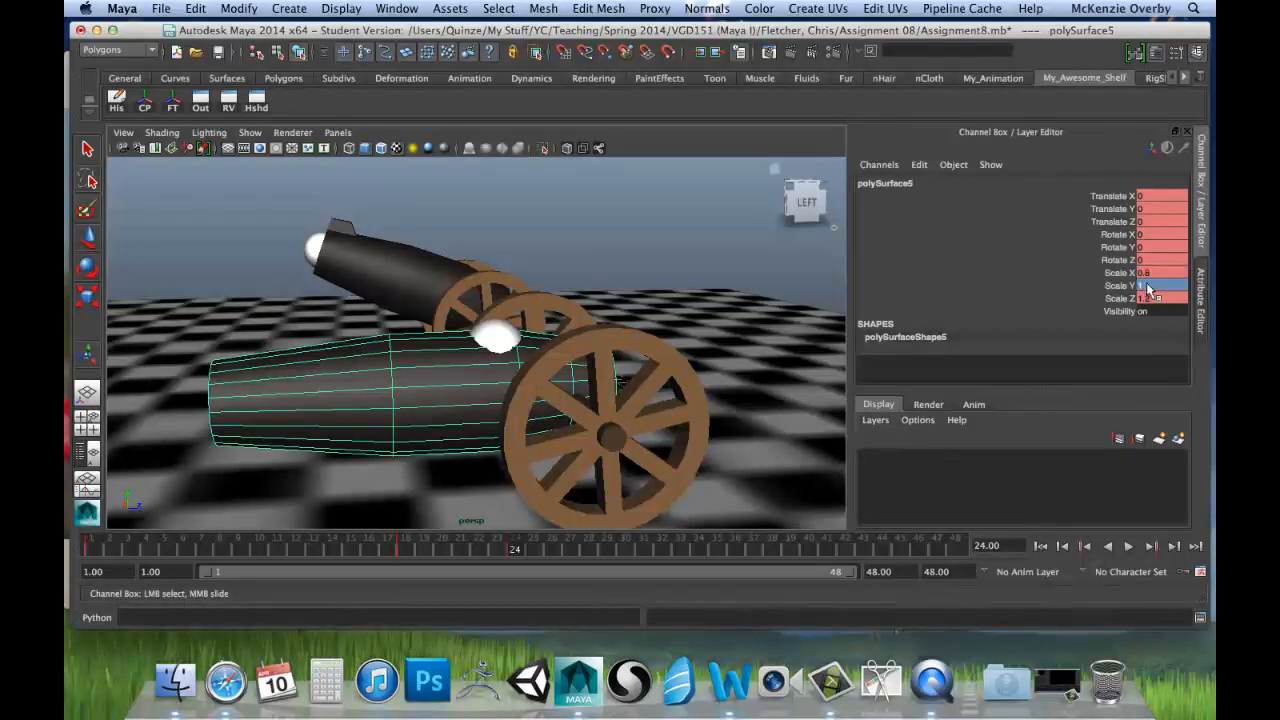
text(0.8)
key(Return)
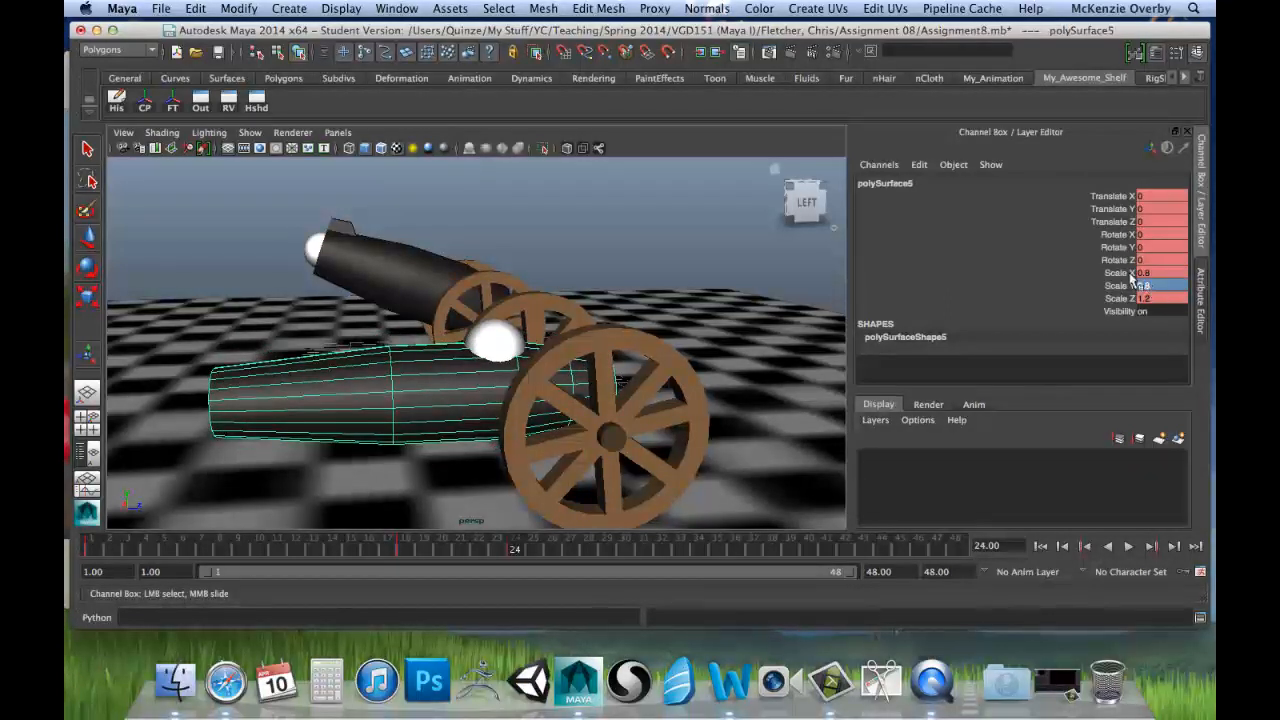
Step: Key the stretched barrel's Scale X and Y of 0.8 and Scale Z of 1.2 at frame 24
drag(1133, 278, 1125, 298)
right_click(1125, 298)
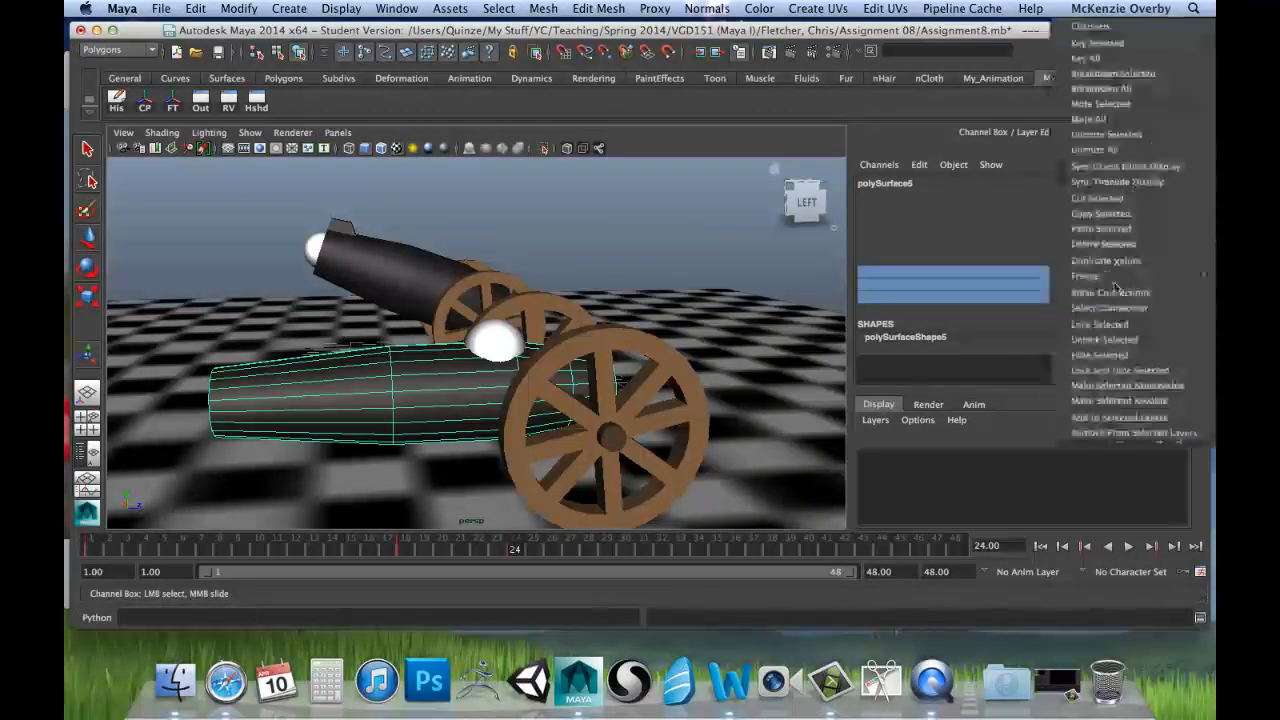
click(1101, 44)
Step: Scrub from frame 1 to frame 27 and set the second barrel's Scale X, Y and Z back to 1
click(91, 545)
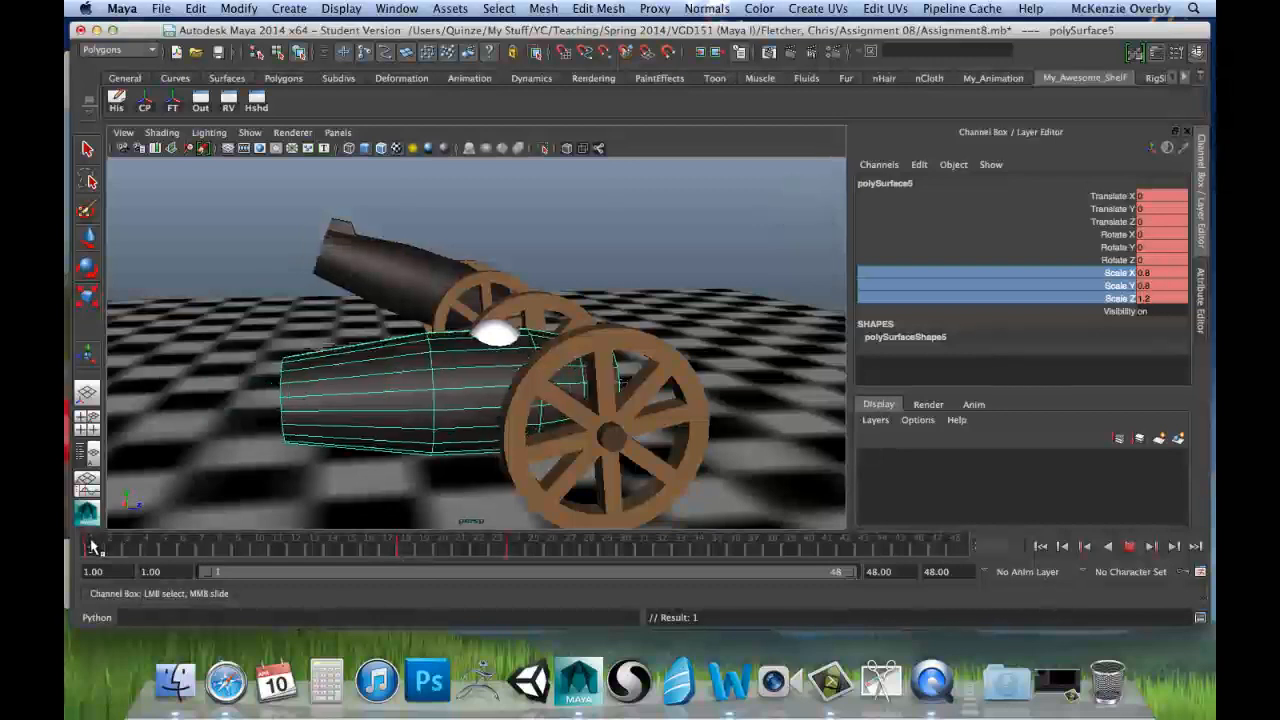
mouse_move(91, 545)
mouse_down()
mouse_move(445, 568)
mouse_move(555, 556)
mouse_move(204, 532)
mouse_move(564, 523)
mouse_move(565, 553)
mouse_up()
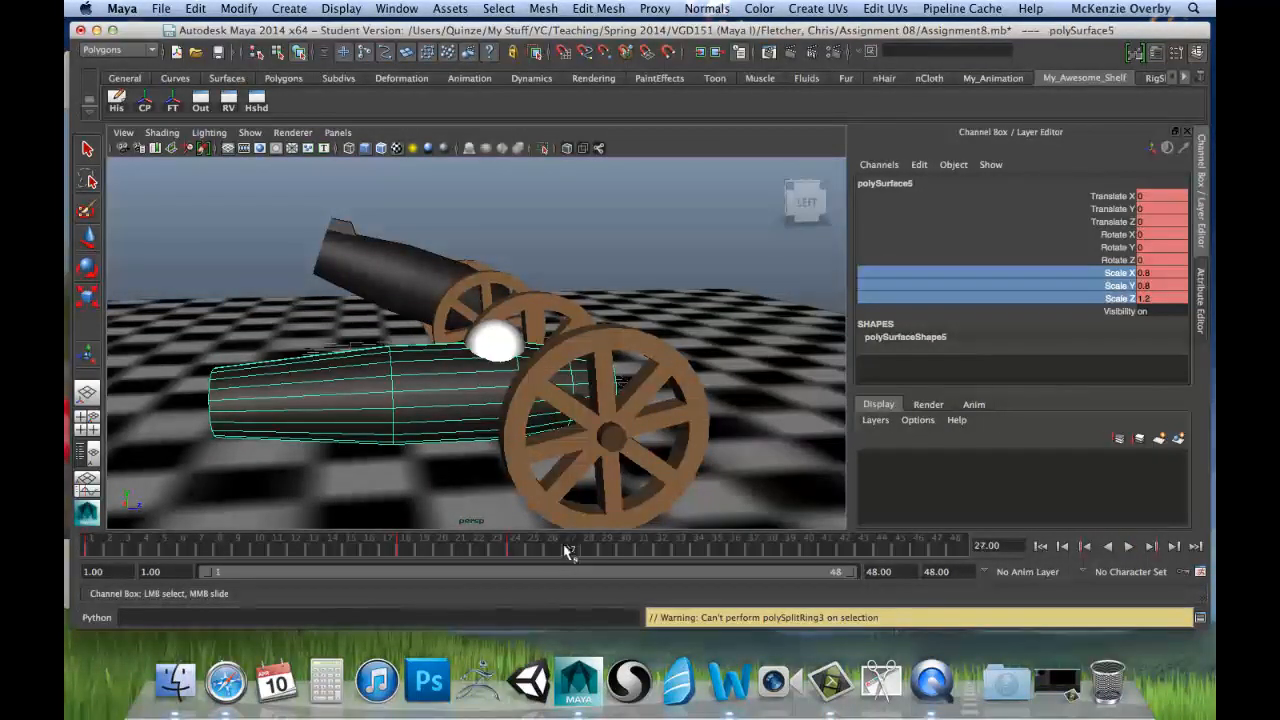
double_click(1164, 274)
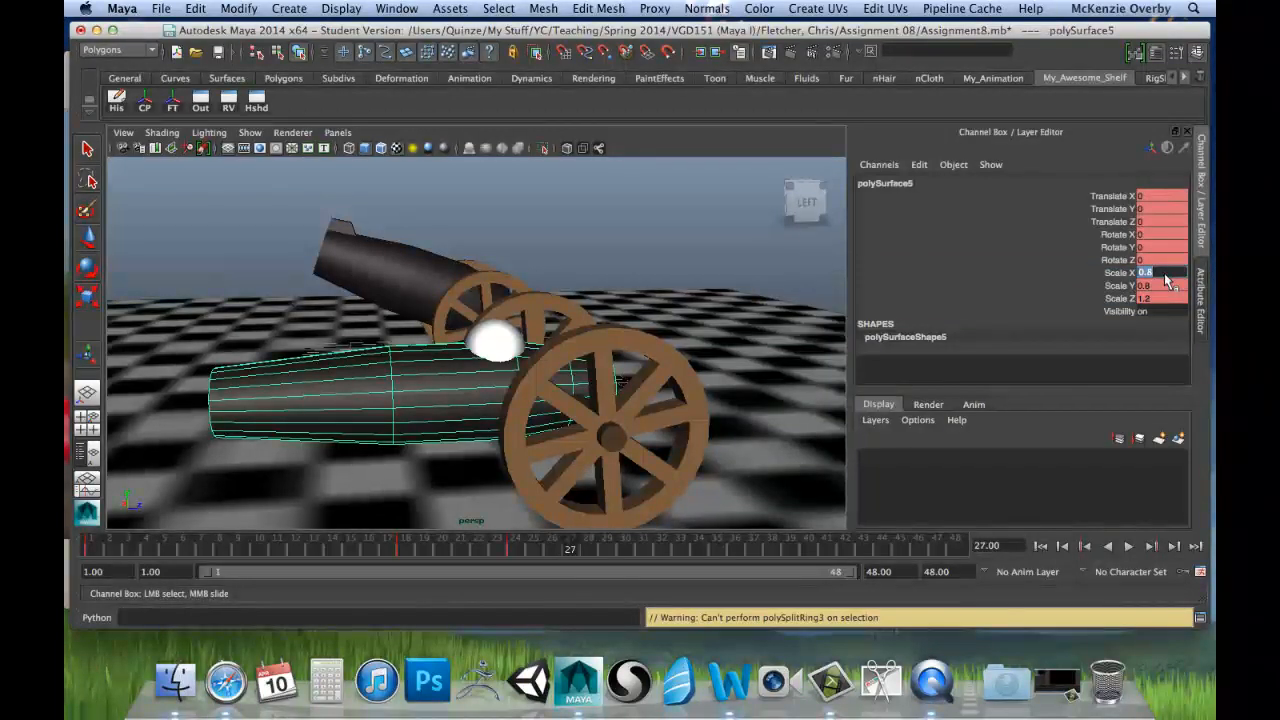
text(1)
key(Return)
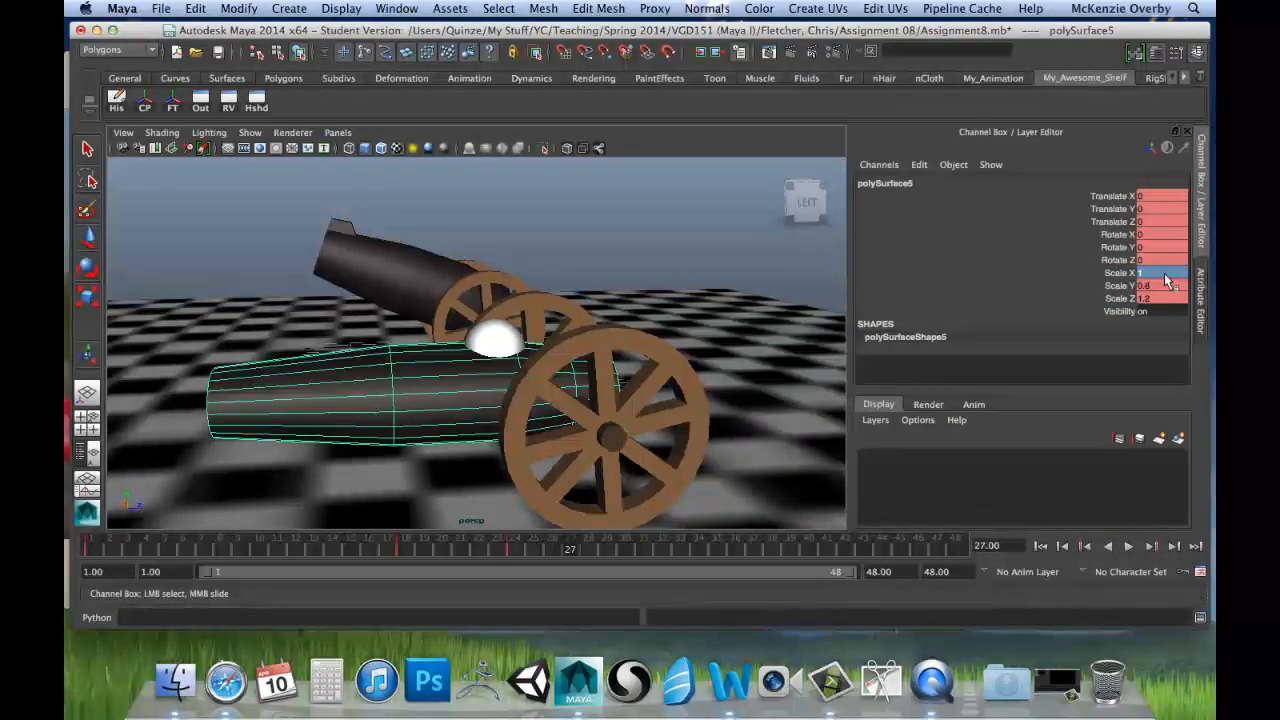
key(Return)
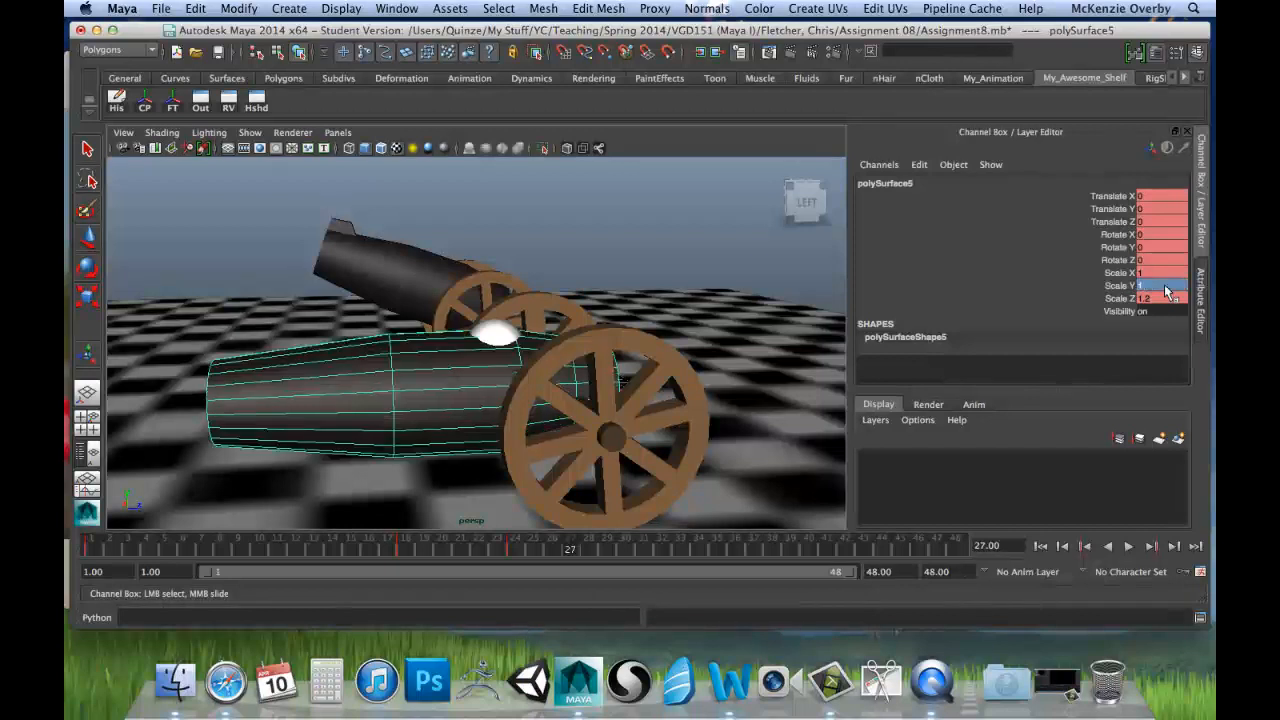
click(1167, 298)
text(1)
key(Return)
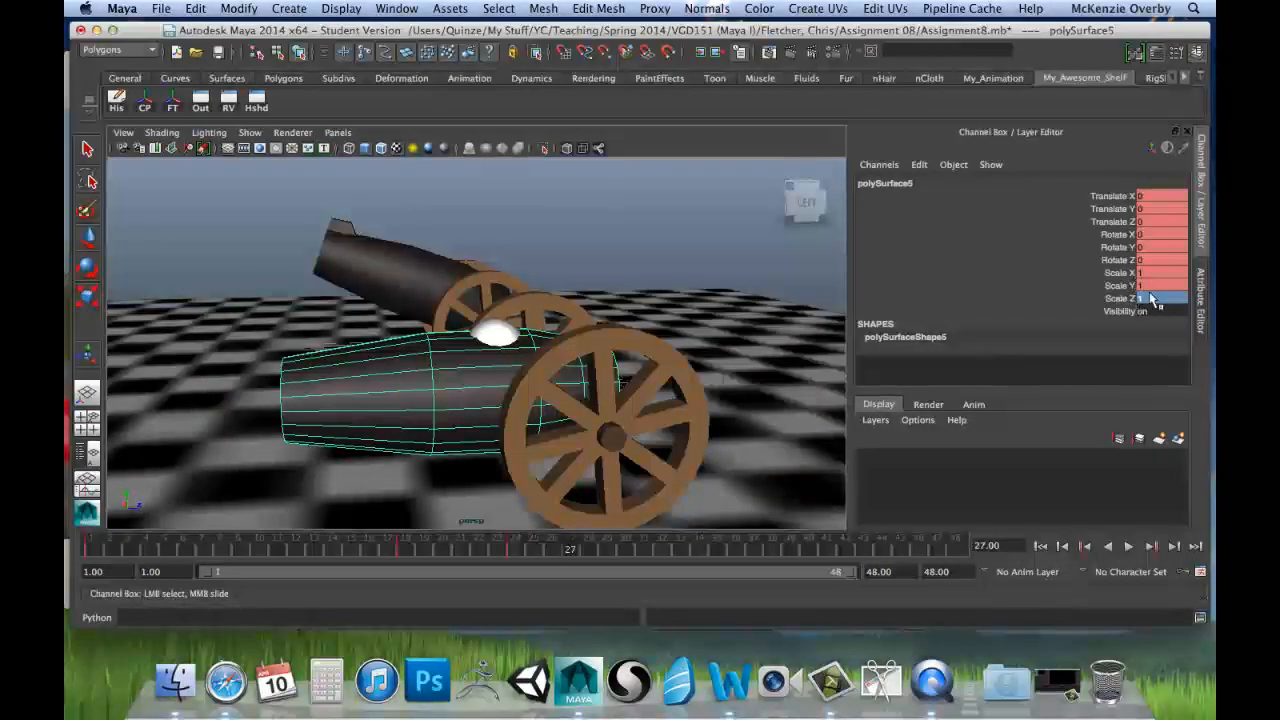
Step: Key the barrel's Scale X, Y and Z at frame 27 and scrub through the animation to check it
drag(1117, 272, 1120, 298)
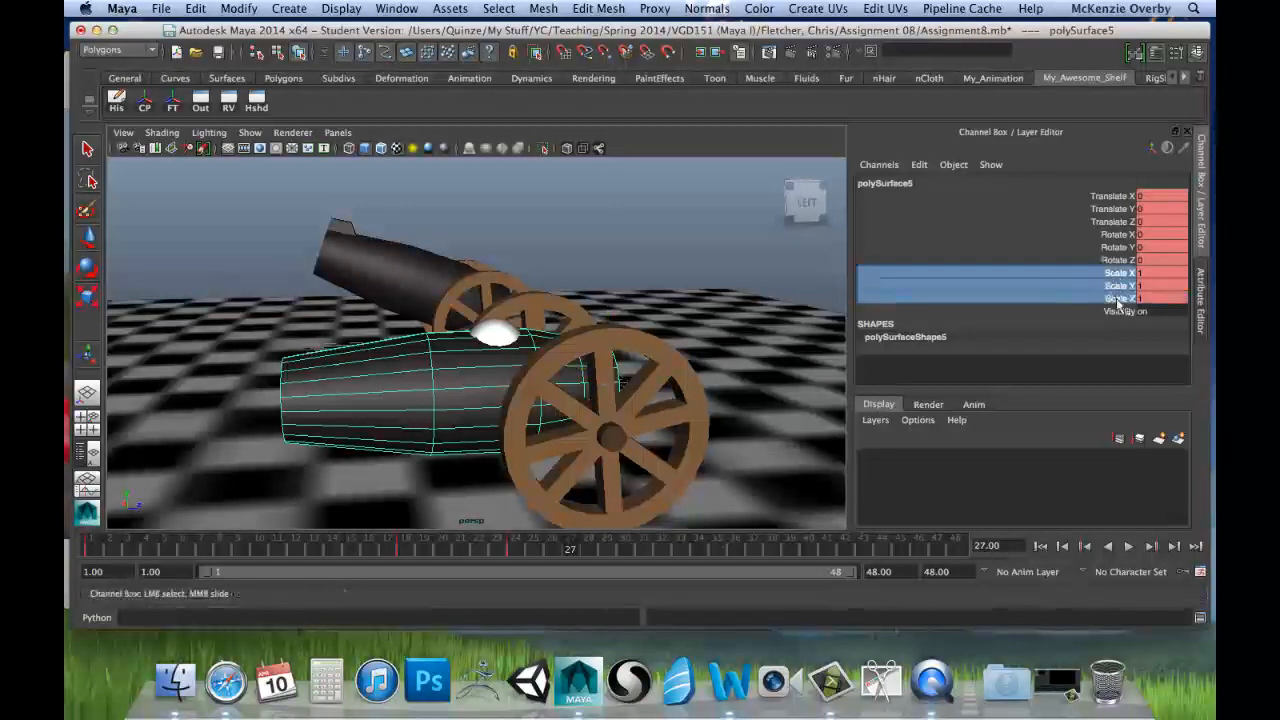
right_click(1120, 305)
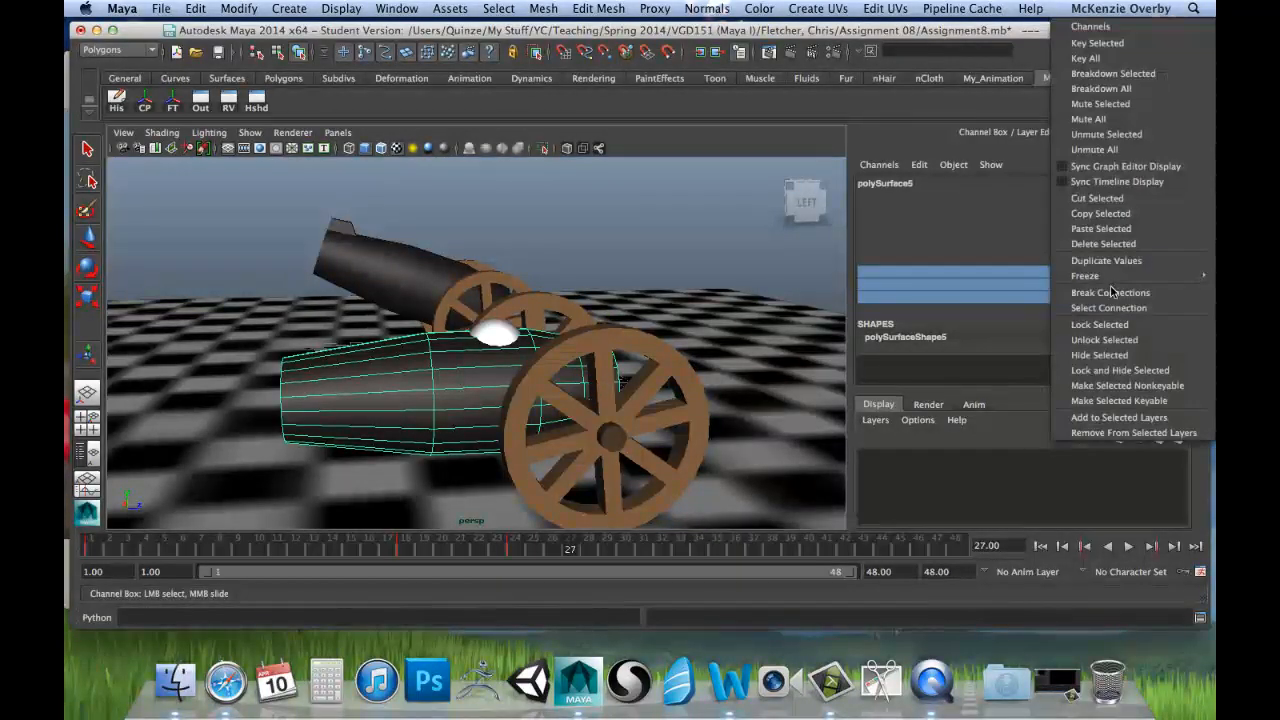
click(1110, 45)
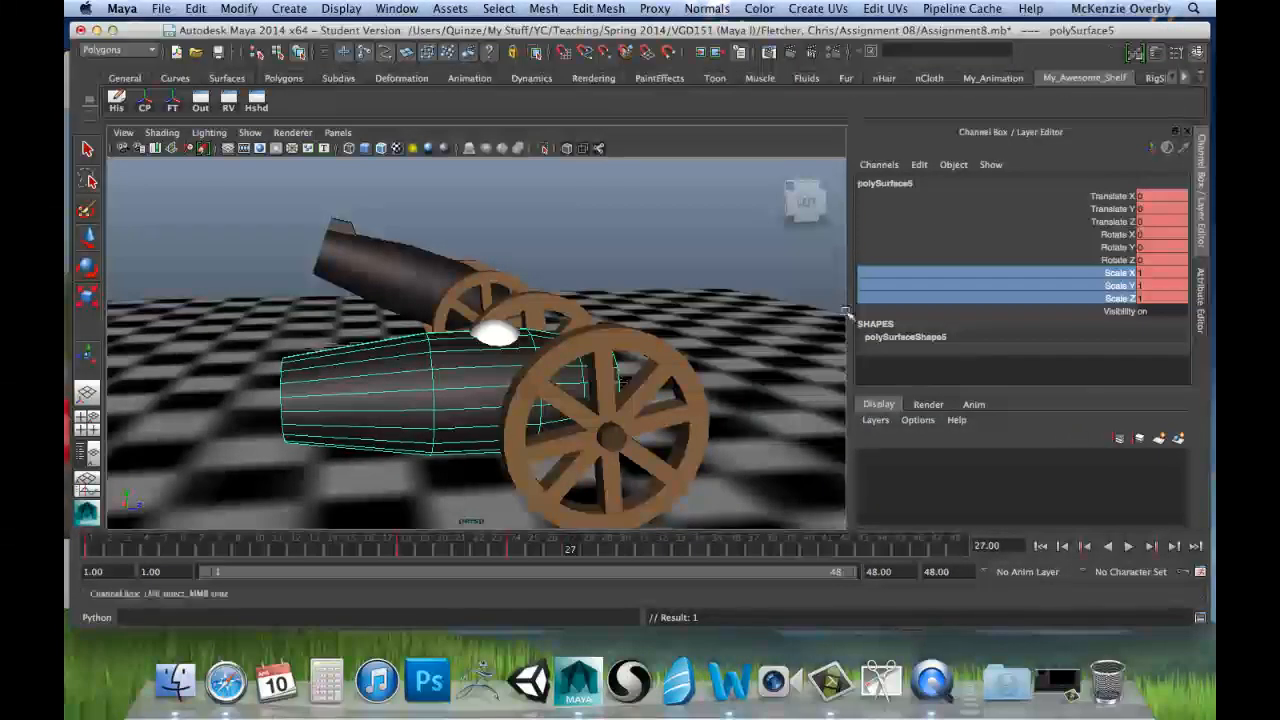
drag(89, 543, 573, 549)
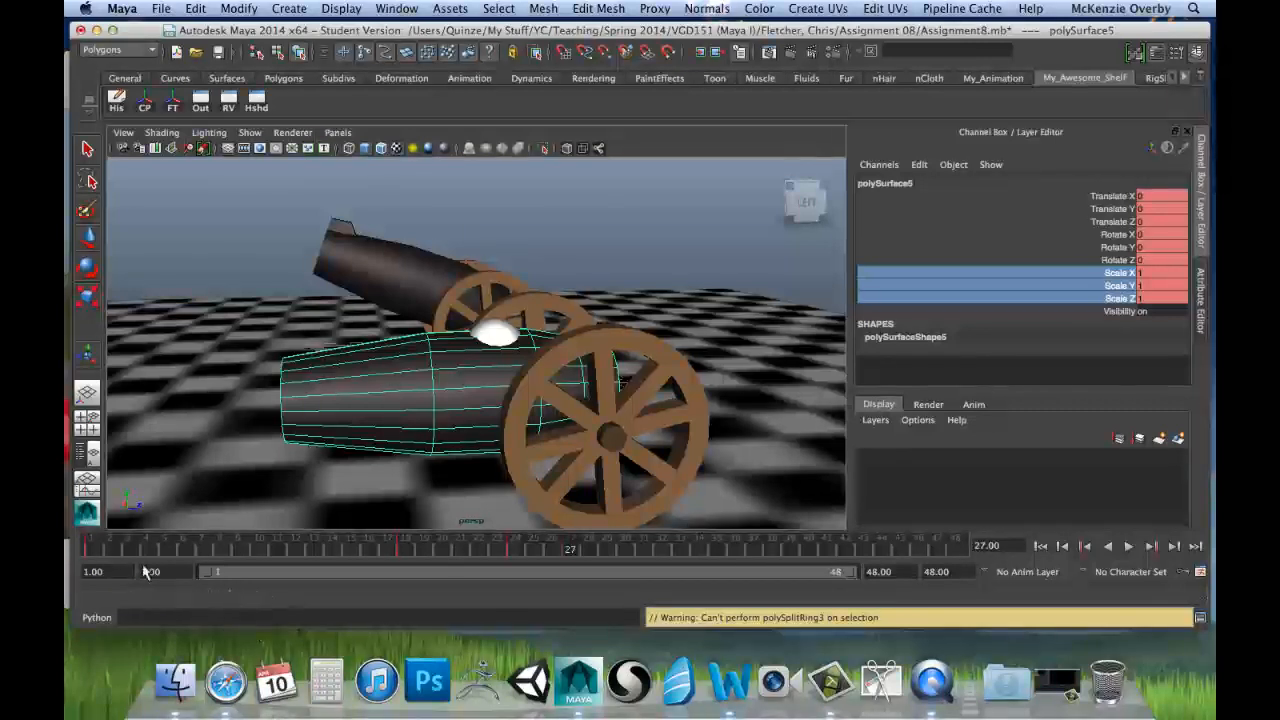
drag(95, 549, 198, 546)
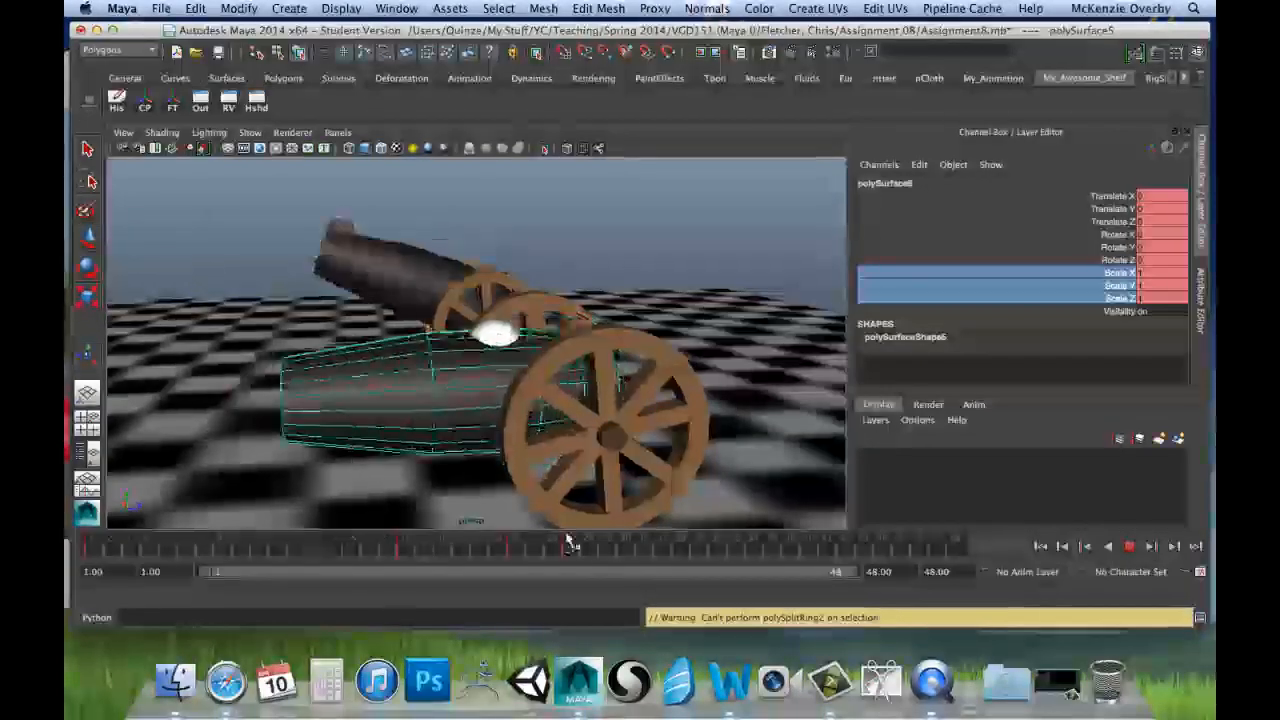
Step: At frame 1, tilt the second barrel upward with a Rotate X of 20 and key that channel
click(106, 543)
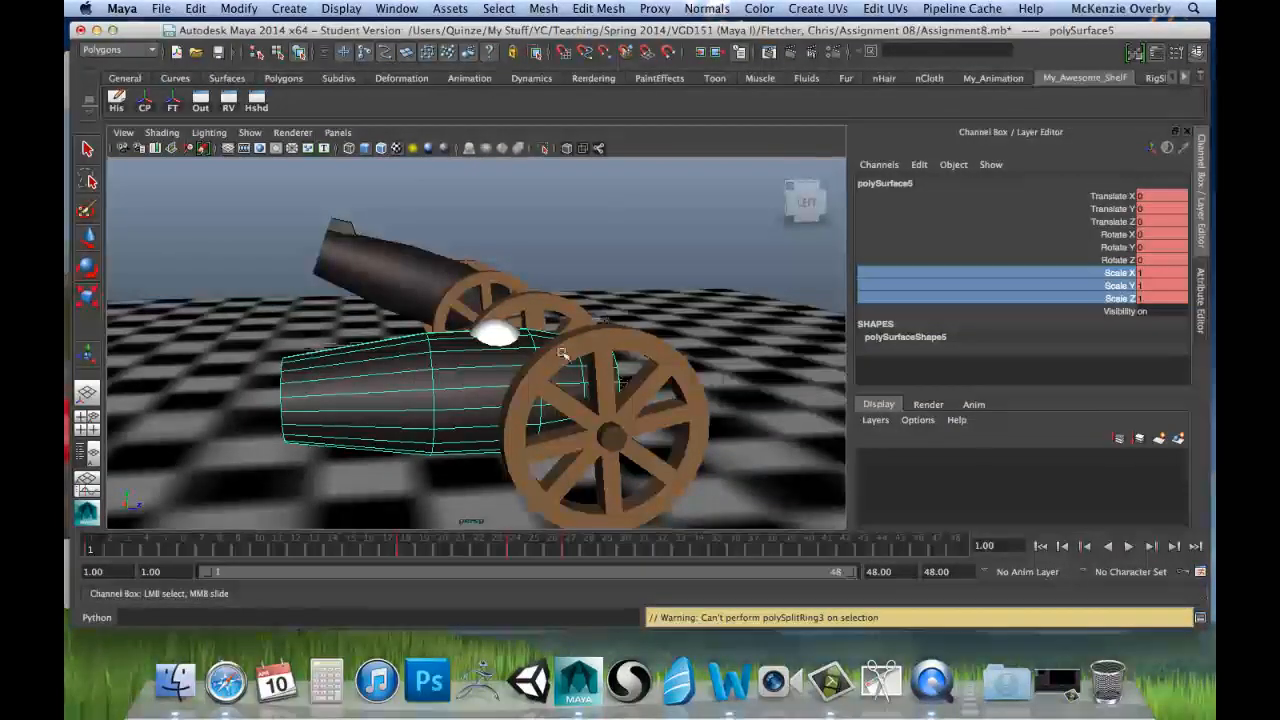
click(396, 419)
key(e)
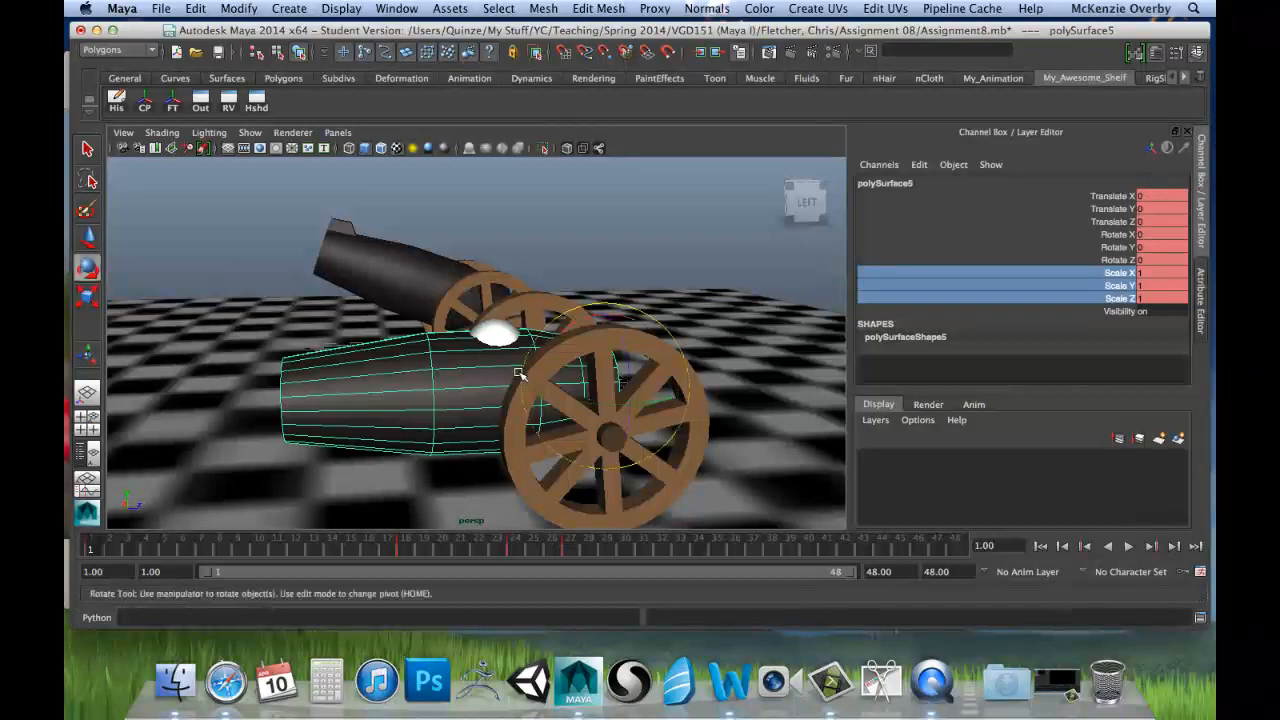
drag(583, 323, 664, 316)
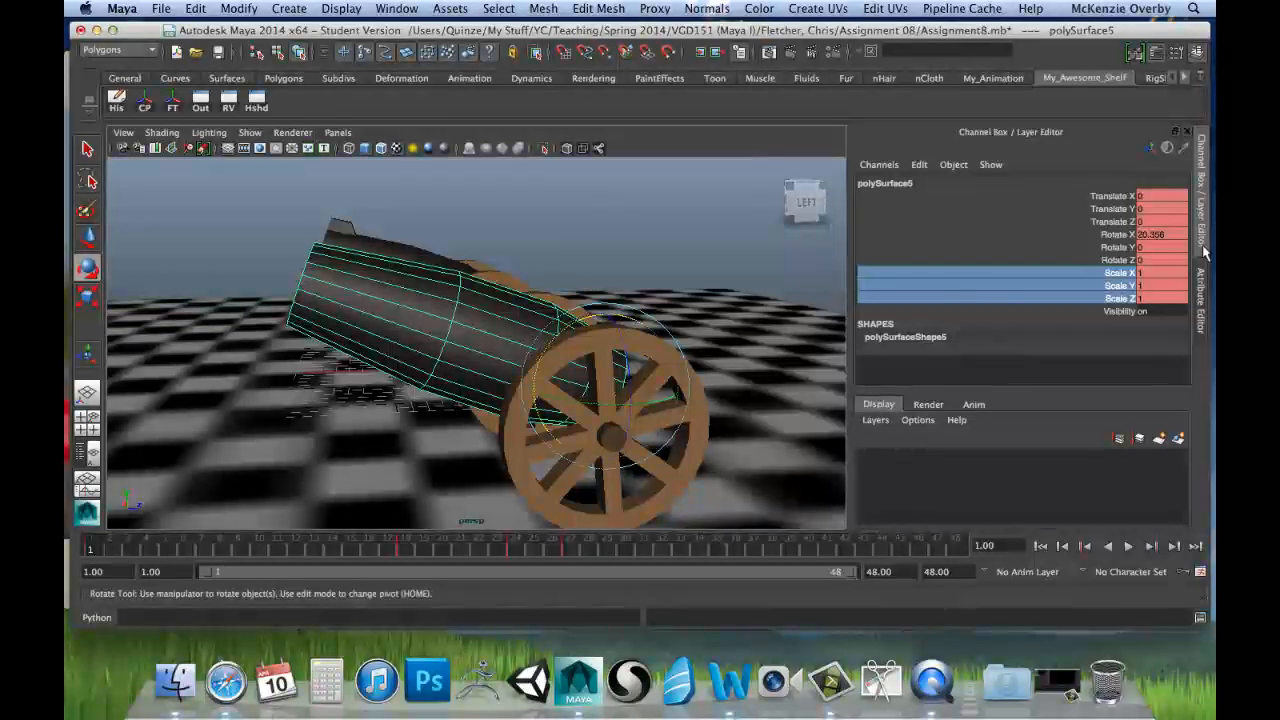
click(1172, 235)
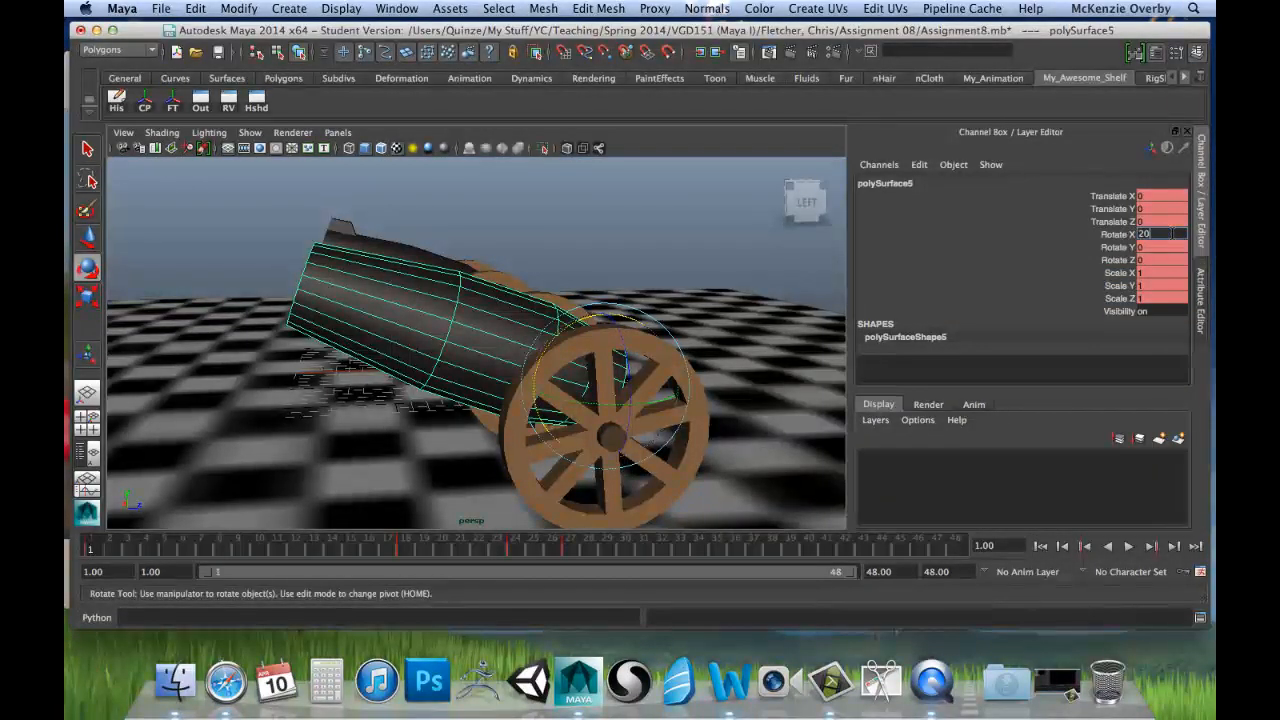
text(20)
key(Return)
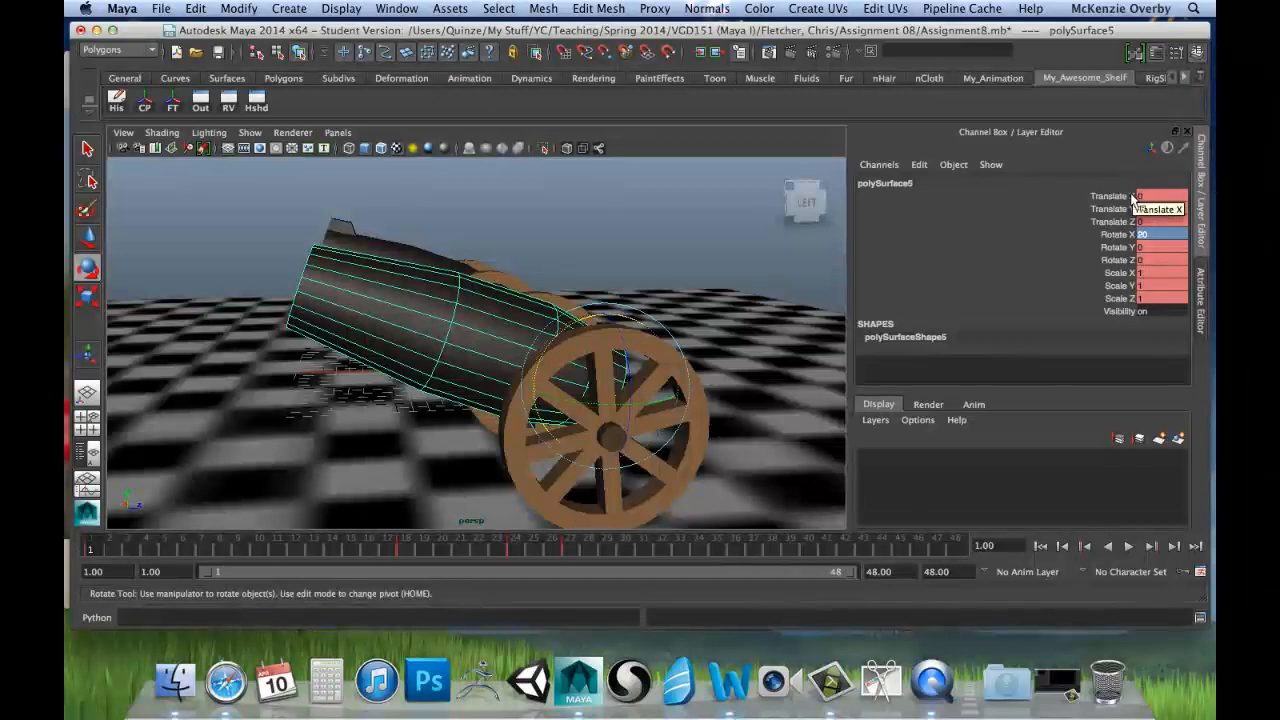
right_click(1121, 237)
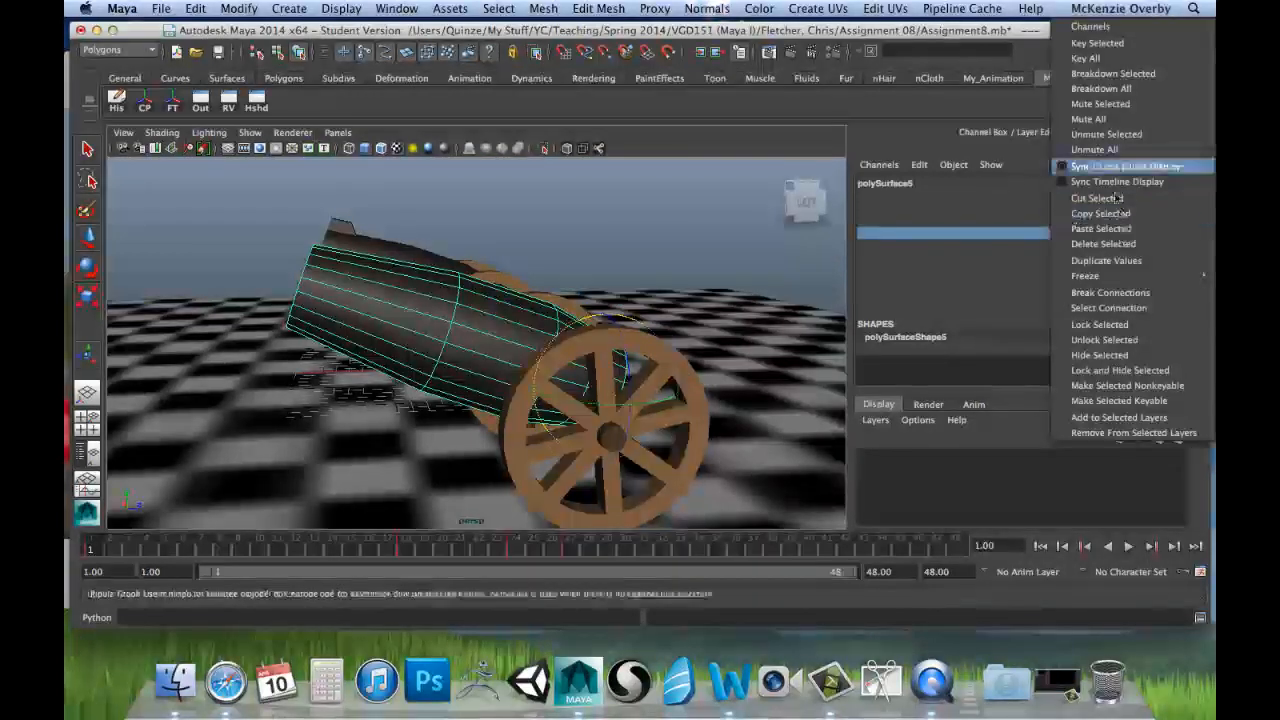
click(1104, 45)
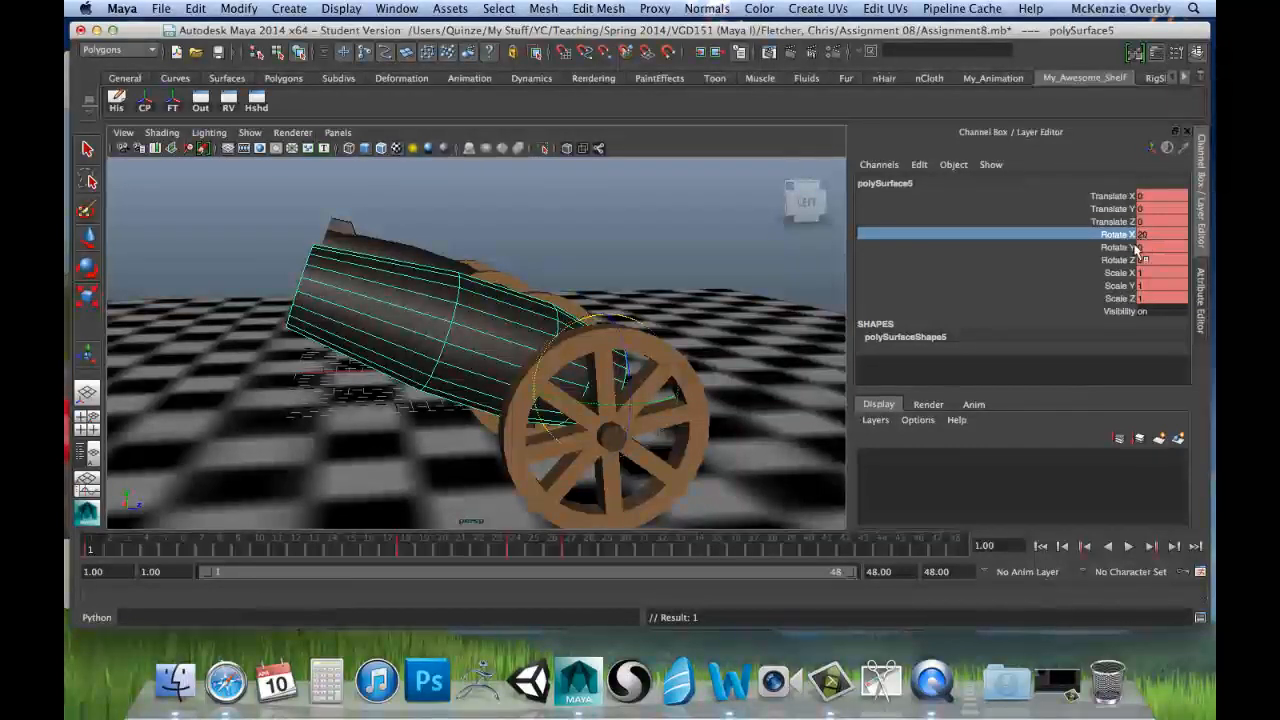
Step: Review the tilted barrel's squash and stretch at frame 18 and by playing the animation from the start
click(405, 548)
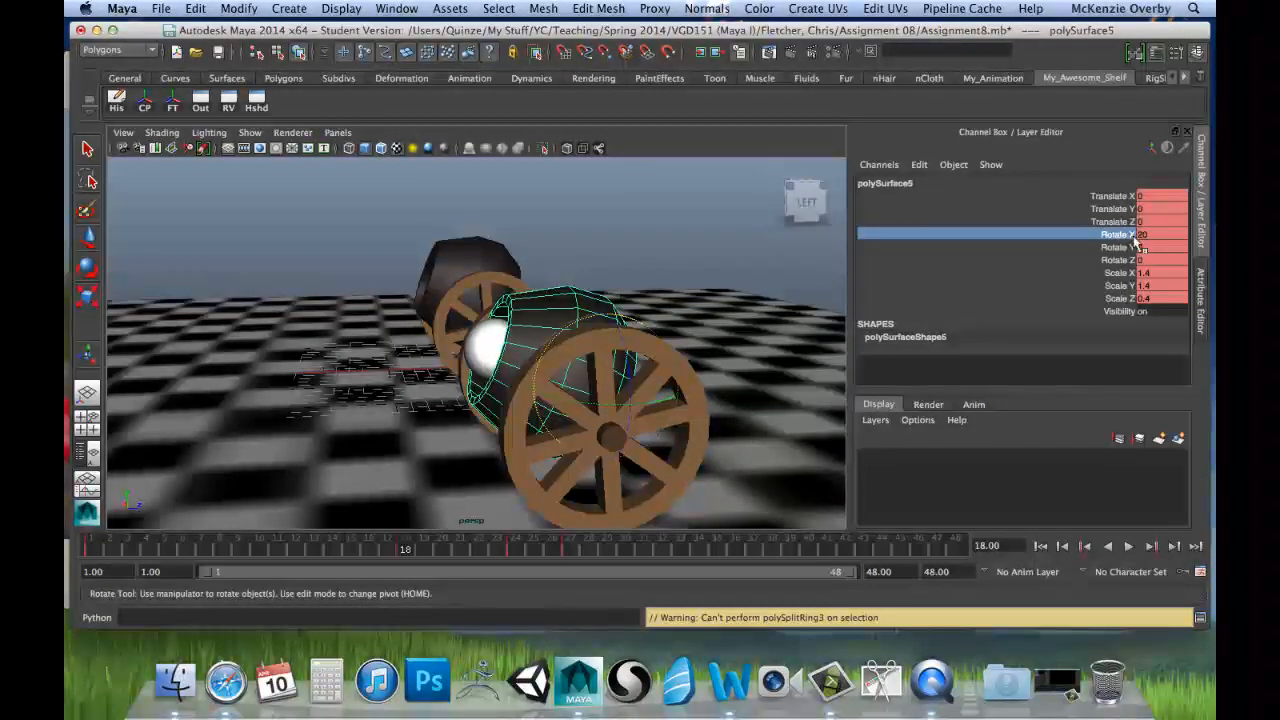
key(alt+v)
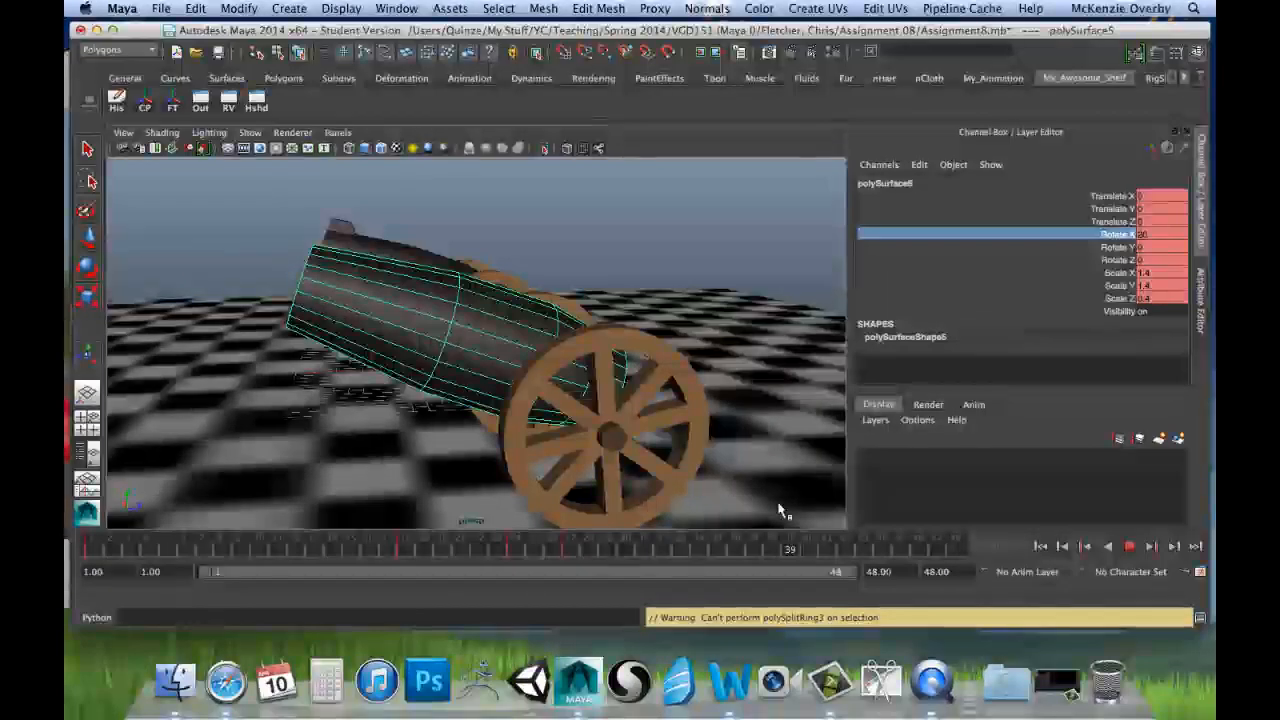
click(102, 547)
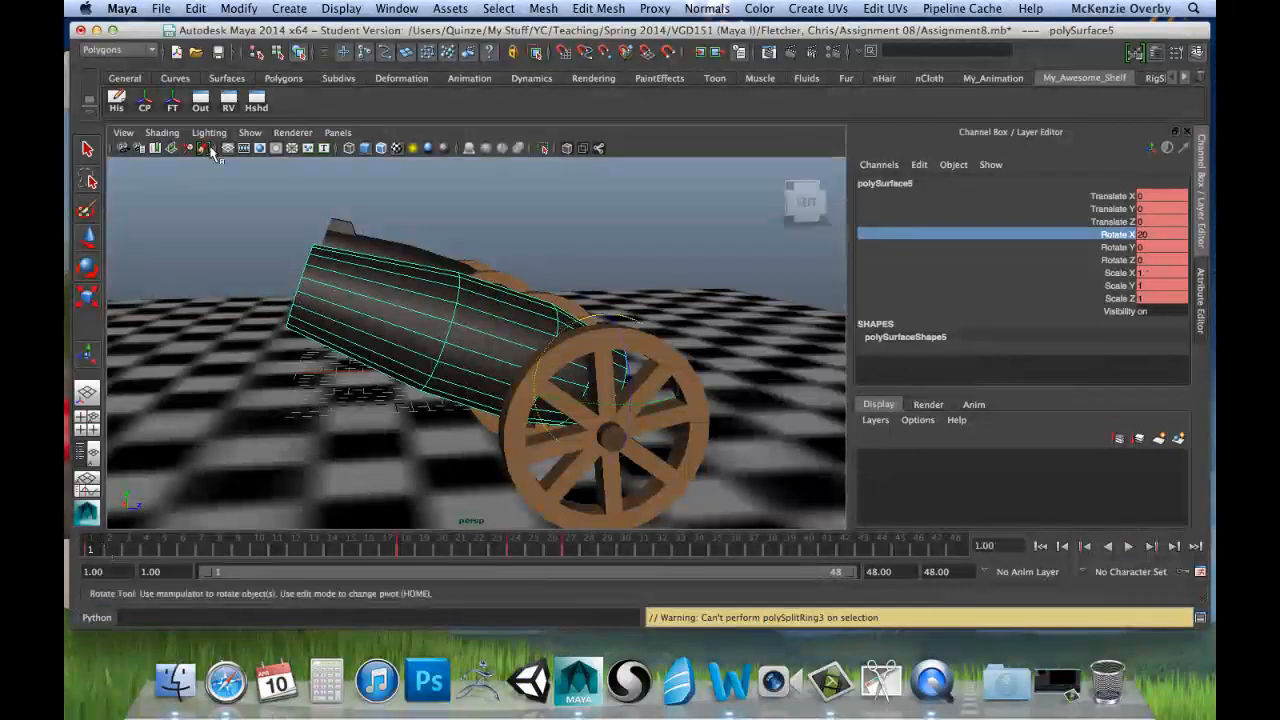
click(216, 182)
click(369, 299)
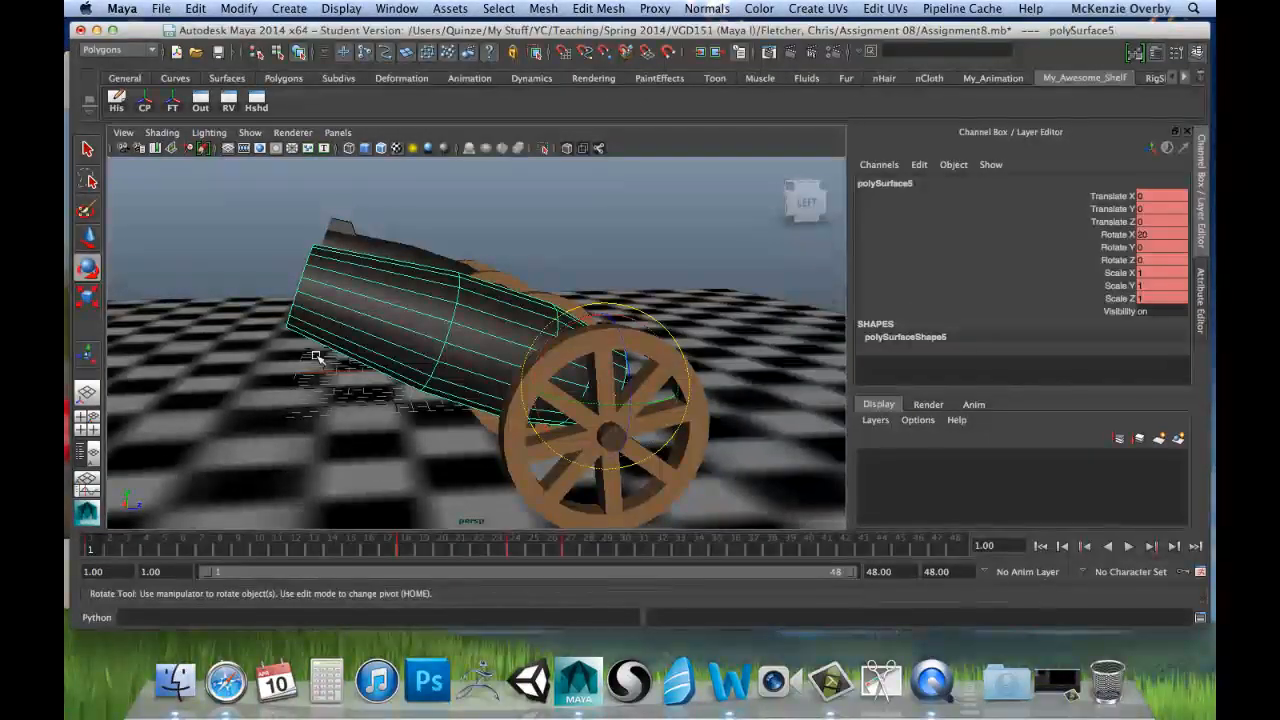
drag(95, 549, 111, 550)
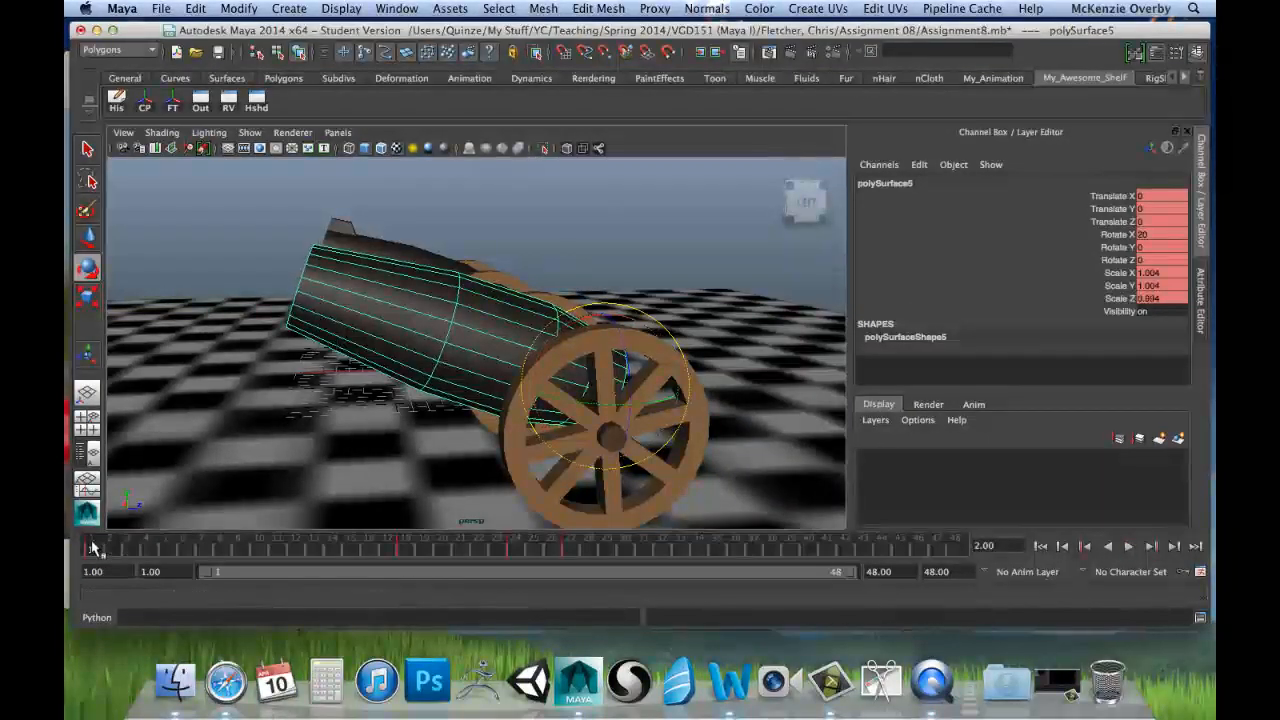
key(alt+v)
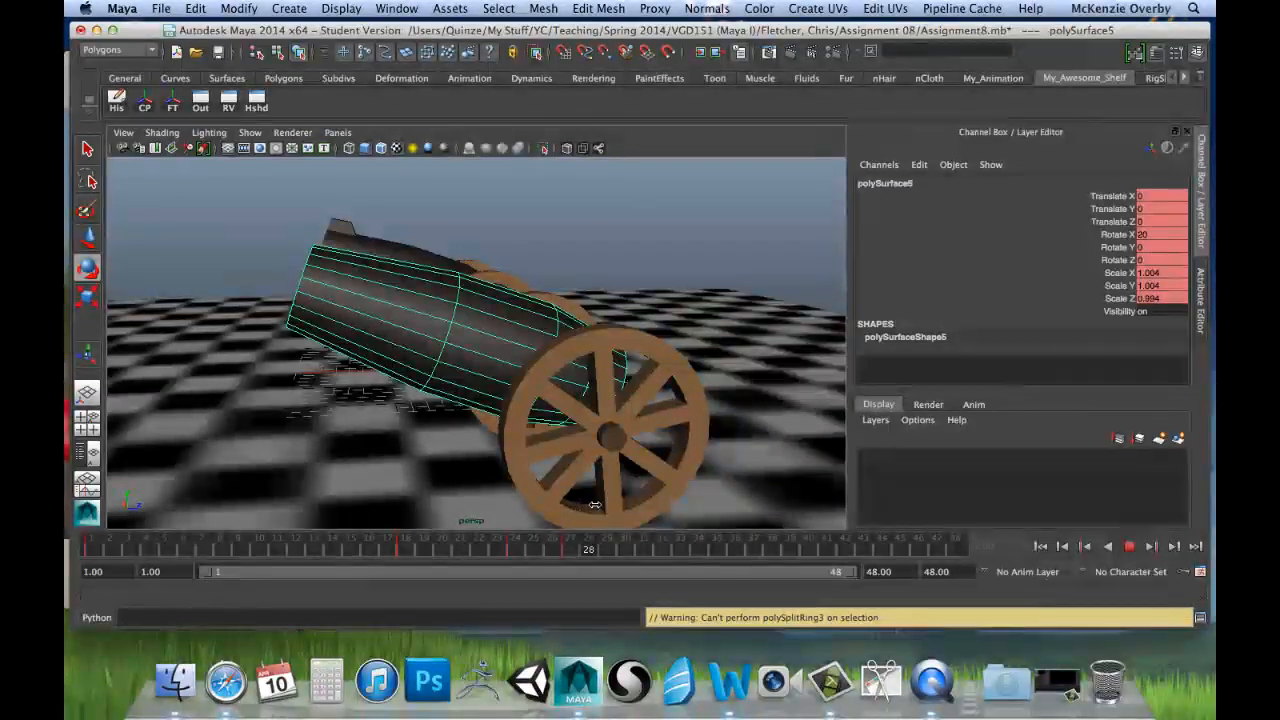
key(Escape)
Step: Compare the two cannonballs' channels from the front of the cannons and replay the first cannonball's animation
key(e)
alt+drag(335, 364, 493, 372)
click(550, 342)
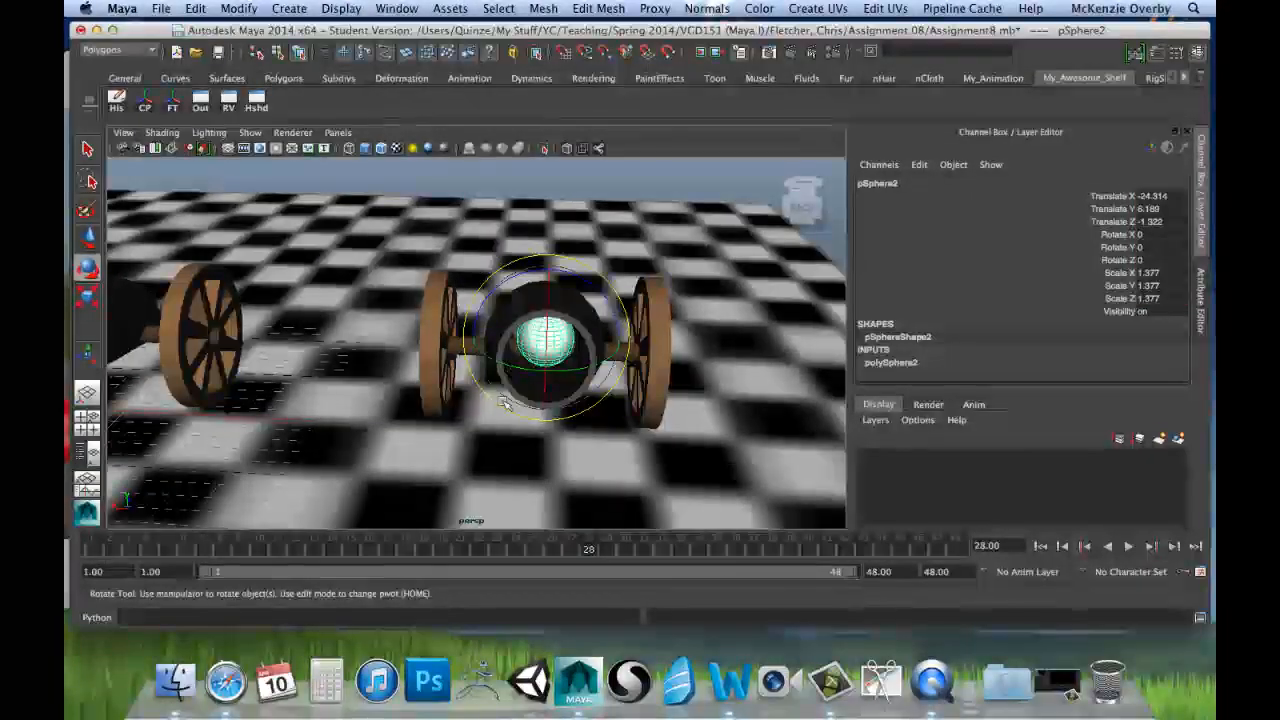
alt+drag(390, 400, 358, 383)
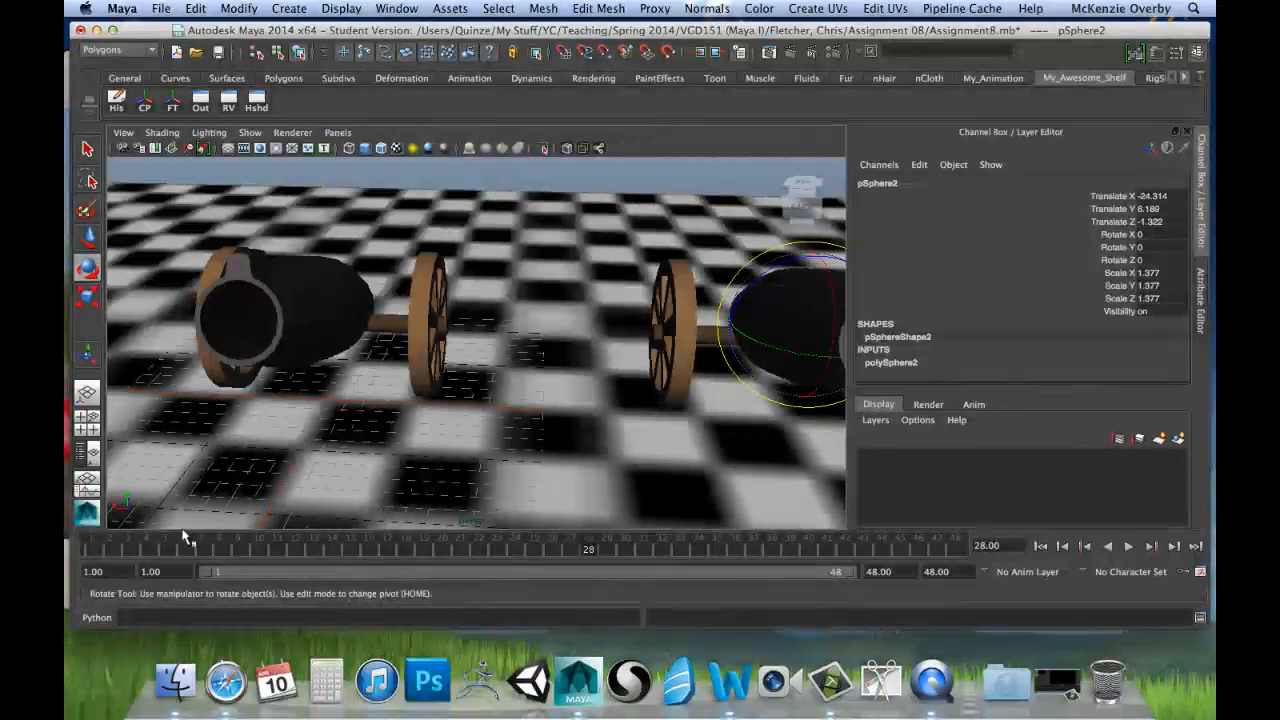
drag(140, 551, 78, 549)
alt+drag(213, 415, 270, 395)
click(285, 316)
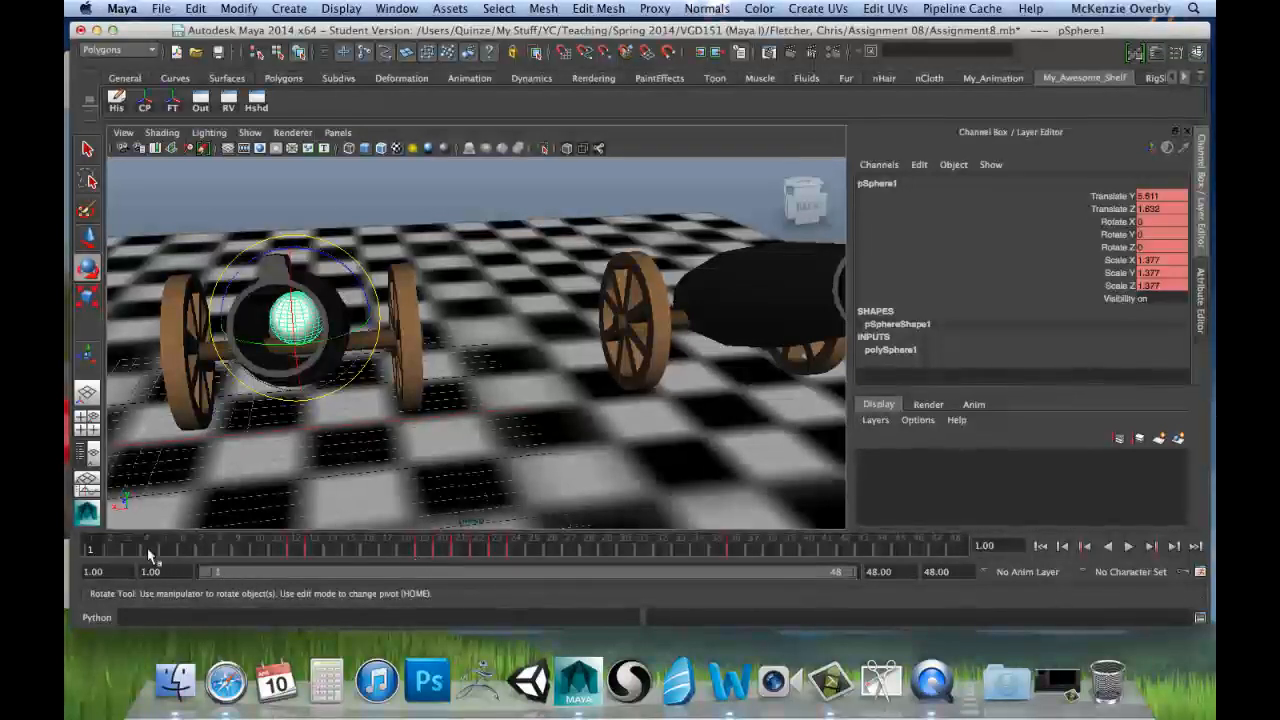
key(alt+v)
drag(213, 562, 92, 553)
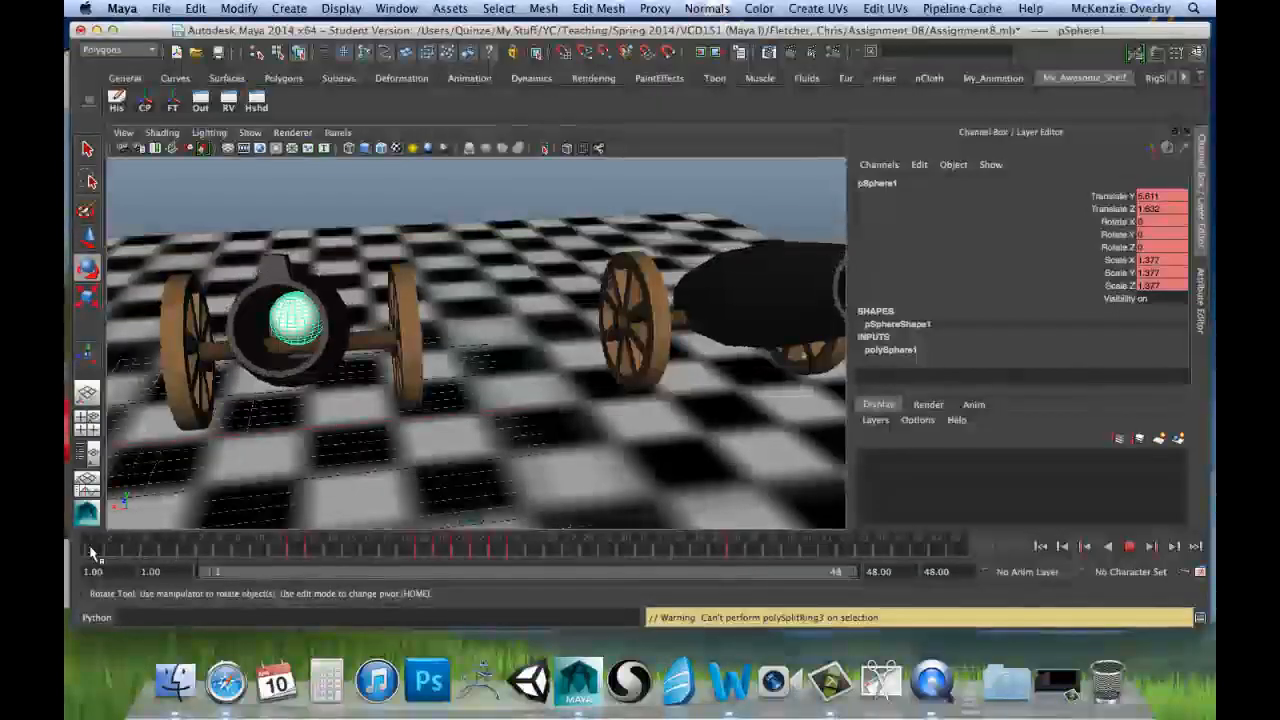
Step: Select the cannonball in the second cannon and freeze its transformations
alt+drag(602, 432, 529, 457)
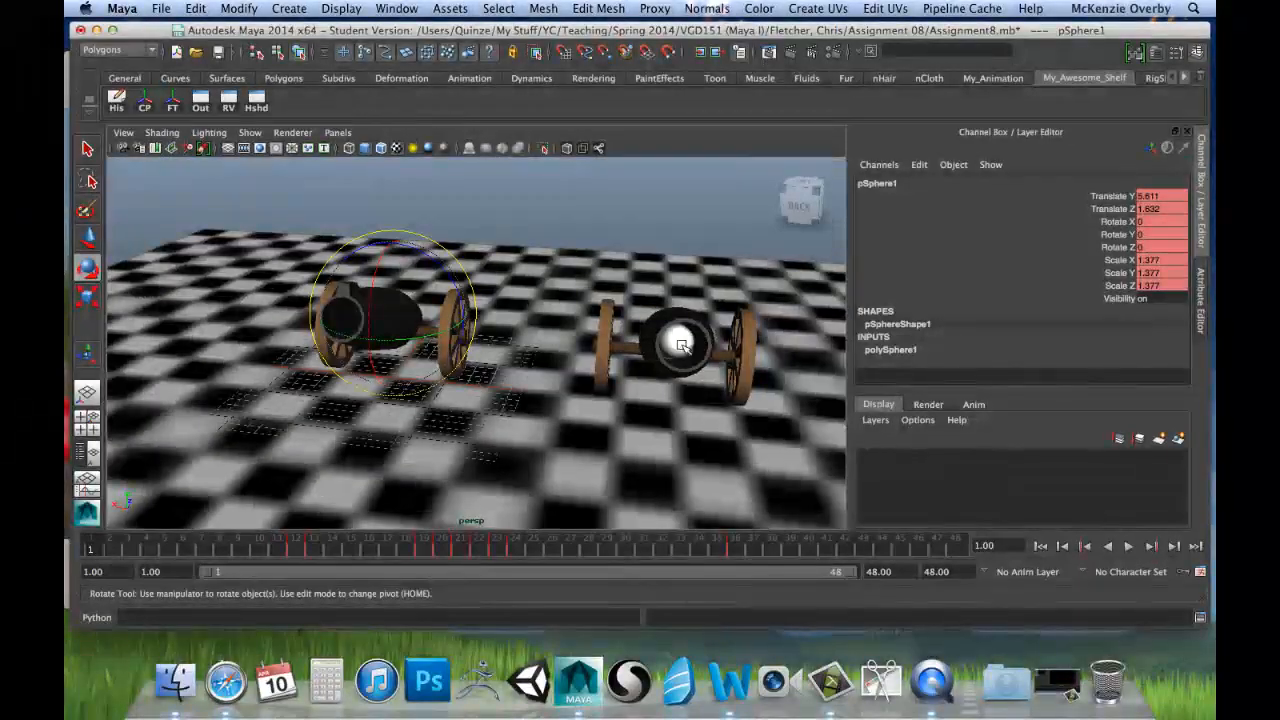
click(680, 345)
alt+drag(680, 345, 694, 403)
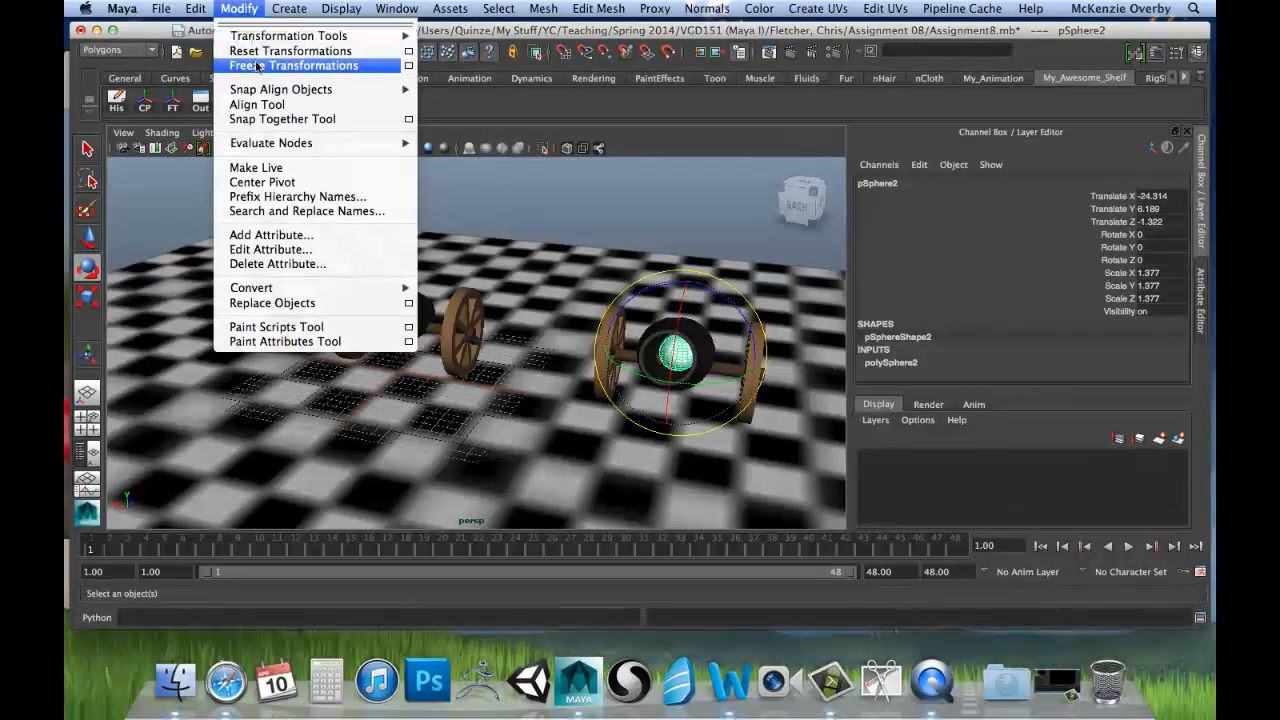
click(257, 66)
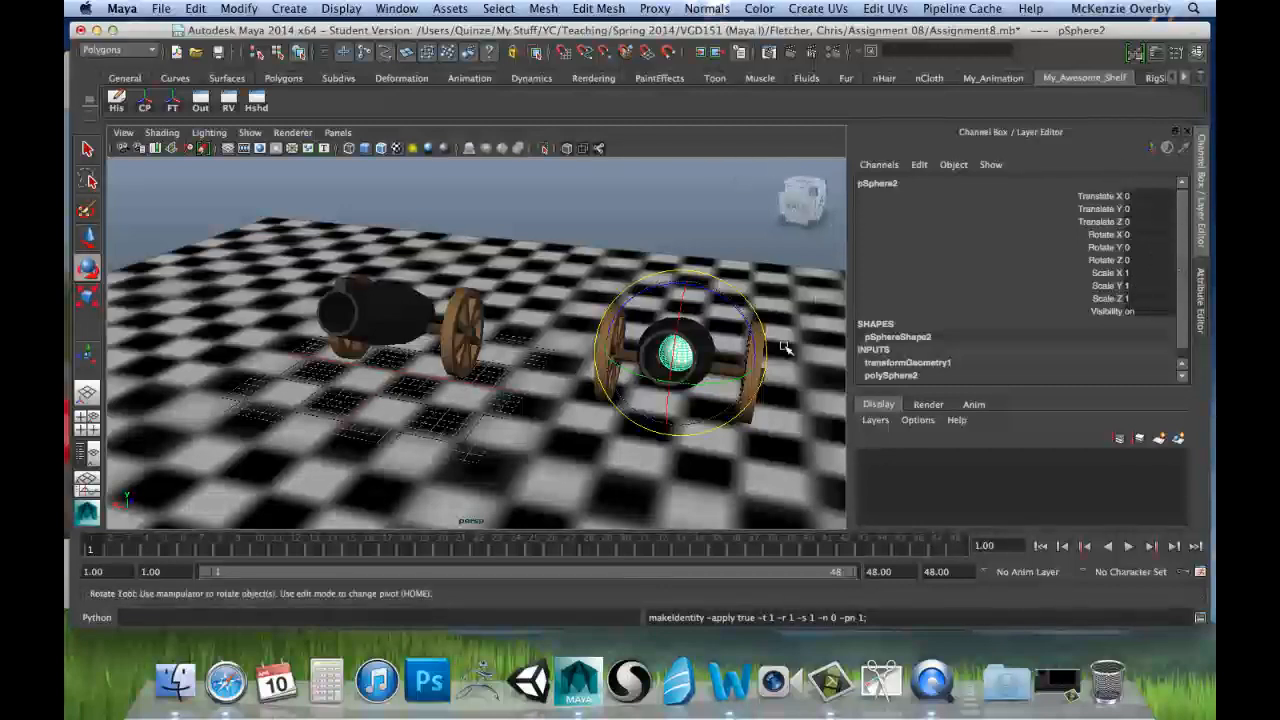
Step: At frame 18, move the second cannonball back and down inside its barrel to about Translate Y -0.667 and Translate Z 1.998
alt+drag(722, 318, 745, 378)
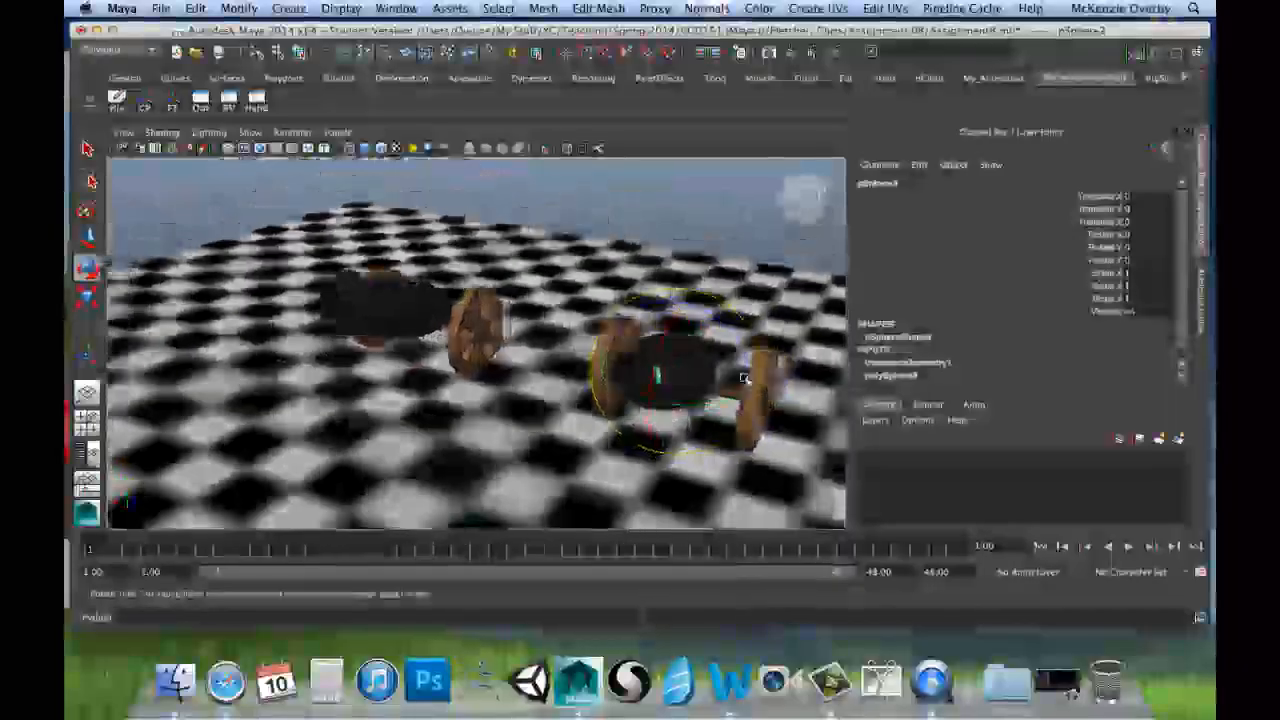
alt+drag(603, 378, 460, 372)
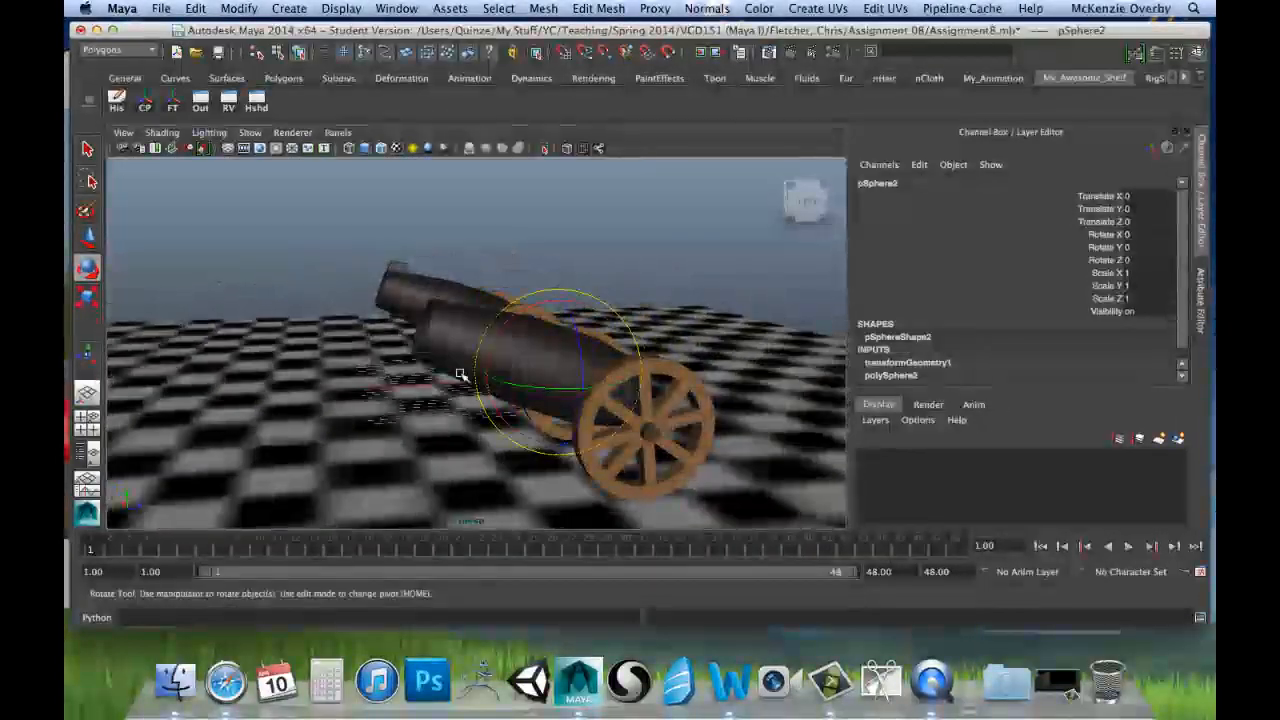
drag(95, 543, 403, 556)
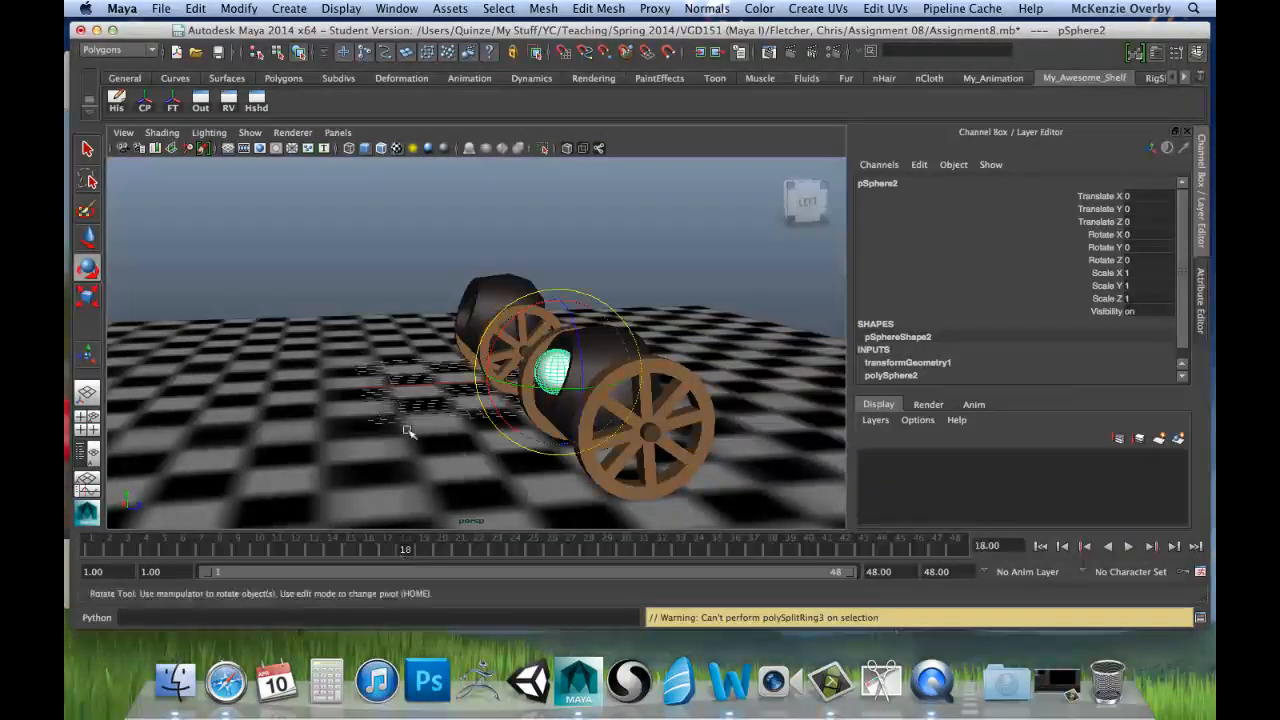
alt+drag(407, 431, 360, 421)
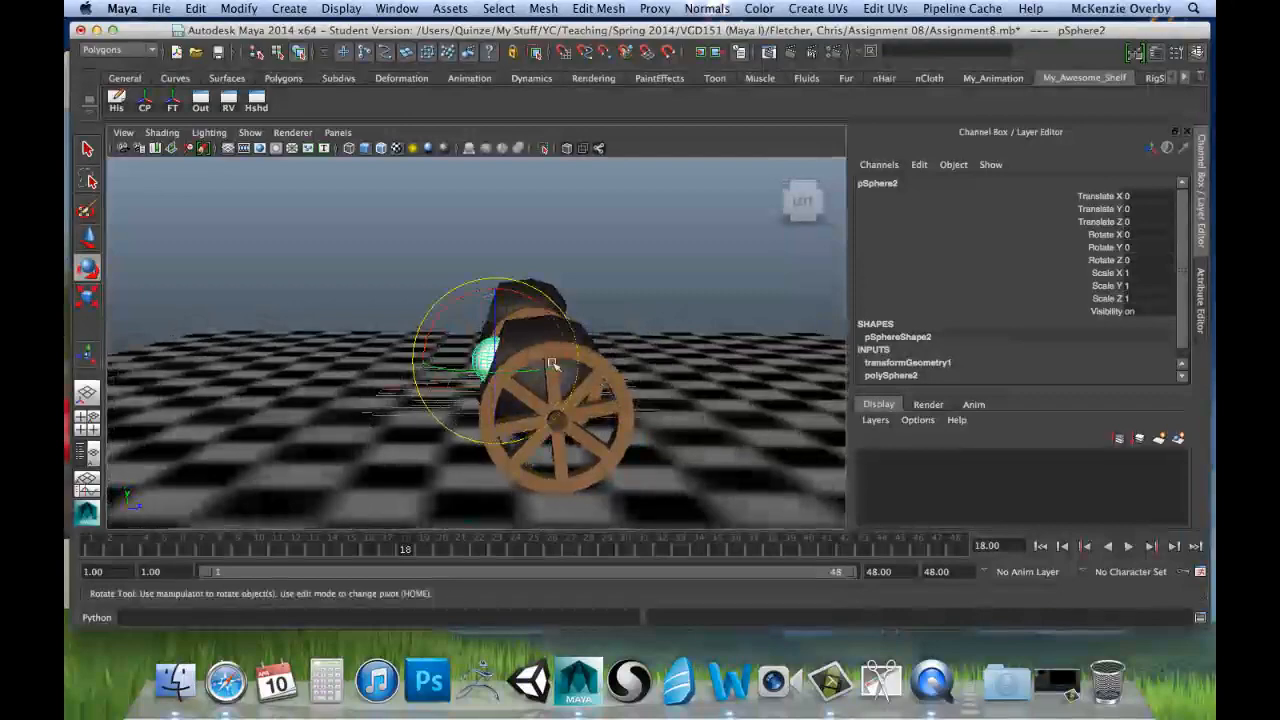
alt+drag(552, 366, 371, 403)
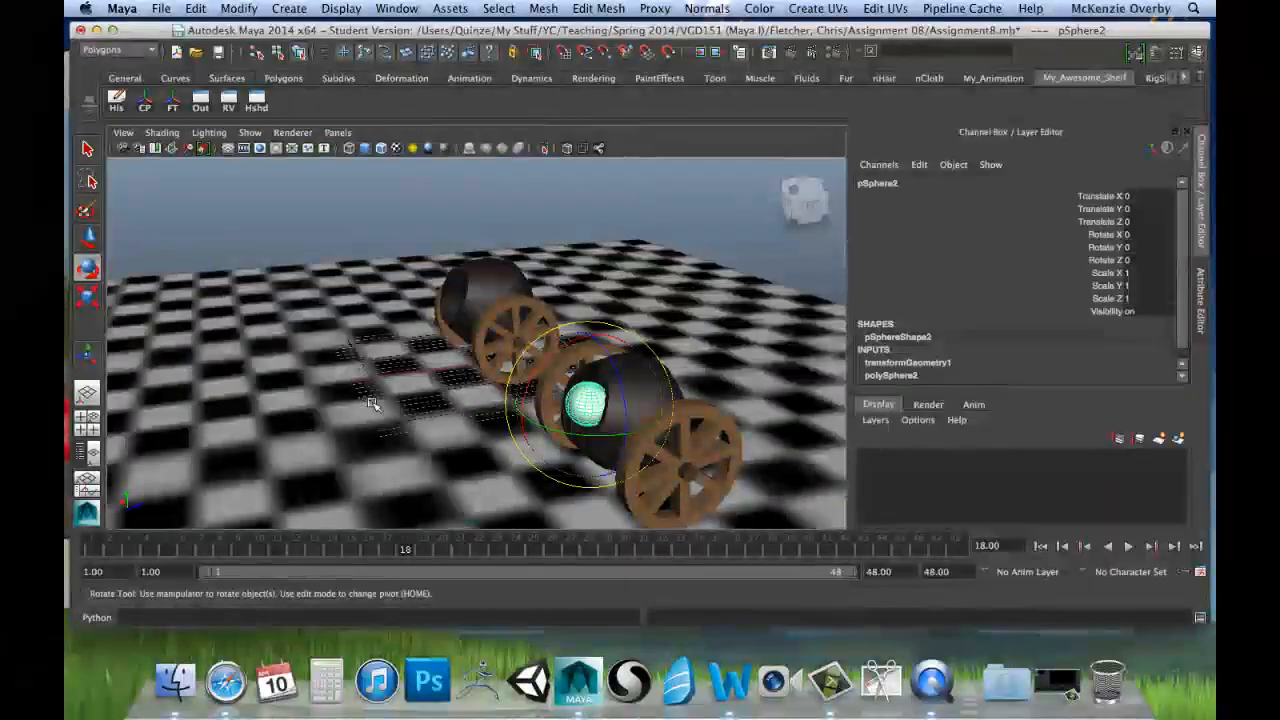
key(w)
alt+drag(567, 440, 560, 500)
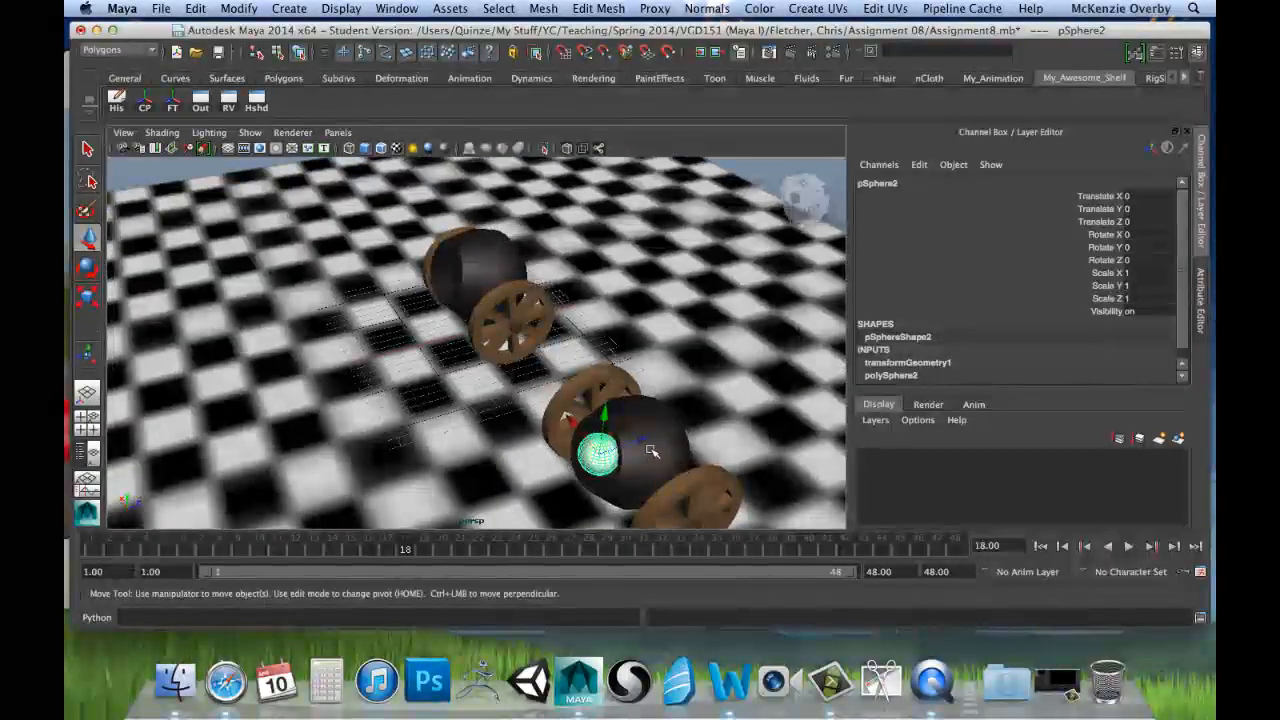
drag(637, 441, 646, 441)
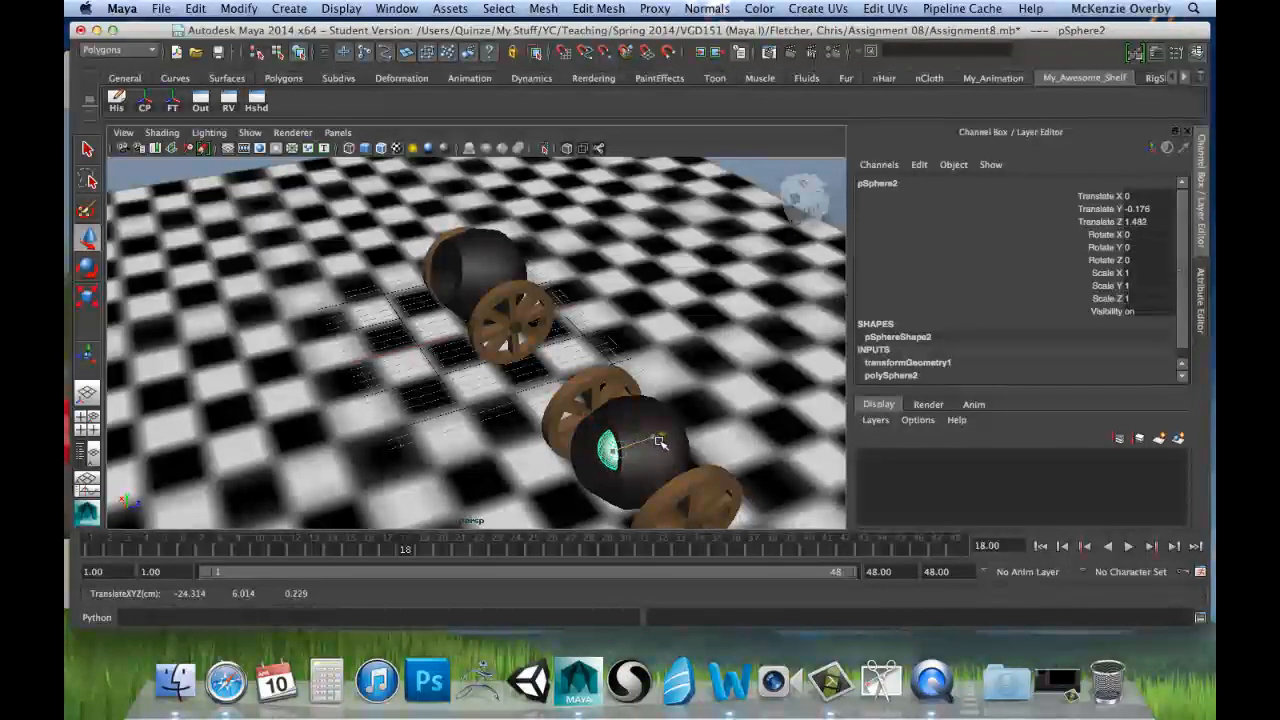
alt+drag(668, 462, 618, 423)
mouse_move(539, 310)
mouse_down()
mouse_move(688, 292)
mouse_move(624, 312)
mouse_move(580, 303)
mouse_move(546, 326)
mouse_up()
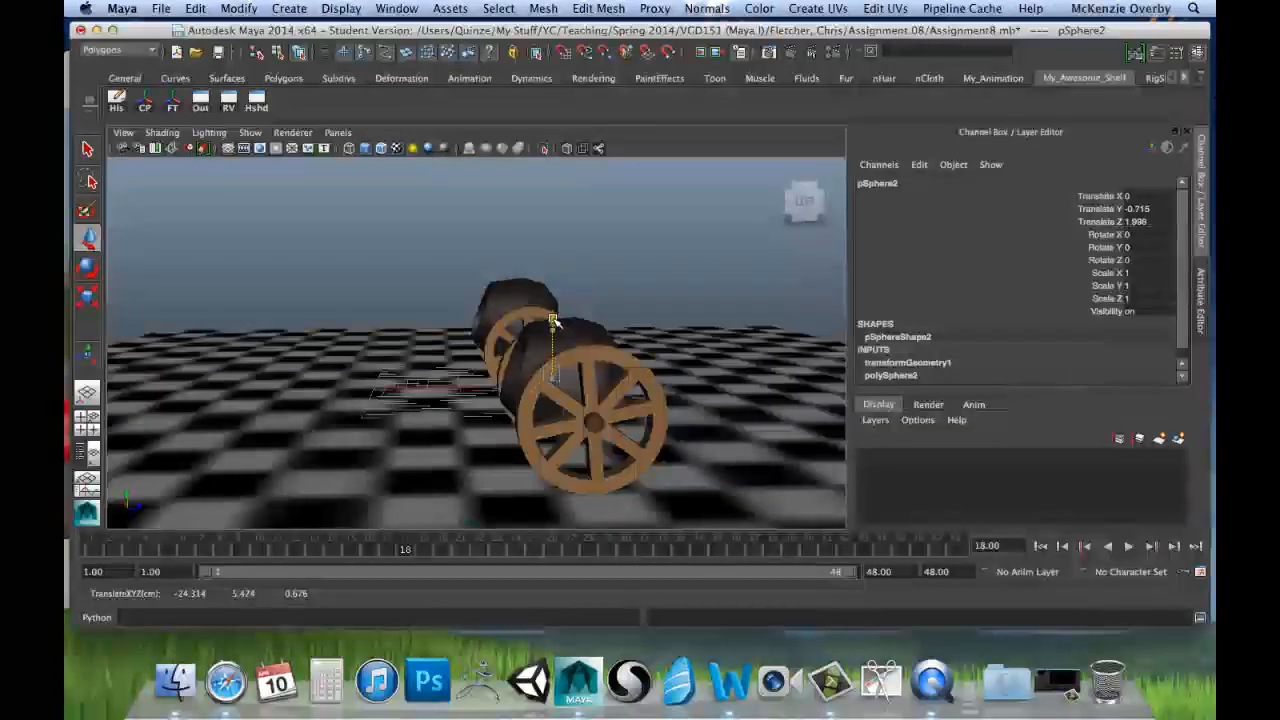
Step: Play and scrub the animation to frame 23, and inspect the second cannonball's fit inside the barrel there and at frame 1
click(90, 545)
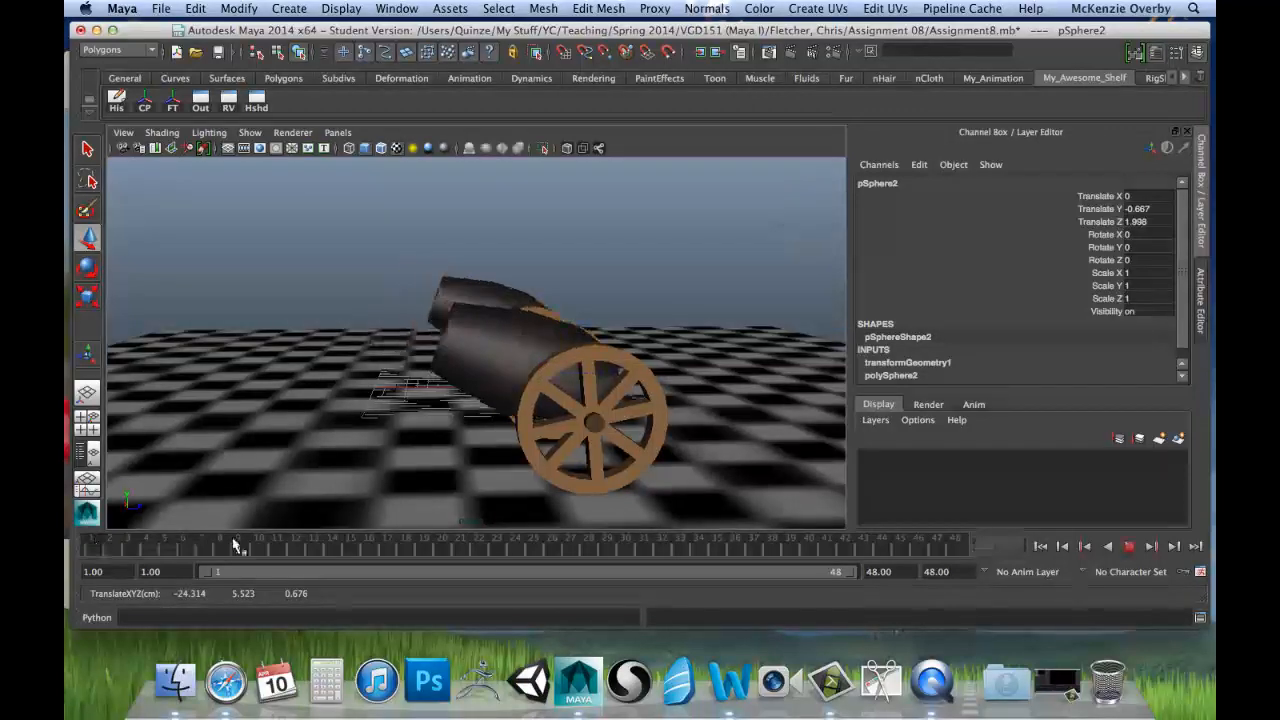
key(alt+v)
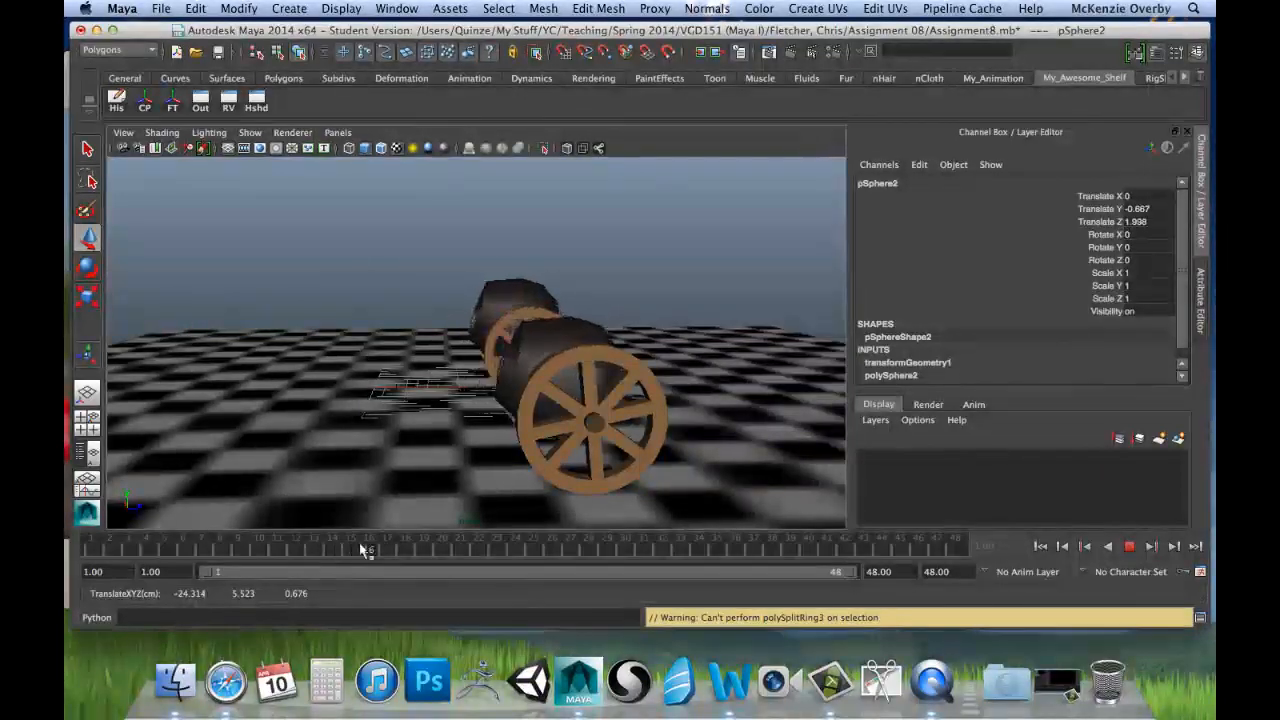
drag(536, 549, 500, 552)
drag(368, 557, 497, 551)
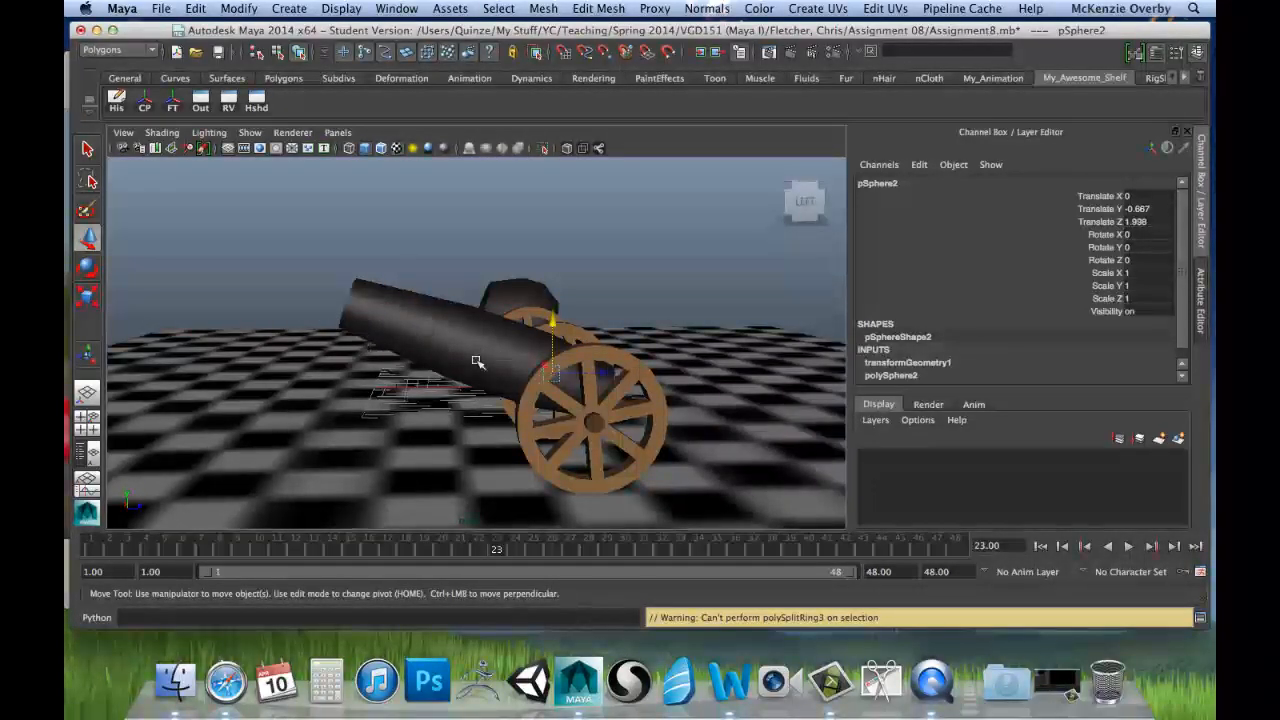
mouse_move(480, 363)
alt+mouse_down()
mouse_move(590, 402)
mouse_move(690, 394)
mouse_move(730, 375)
mouse_move(471, 374)
alt+mouse_up()
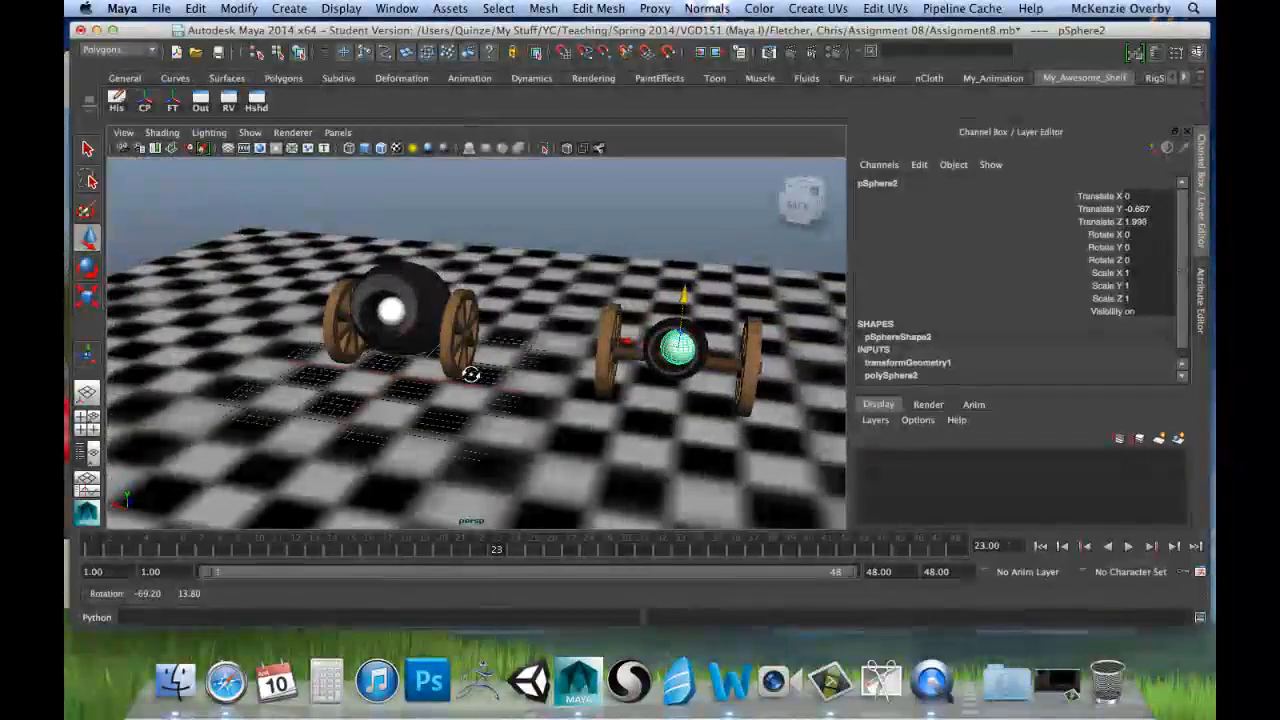
alt+drag(725, 436, 620, 422)
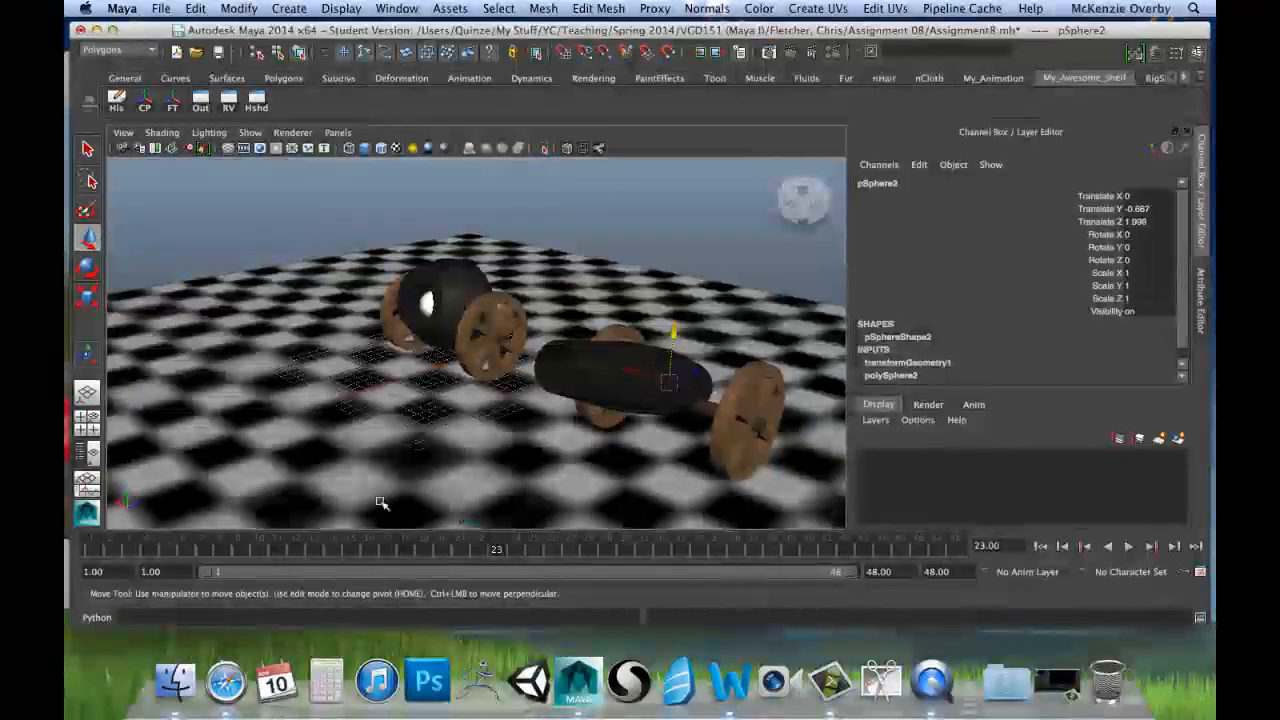
click(90, 550)
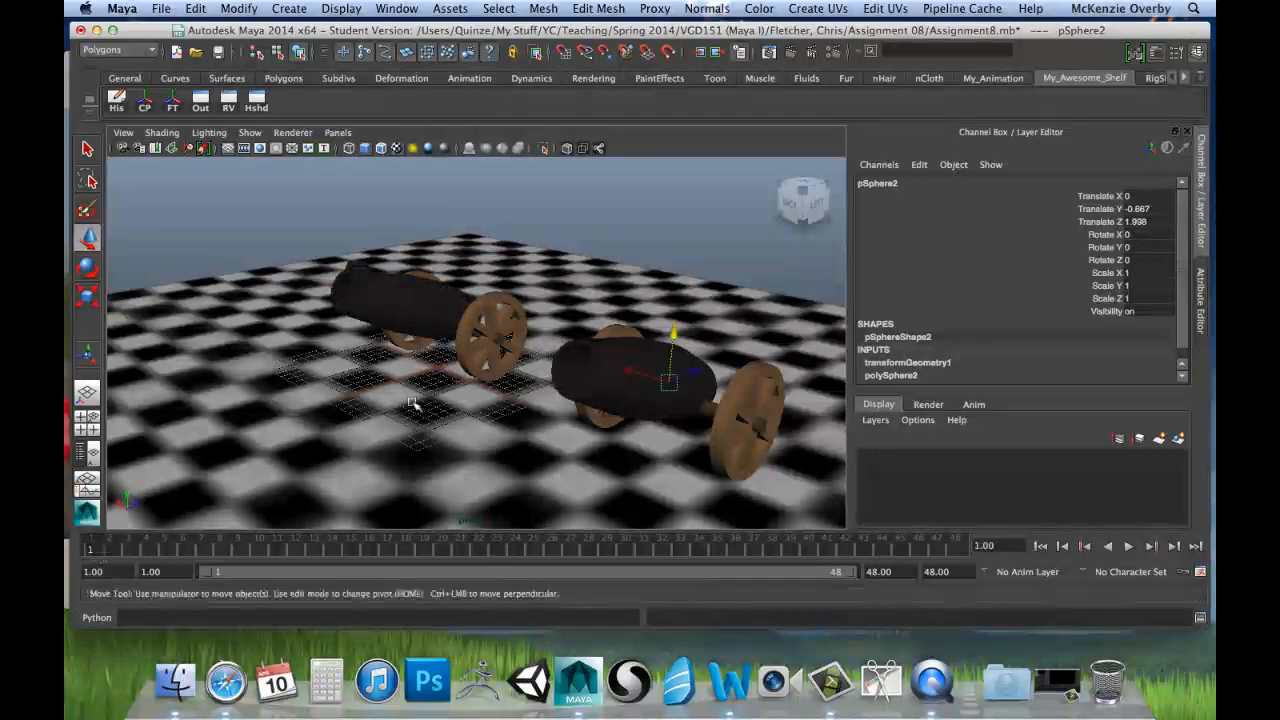
alt+drag(432, 430, 565, 393)
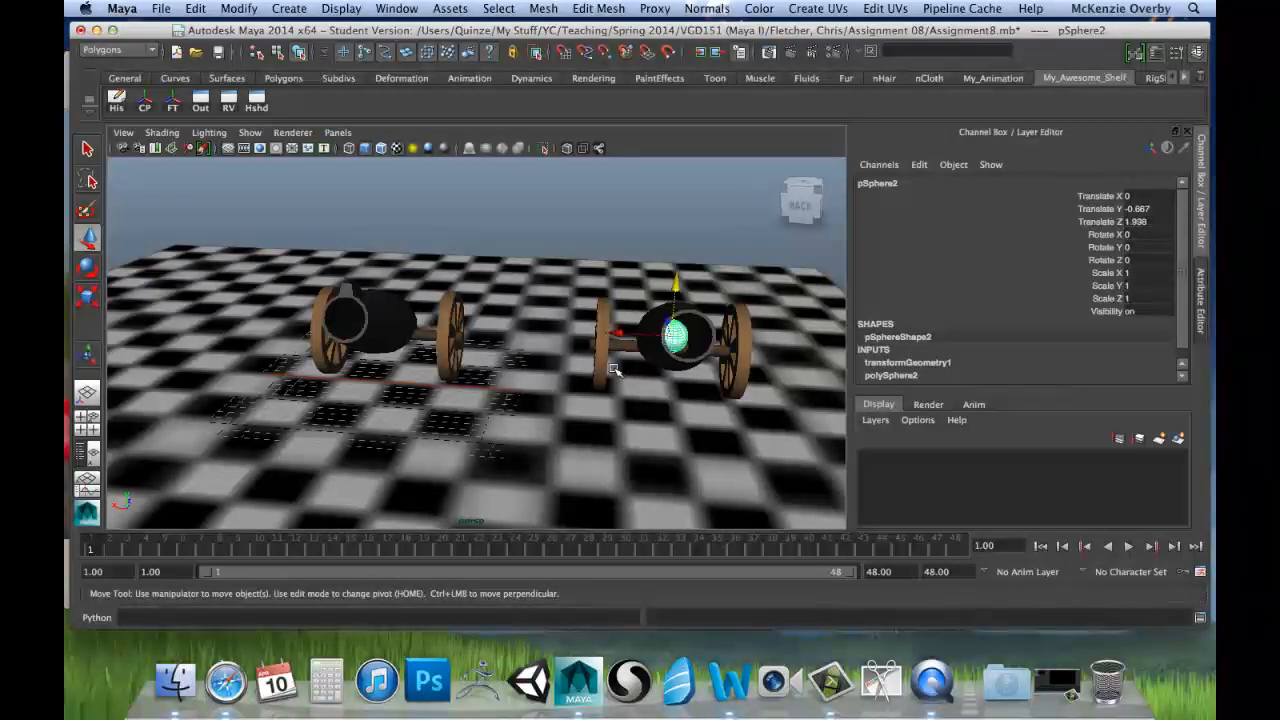
key(s)
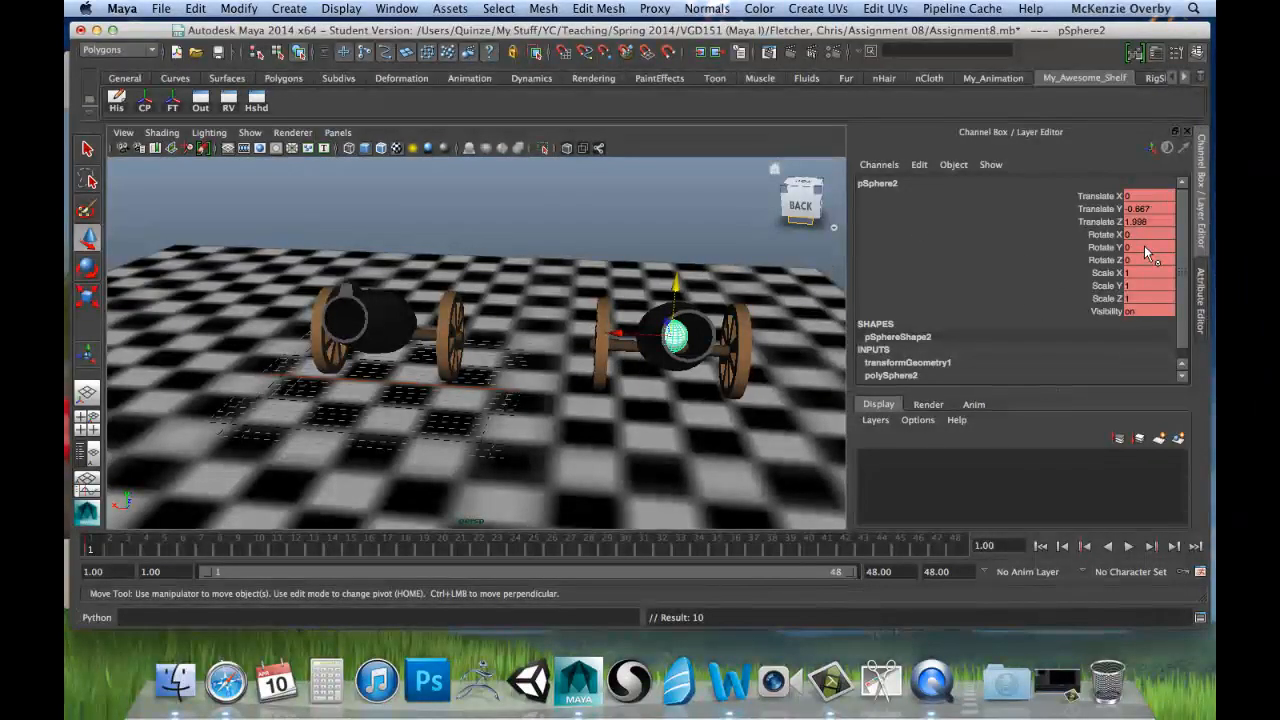
alt+drag(802, 331, 708, 333)
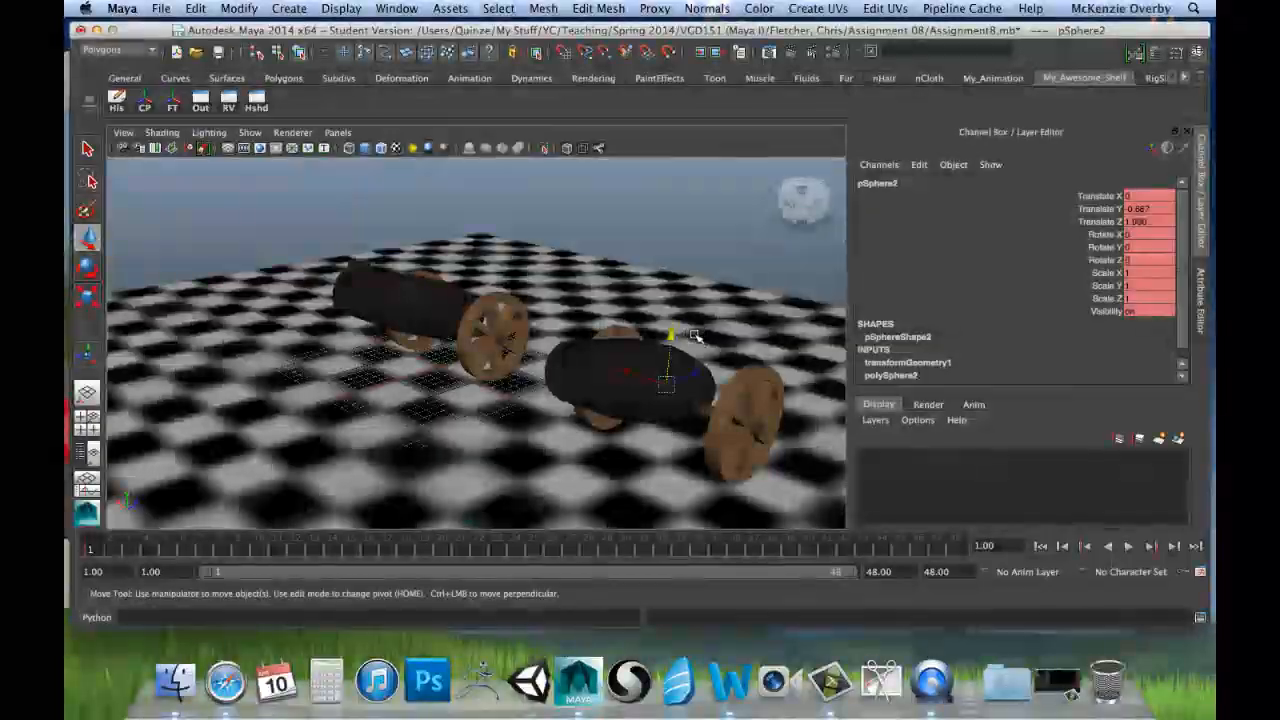
key(ctrl+z)
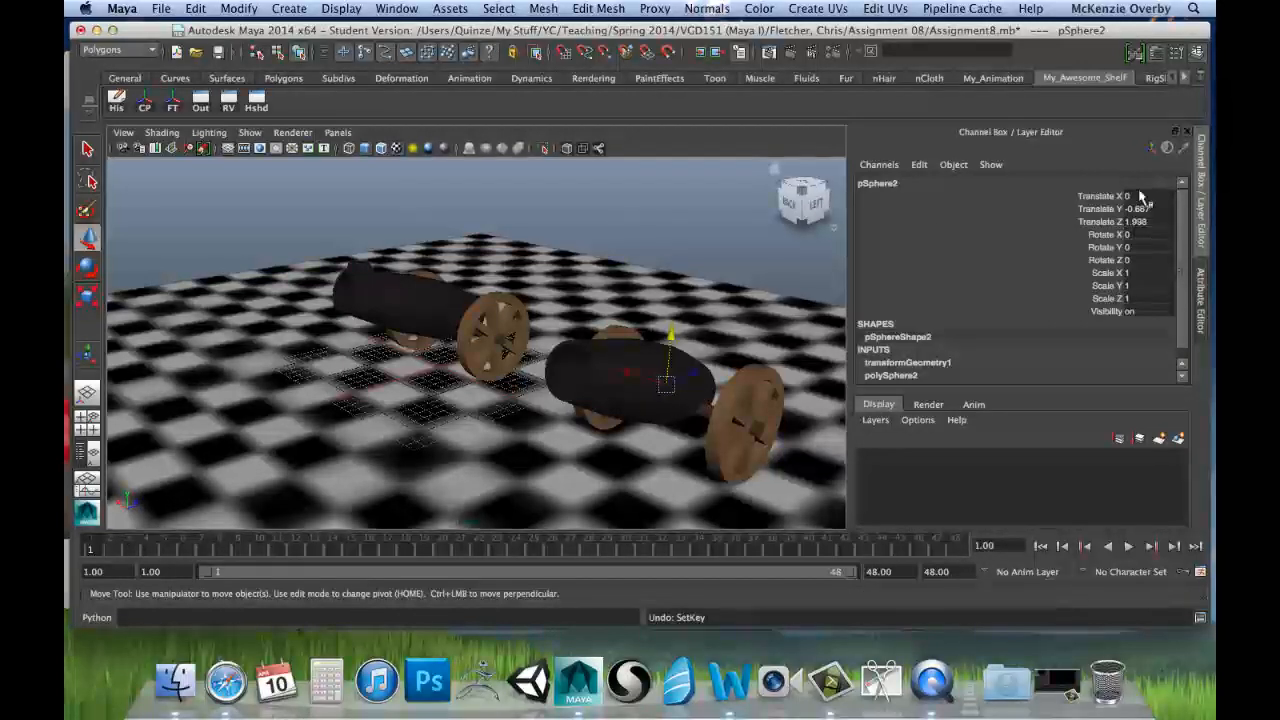
Step: Freeze the second cannonball's transformations at its new position and key all its channels at frame 1
click(240, 9)
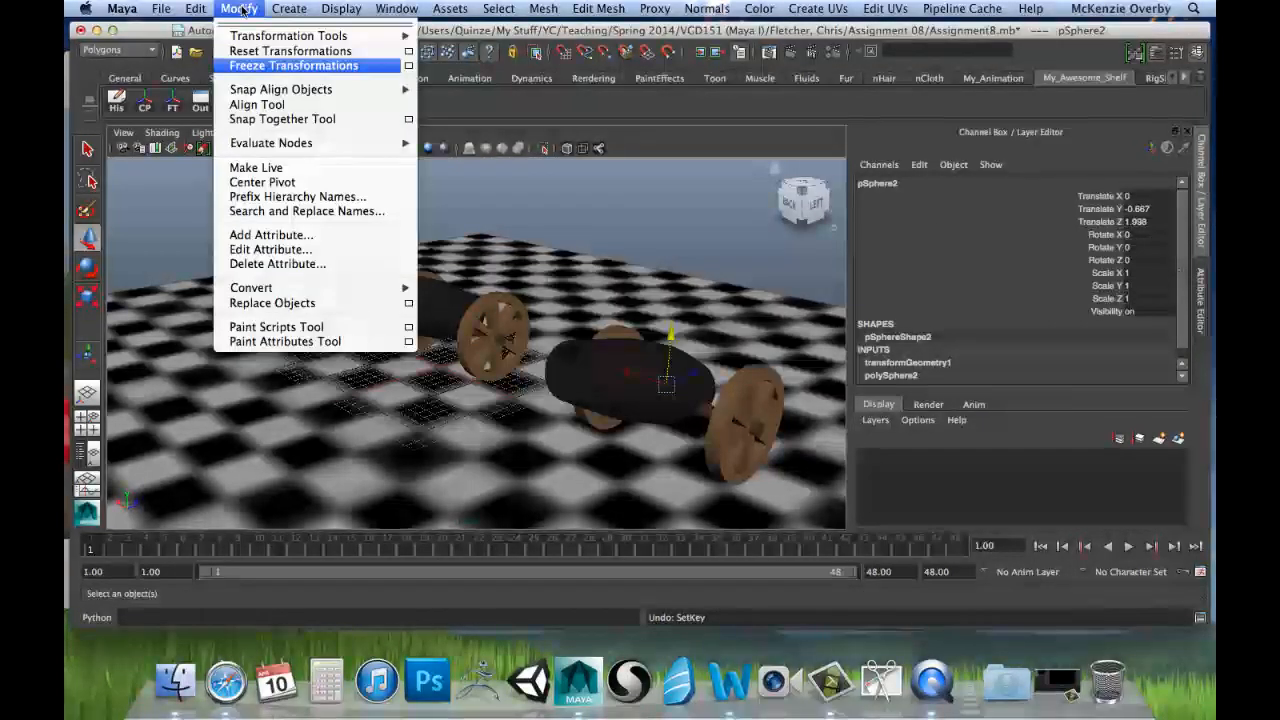
click(293, 65)
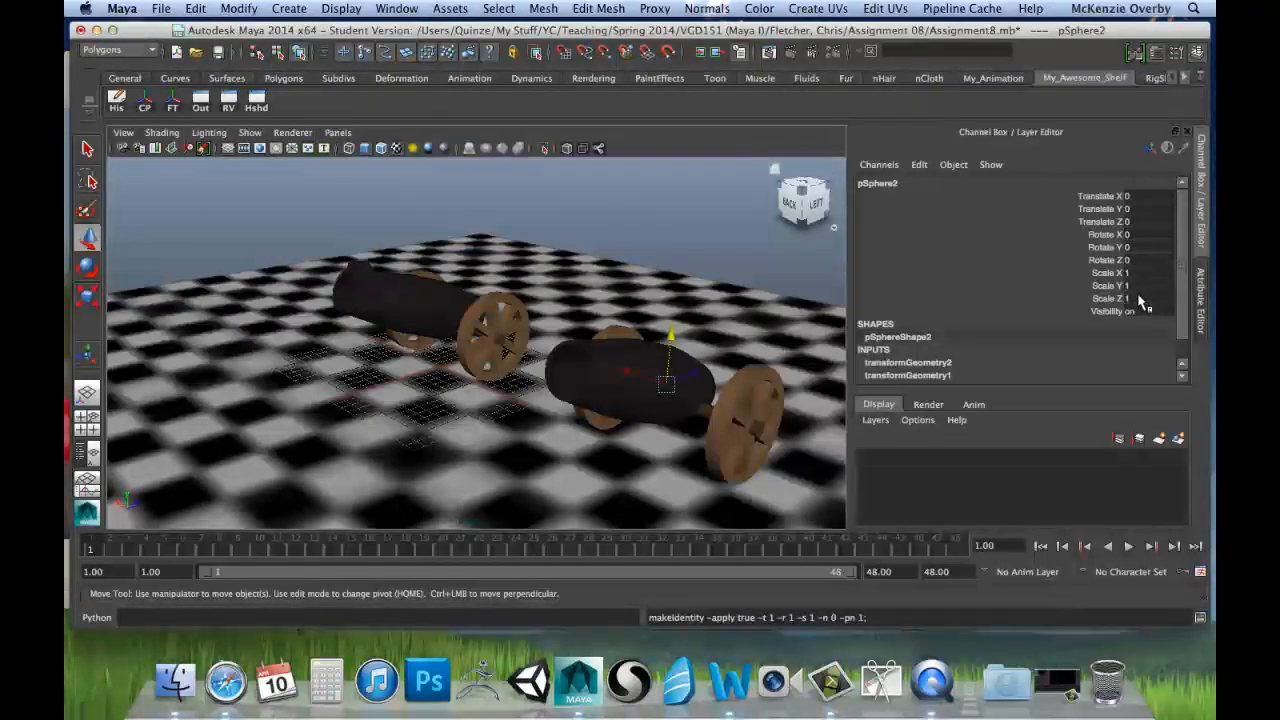
key(s)
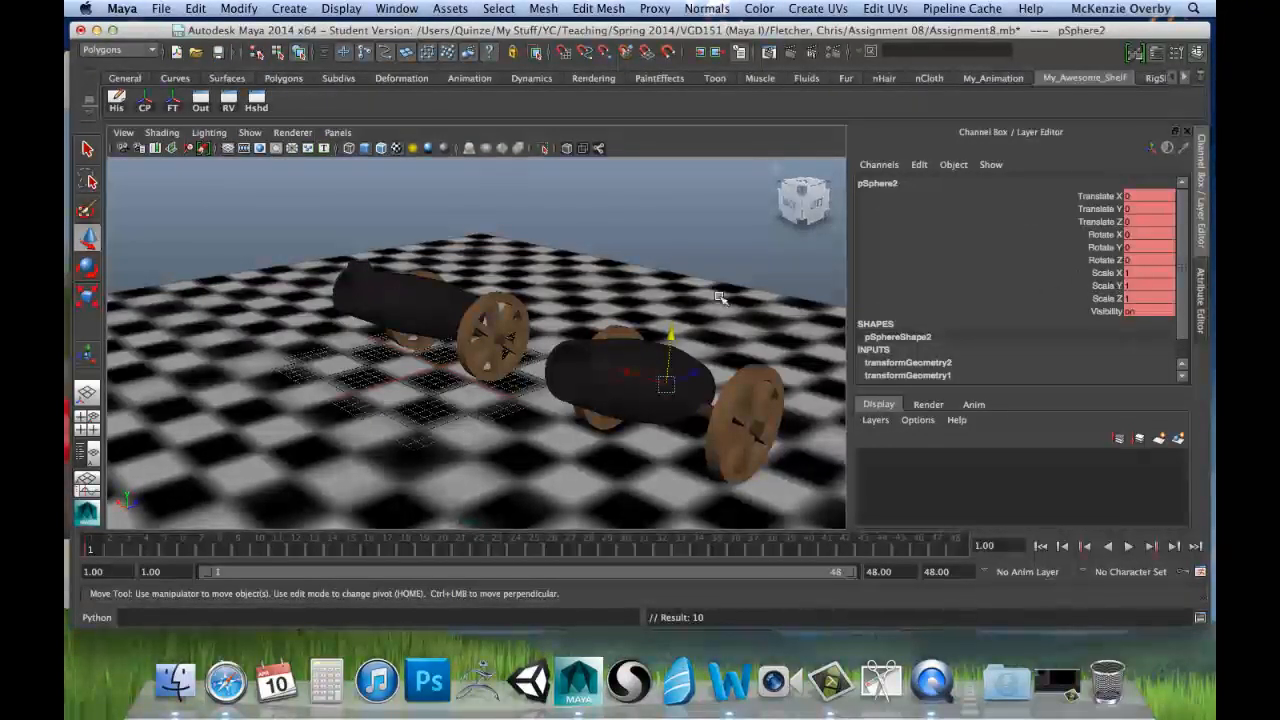
Step: At frame 23, move the second cannonball to the barrel's muzzle at about Translate X 0.104, Y 3.889 and Z -10.825
alt+drag(413, 433, 833, 400)
alt+drag(723, 374, 658, 376)
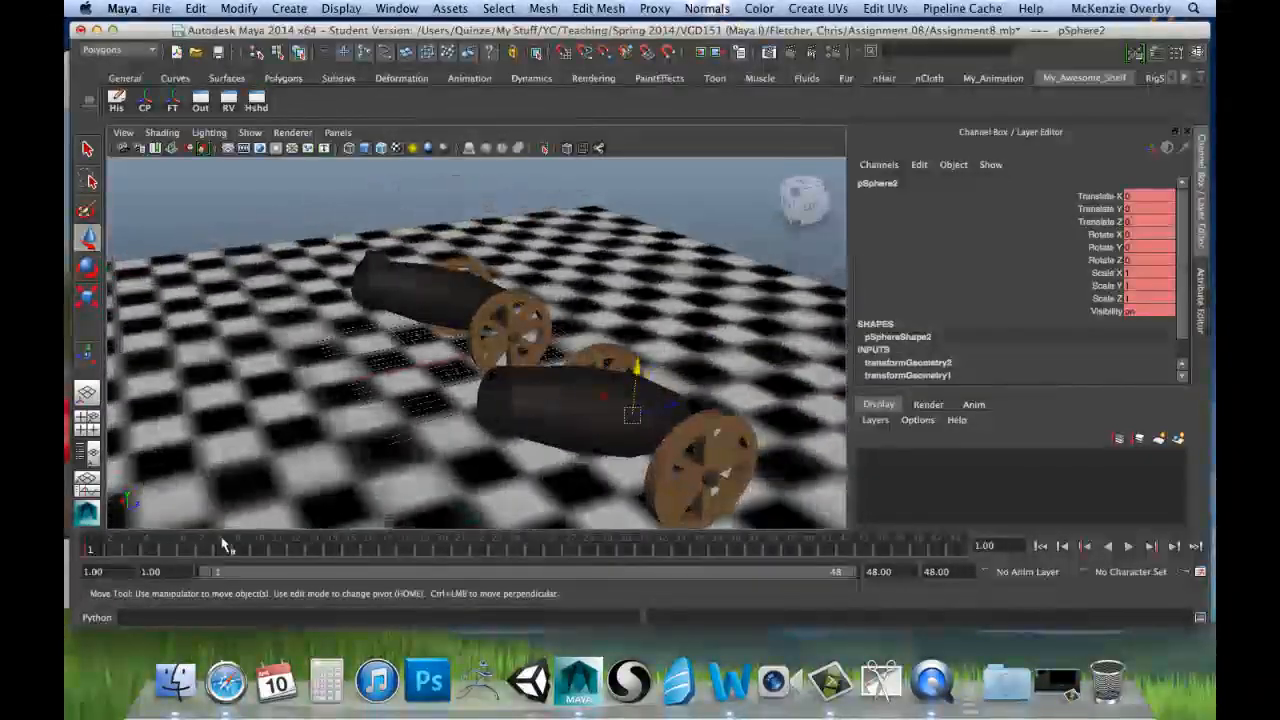
key(alt+v)
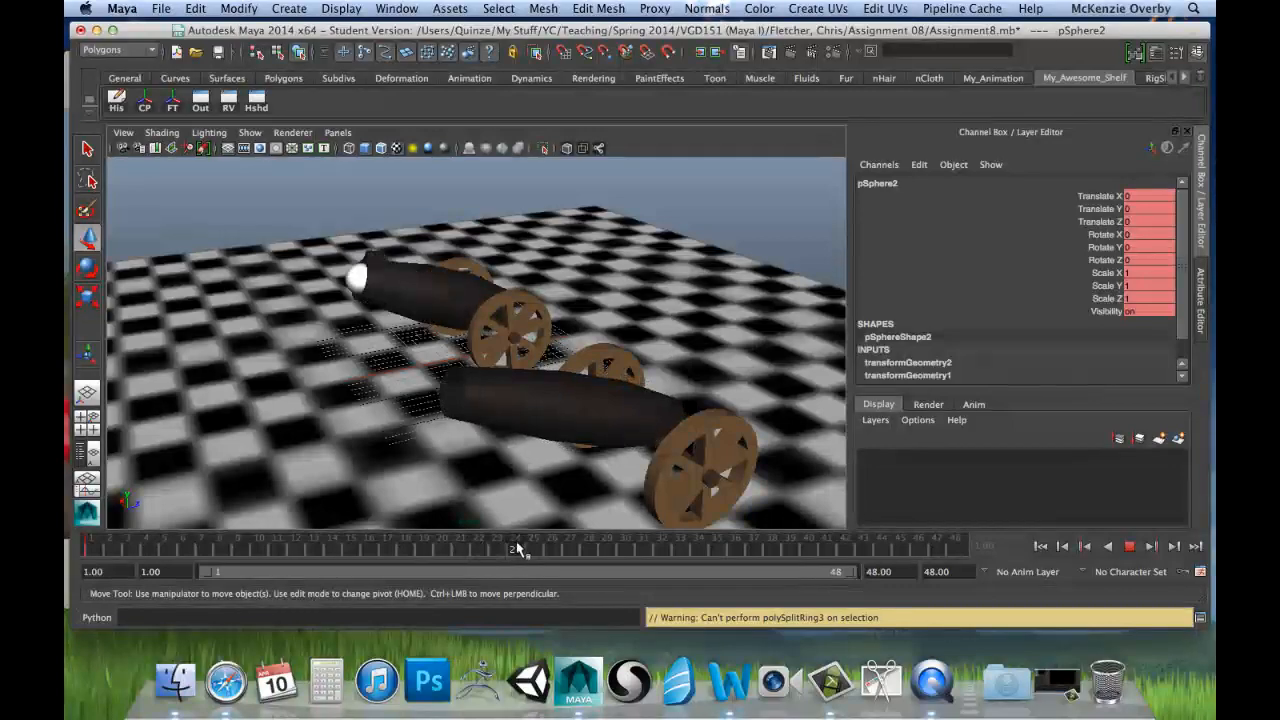
click(497, 548)
alt+drag(491, 466, 449, 449)
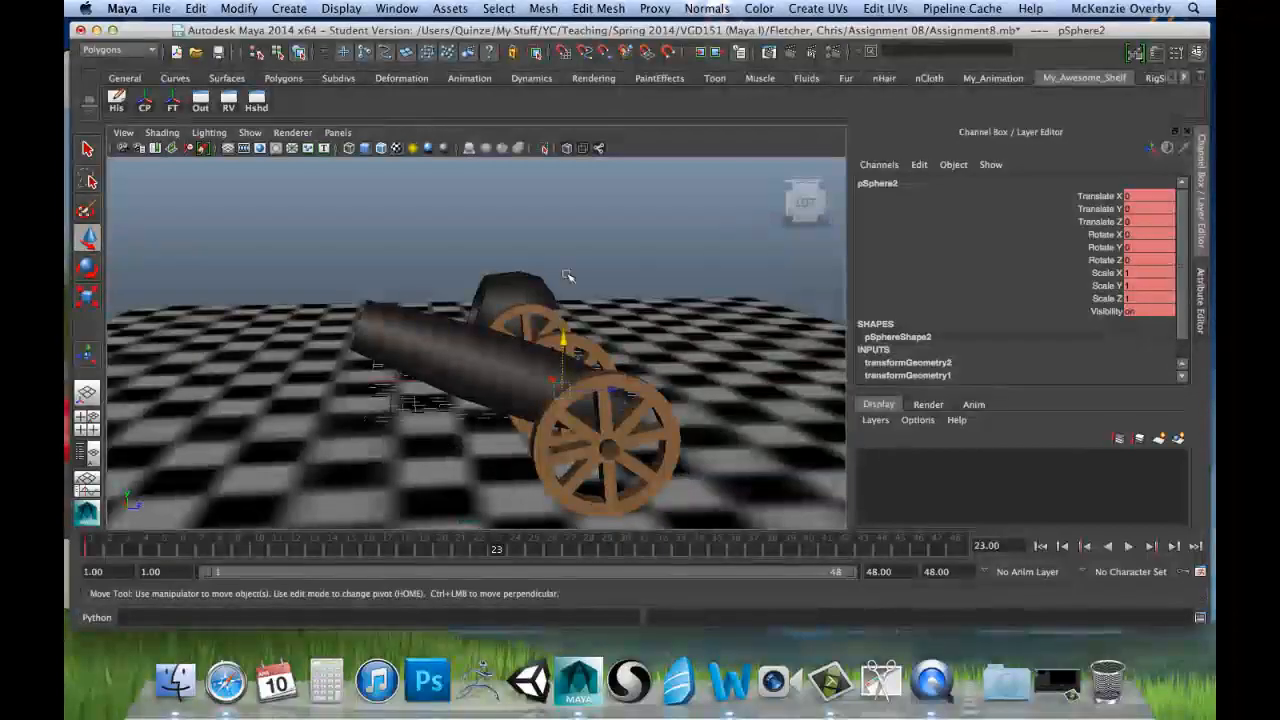
drag(619, 392, 457, 335)
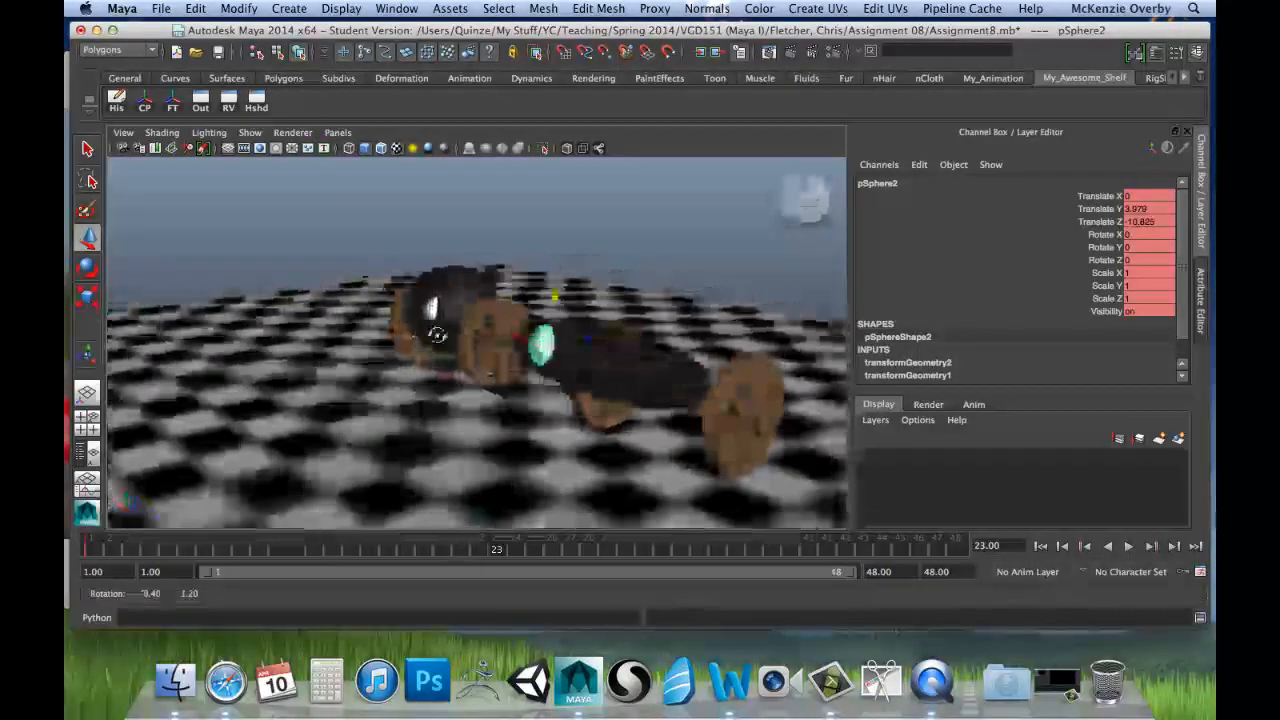
alt+drag(437, 334, 499, 337)
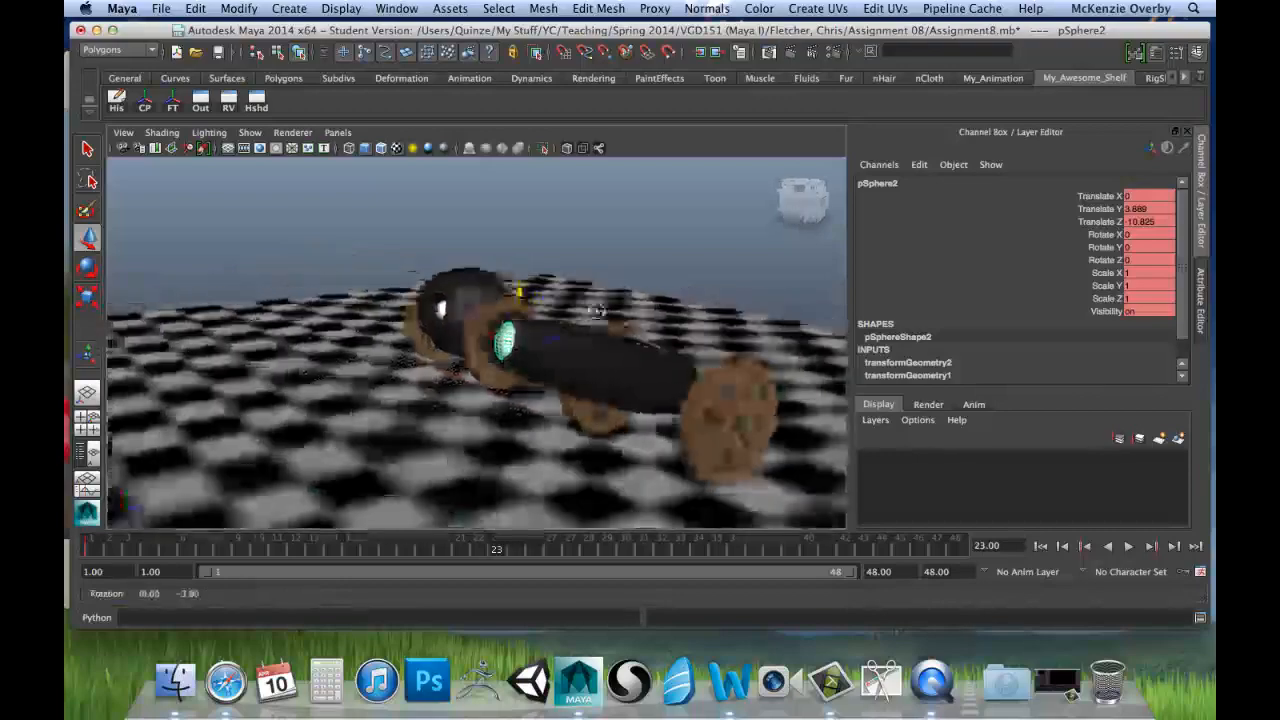
alt+drag(597, 311, 632, 341)
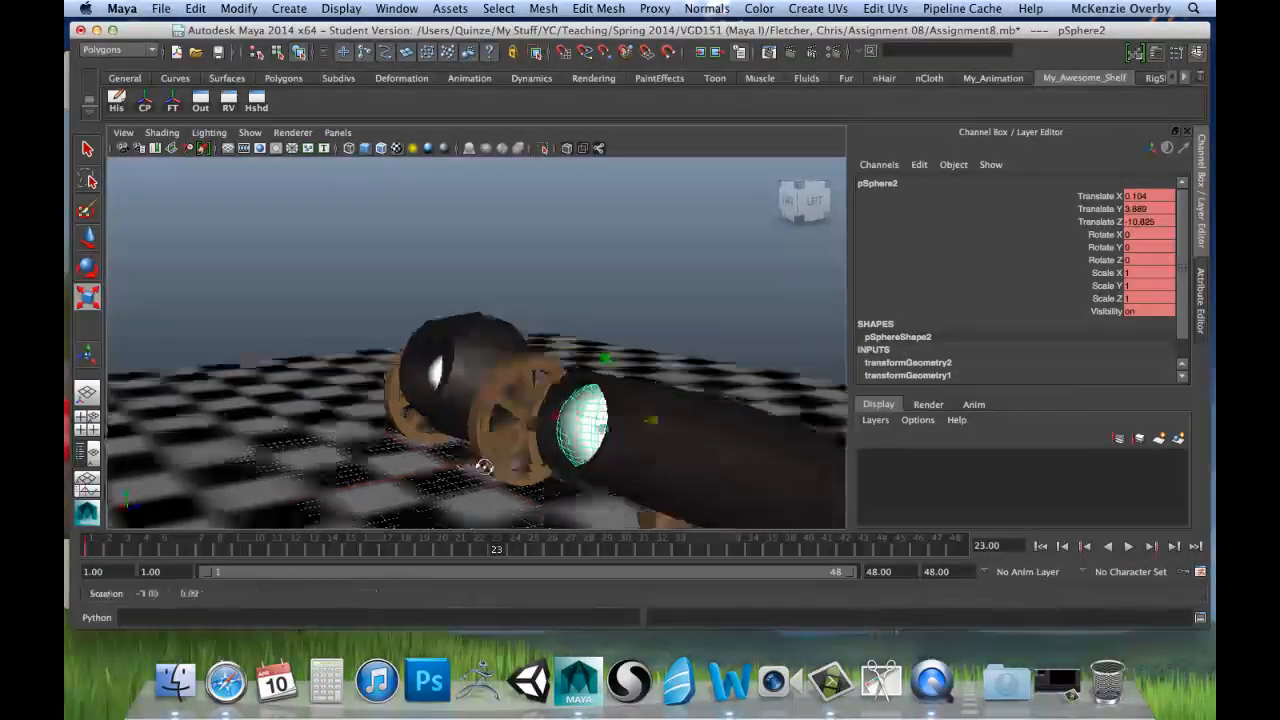
Step: At frame 23, stretch the second cannonball along the barrel's length to a Scale Z of about 2.042
alt+drag(484, 467, 543, 480)
alt+middle_drag(543, 480, 634, 439)
alt+drag(598, 441, 428, 441)
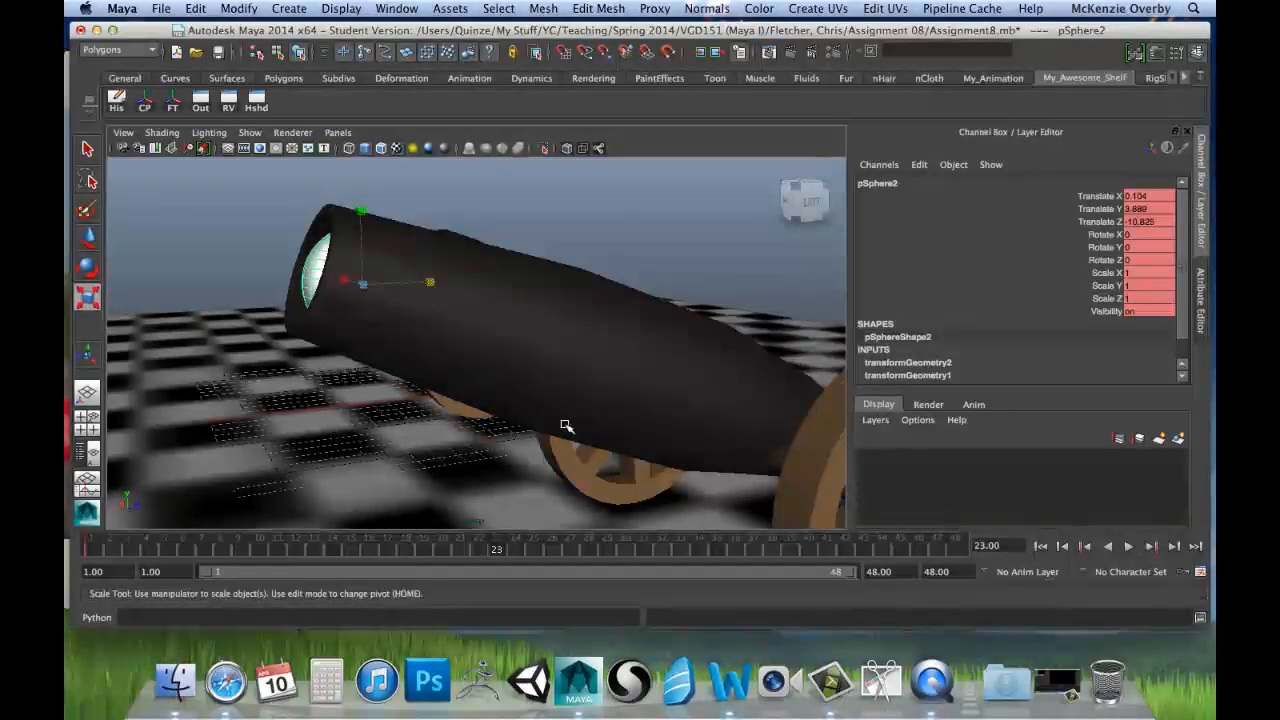
alt+drag(500, 379, 527, 381)
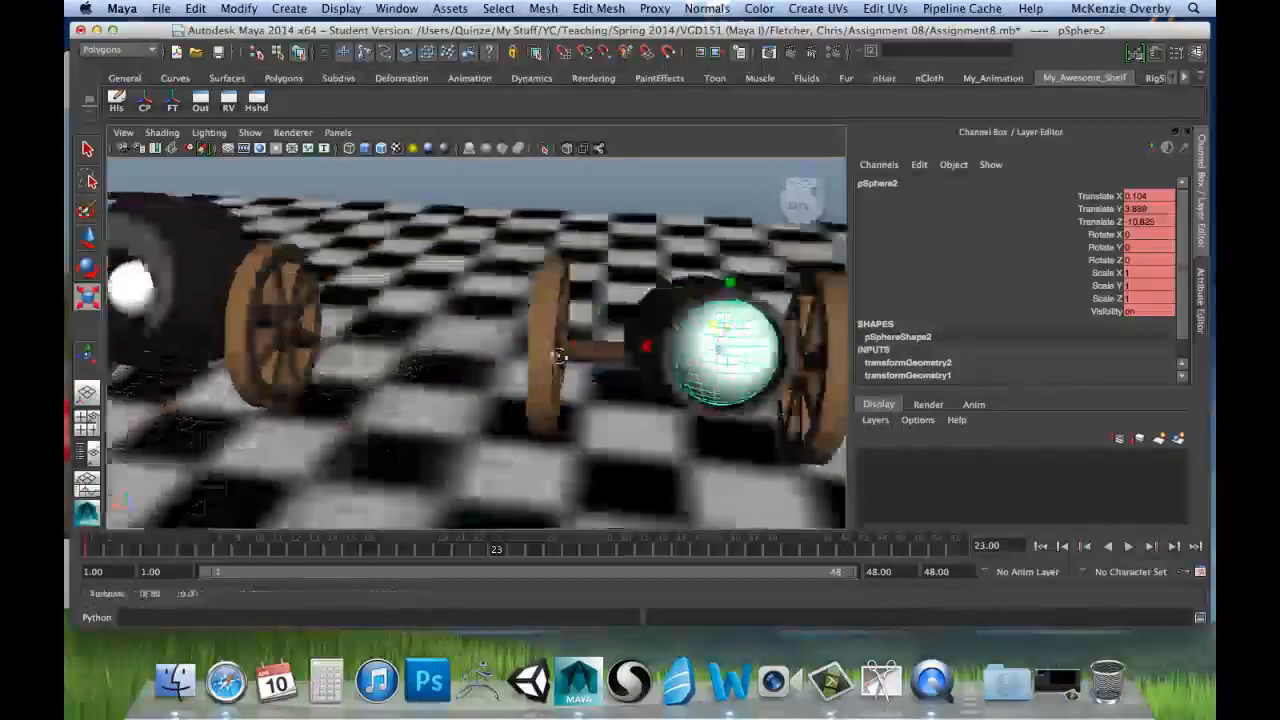
alt+drag(558, 355, 578, 352)
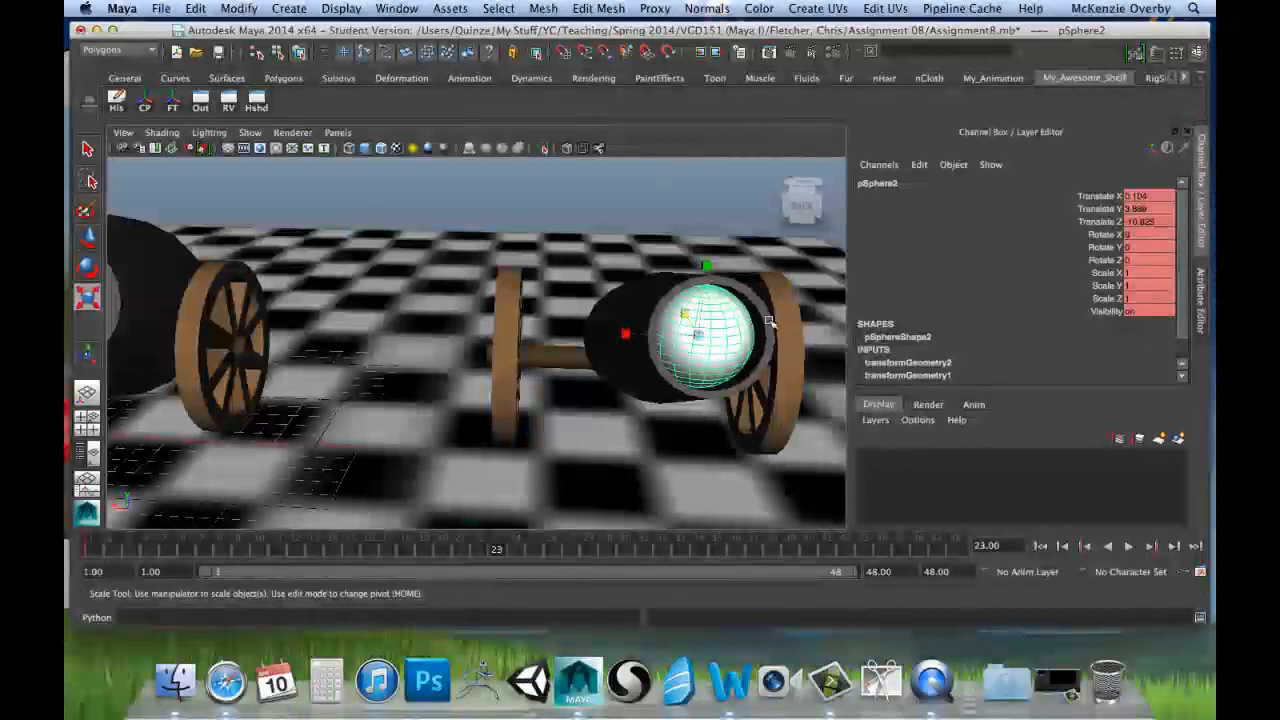
alt+drag(775, 360, 776, 361)
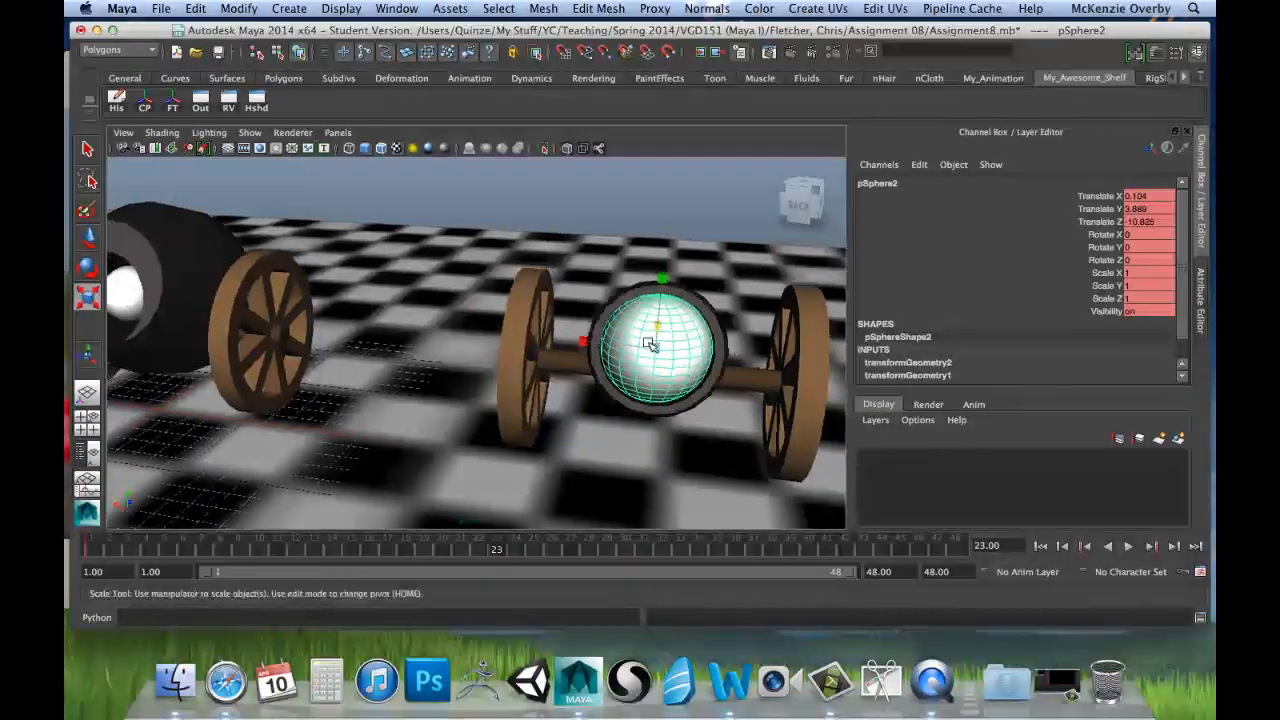
alt+drag(600, 353, 506, 356)
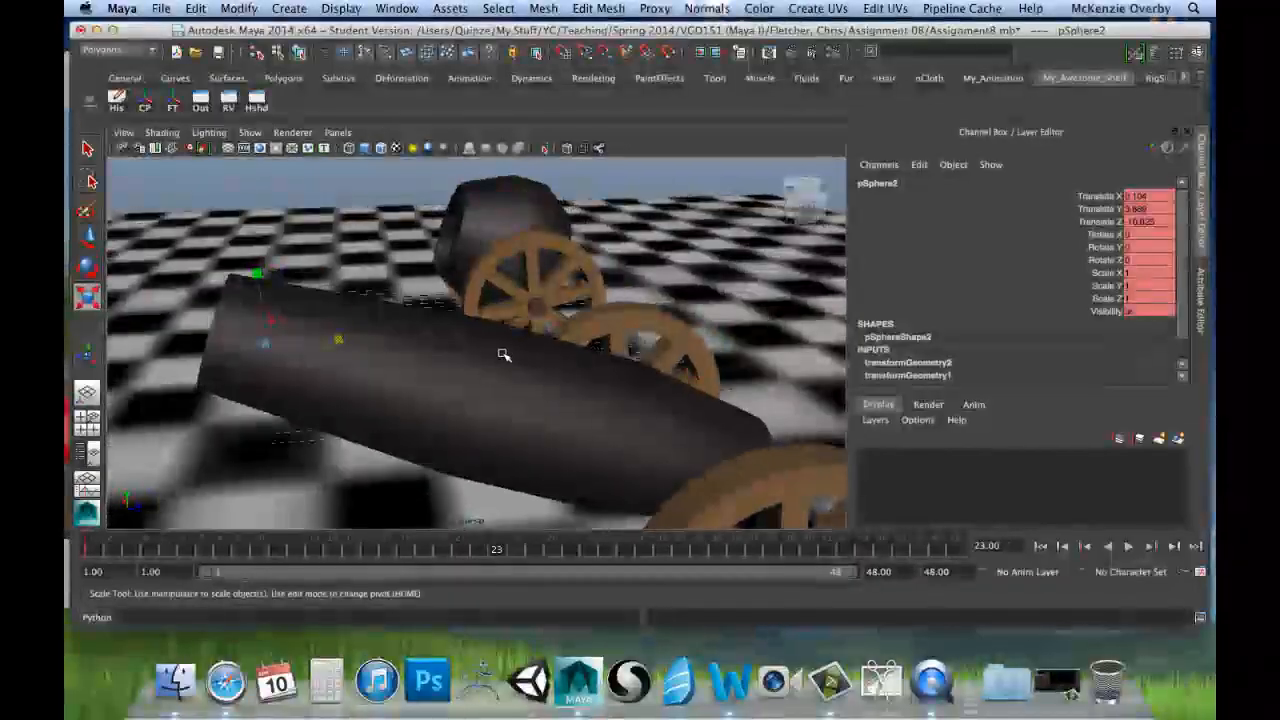
alt+middle_drag(506, 356, 657, 358)
key(r)
alt+drag(541, 352, 659, 314)
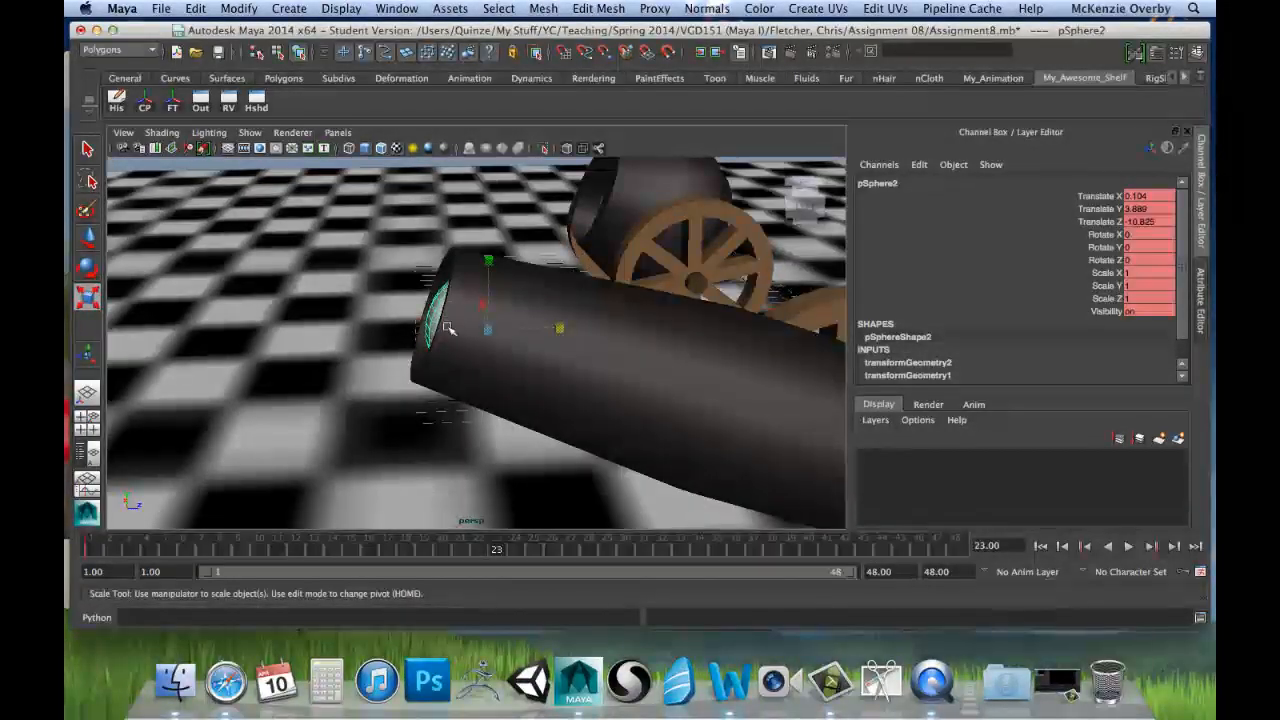
alt+drag(505, 342, 514, 341)
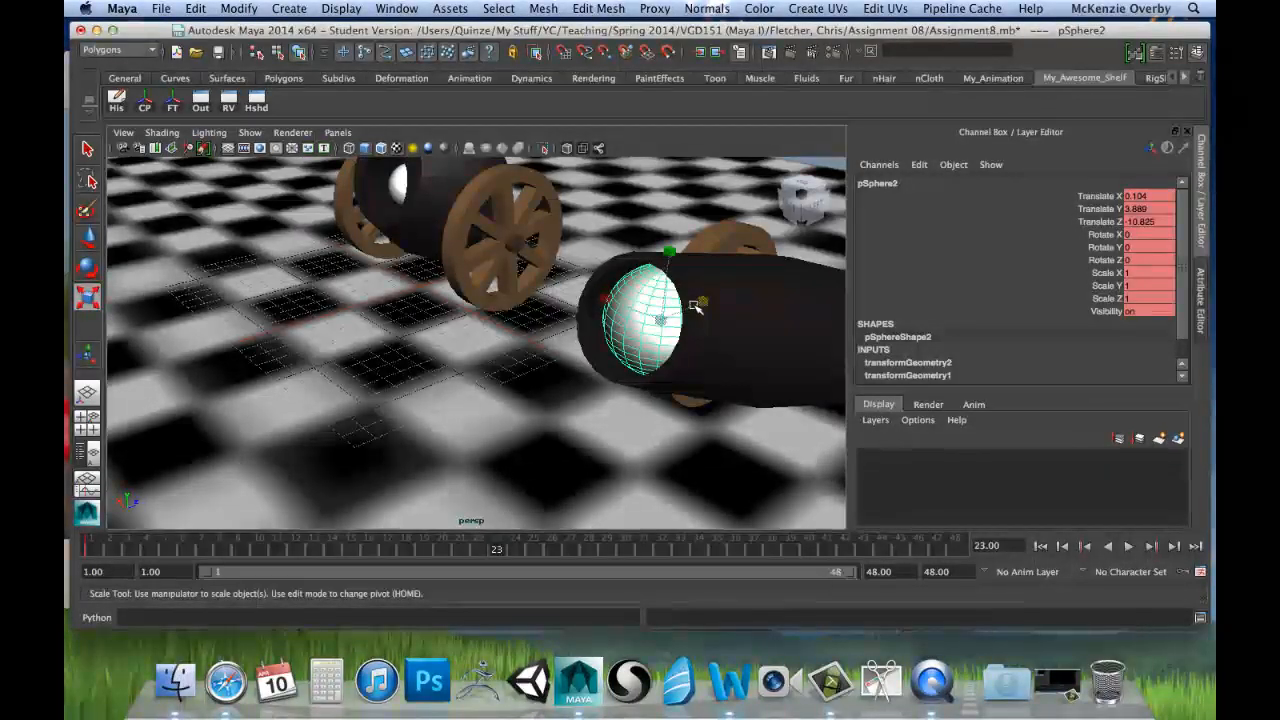
mouse_move(688, 314)
alt+mouse_down()
mouse_move(630, 302)
mouse_move(692, 290)
alt+mouse_up()
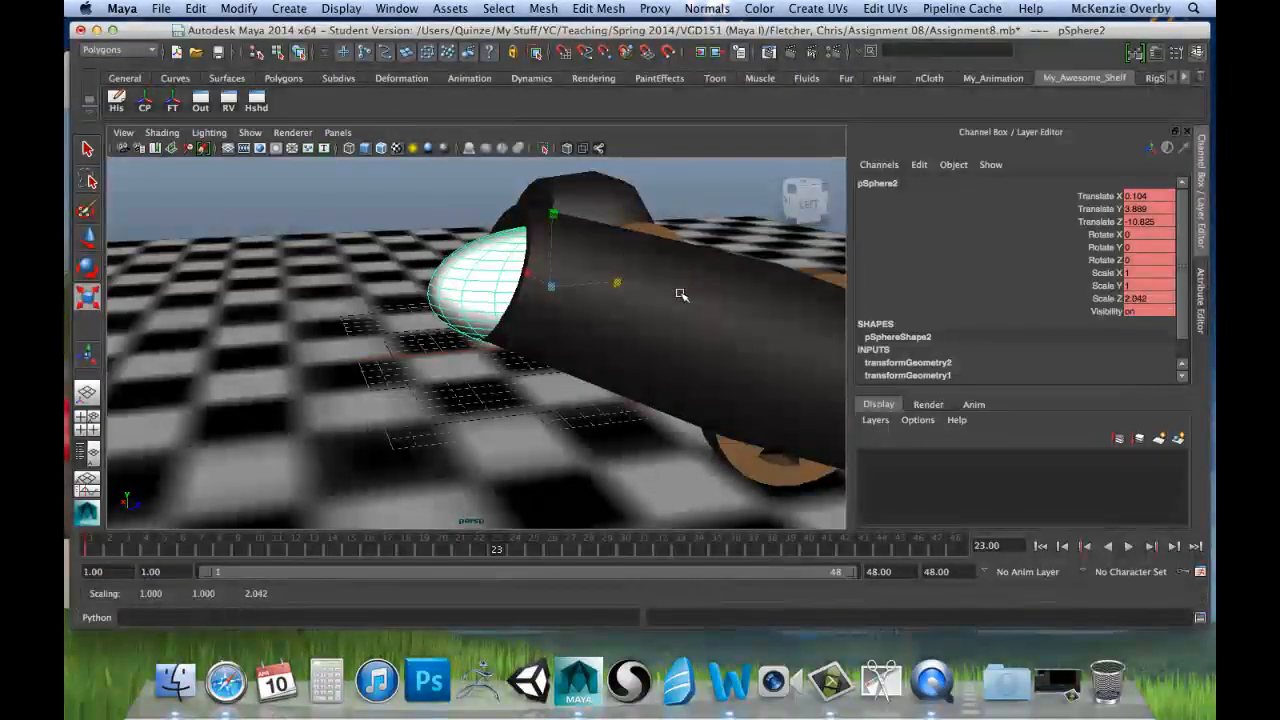
Step: Undo the last stretch of the second cannonball at frame 23
key(ctrl+z)
alt+drag(597, 295, 569, 309)
scroll(586, 314, down, 5)
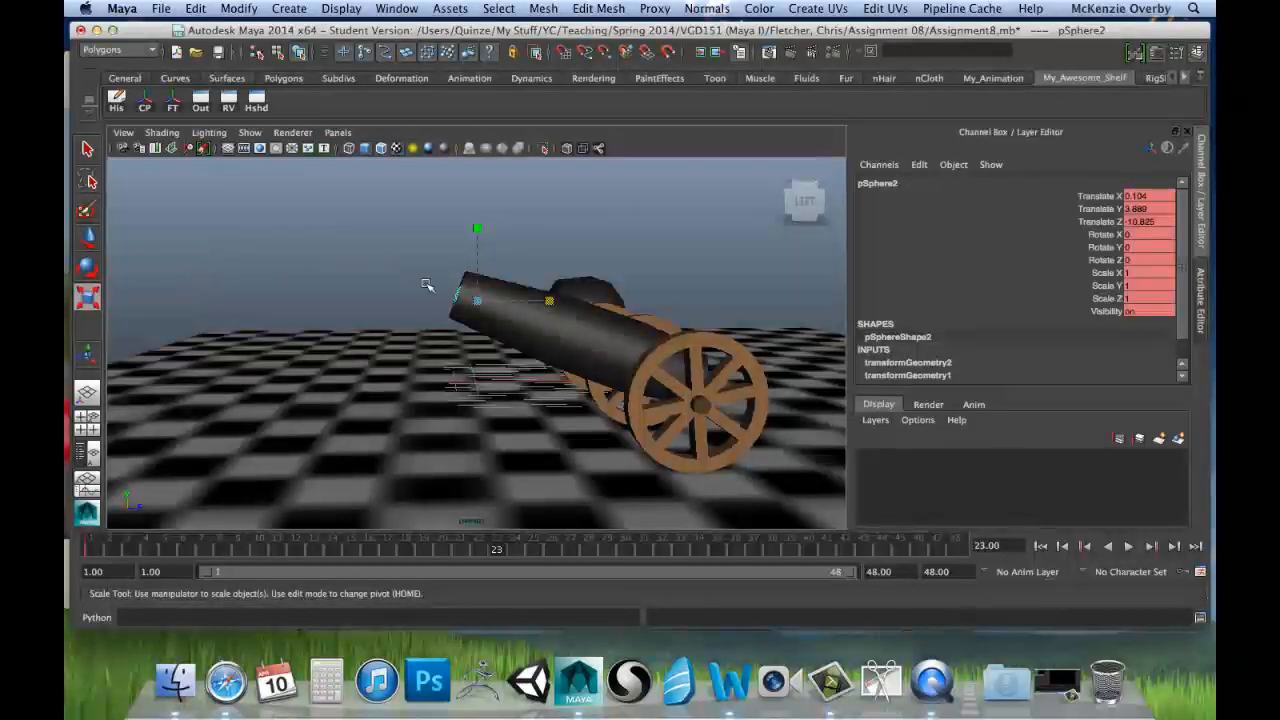
Step: Move the second cannonball clear of the muzzle to about Translate X 0.643, Y 5.815 and Z -16.625
key(w)
drag(477, 300, 372, 249)
key(e)
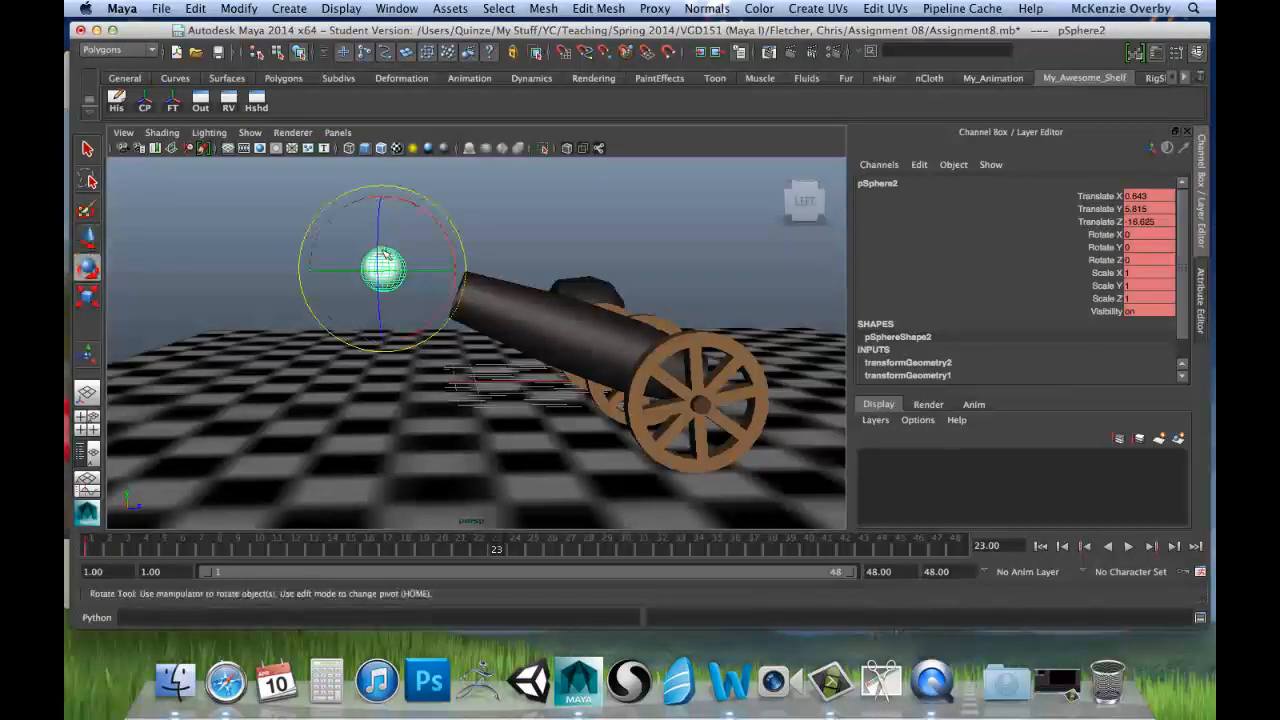
key(w)
key(r)
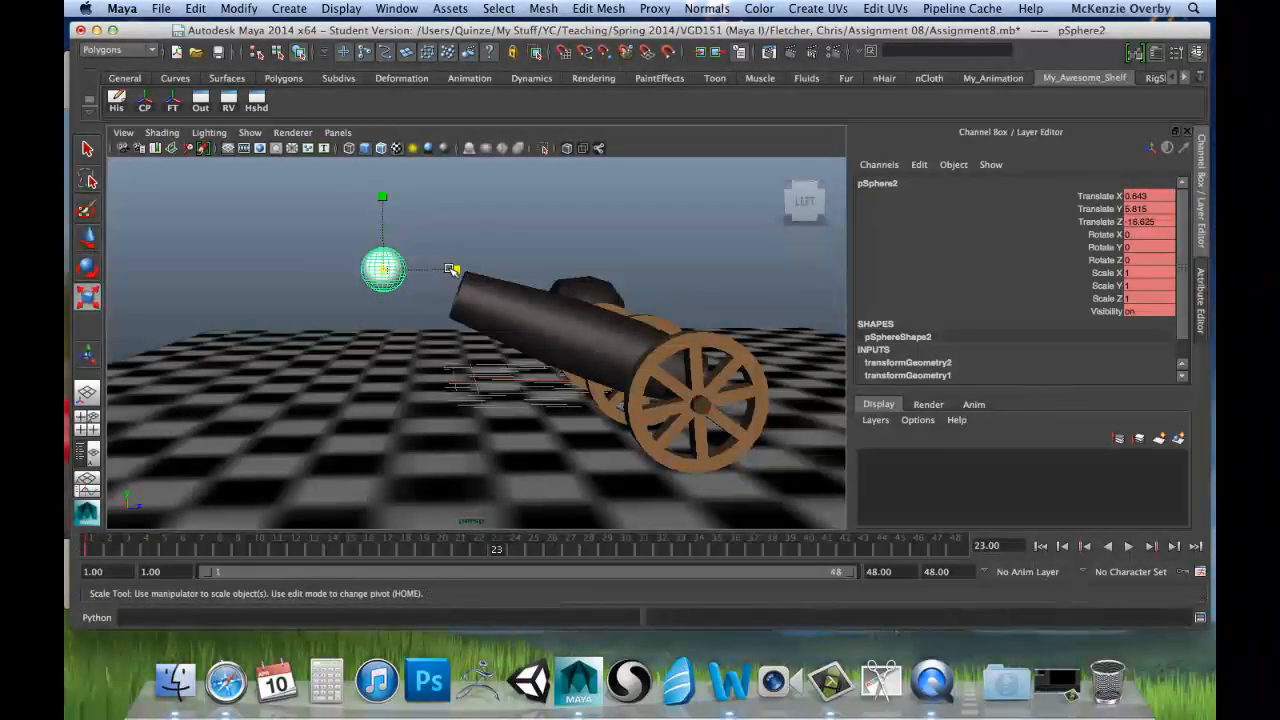
Step: Try to stretch the second cannonball to about Scale Z 1.914 and Scale Y 0.735 and tilt it to about Rotate X 16.242
drag(451, 269, 521, 272)
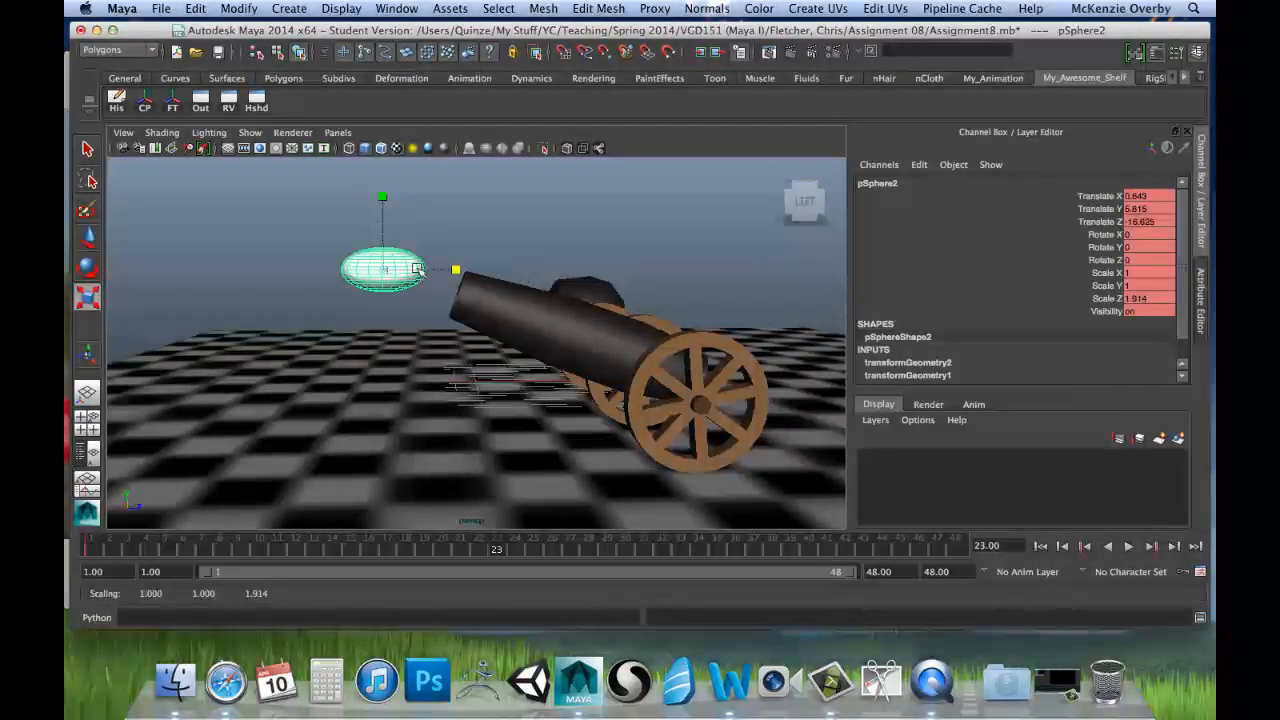
drag(380, 197, 448, 240)
key(e)
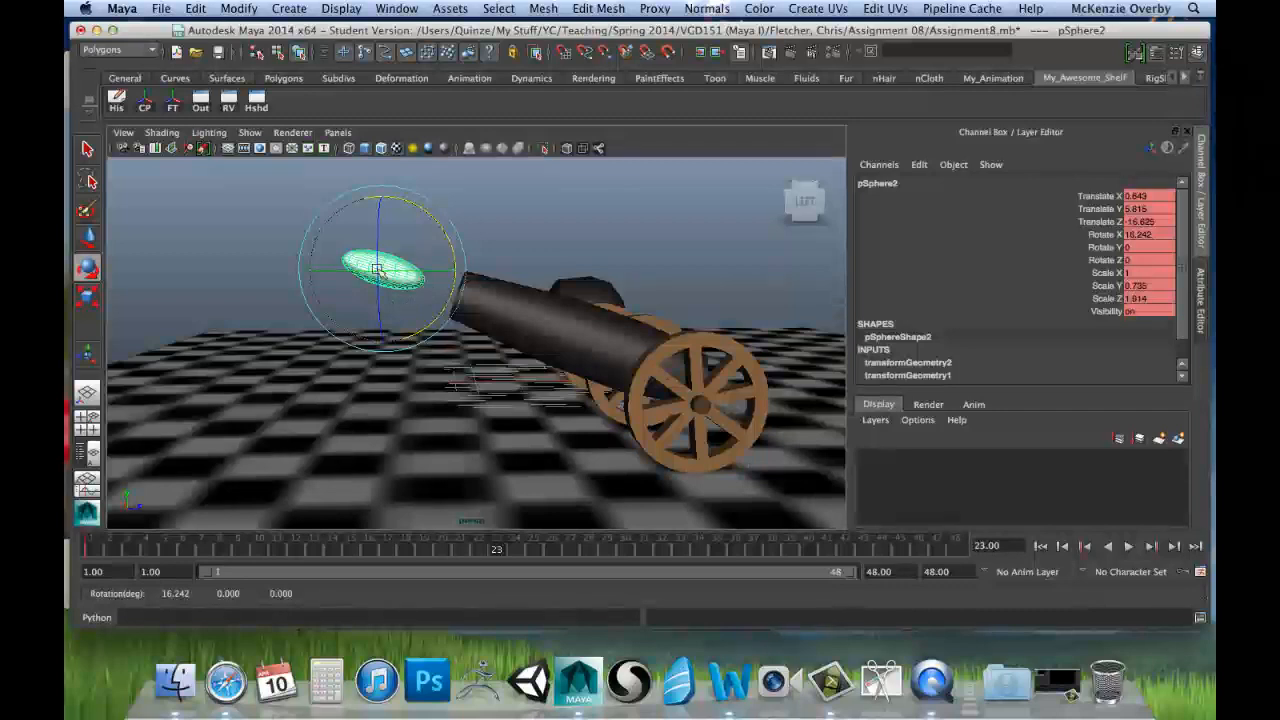
key(ctrl+z)
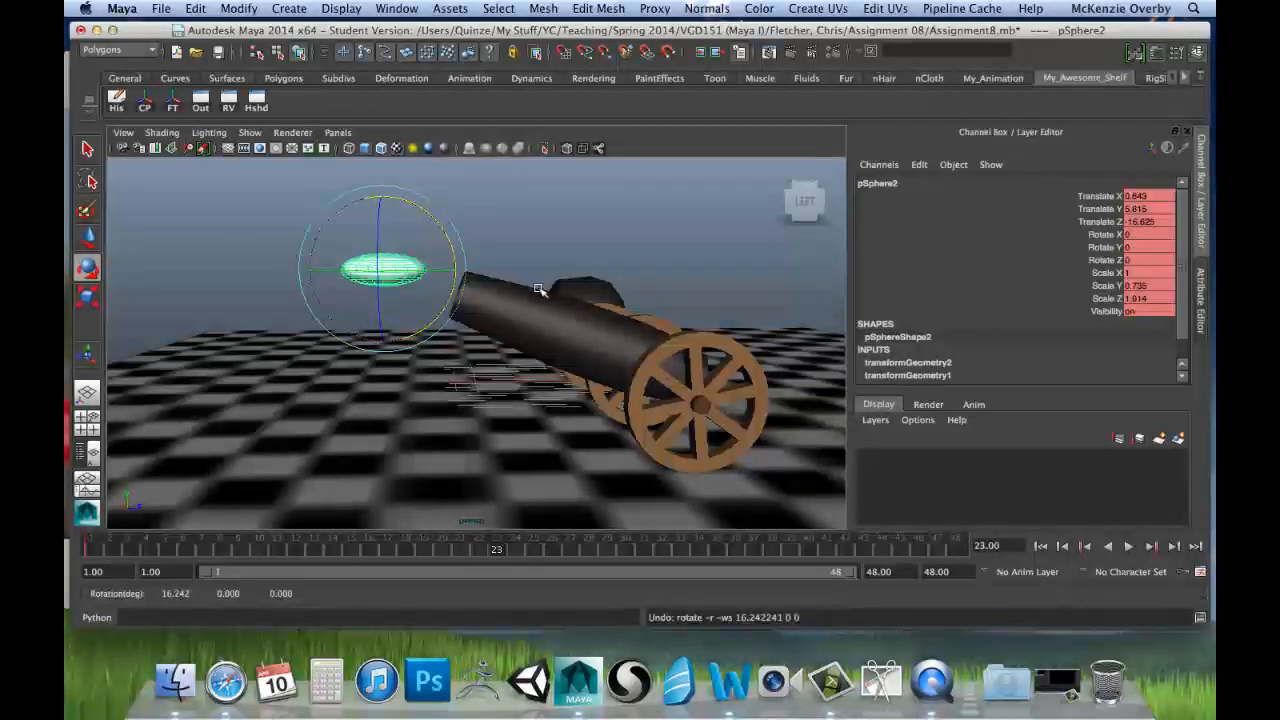
key(ctrl+z)
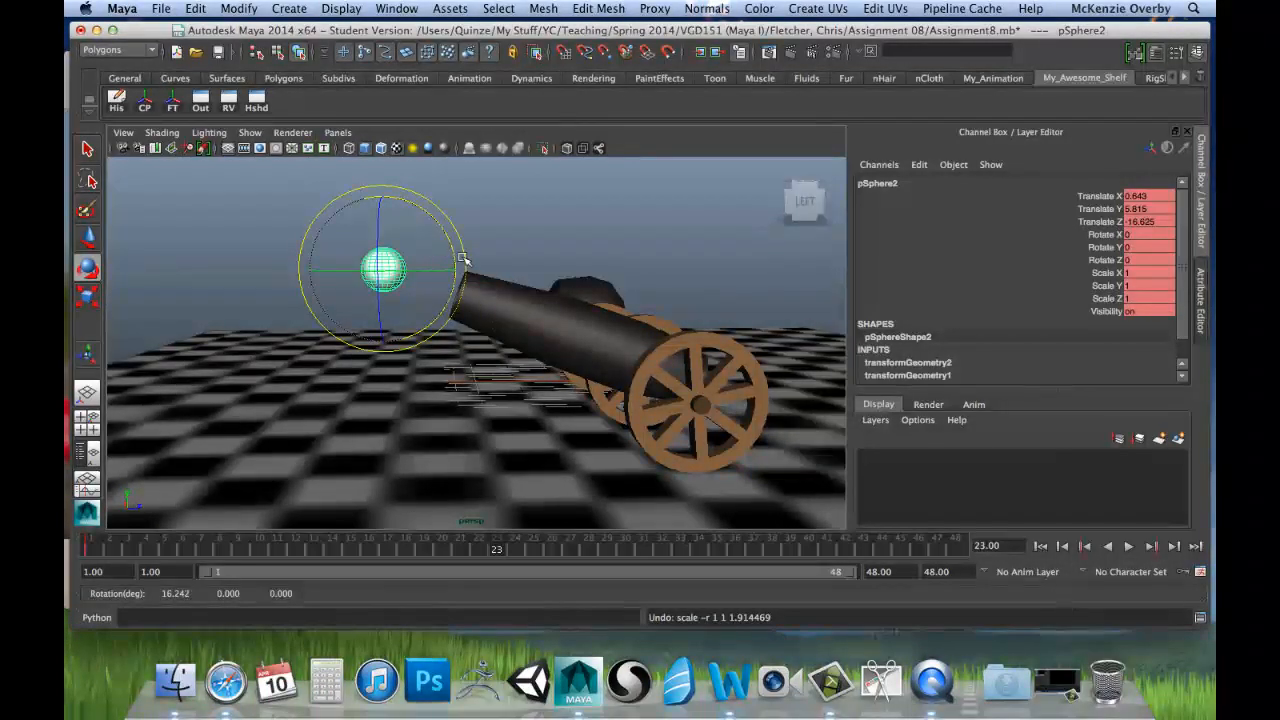
key(ctrl+z)
Step: Tilt the second cannonball in the muzzle to match the barrel's angle, at about Rotate X 19.668
alt+drag(391, 289, 346, 268)
alt+right_drag(344, 268, 419, 303)
alt+drag(419, 303, 450, 306)
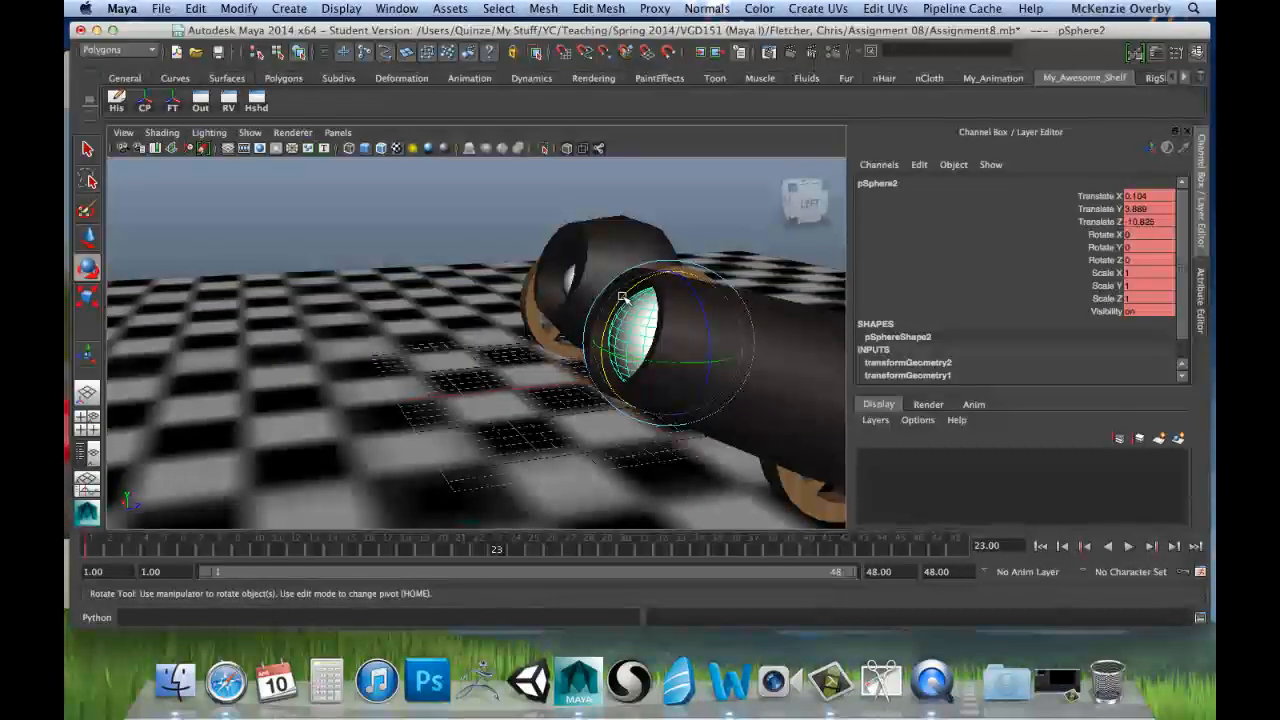
mouse_move(628, 291)
mouse_down()
mouse_move(645, 284)
mouse_move(661, 335)
mouse_move(636, 287)
mouse_up()
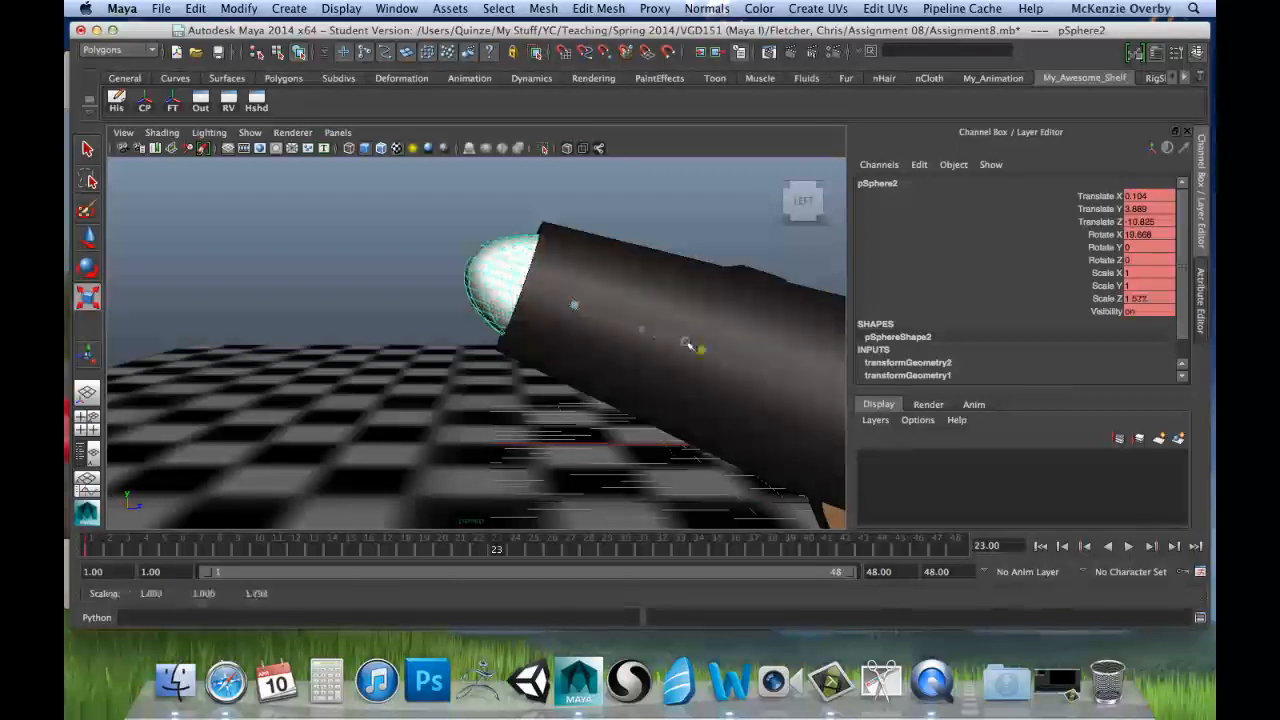
Step: Try to stretch the tilted cannonball to about Scale Z 2.025 and move it out in front of the muzzle
drag(688, 345, 705, 350)
key(w)
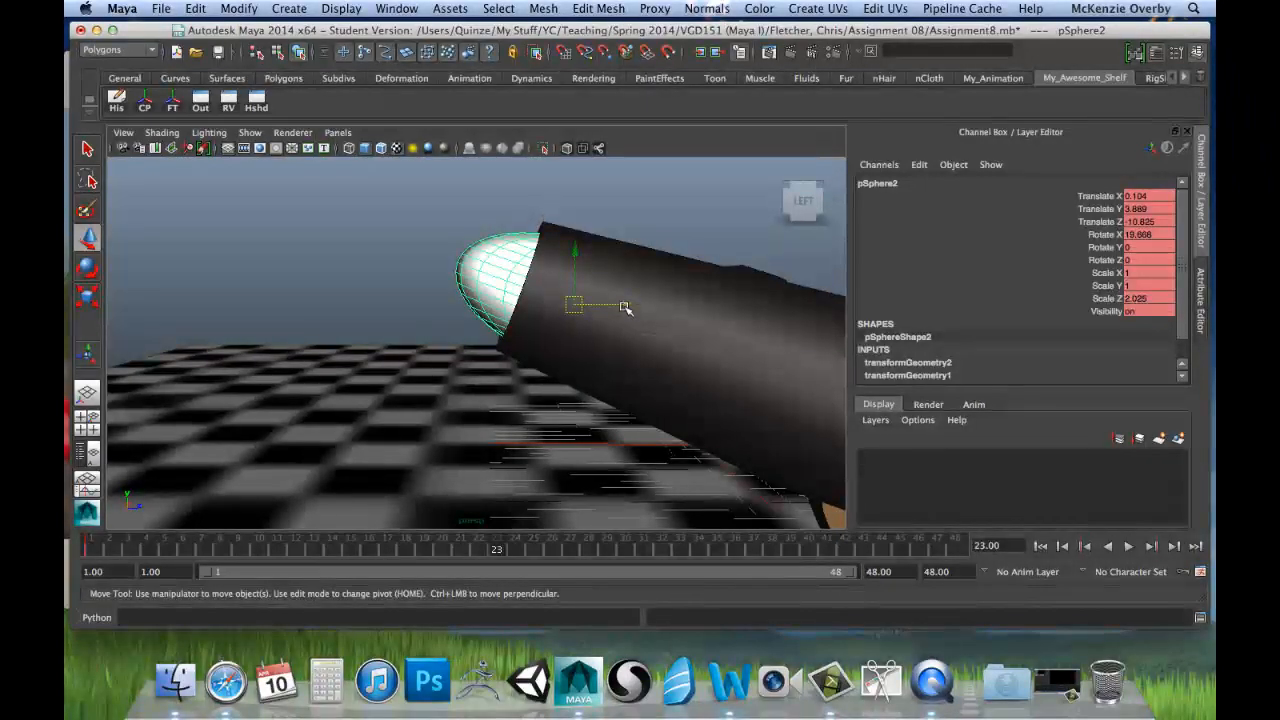
drag(577, 302, 366, 234)
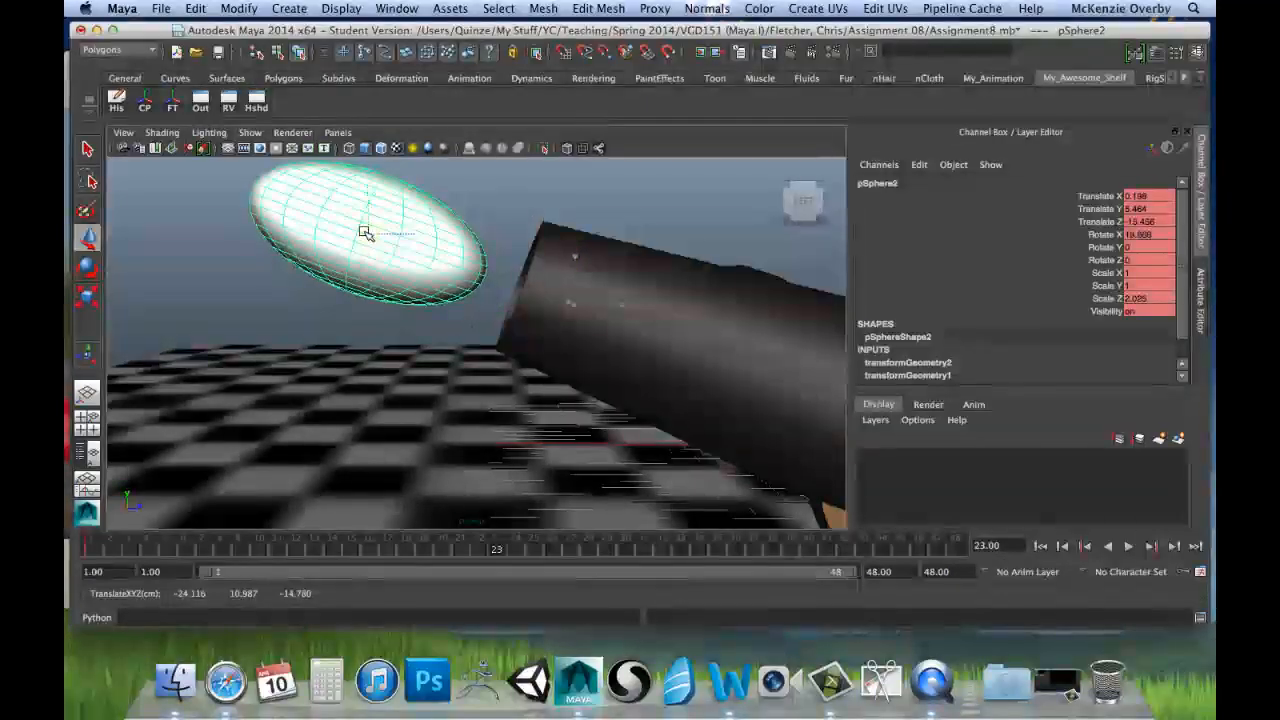
key(ctrl+z)
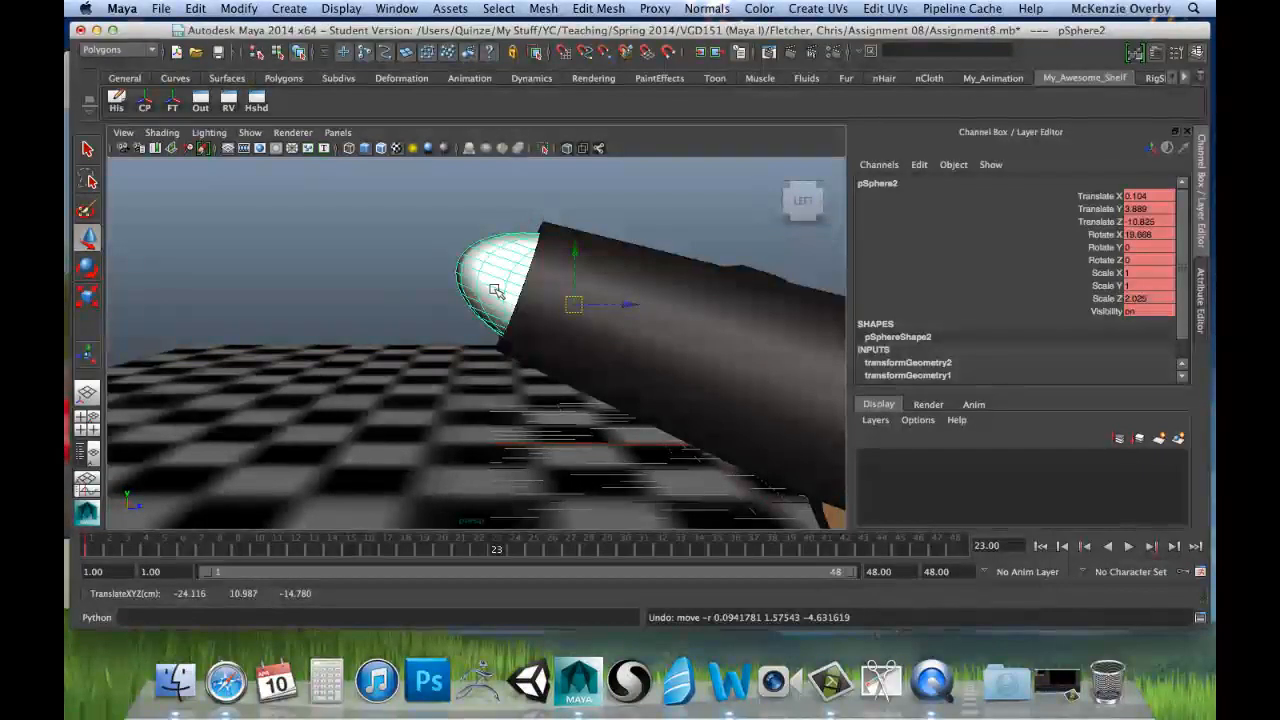
key(ctrl+z)
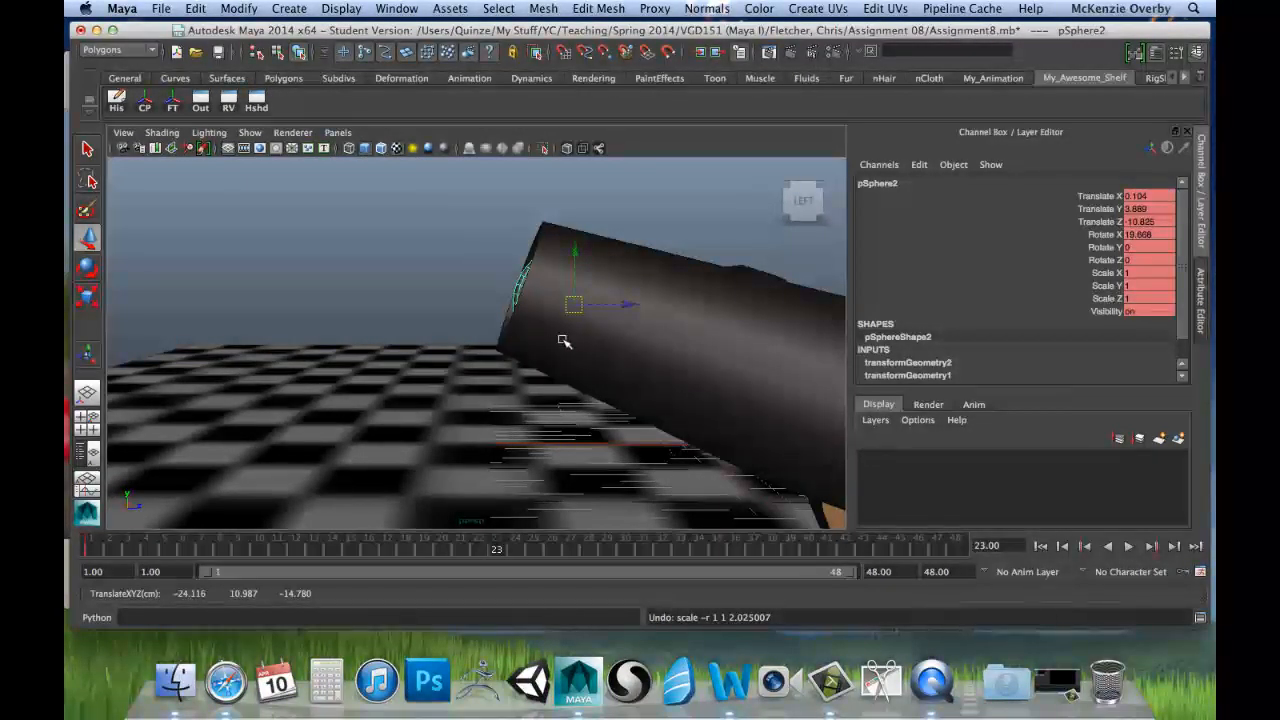
Step: Examine how the tilted, unstretched second cannonball sits in the muzzle from the side and the front
key(r)
key(e)
key(w)
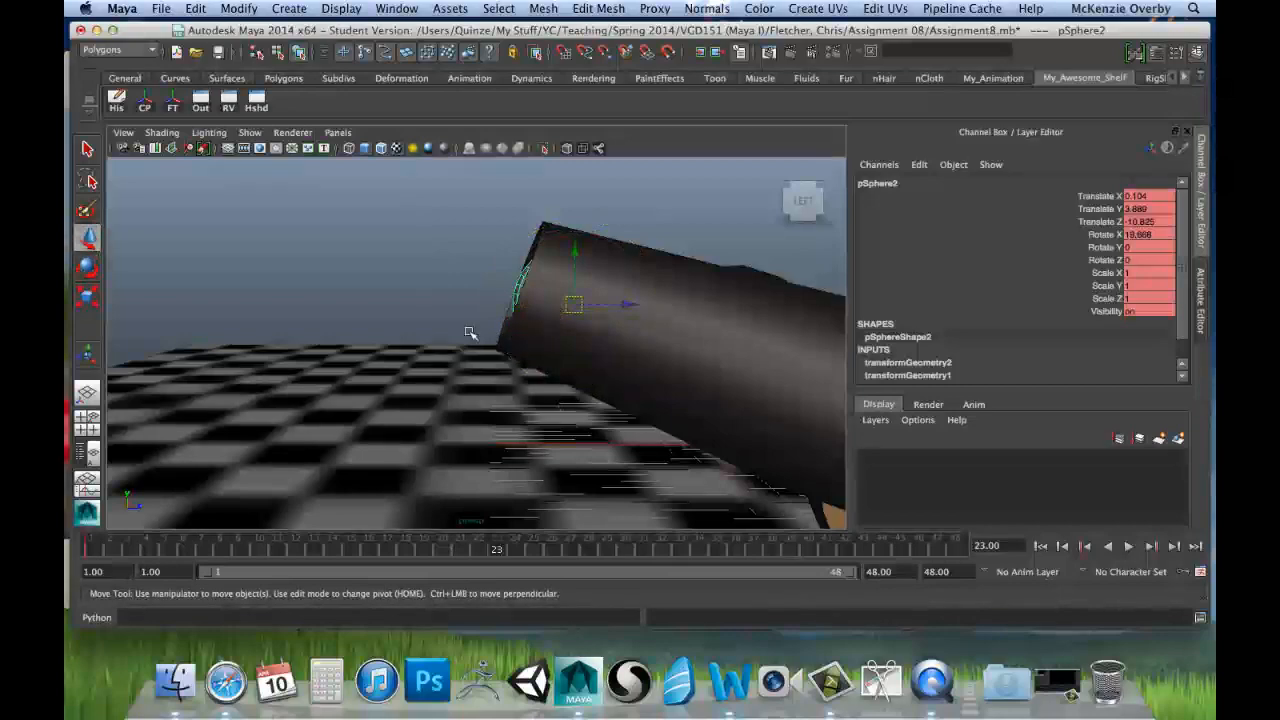
alt+drag(470, 333, 516, 350)
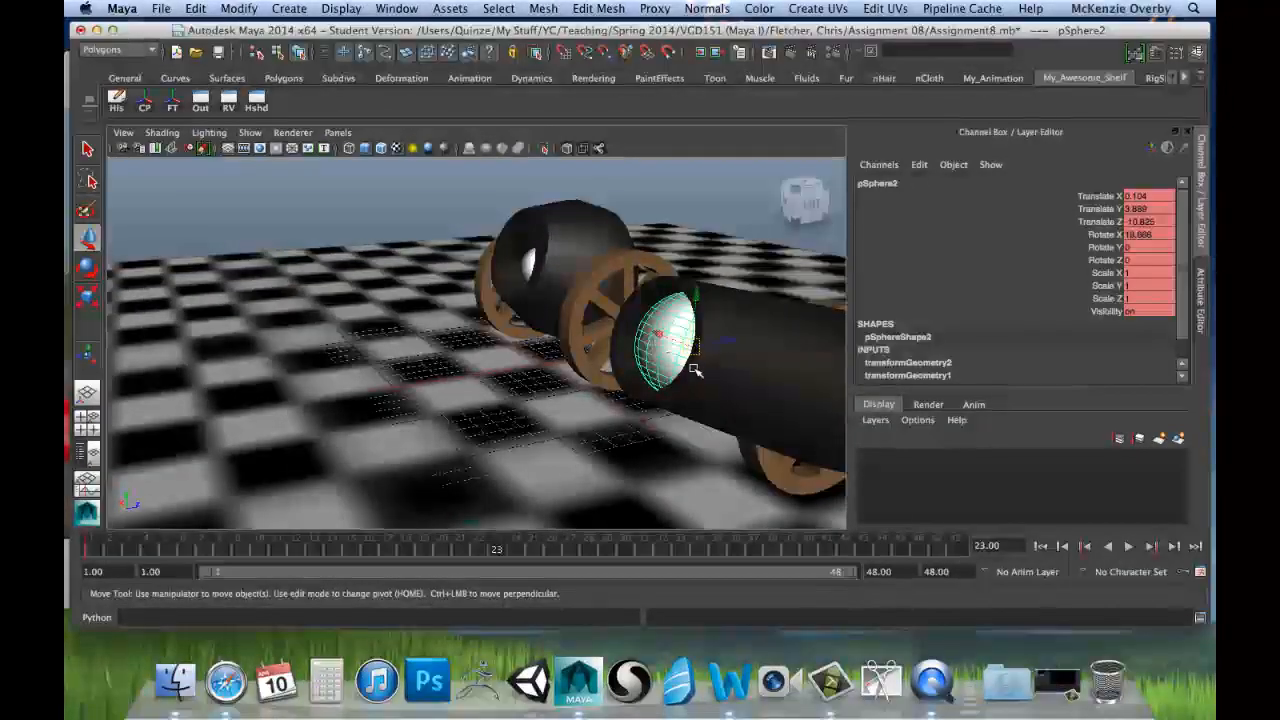
key(e)
alt+drag(682, 377, 729, 328)
alt+drag(651, 369, 535, 346)
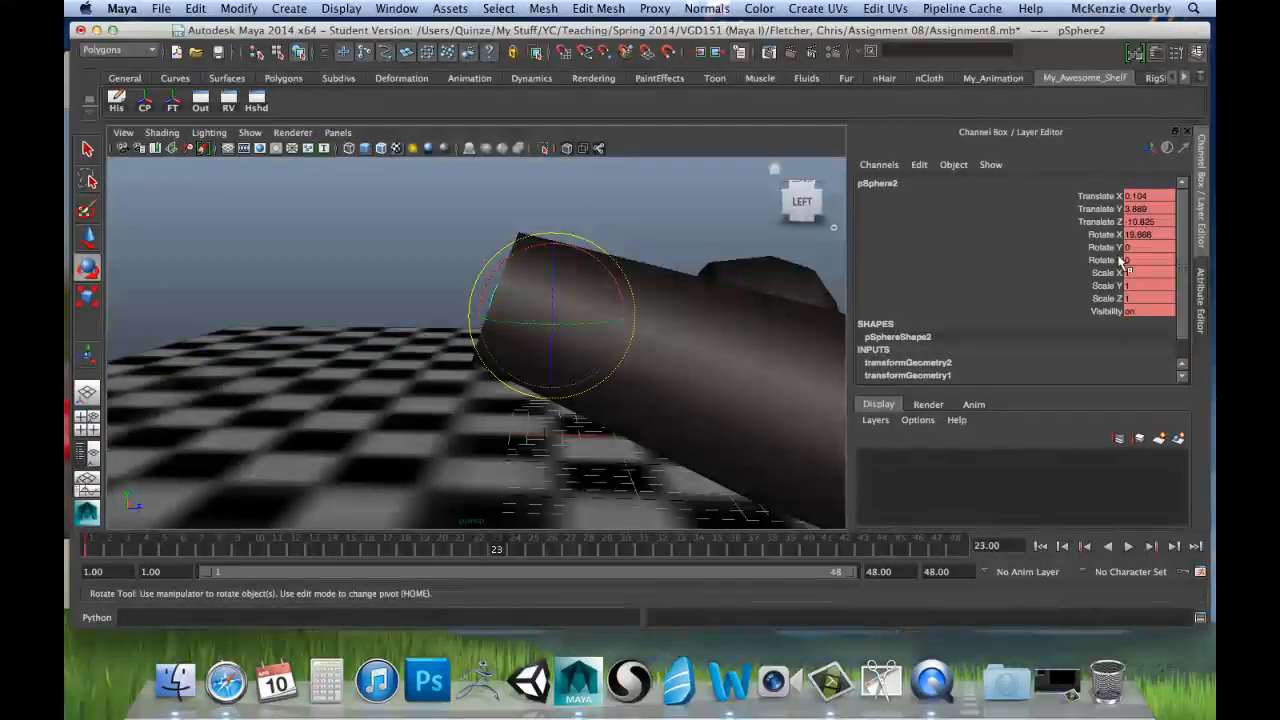
alt+drag(682, 232, 570, 270)
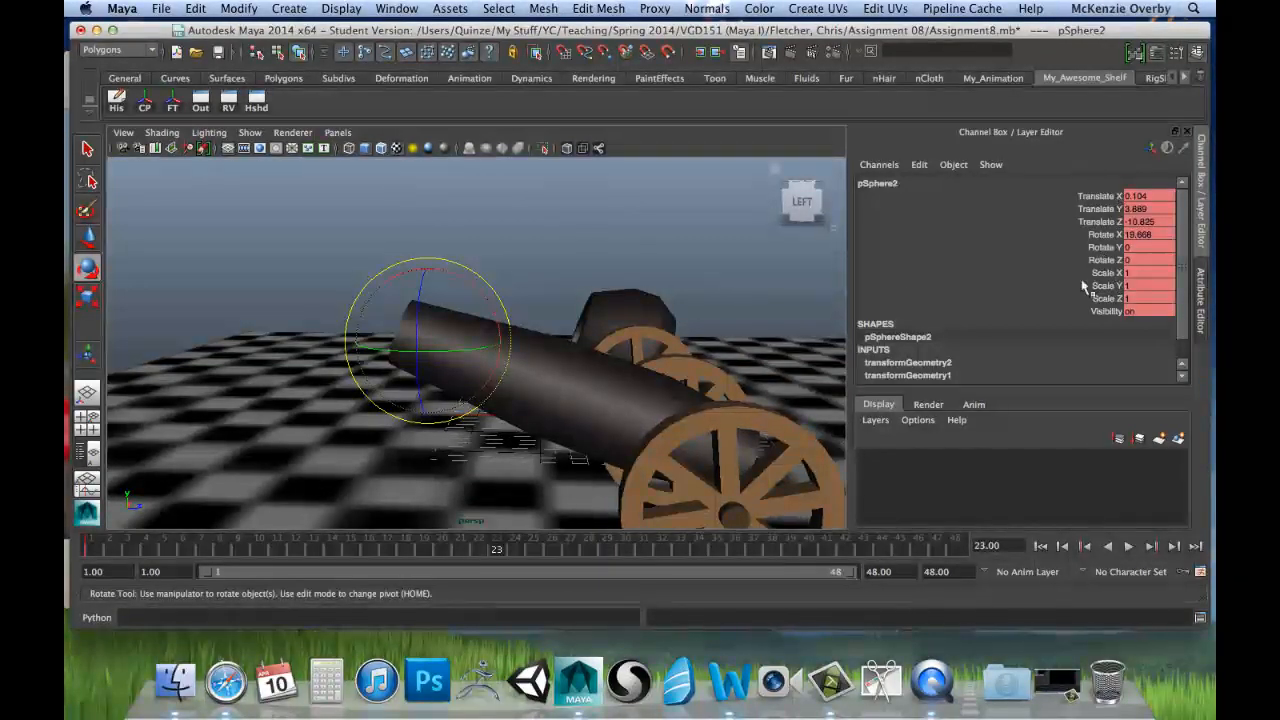
alt+drag(506, 280, 678, 290)
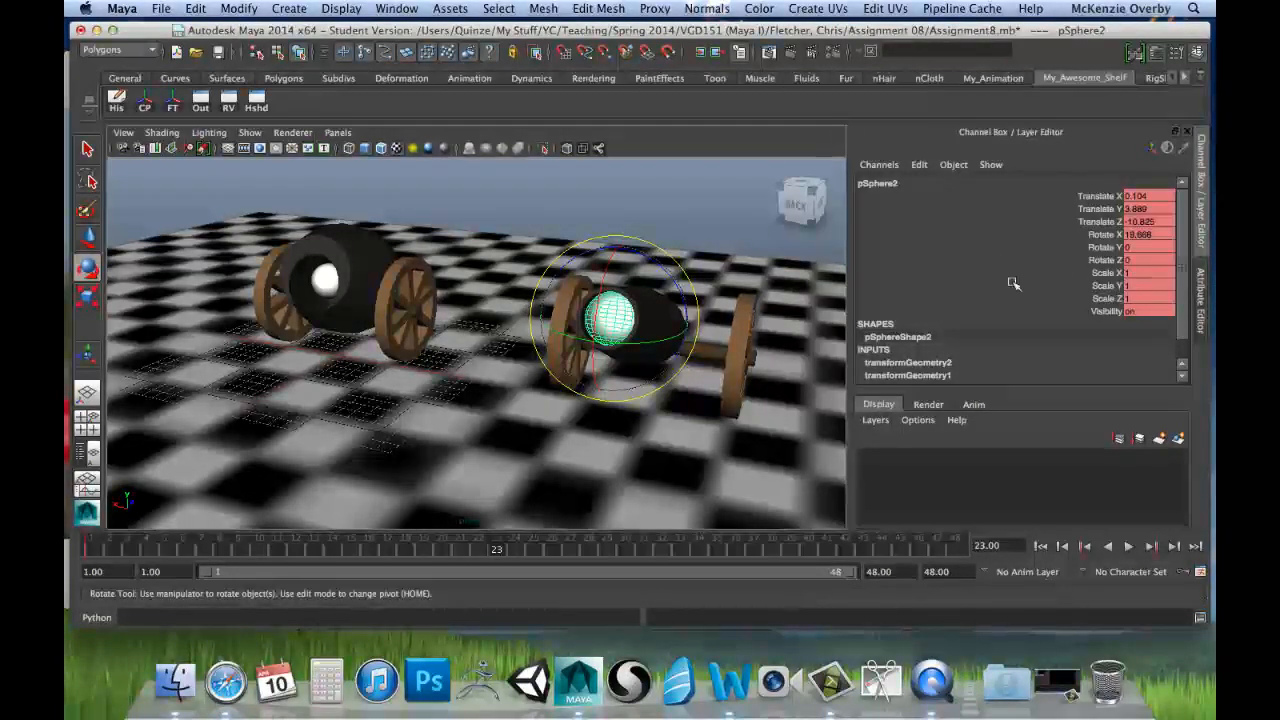
alt+drag(812, 316, 655, 336)
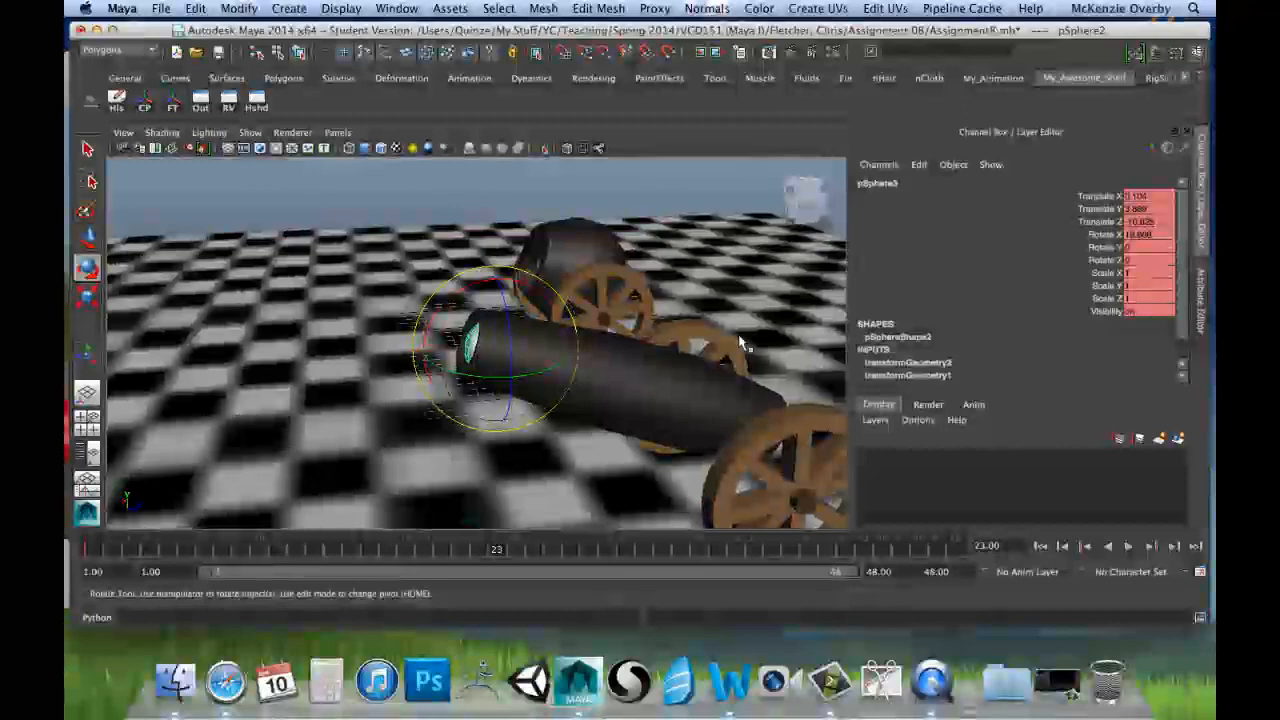
Step: Set the second cannonball's scale to 0.7 in X, 0.7 in Y and 1.4 in Z
click(1147, 298)
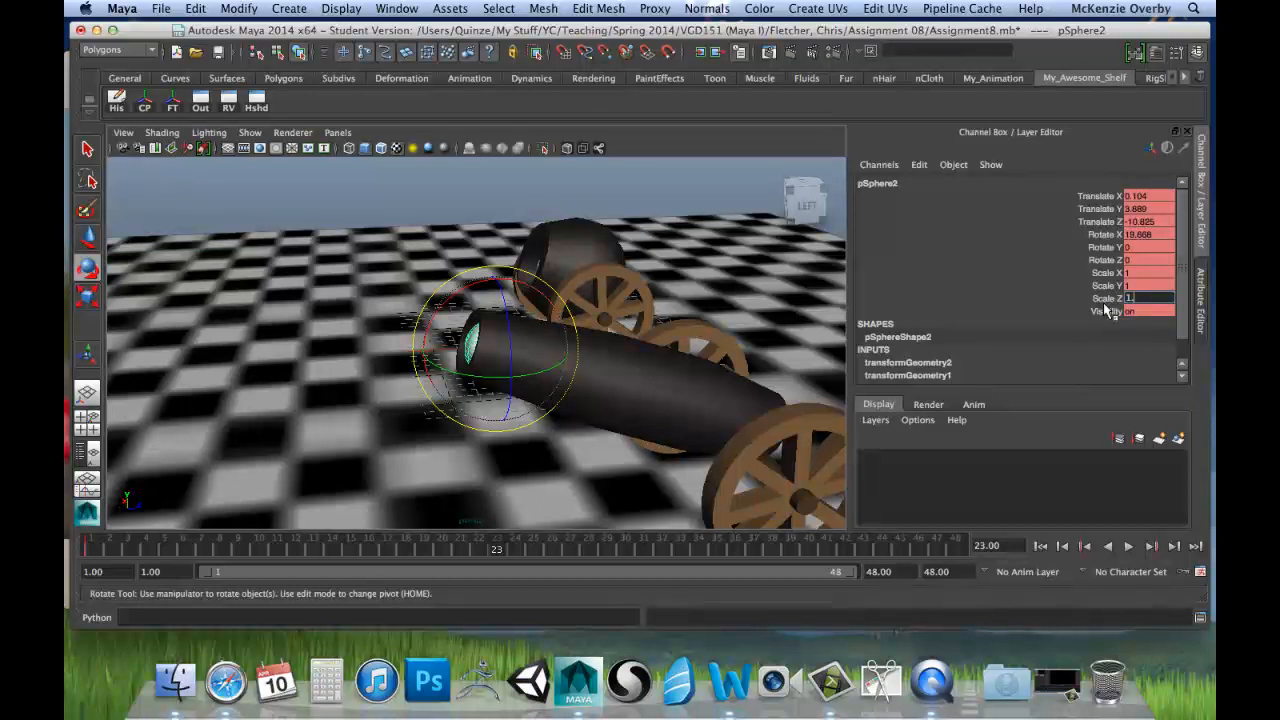
key(Return)
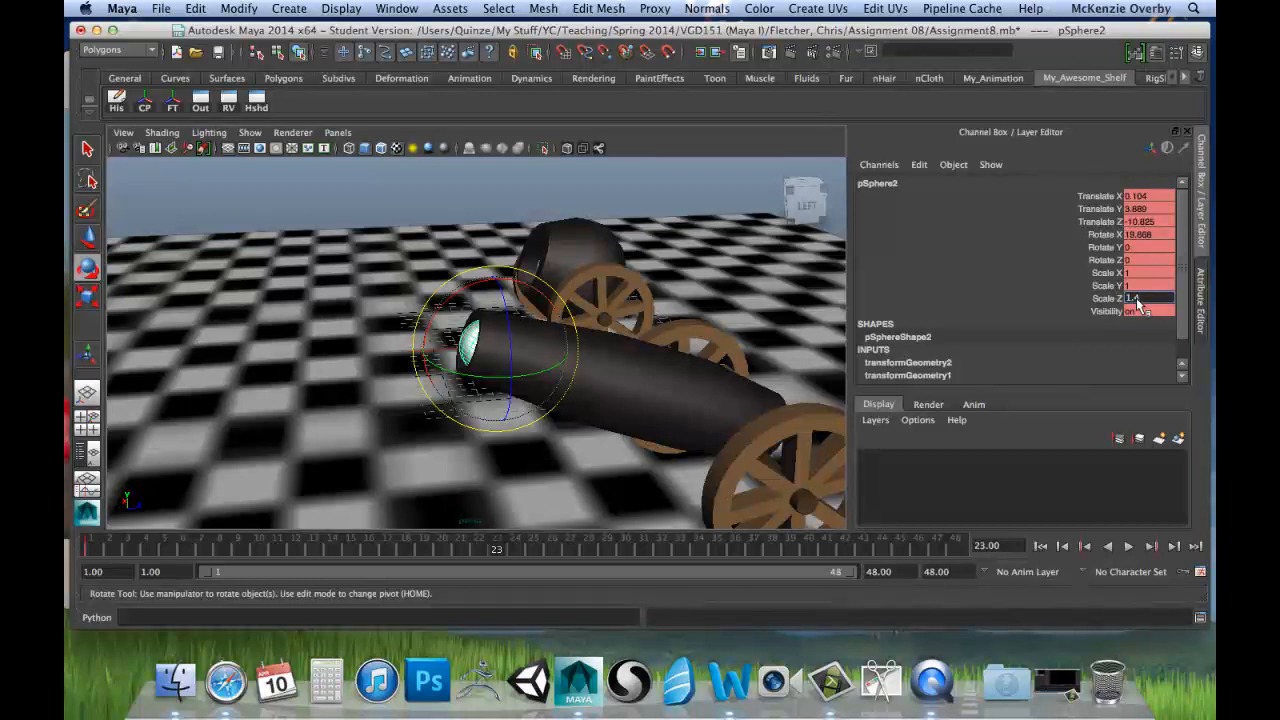
key(Return)
double_click(1135, 274)
text(.7)
key(Tab)
key(alt+v)
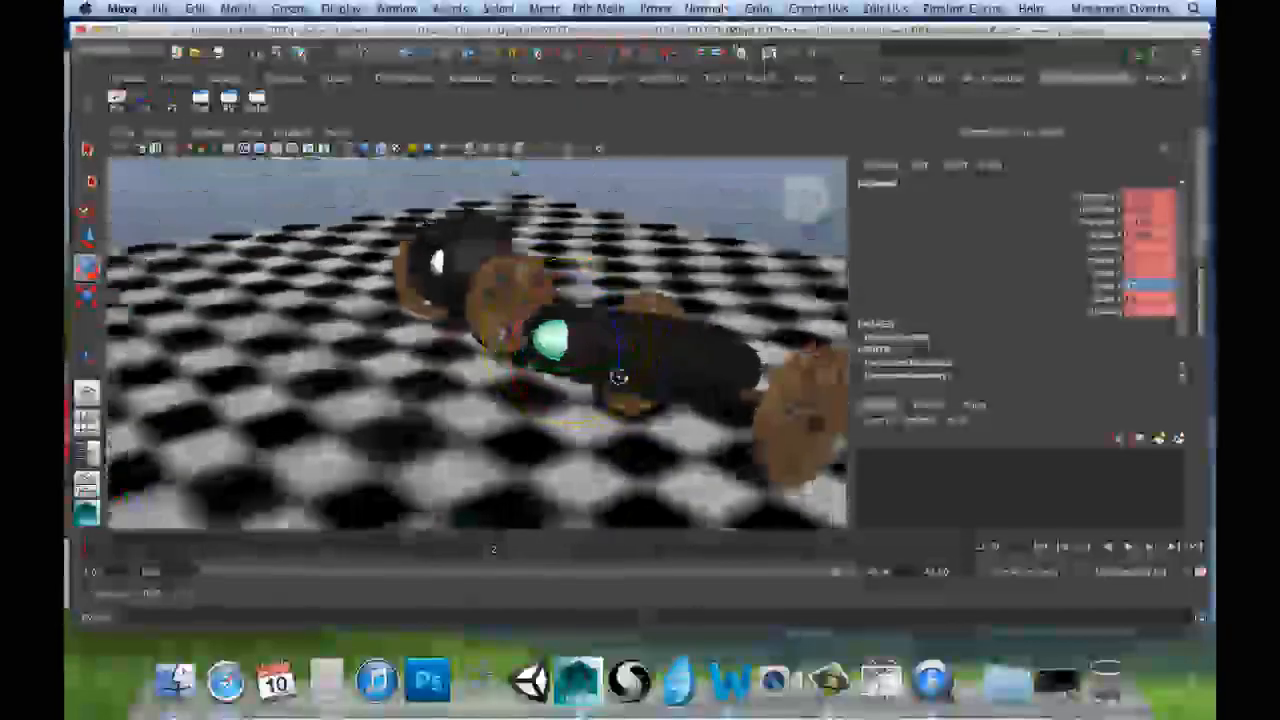
Step: Set the second cannonball's Scale Z to 1.3 and key all its channels at frame 23
alt+drag(619, 377, 580, 366)
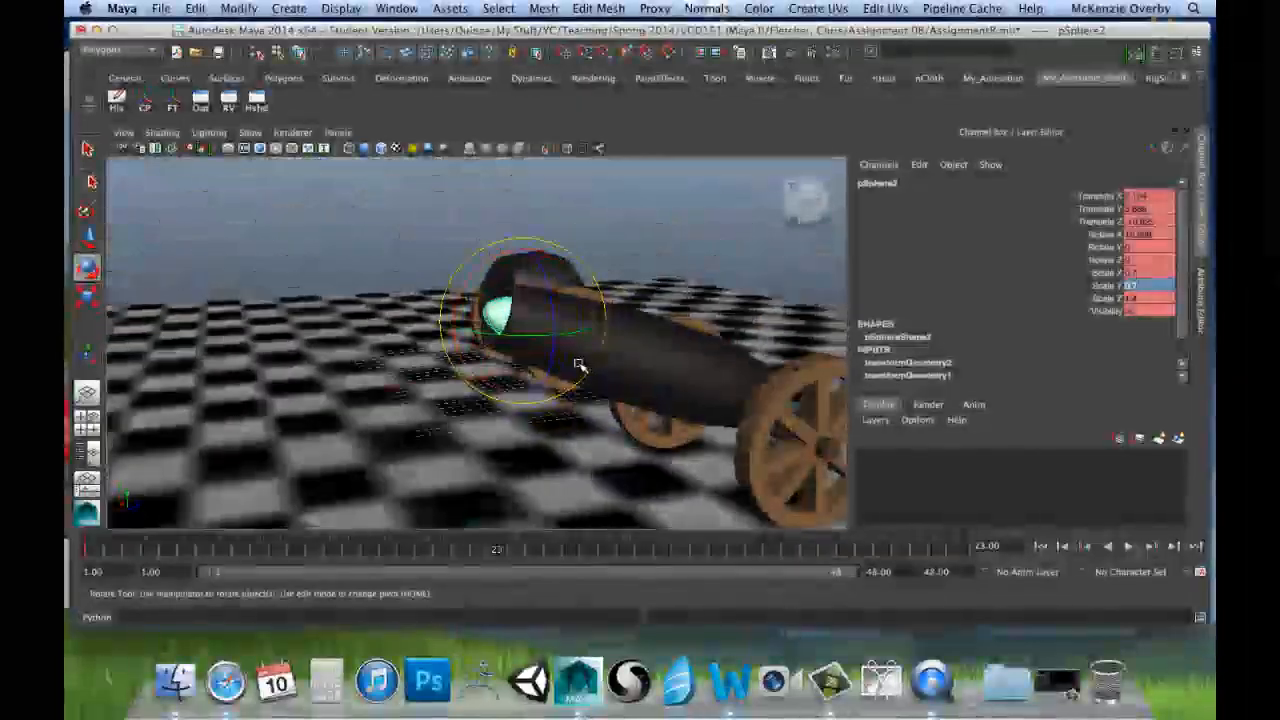
click(1144, 298)
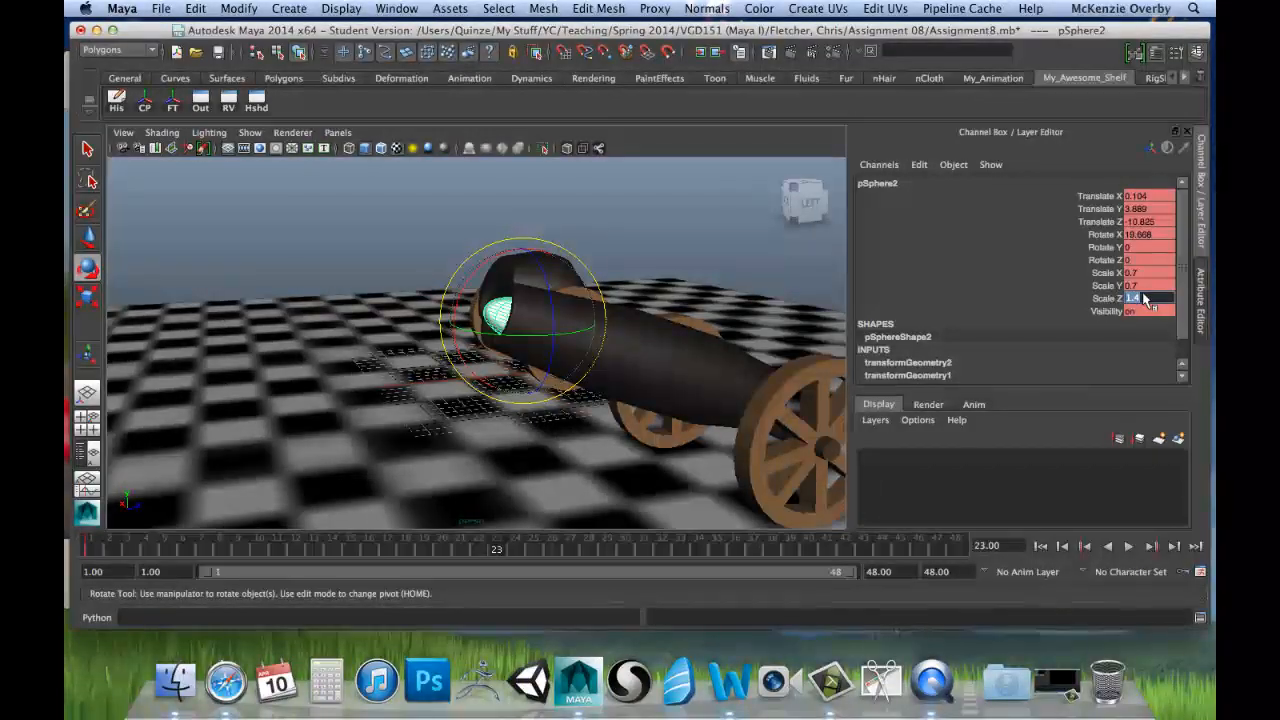
text(1)
key(Return)
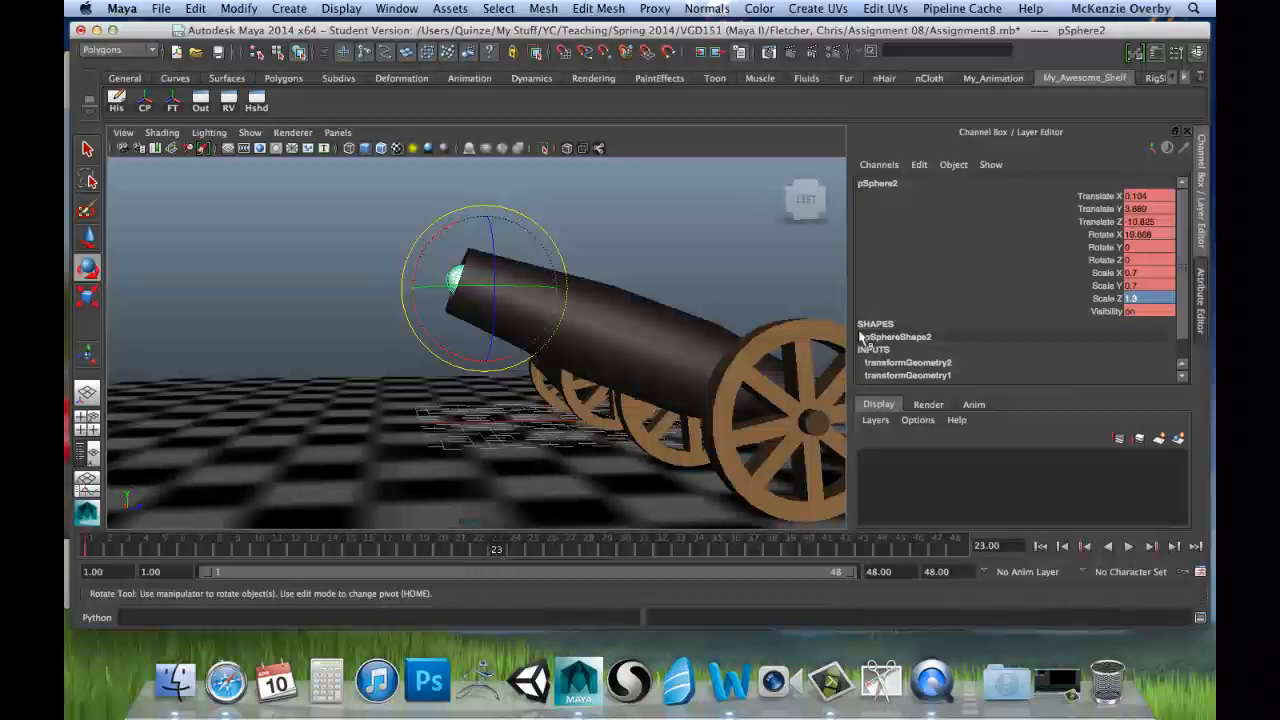
drag(1085, 196, 1093, 300)
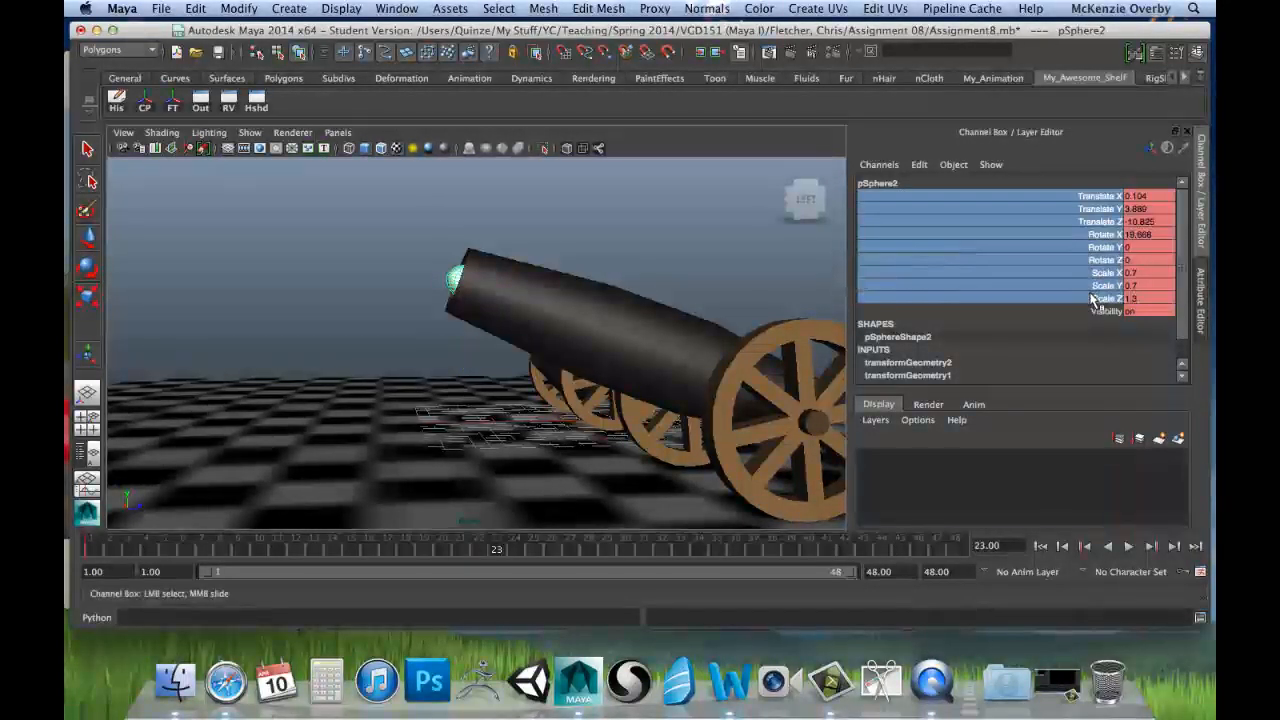
right_click(1086, 243)
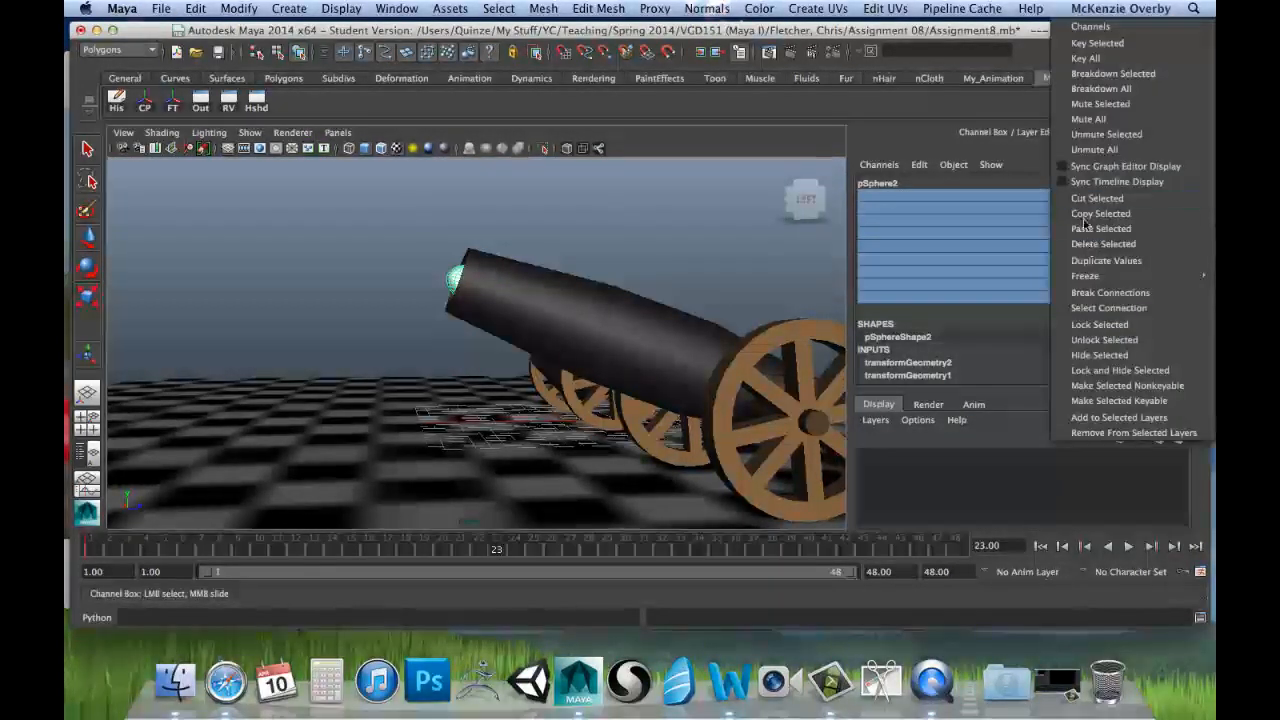
click(1086, 58)
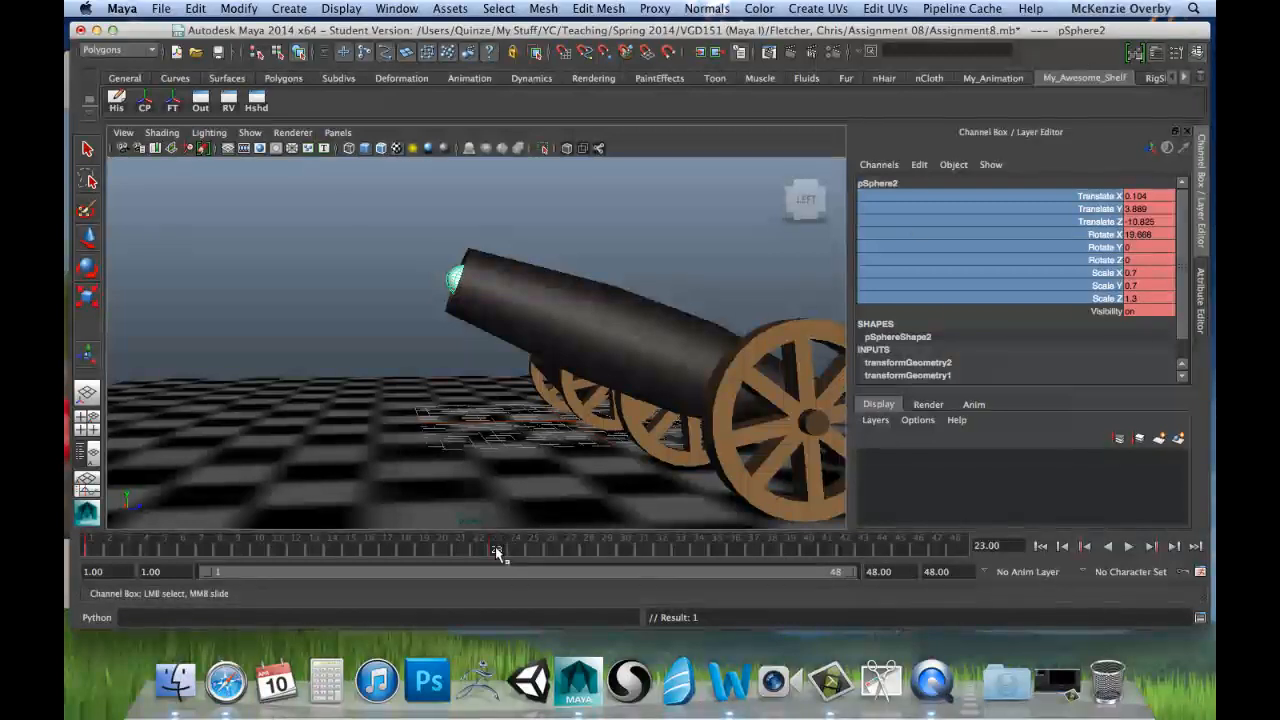
Step: Key the second cannonball at frame 48, moved to about Translate Y 15.1 and Translate Z -60.8, with Rotate X about 9.6
key(alt+v)
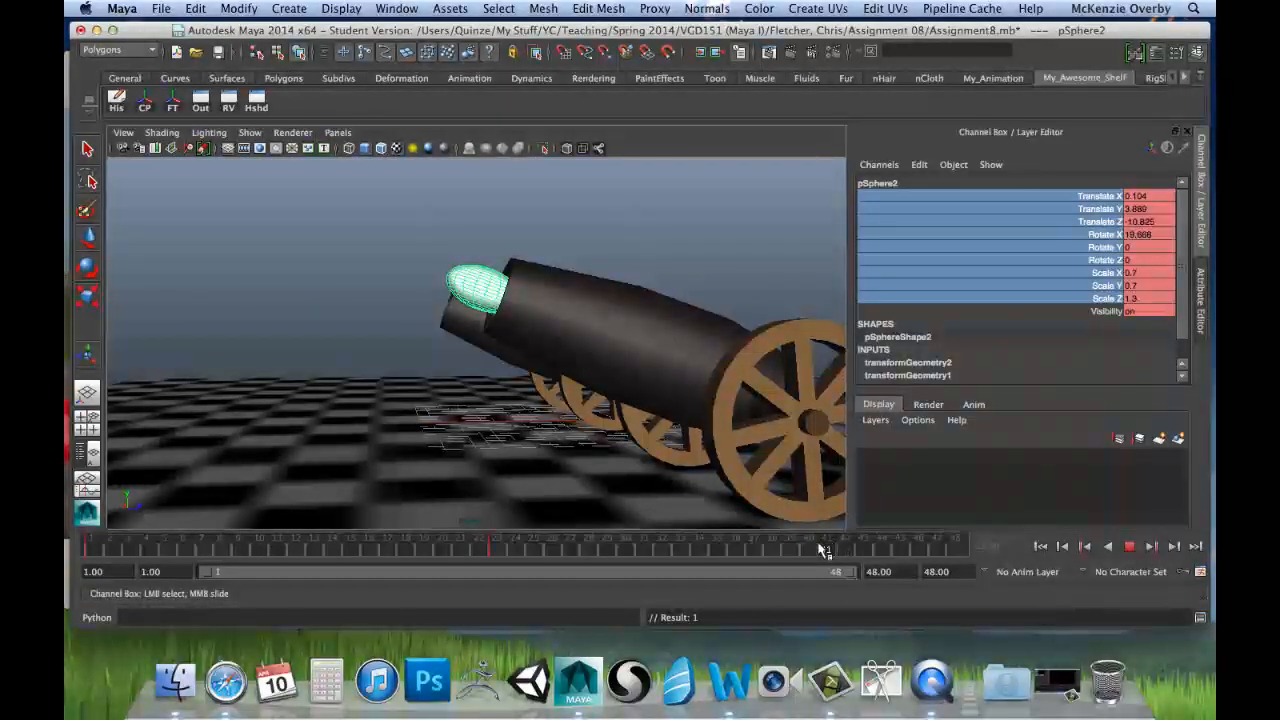
key(alt+v)
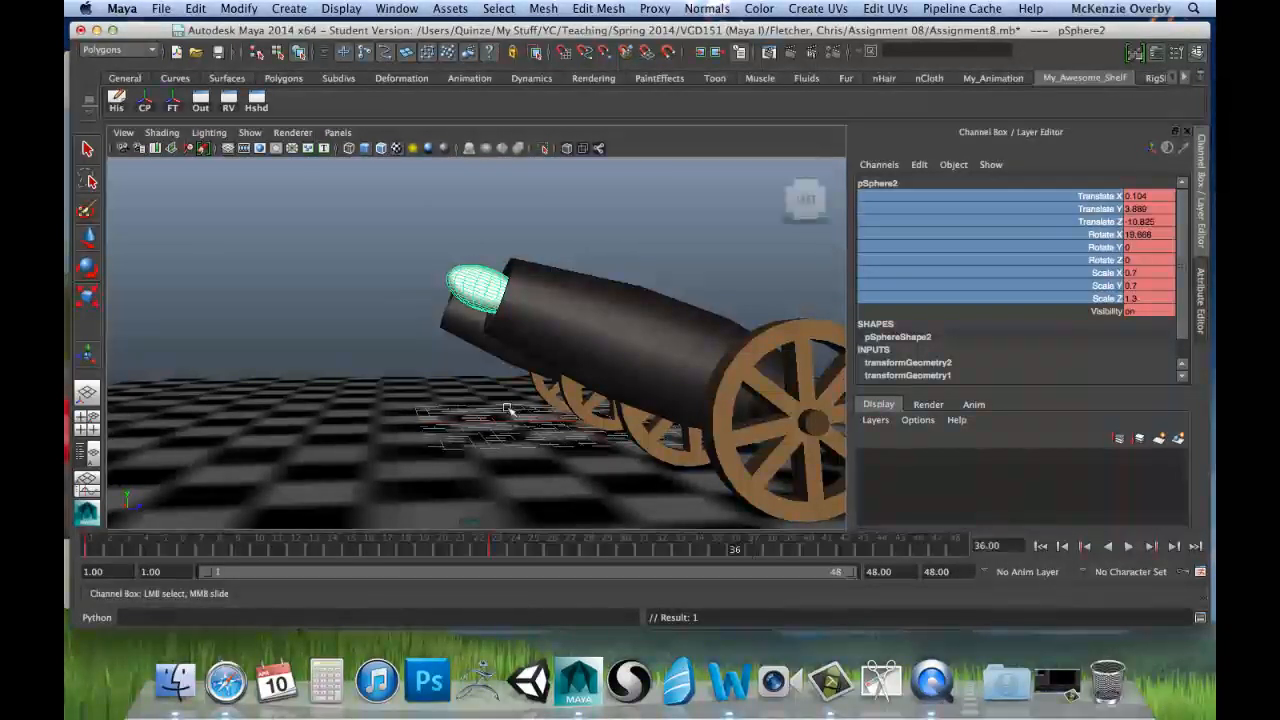
scroll(508, 408, down, 10)
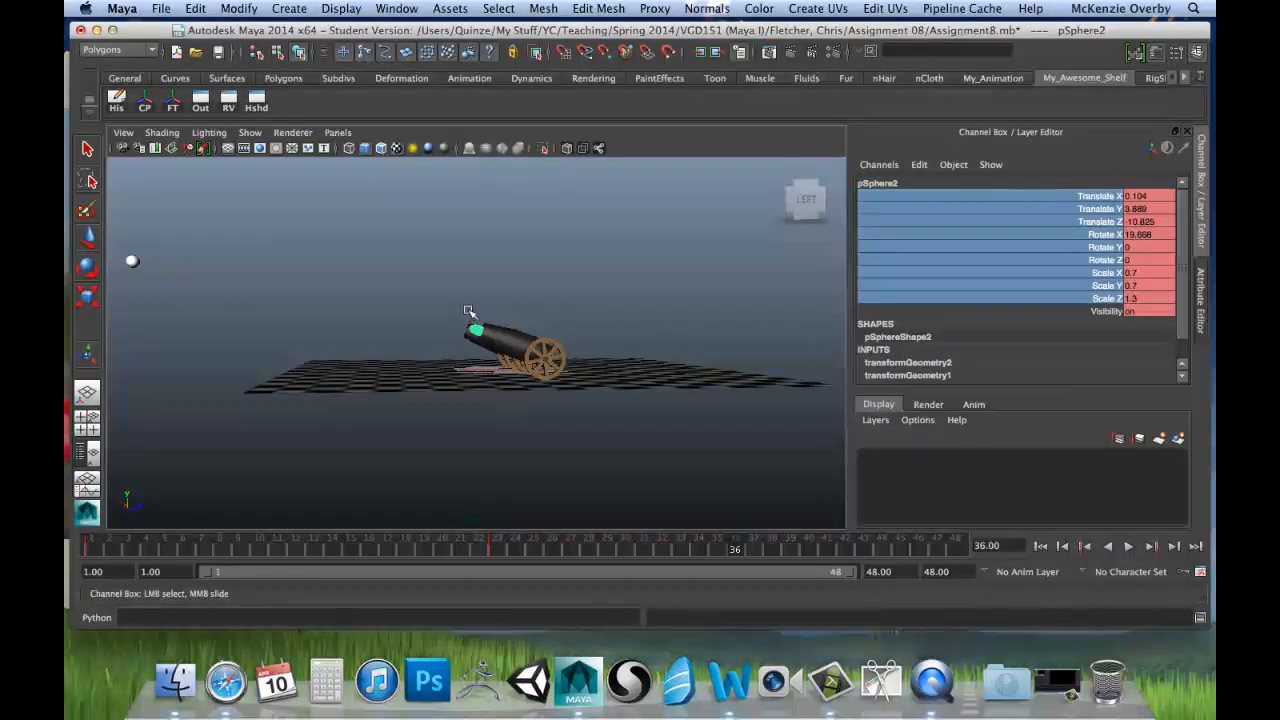
key(alt+v)
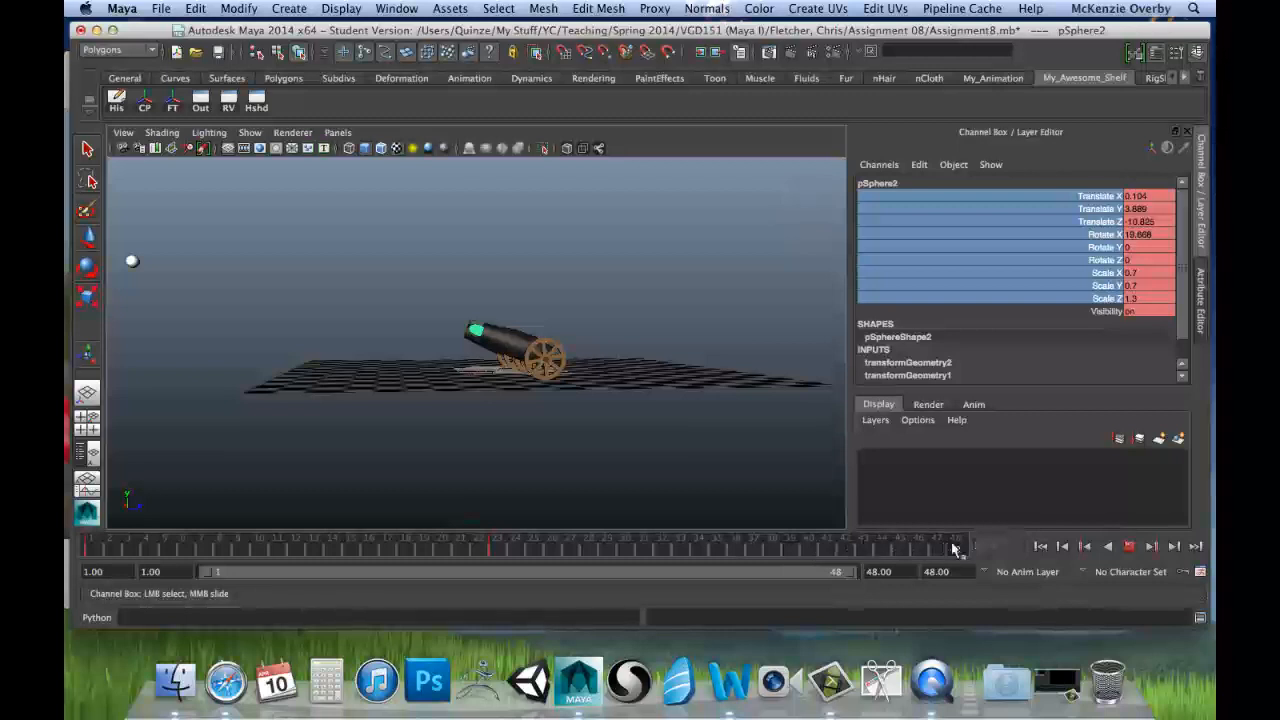
key(w)
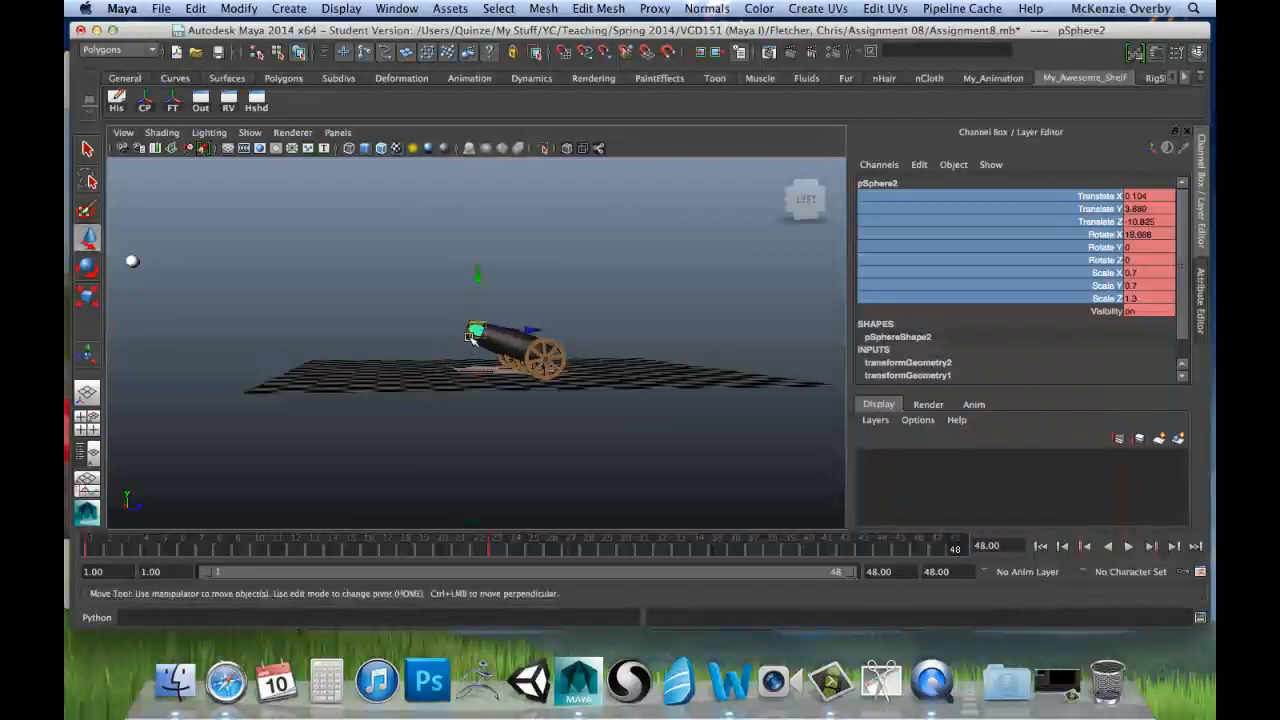
drag(522, 331, 304, 331)
drag(253, 276, 266, 232)
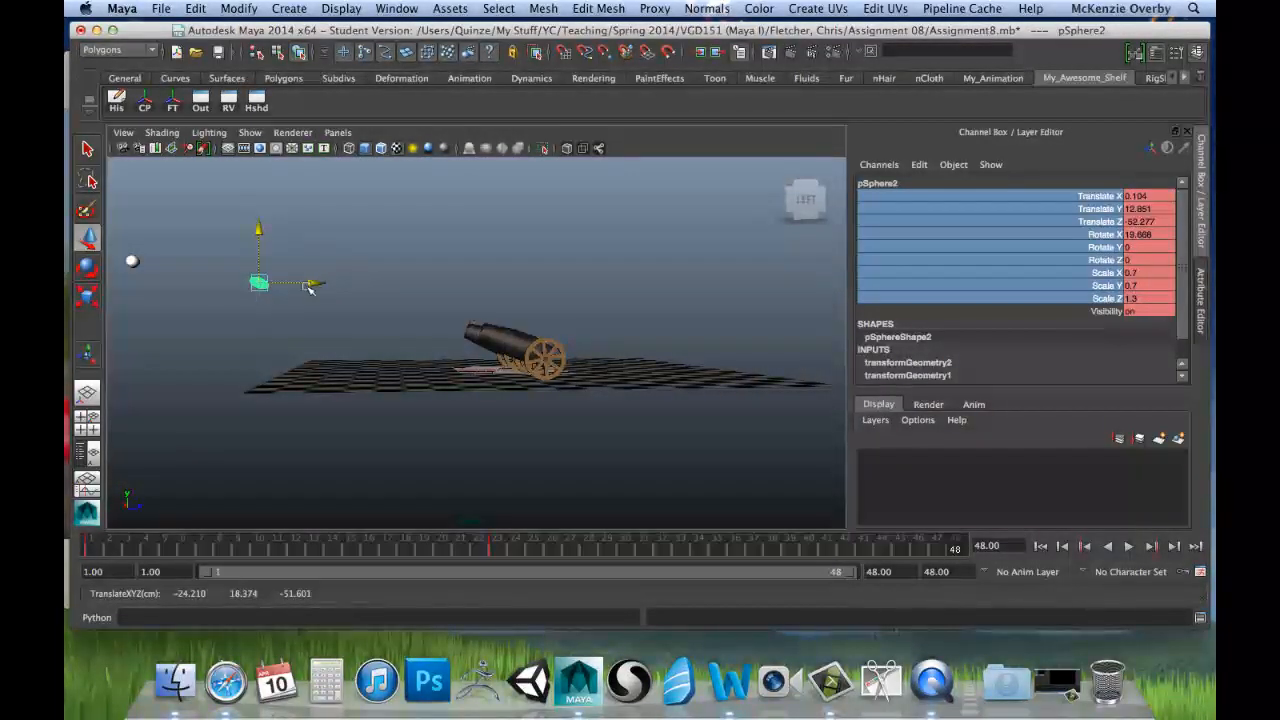
drag(312, 286, 283, 281)
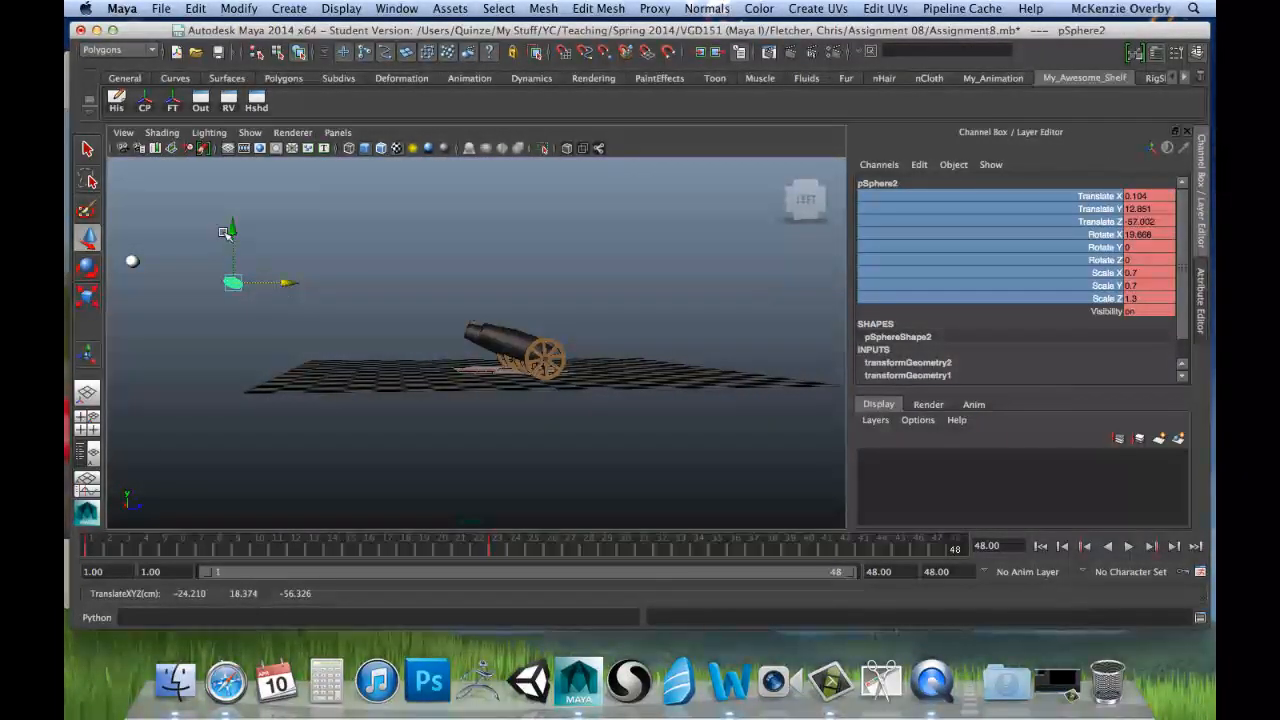
drag(229, 228, 236, 221)
mouse_move(290, 271)
mouse_down()
mouse_move(266, 271)
mouse_move(285, 282)
mouse_up()
key(e)
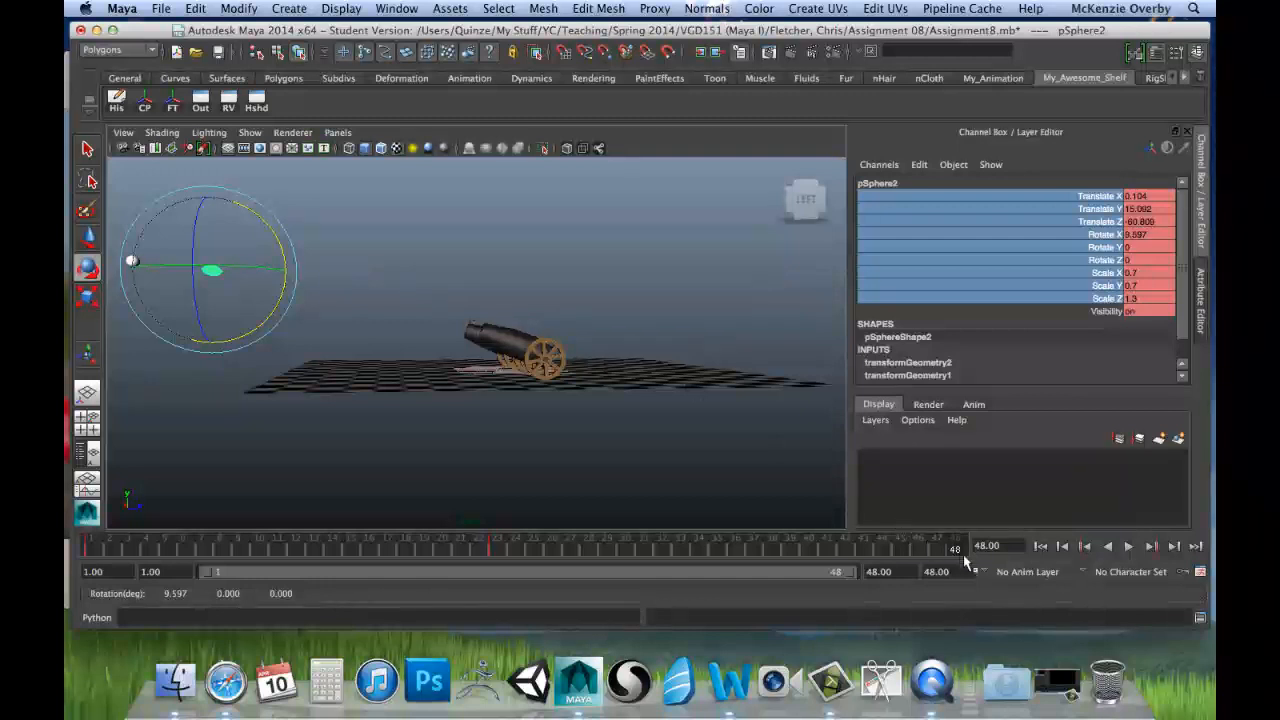
key(s)
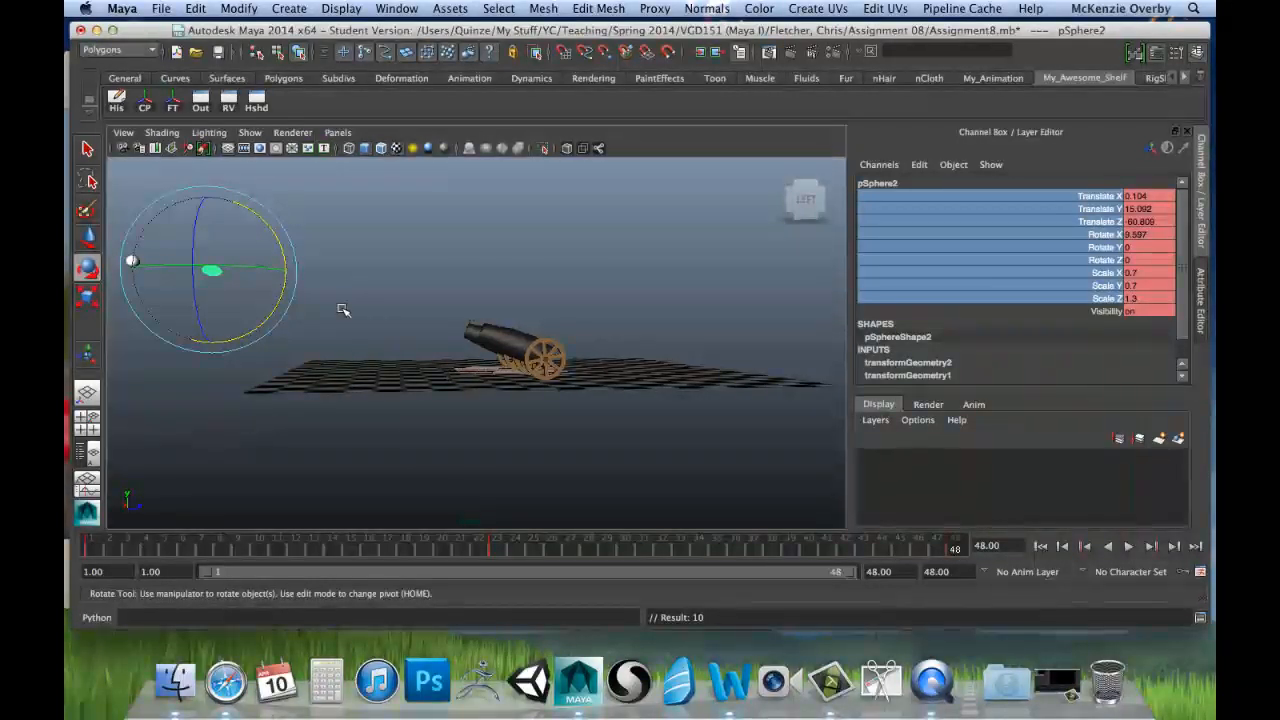
Step: Scrub through the timeline to review the second cannonball's firing motion, stopping at frame 23
drag(96, 552, 66, 563)
drag(165, 553, 298, 552)
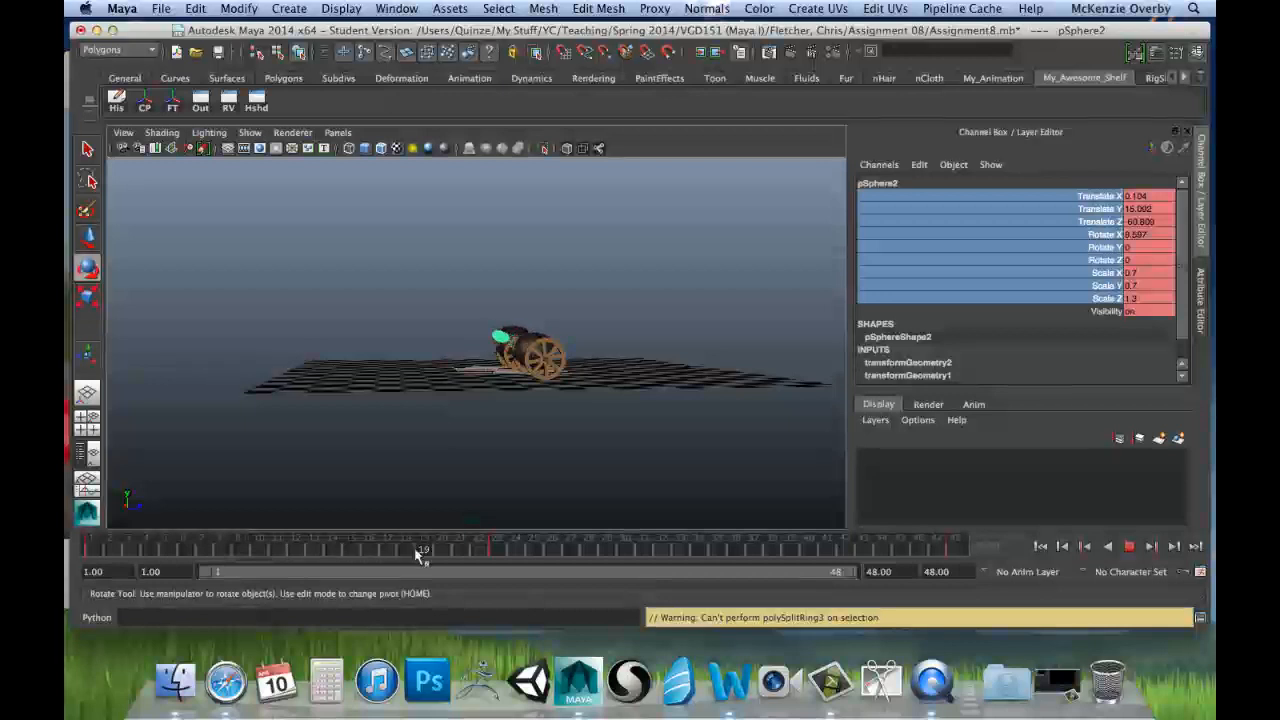
drag(417, 552, 365, 570)
drag(565, 560, 496, 551)
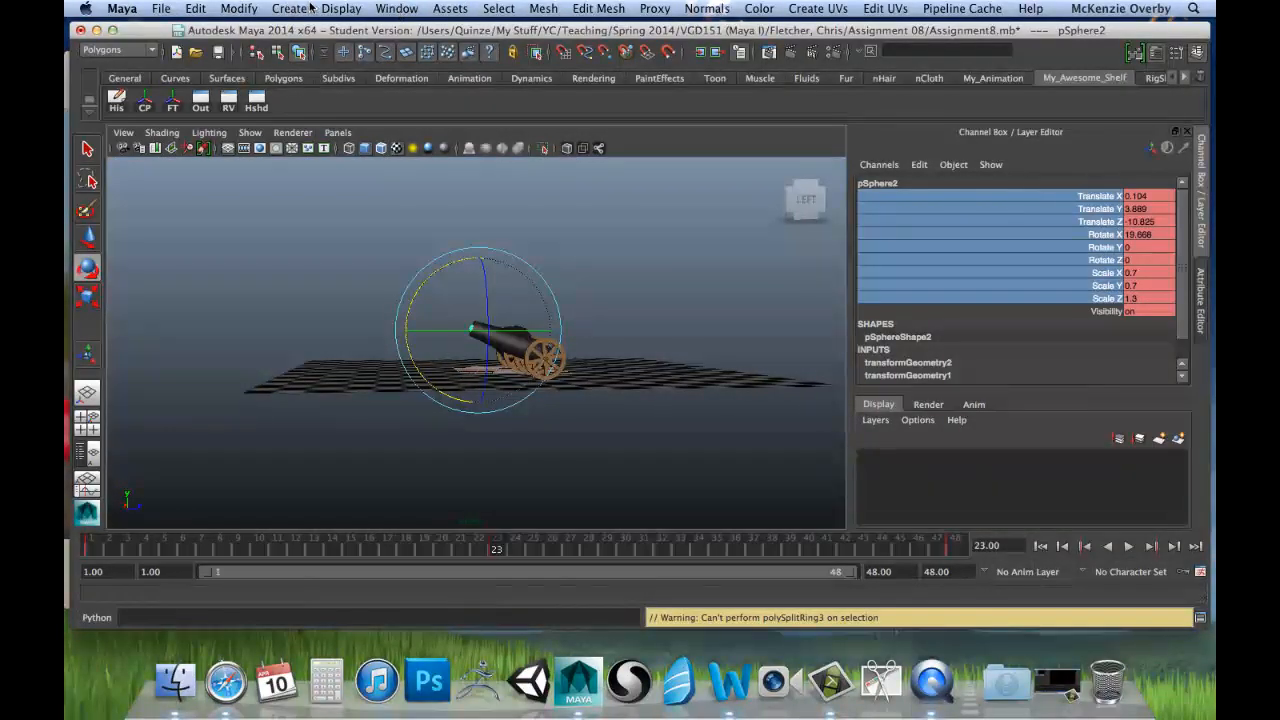
Step: Open the Graph Editor for the second cannonball and fit its animation curves from frame 1 to 48 into view
click(400, 8)
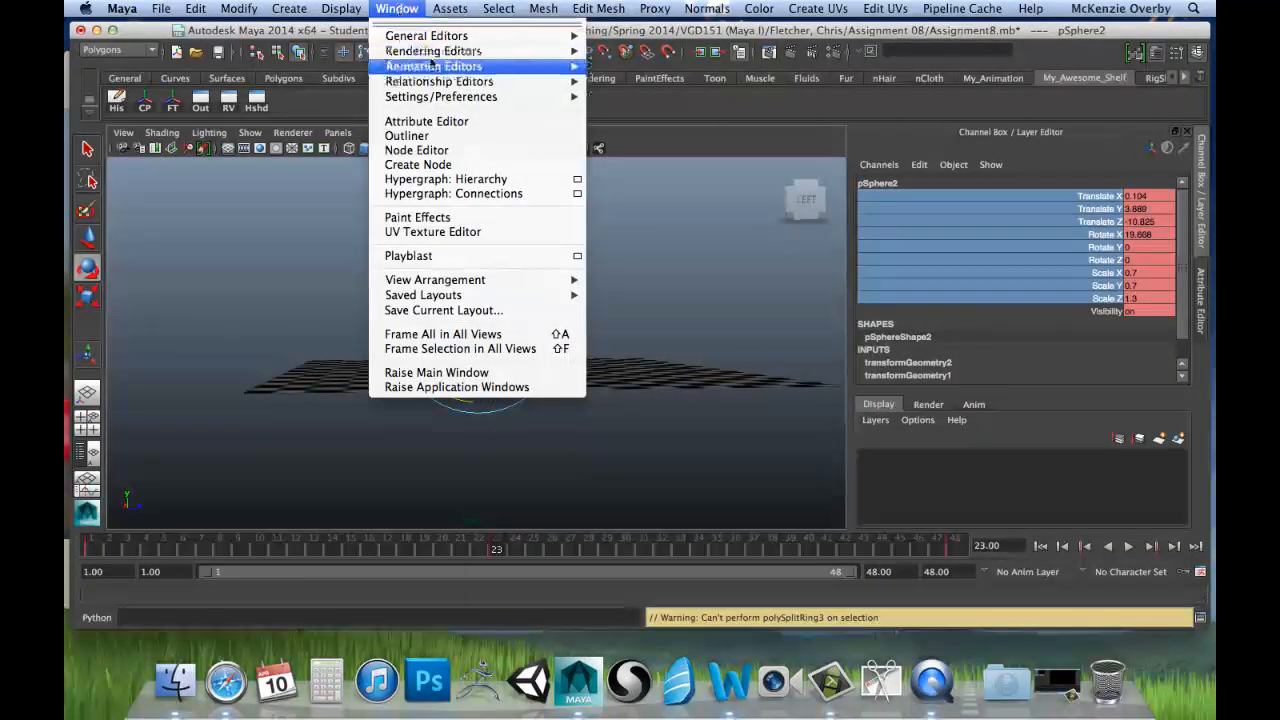
mouse_move(498, 72)
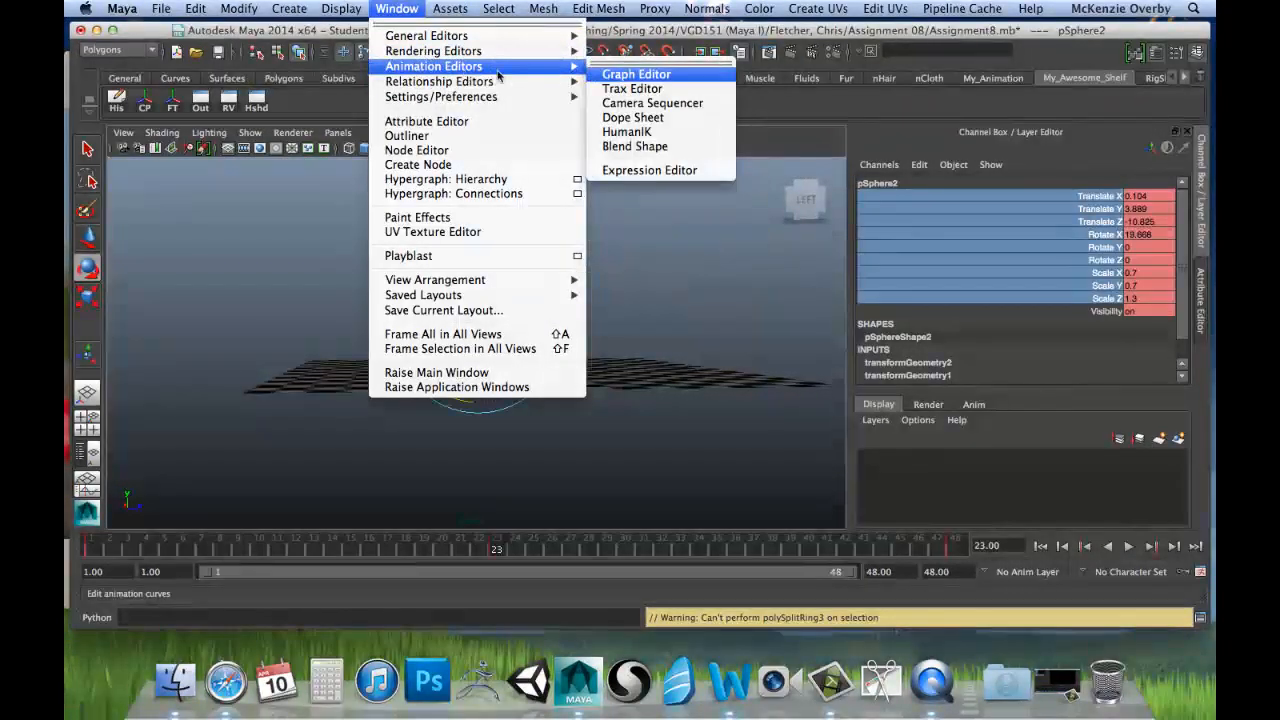
click(620, 75)
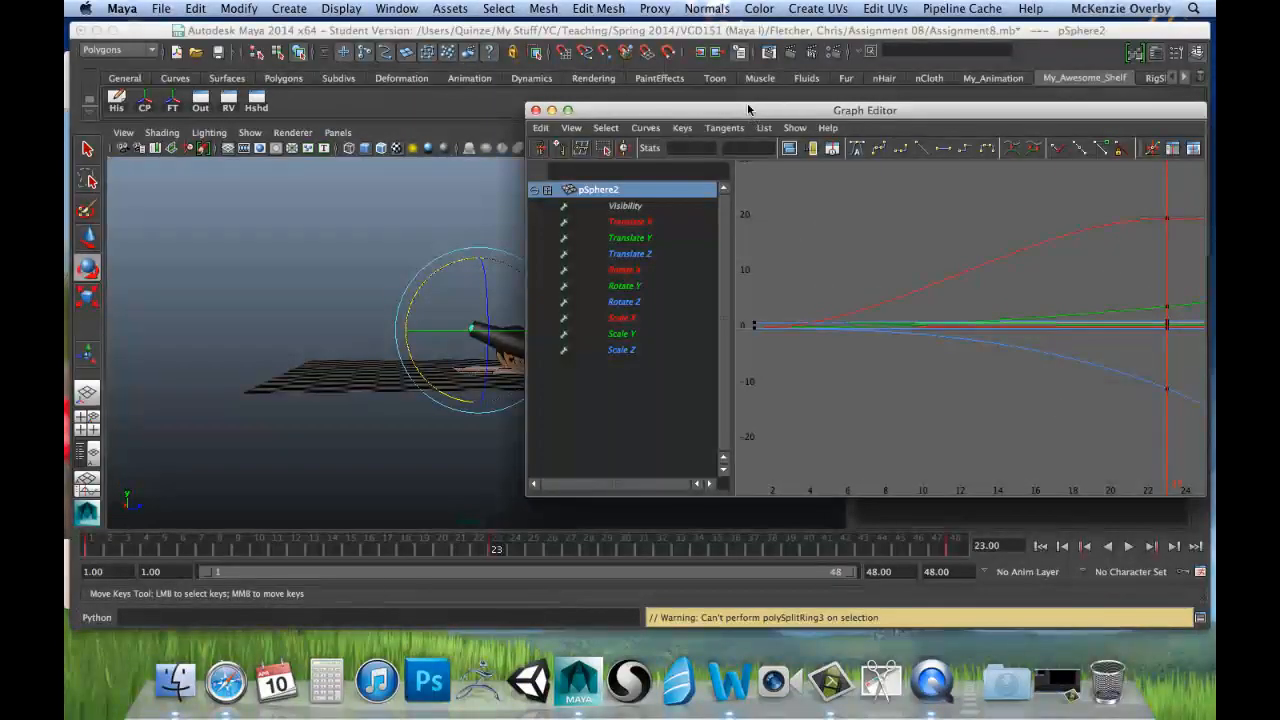
drag(747, 102, 504, 91)
scroll(760, 329, down, 5)
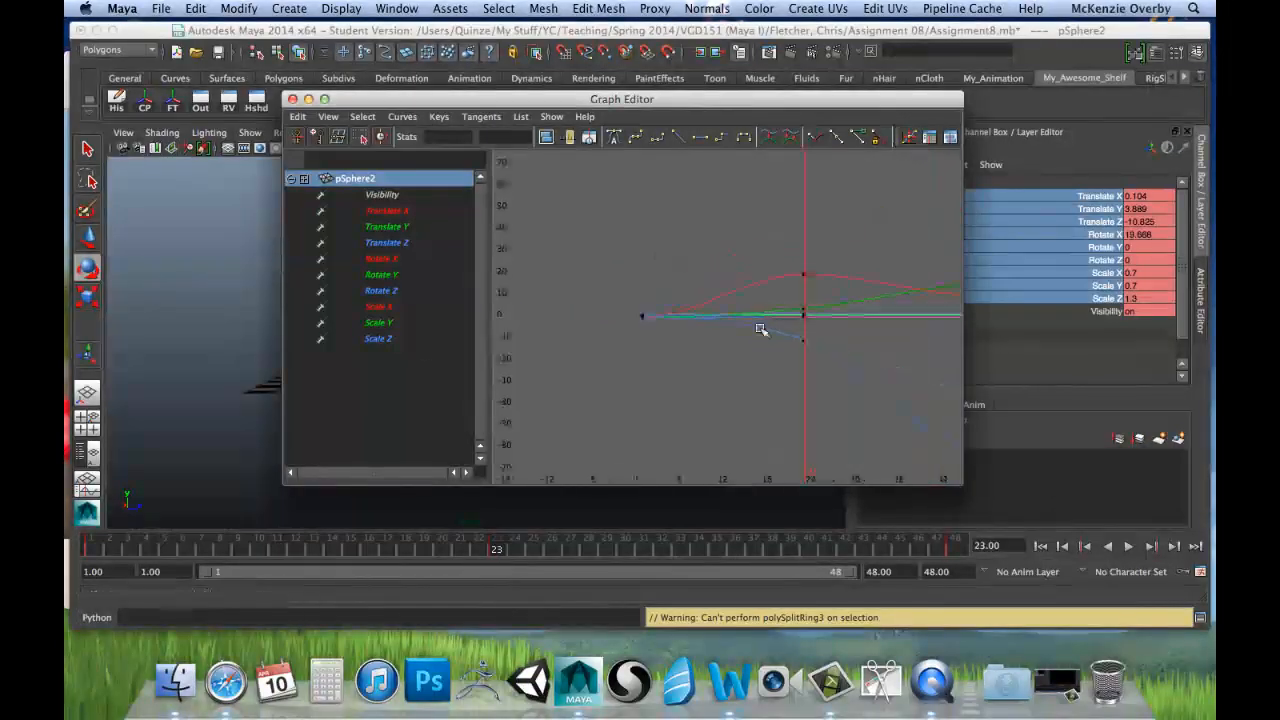
scroll(771, 337, up, 3)
scroll(737, 314, down, 4)
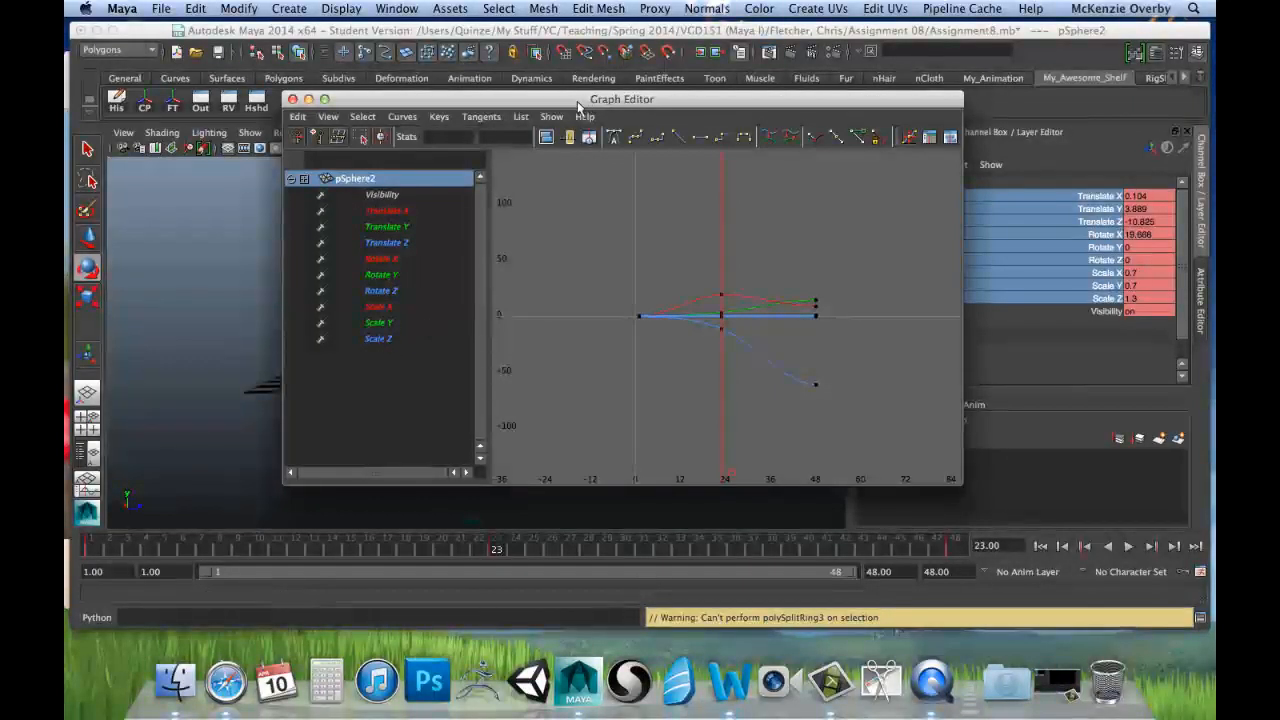
Step: Move the Graph Editor clear of the cannon and scrub from frame 1 to 23 to check the cannonball's path
drag(519, 99, 865, 171)
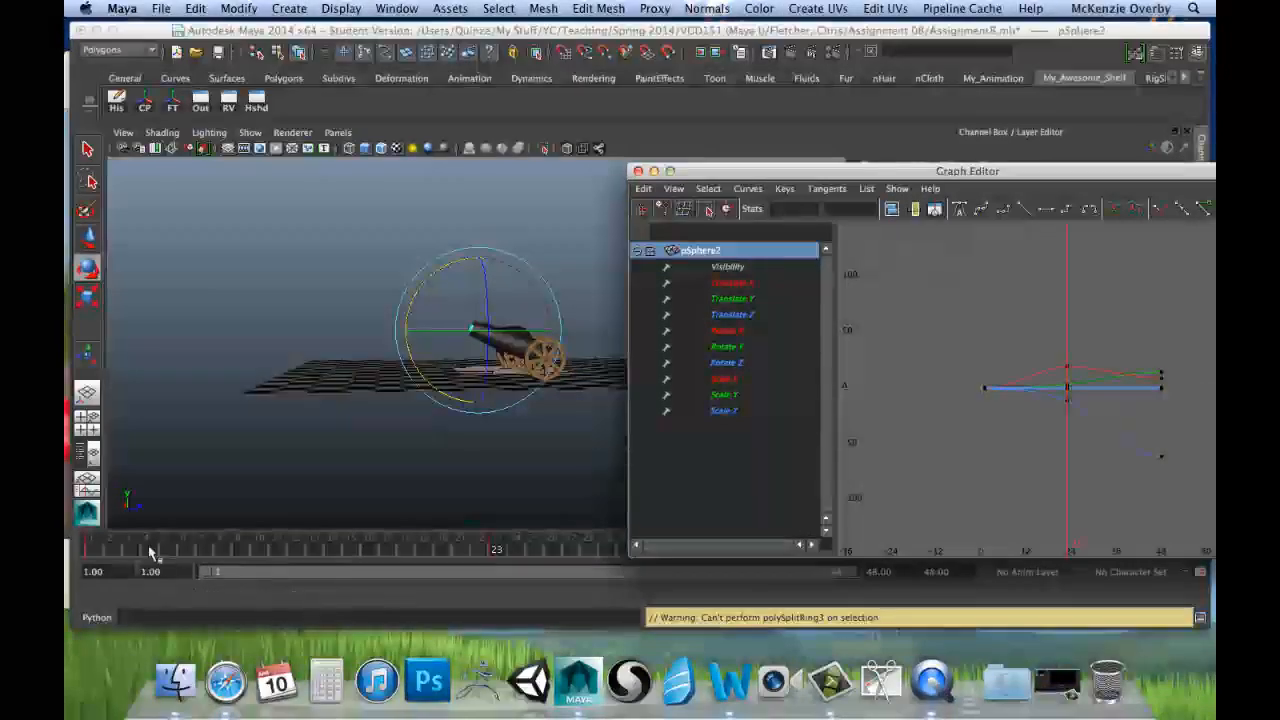
drag(97, 552, 497, 560)
key(w)
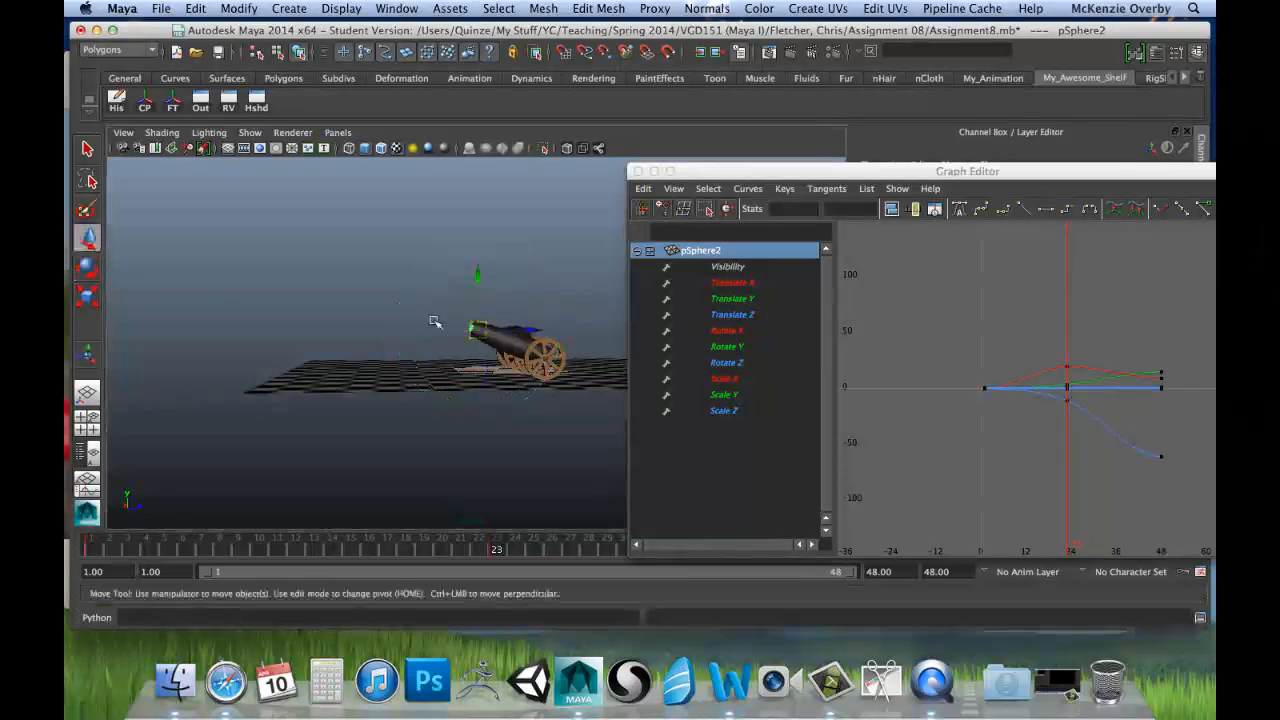
Step: Isolate the second cannonball's Translate X, Y and Z curves in the Graph Editor and examine them across all three keys
drag(843, 165, 622, 178)
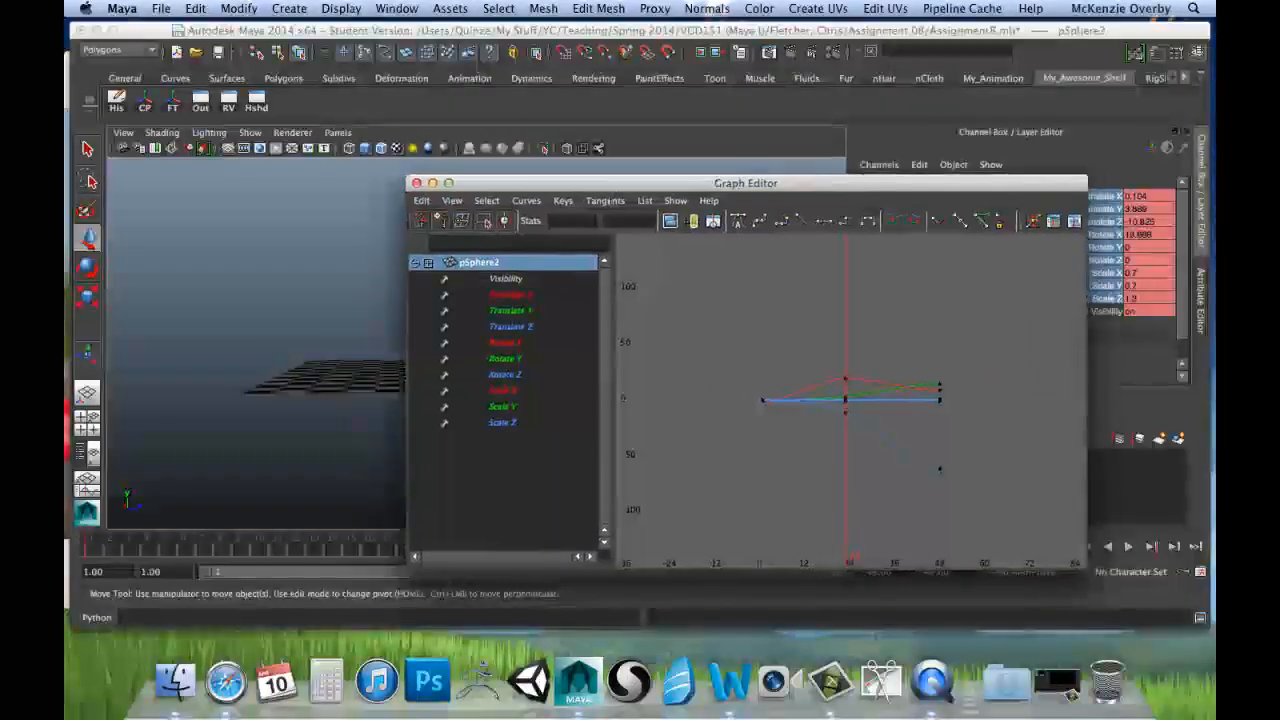
click(528, 295)
shift+click(531, 327)
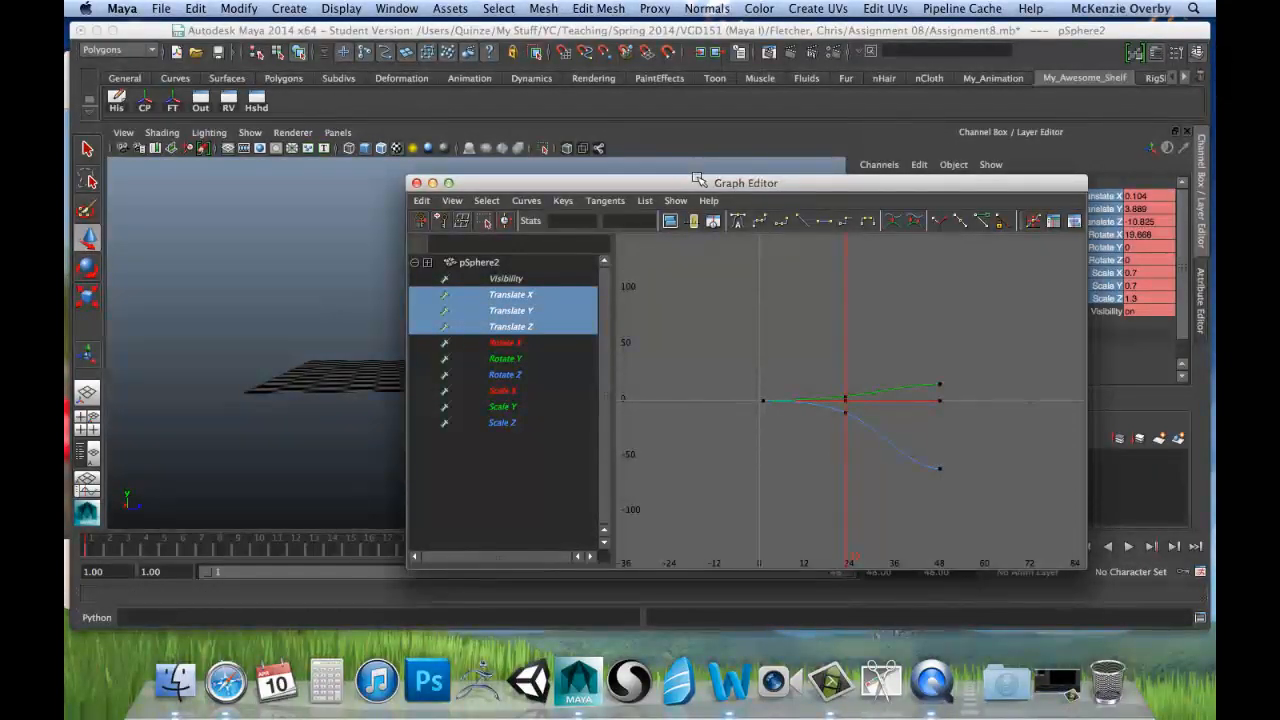
drag(699, 181, 510, 165)
scroll(750, 328, up, 5)
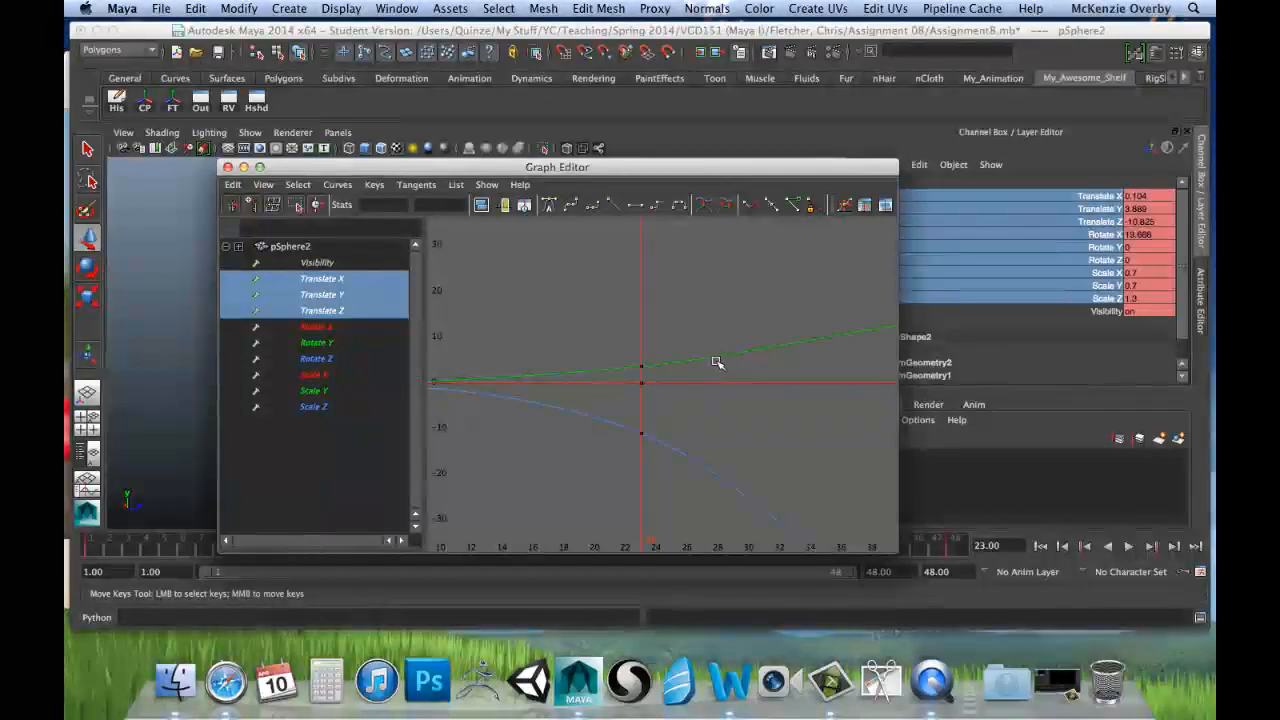
scroll(717, 362, down, 5)
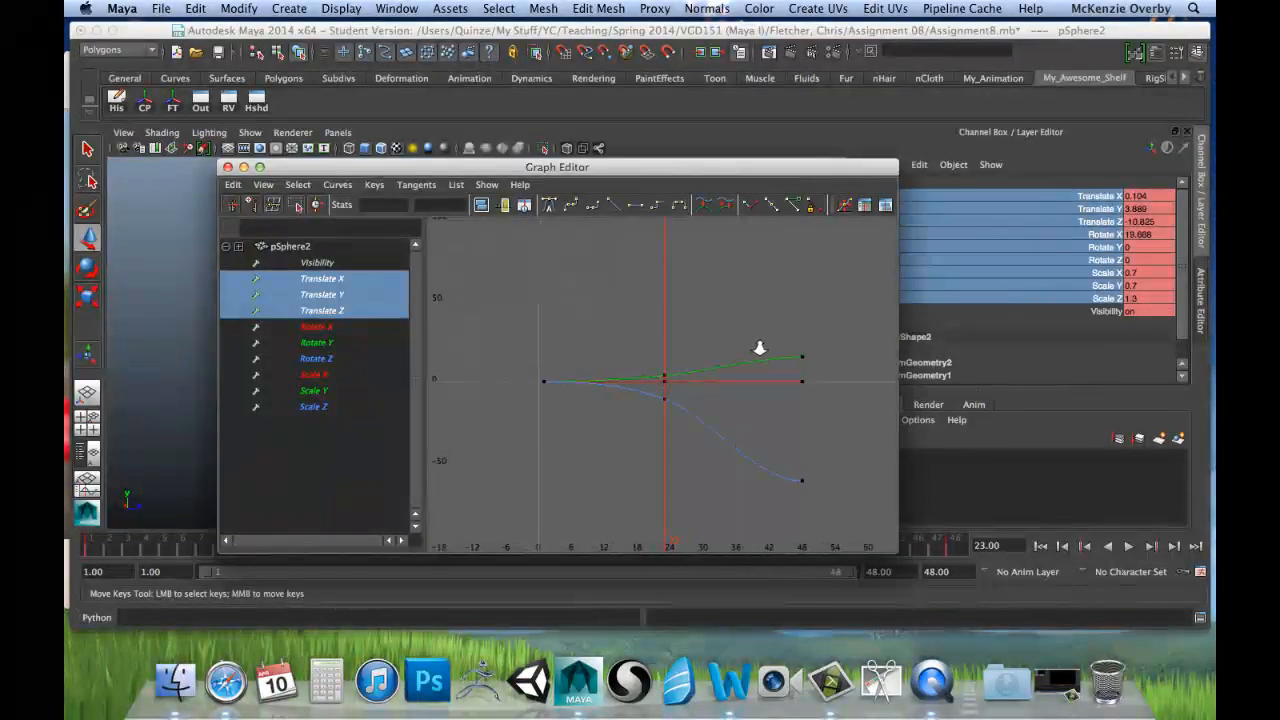
alt+right_drag(760, 348, 777, 346)
alt+middle_drag(778, 343, 754, 317)
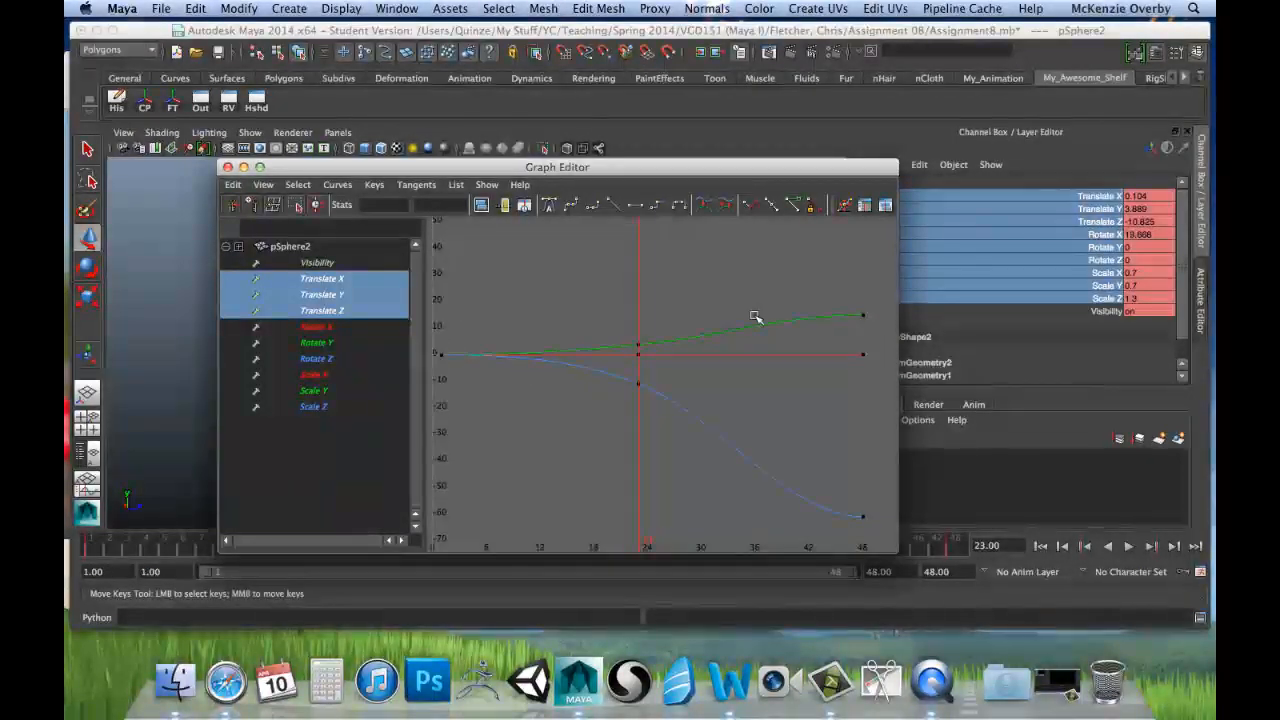
Step: Inspect the Translate X and Translate Y curves one at a time and return the timeline to frame 1
click(306, 281)
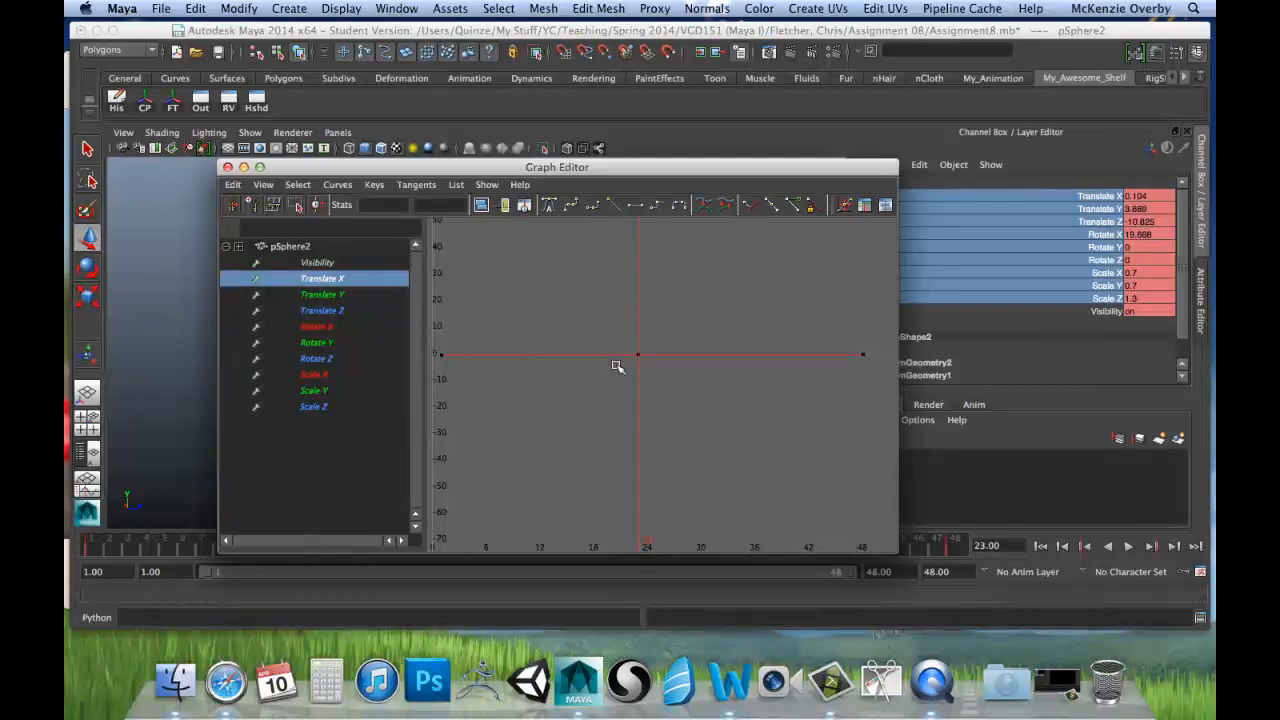
click(333, 297)
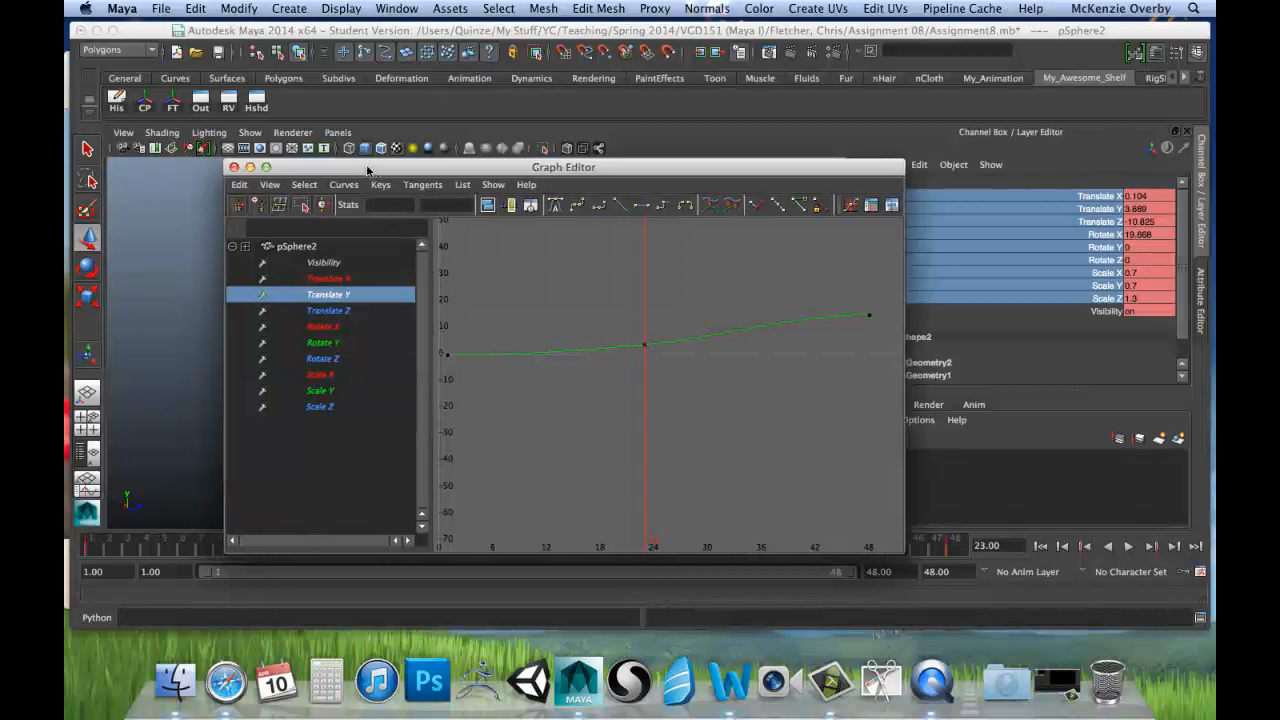
drag(367, 170, 773, 170)
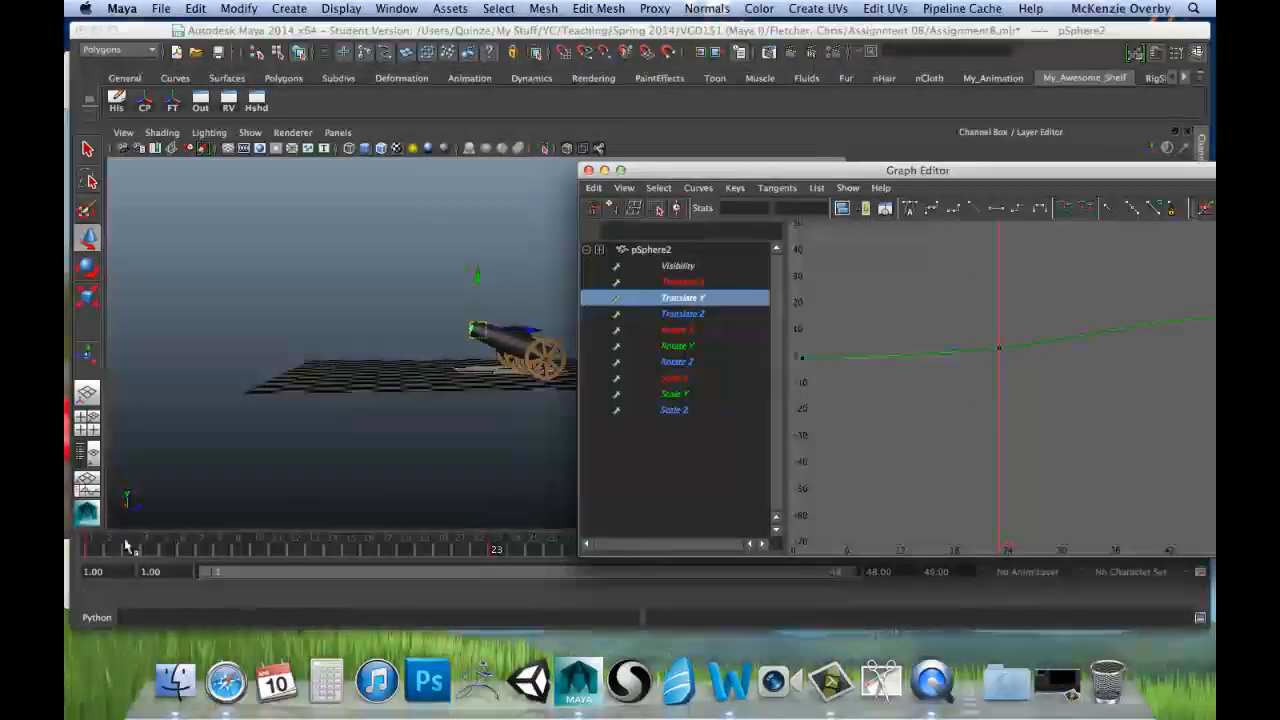
mouse_move(91, 546)
mouse_down()
mouse_move(443, 565)
mouse_move(471, 557)
mouse_move(337, 560)
mouse_move(480, 549)
mouse_move(101, 562)
mouse_up()
Step: Check the Rotate X curve, isolate the Translate Z curve and examine its shape around the frame 23 key
click(680, 330)
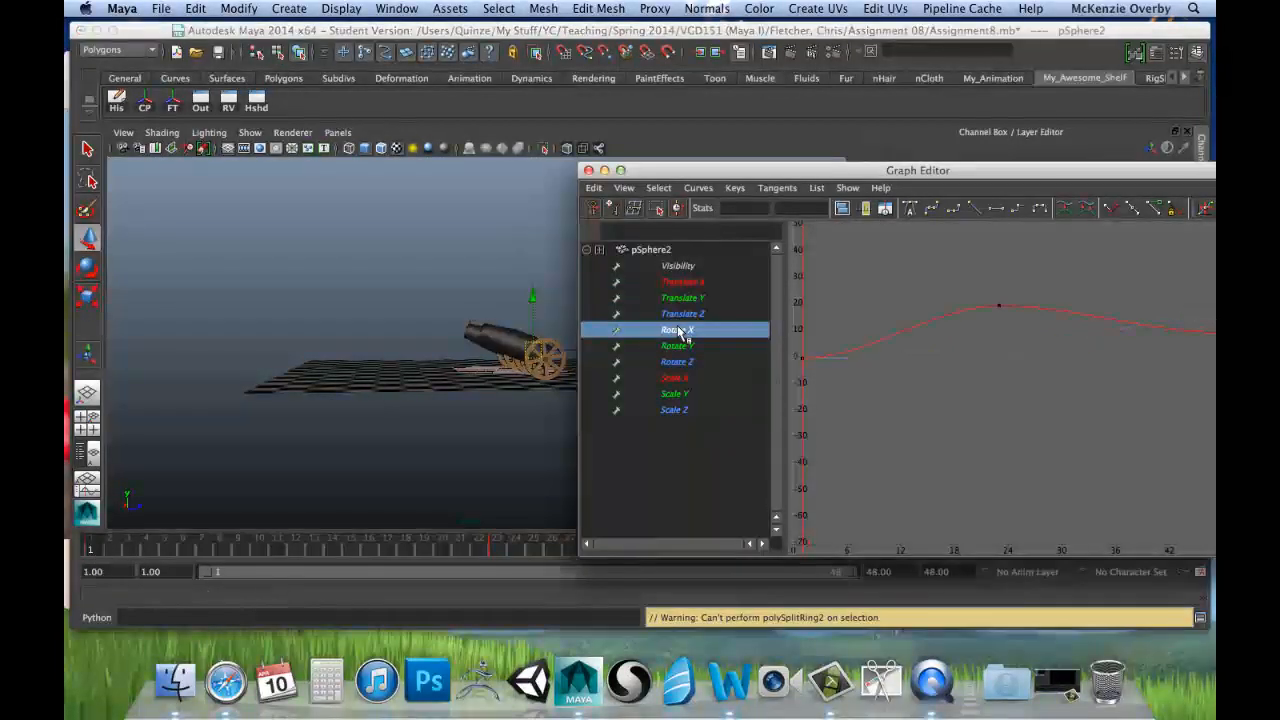
click(700, 314)
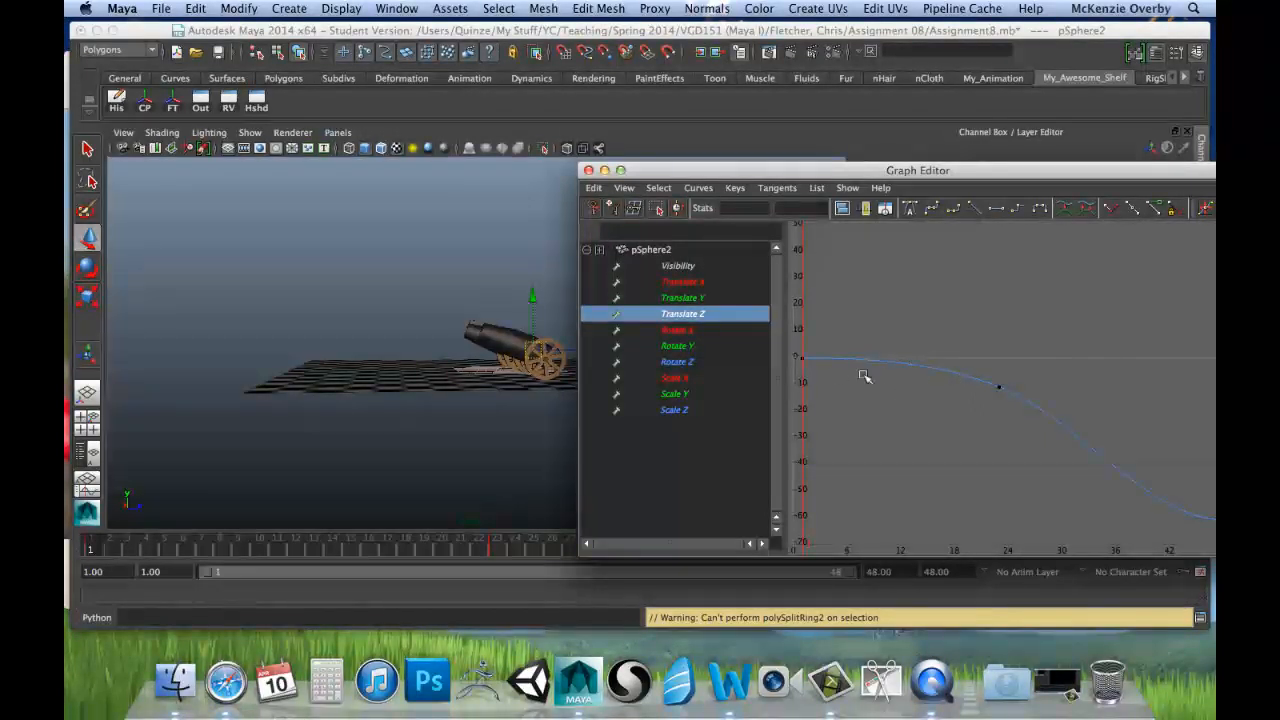
alt+middle_drag(1005, 340, 970, 331)
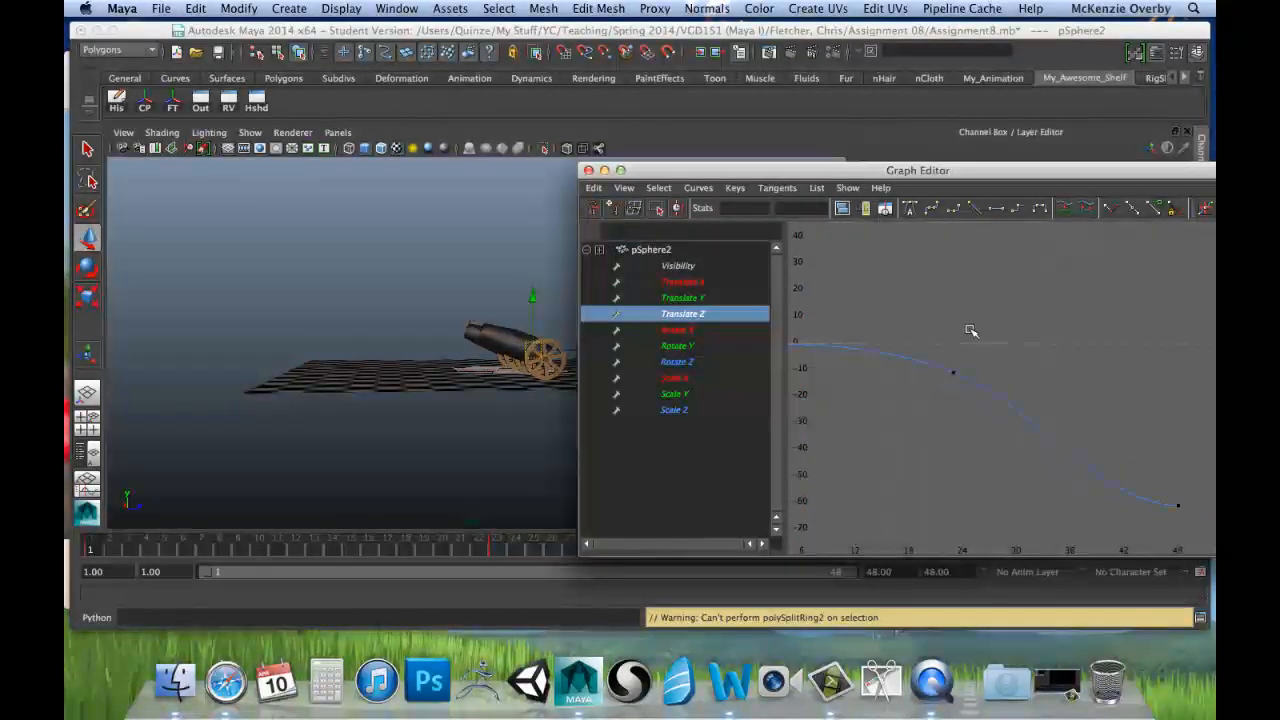
alt+middle_drag(988, 387, 1045, 422)
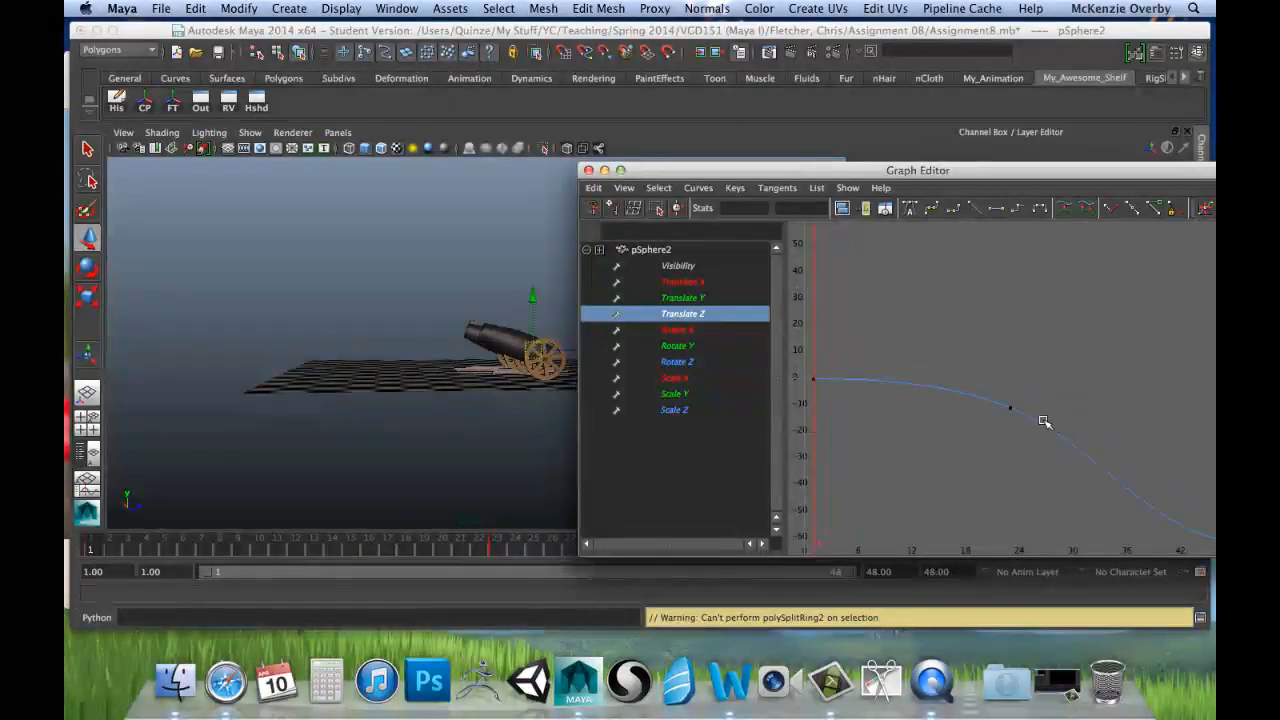
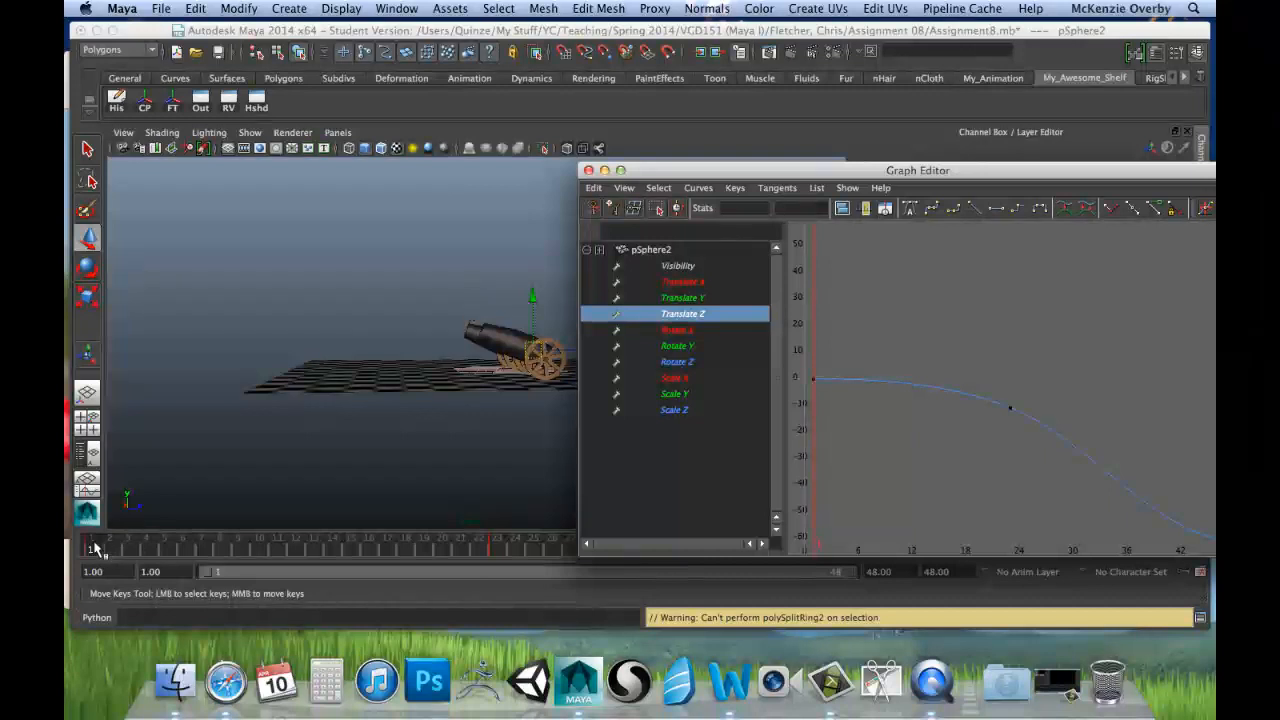
Step: Scrub from frame 1 to 23 and compare the second cannonball's Translate Y and Translate Z curves across their keys
drag(95, 548, 494, 551)
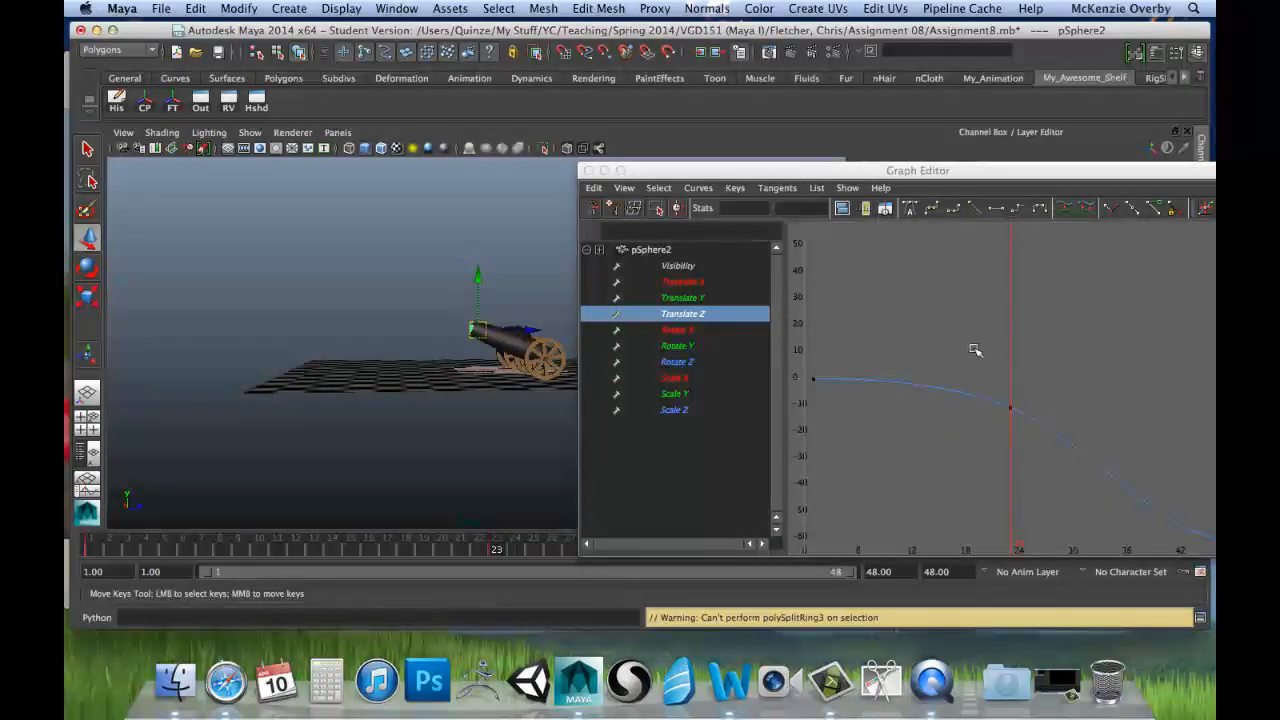
alt+middle_drag(975, 350, 819, 319)
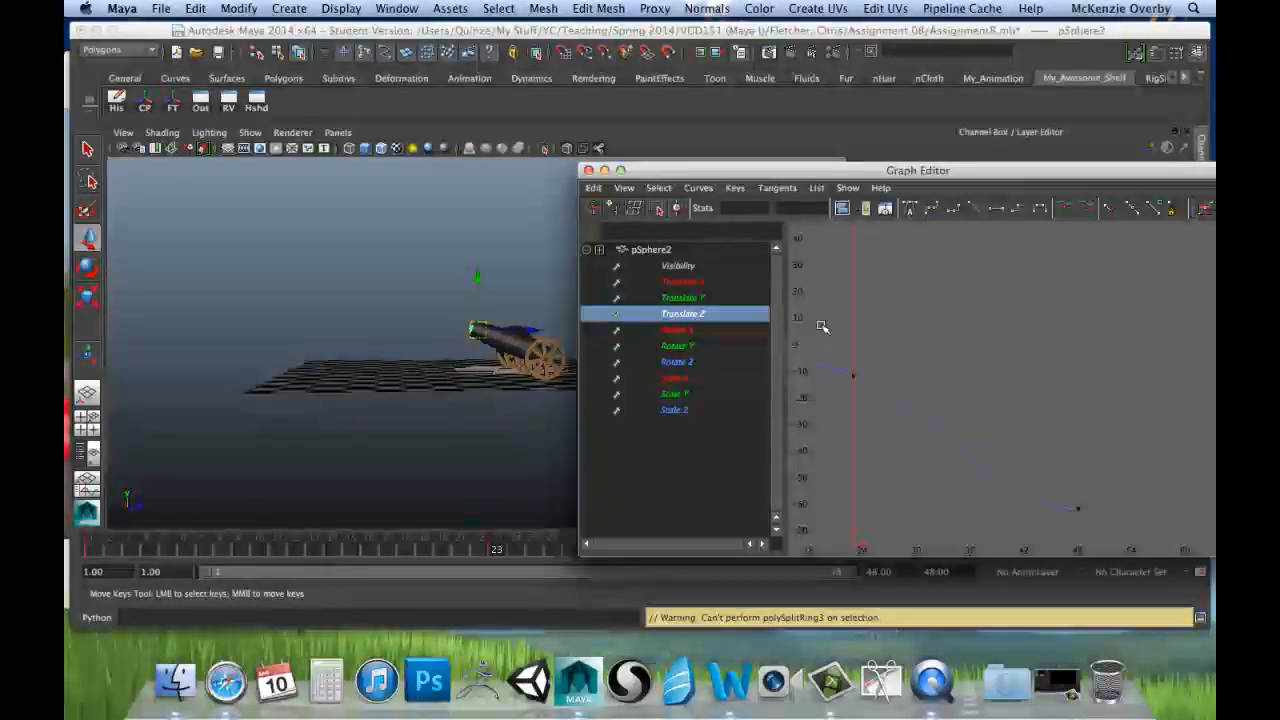
shift+click(682, 298)
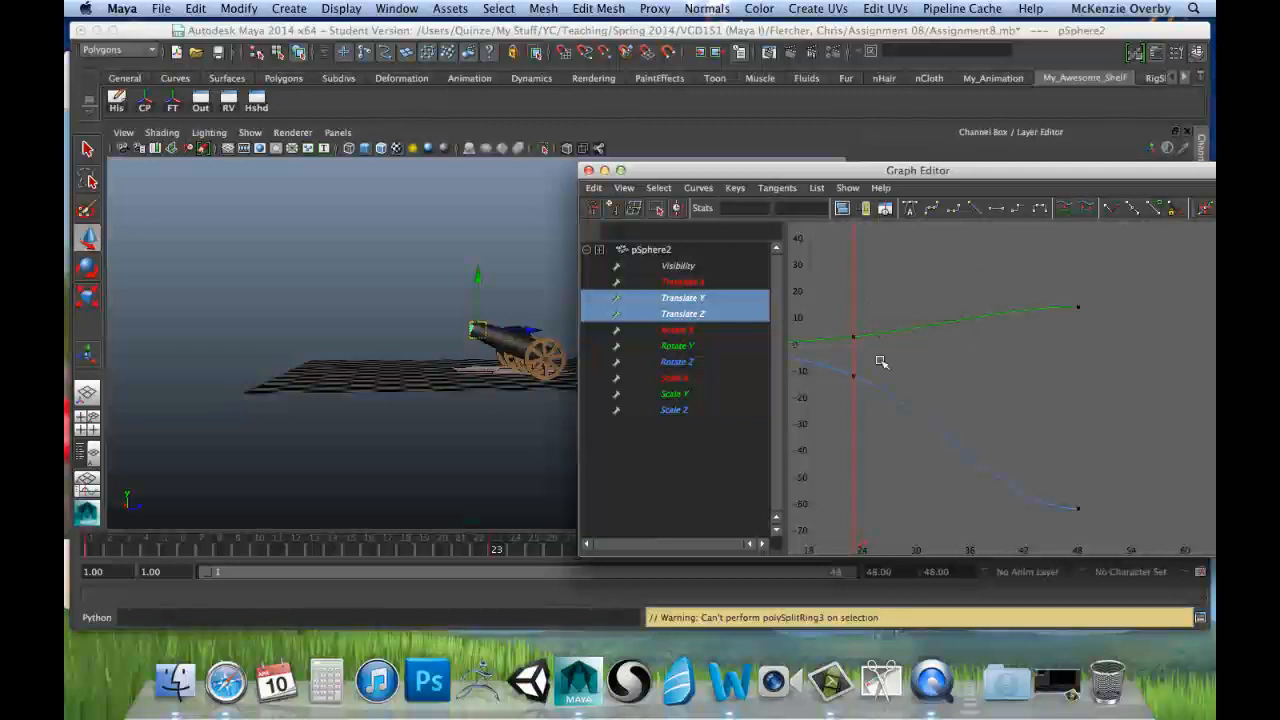
alt+middle_drag(858, 352, 1032, 313)
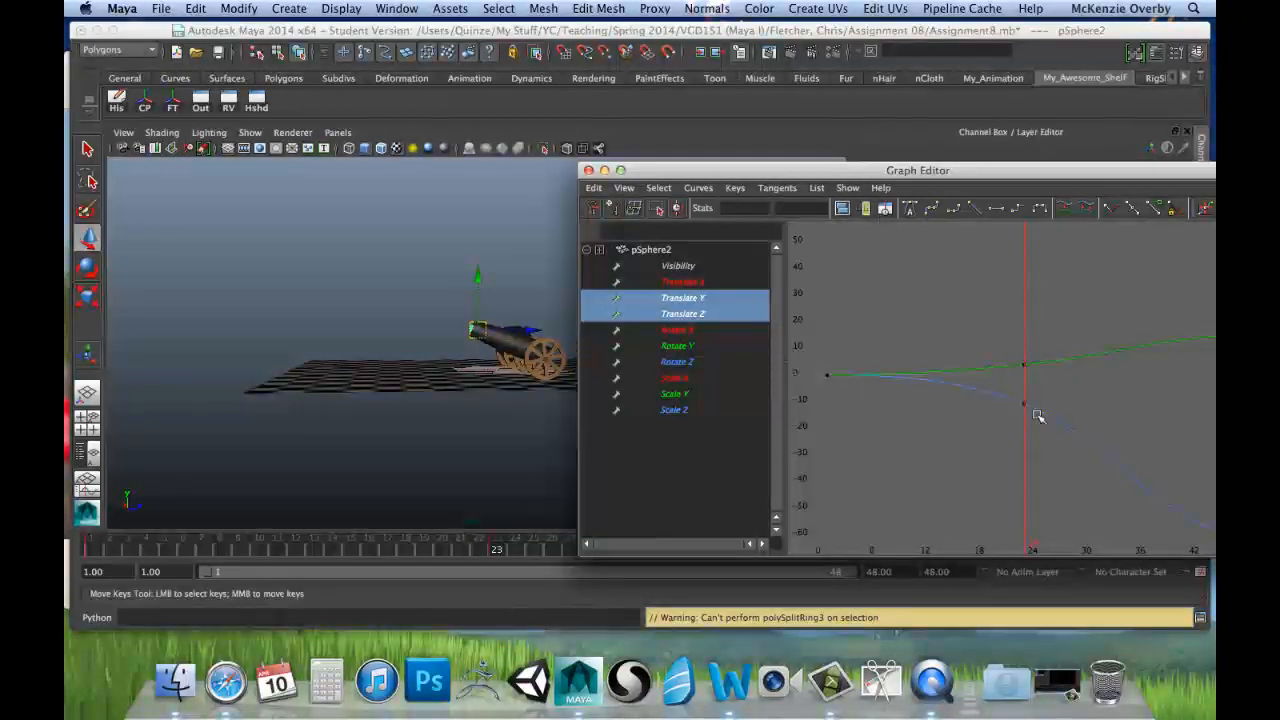
drag(1000, 170, 791, 155)
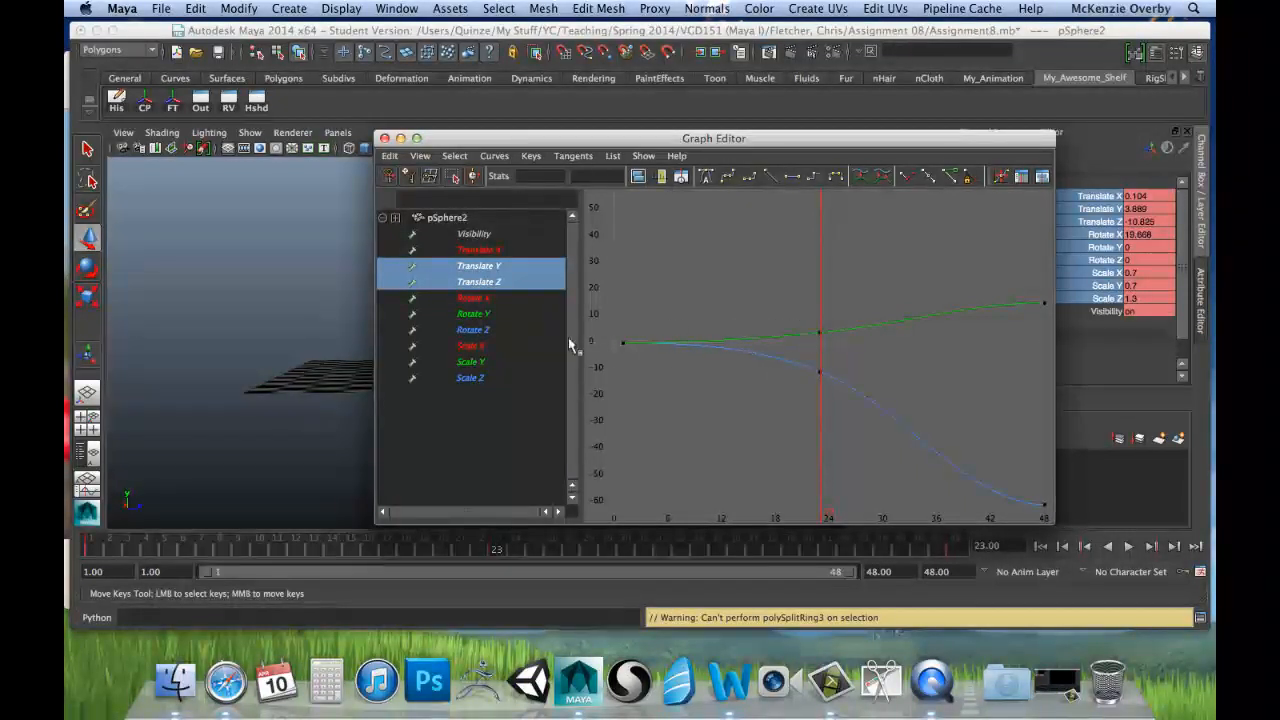
Step: Isolate the Translate Y curve, apply step tangents to its keys at frames 1 and 23, and inspect the stepped curve
click(498, 267)
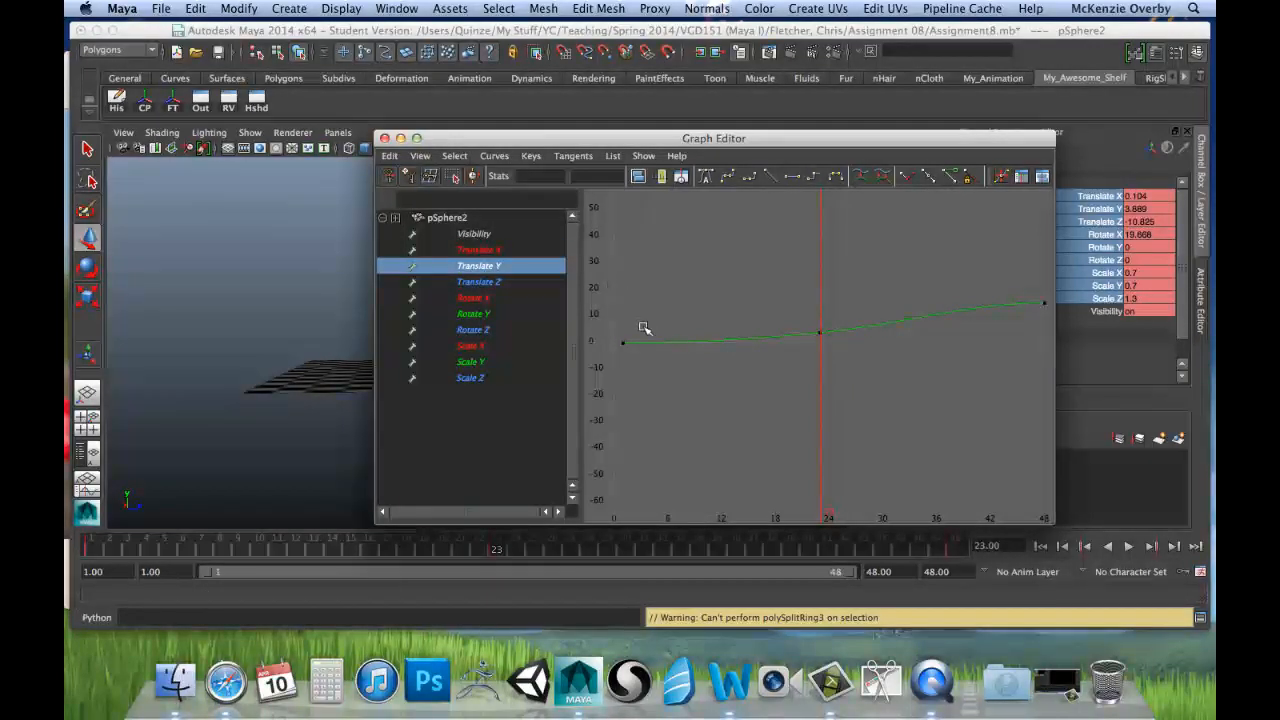
drag(830, 366, 829, 377)
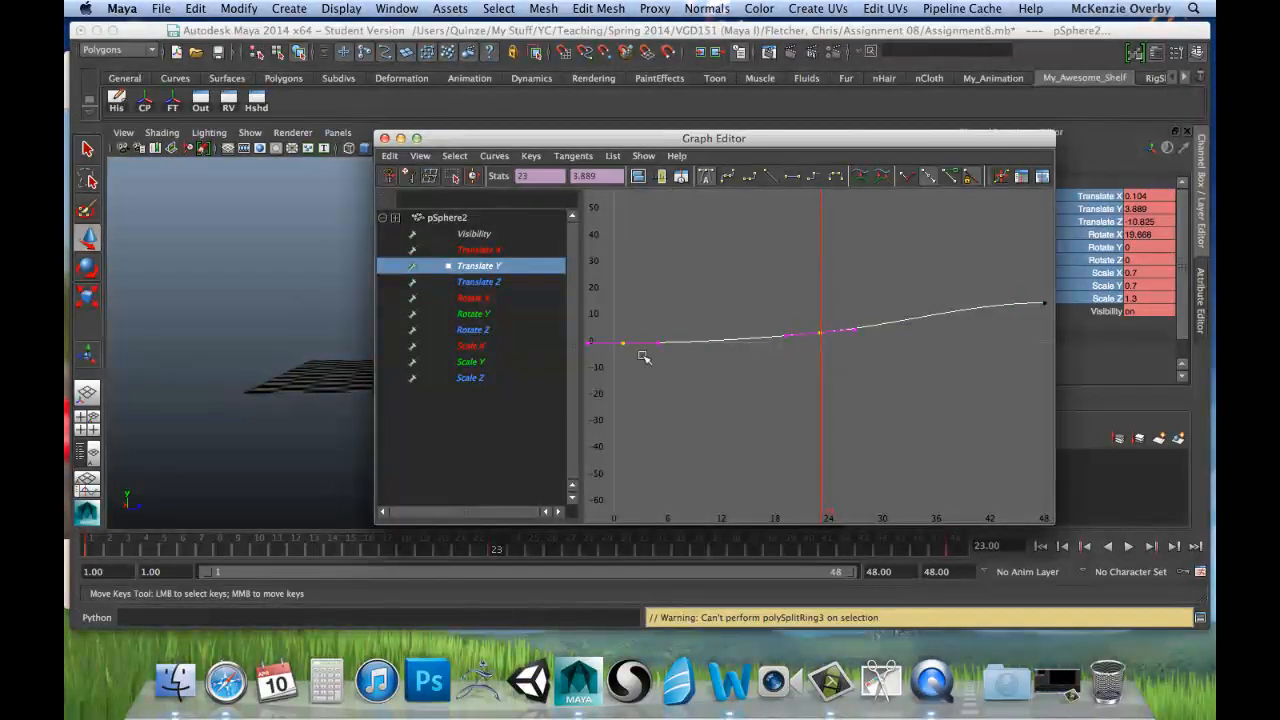
drag(603, 281, 830, 405)
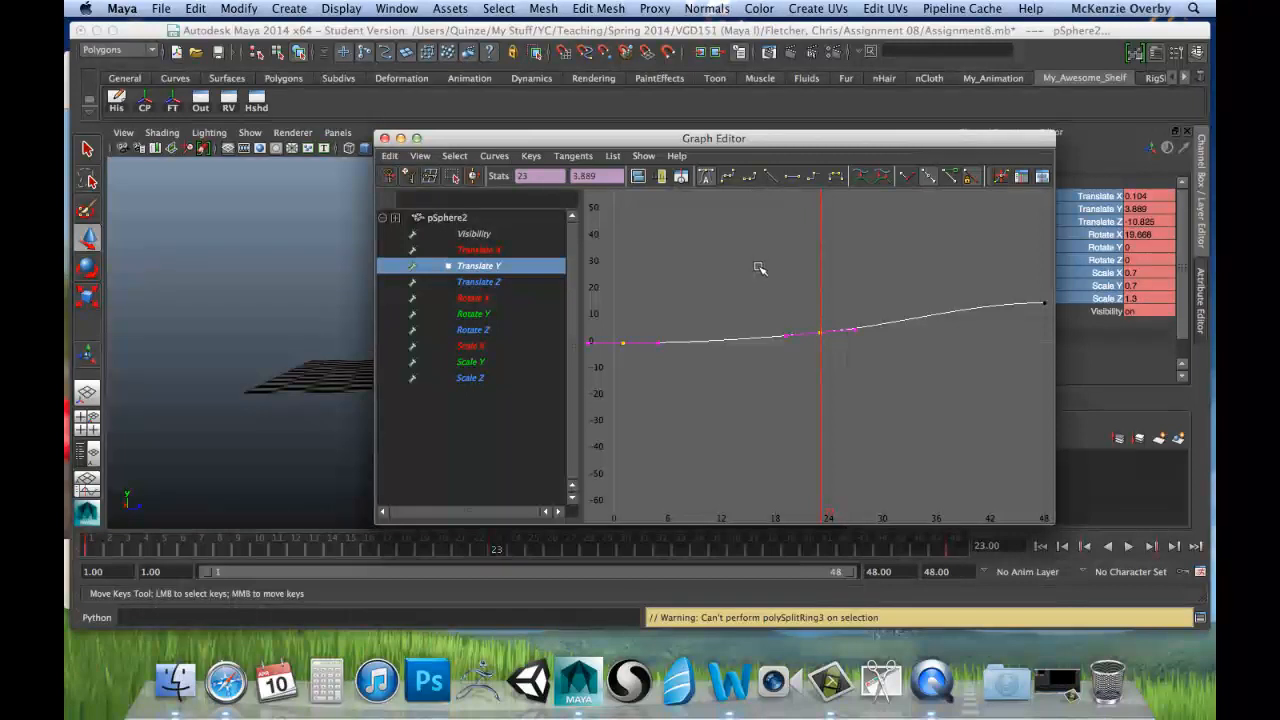
click(815, 177)
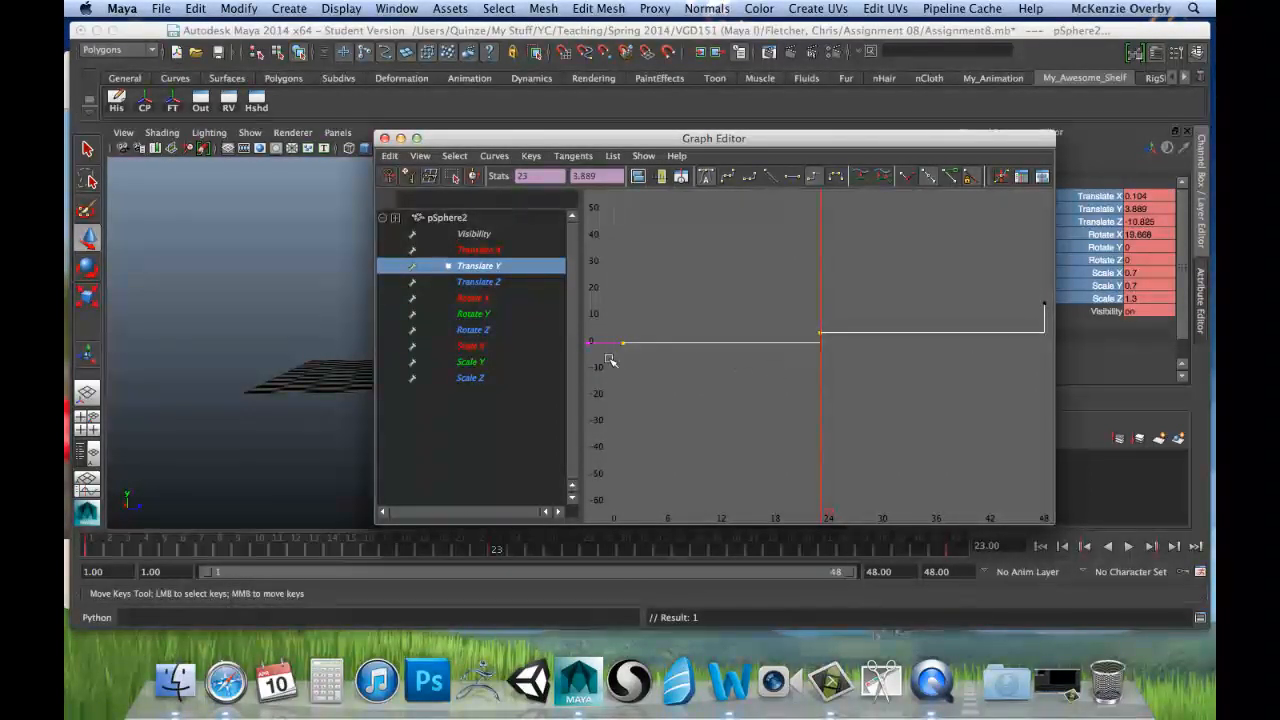
key(f)
key(a)
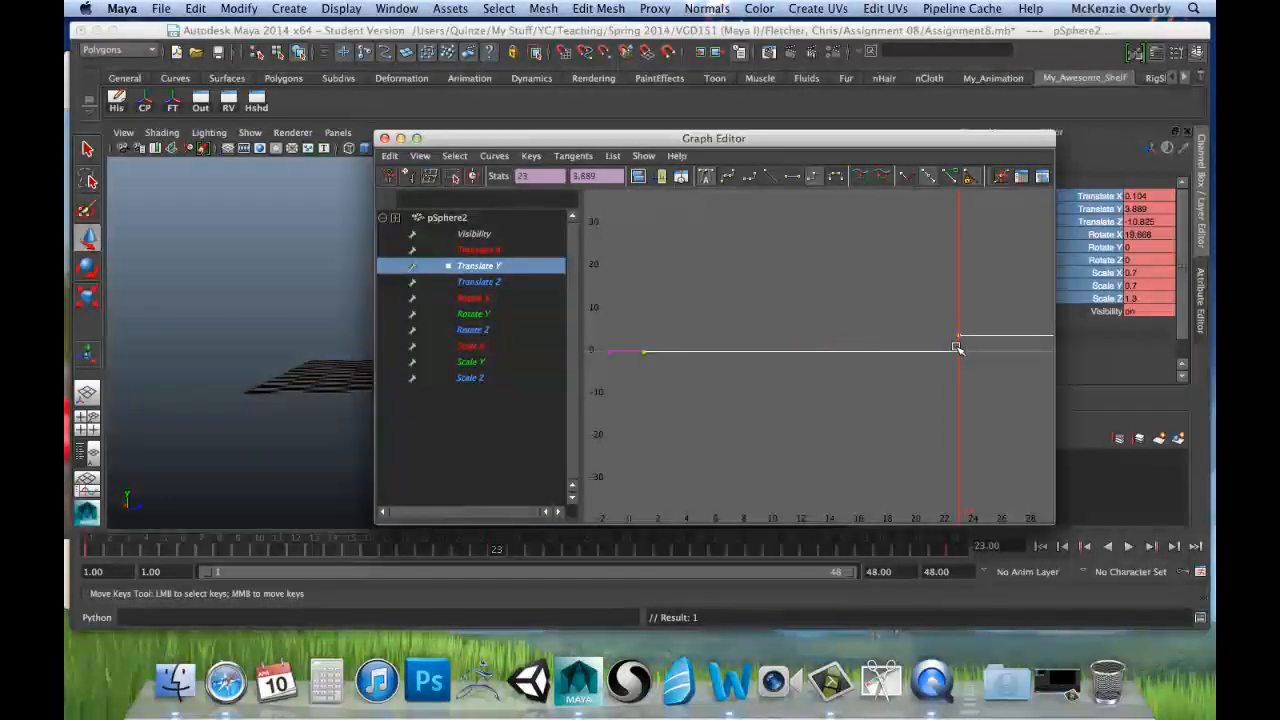
alt+middle_drag(967, 377, 685, 420)
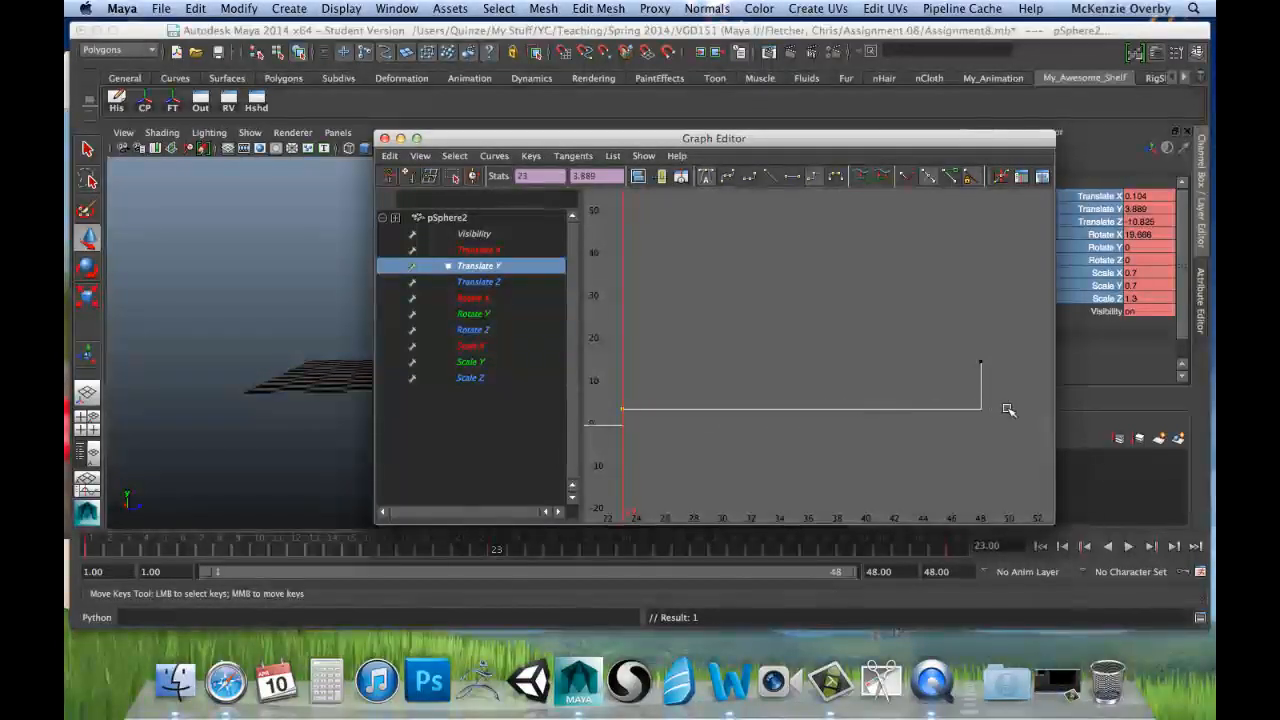
scroll(837, 443, down, 5)
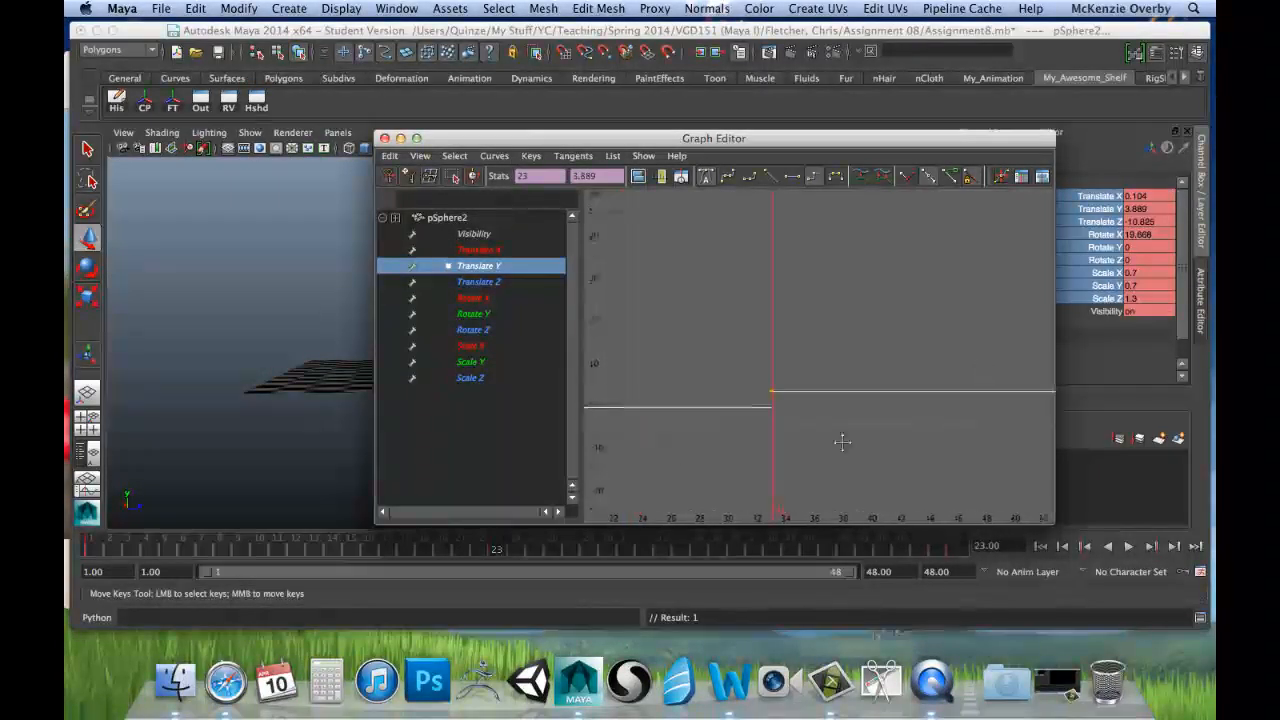
key(f)
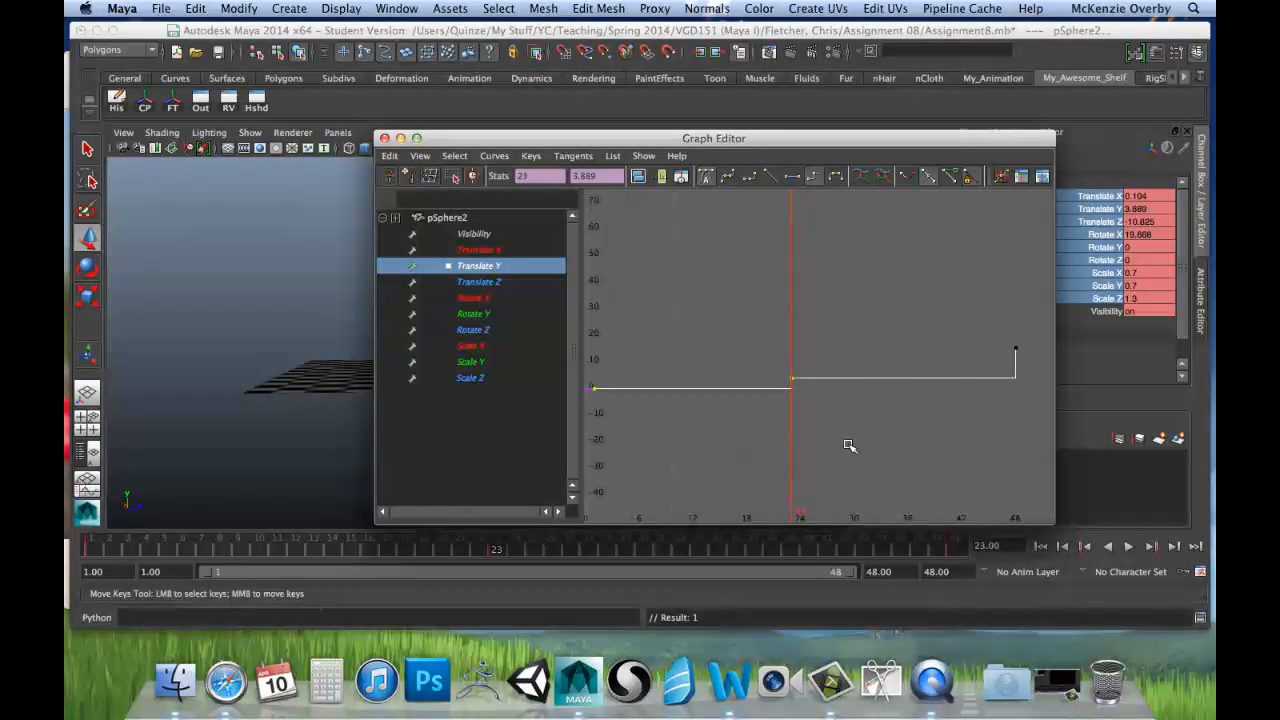
scroll(737, 423, down, 3)
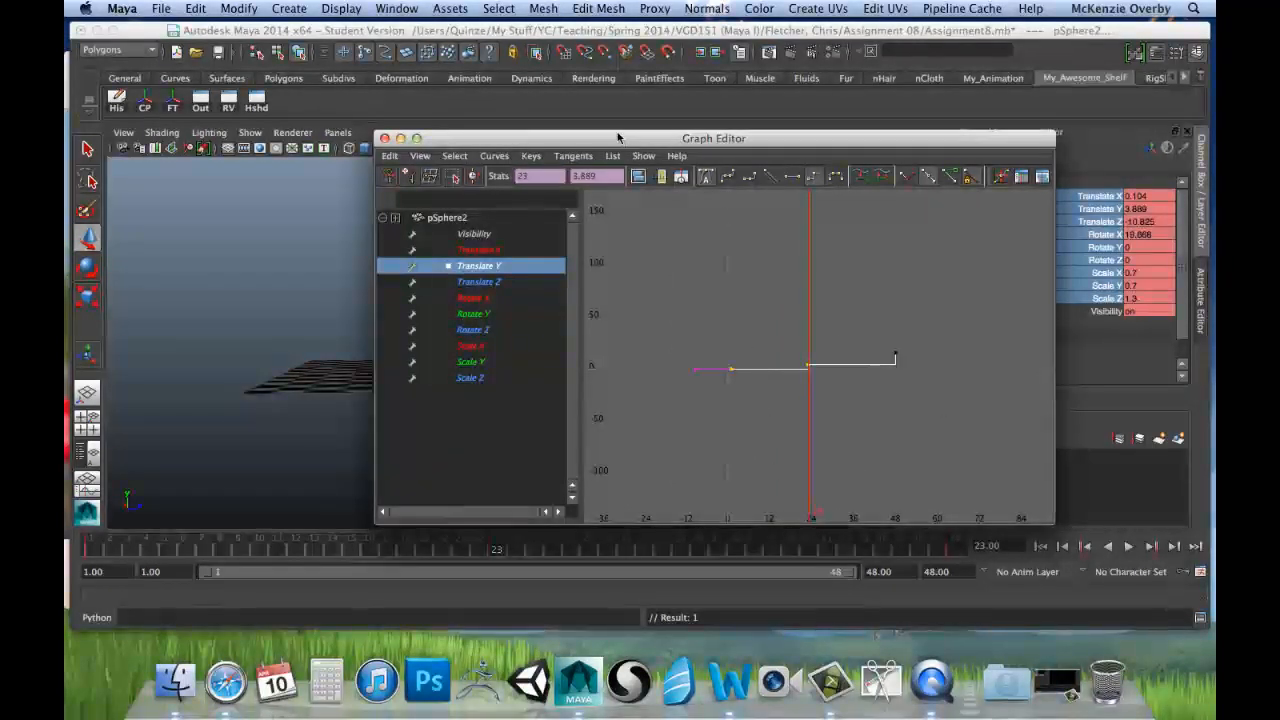
Step: Move the Graph Editor clear of the cannon, scrub the timeline to check the cannonball's stepped motion, and return to frame 1
drag(690, 138, 1100, 176)
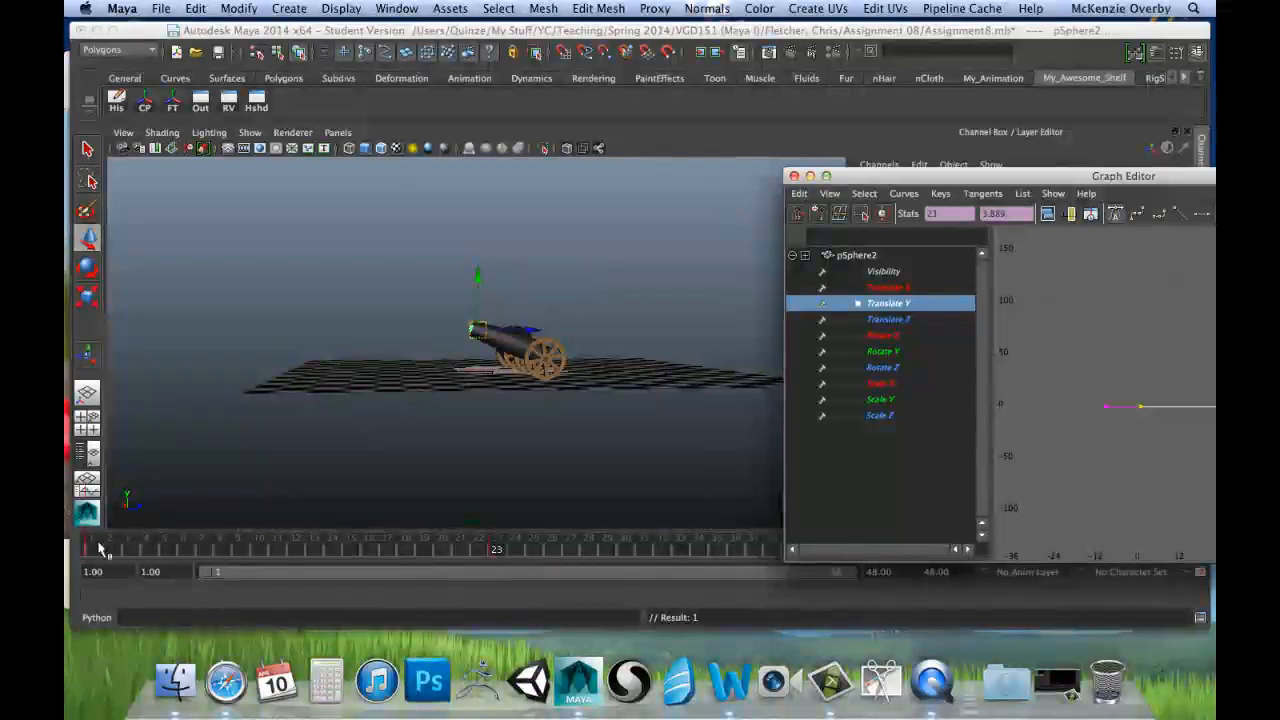
drag(104, 549, 469, 551)
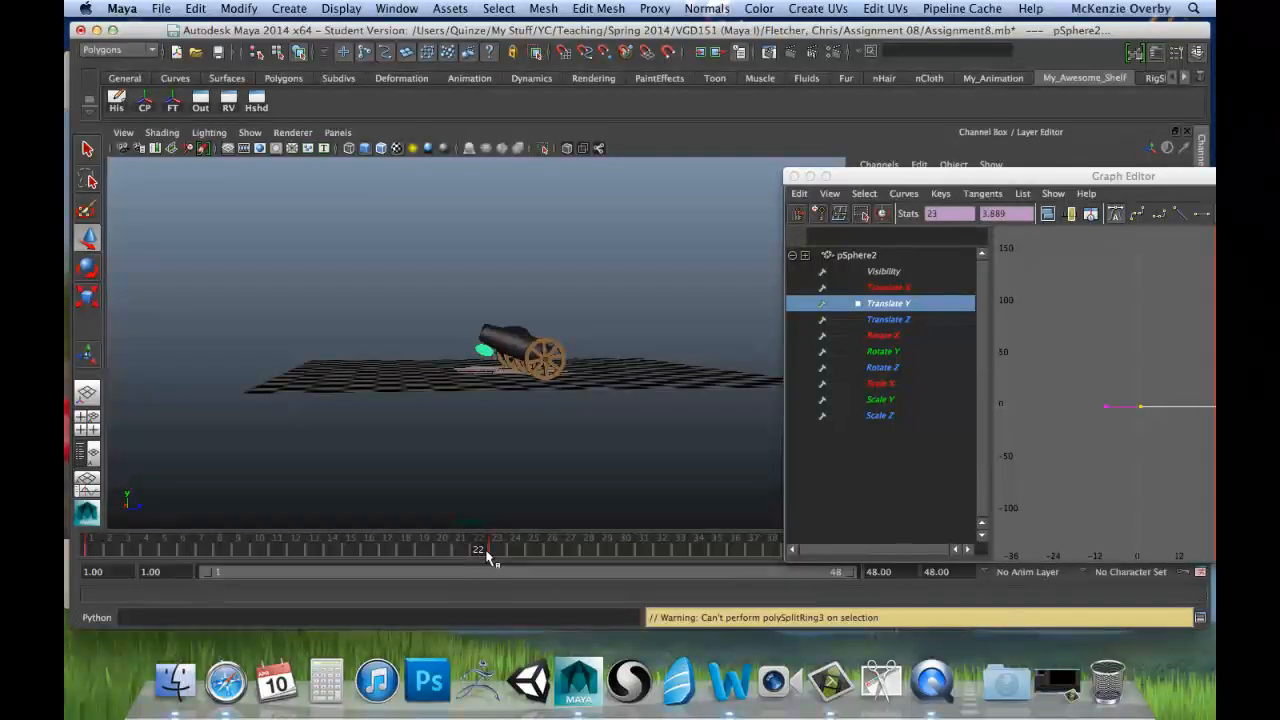
drag(499, 548, 245, 572)
drag(117, 577, 362, 560)
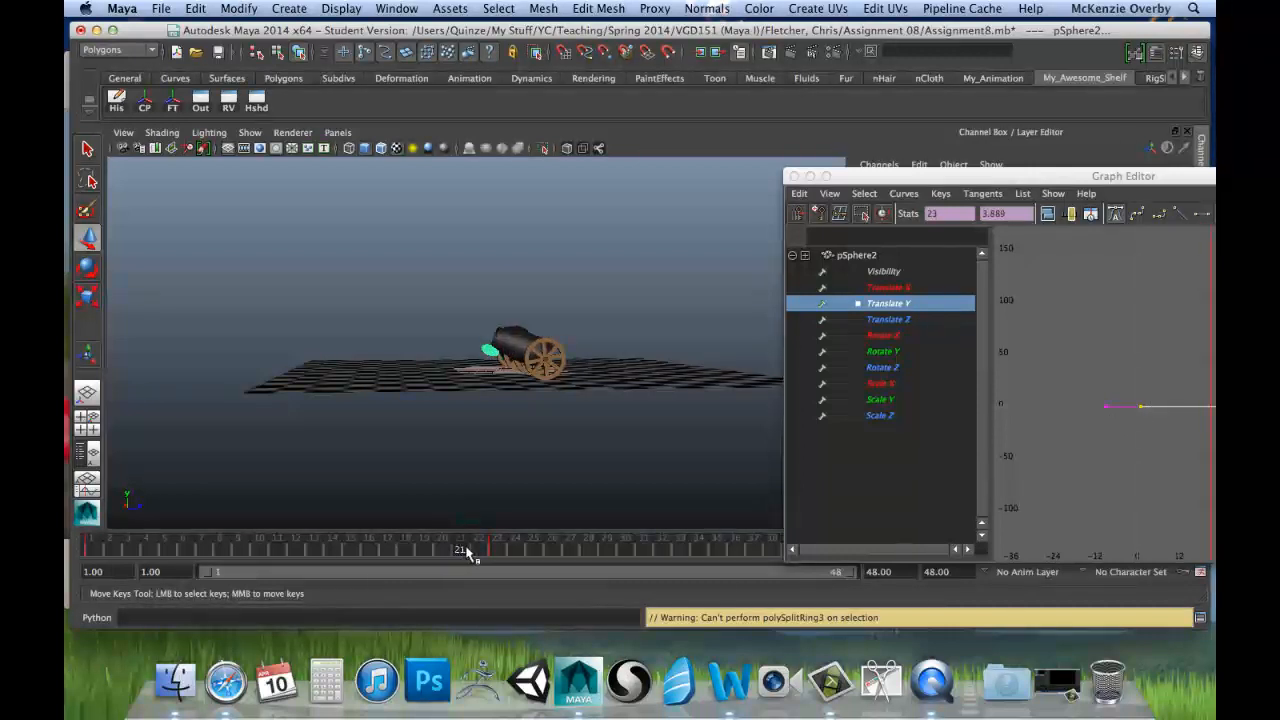
drag(478, 552, 771, 556)
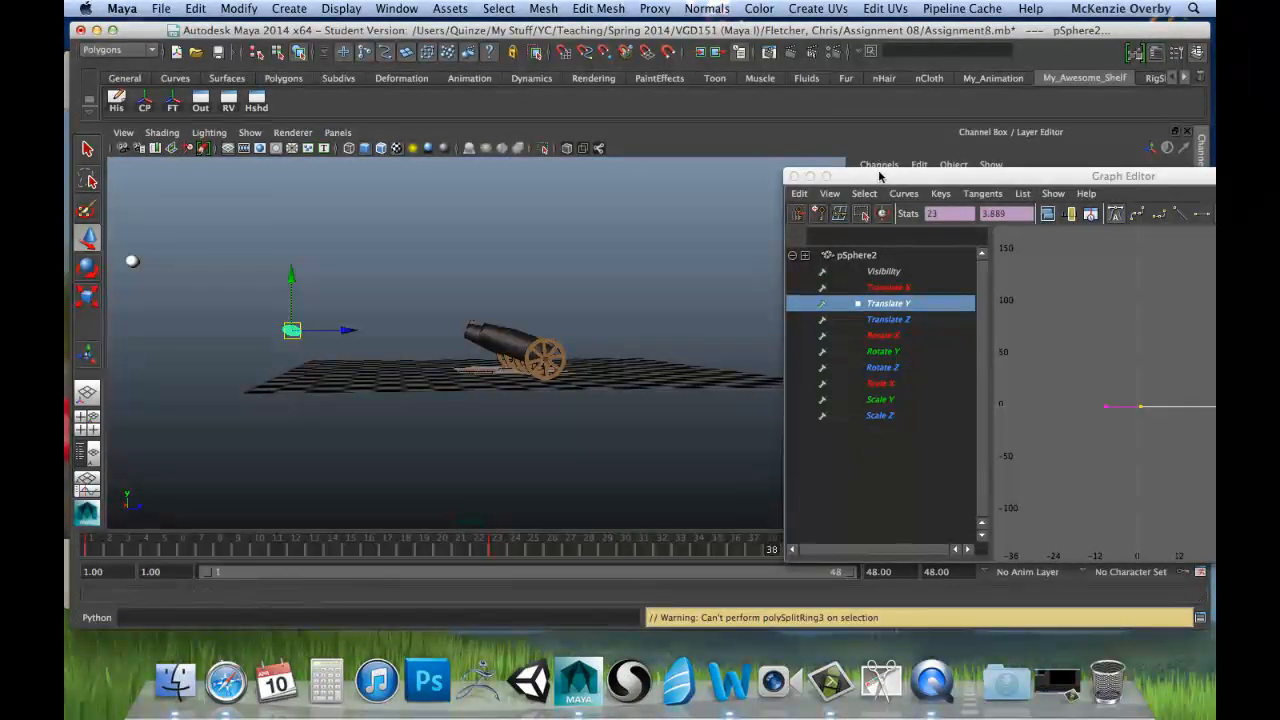
drag(880, 176, 1169, 213)
drag(786, 551, 90, 550)
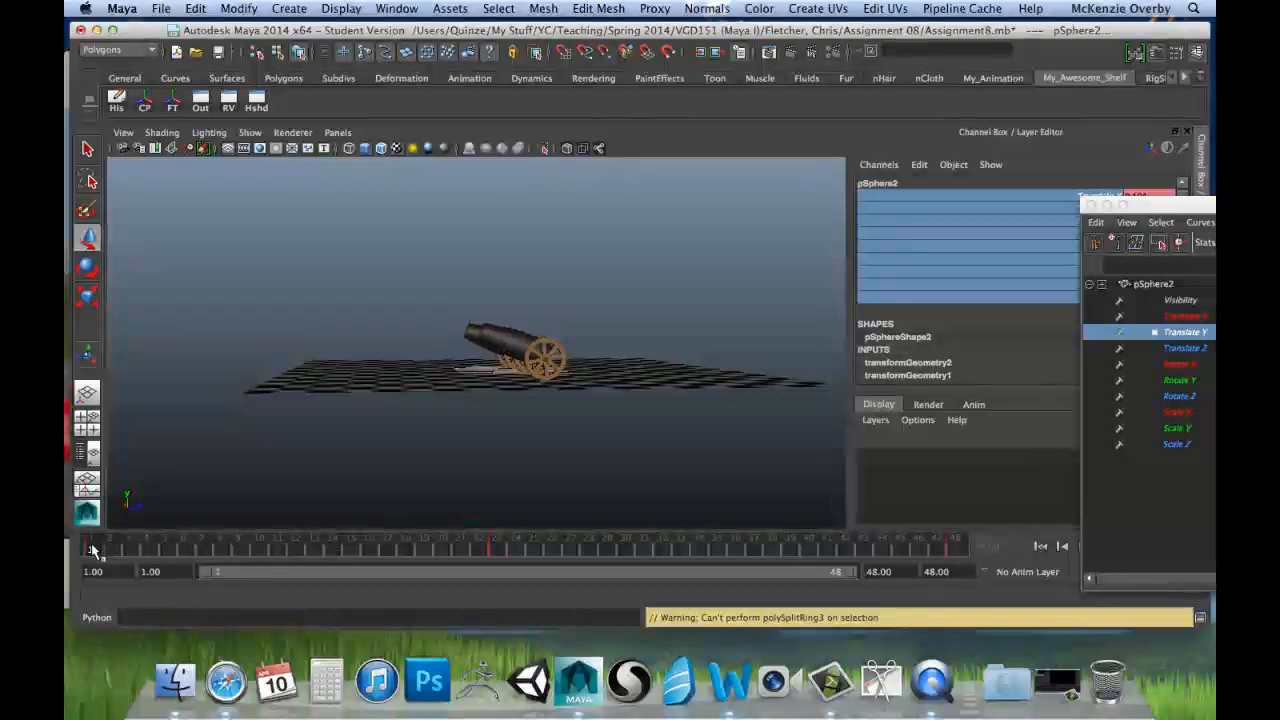
Step: Bring the Graph Editor back over the viewport and undo the time changes and the step tangents on the Translate Y curve
drag(1148, 207, 475, 117)
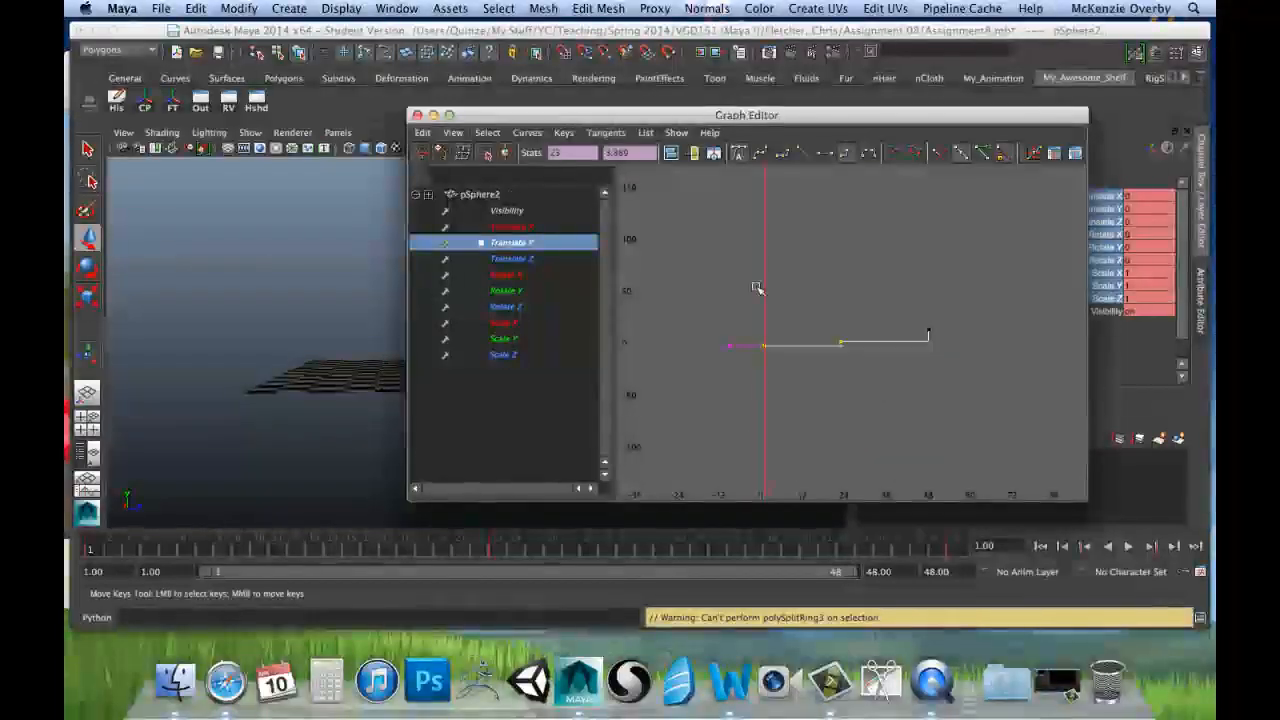
key(super+z)
key(super+z)
key(super+z)
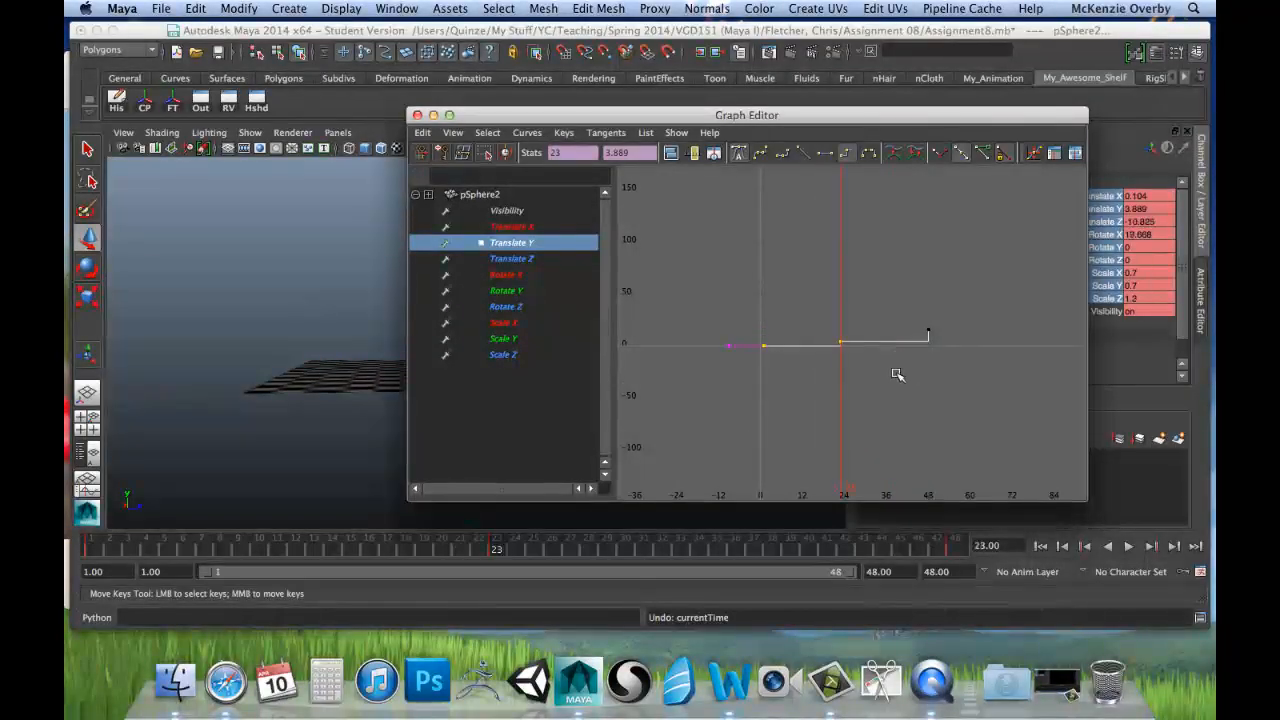
key(super+z)
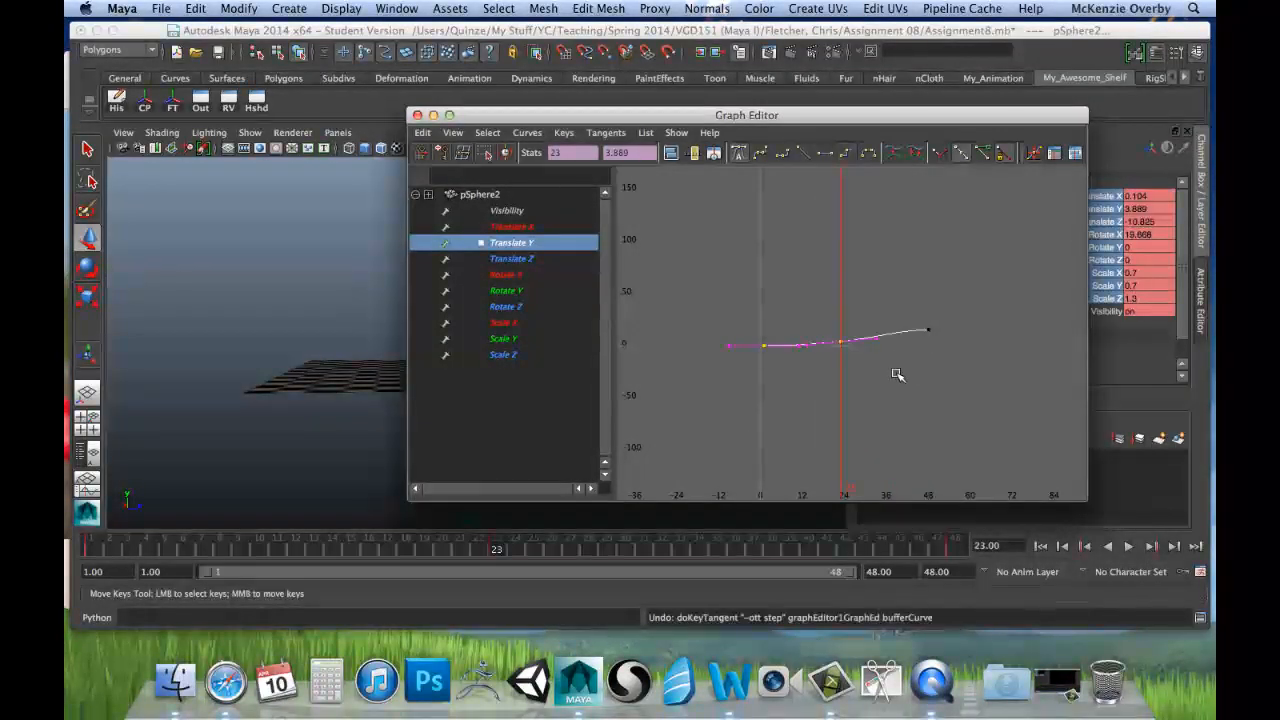
Step: Apply step tangents to only the frame 1 key of the Translate Y curve and inspect the curve through frame 48
click(722, 284)
scroll(722, 284, up, 8)
alt+middle_drag(757, 340, 921, 322)
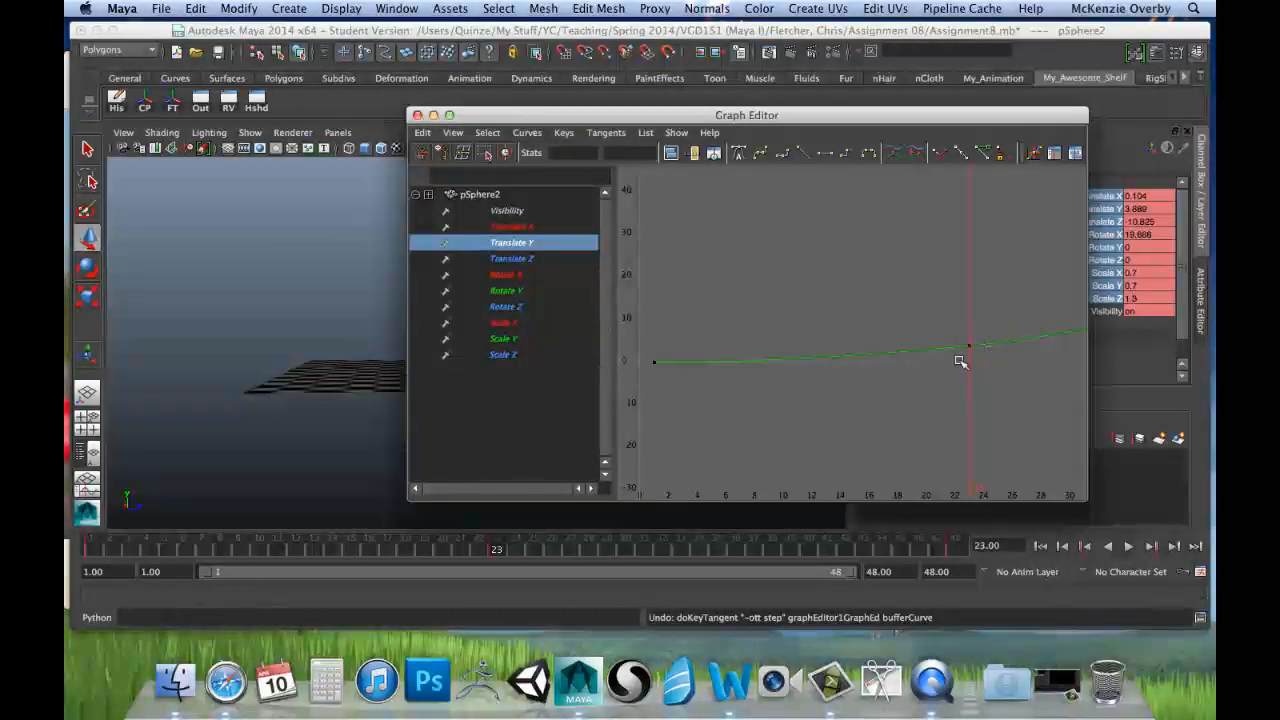
scroll(972, 344, down, 2)
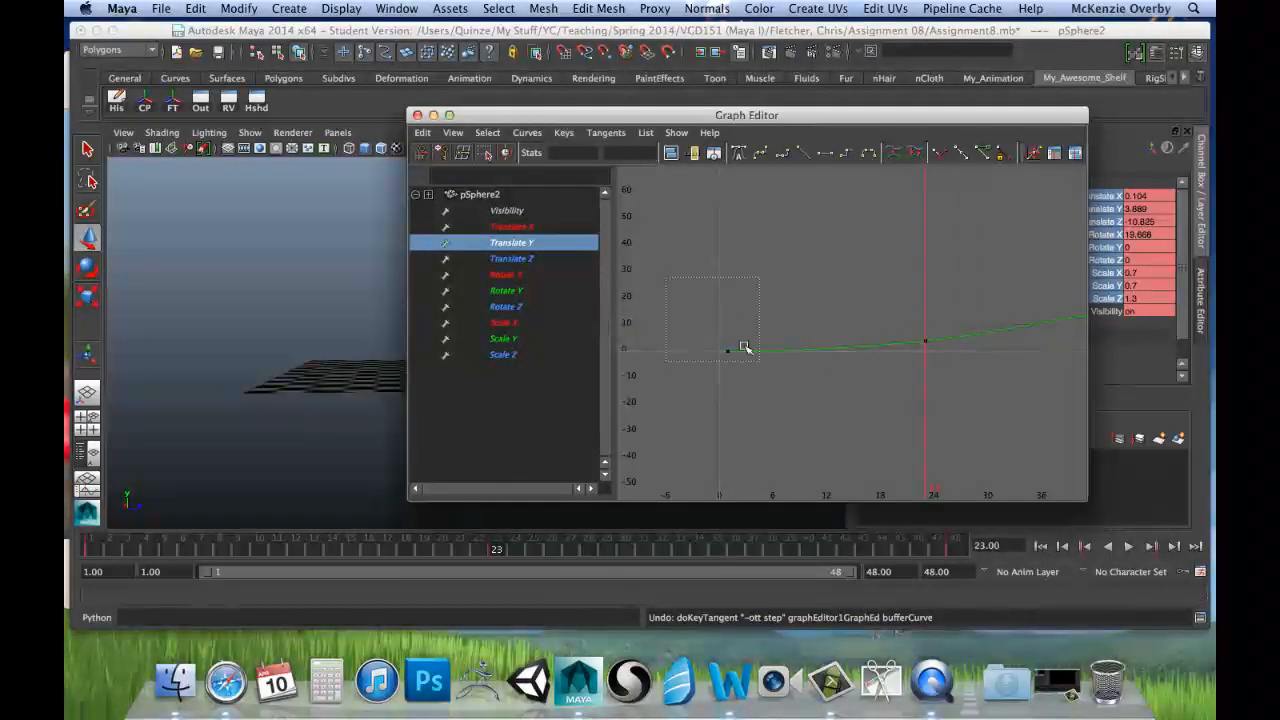
drag(744, 347, 780, 398)
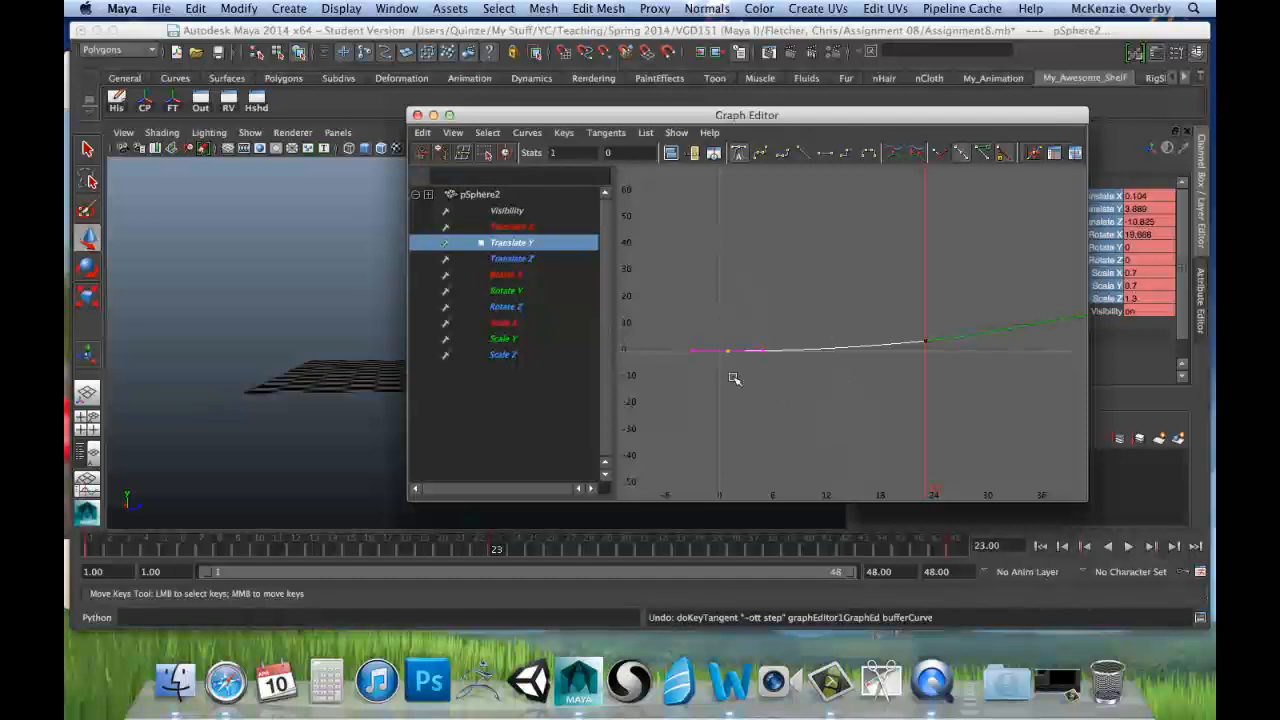
click(845, 156)
scroll(855, 310, down, 4)
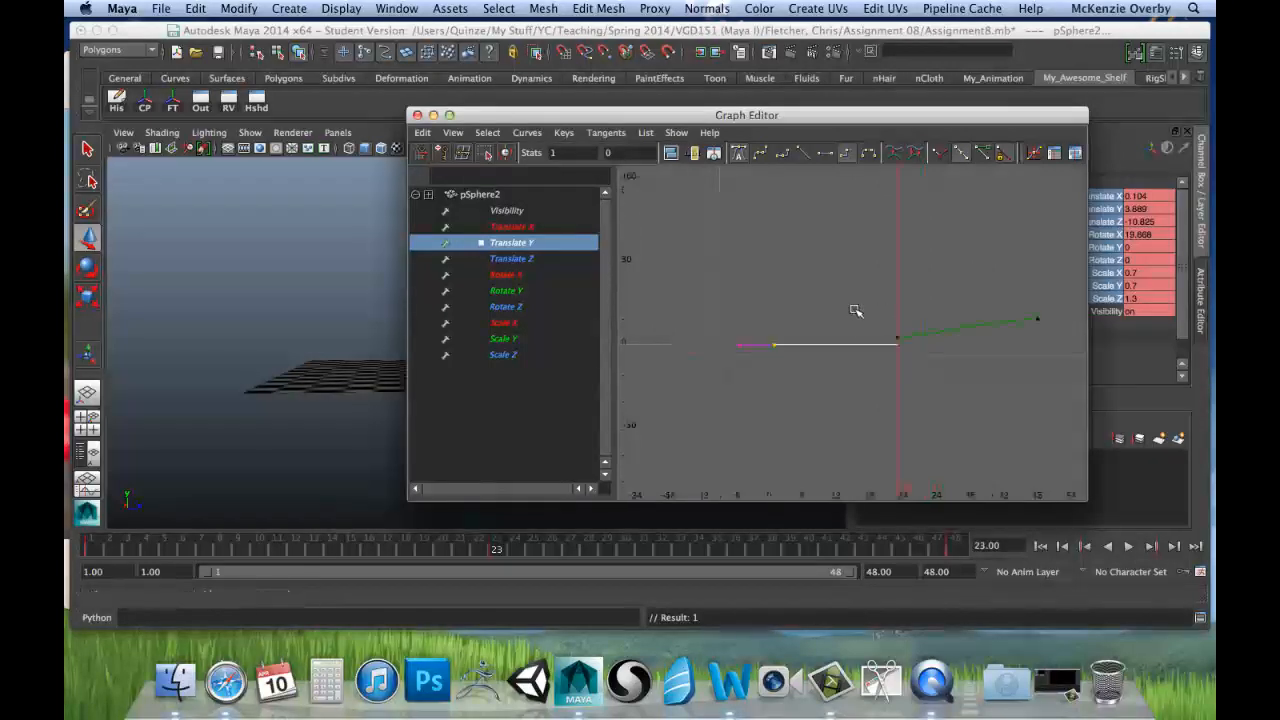
scroll(833, 311, up, 4)
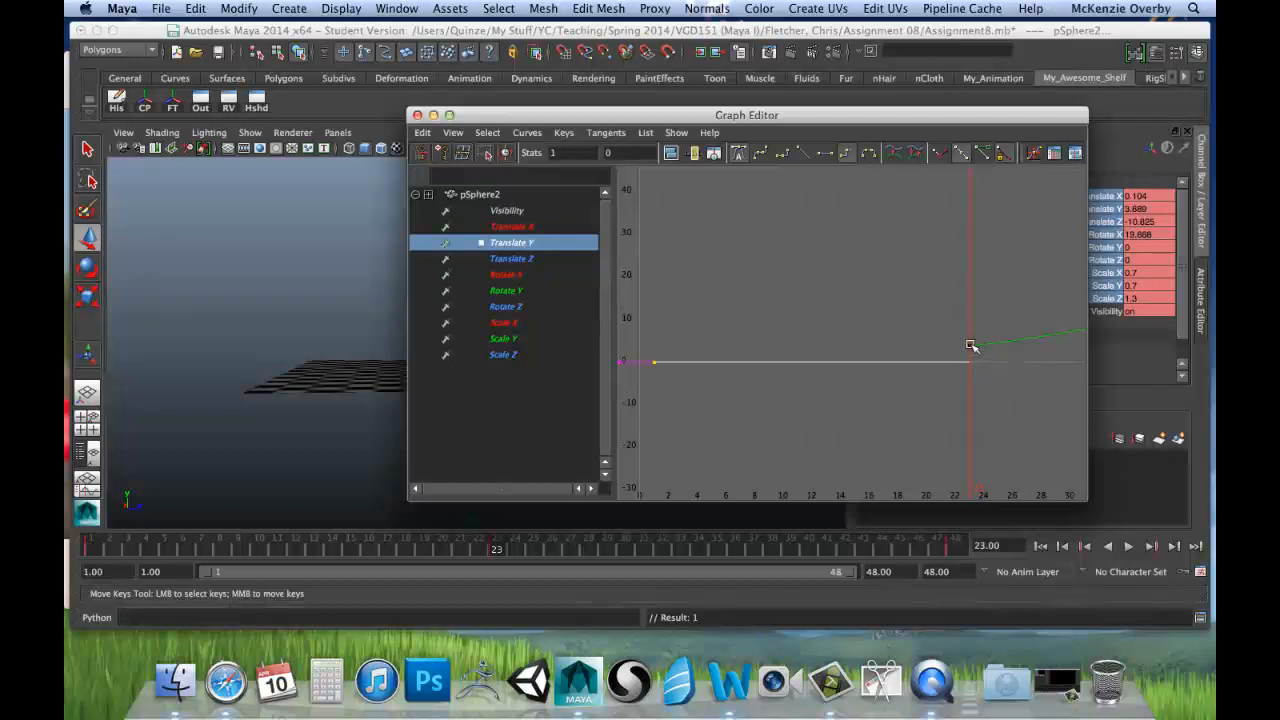
alt+middle_drag(1004, 381, 706, 423)
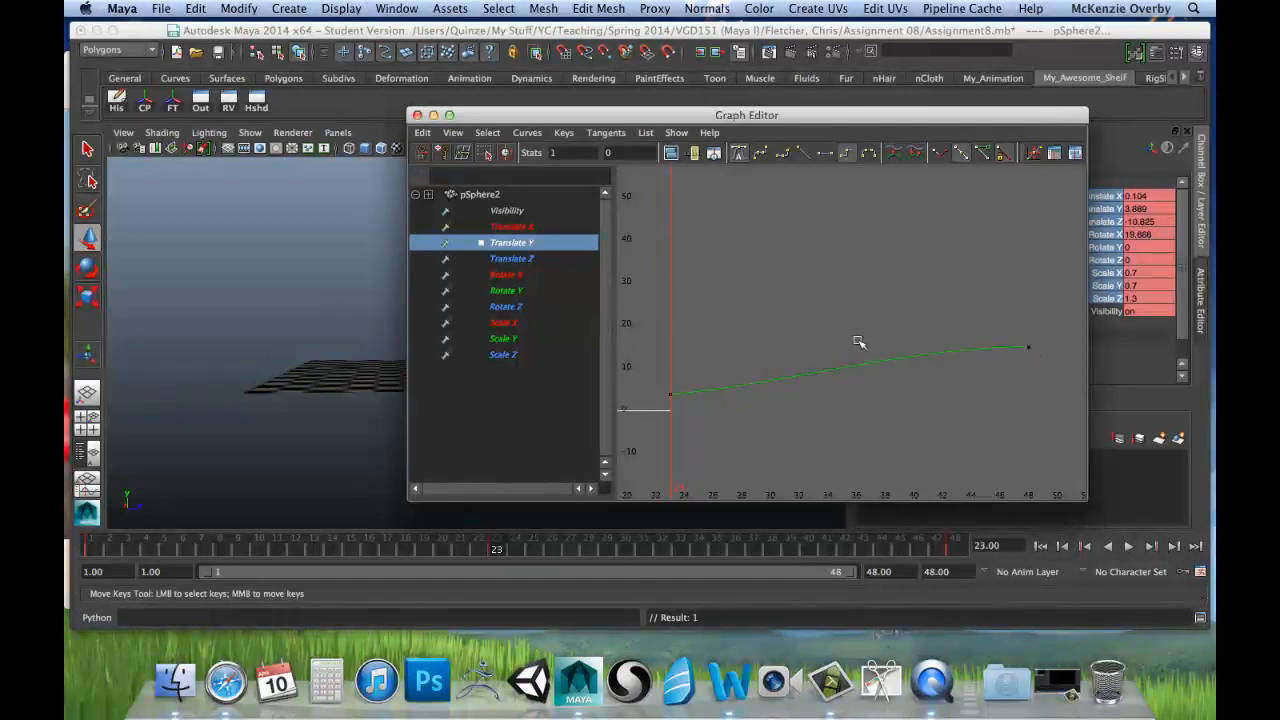
Step: Minimise the Graph Editor, play the animation from frame 1 to check the cannonball's flight, and restore the editor at frame 1
drag(511, 121, 810, 140)
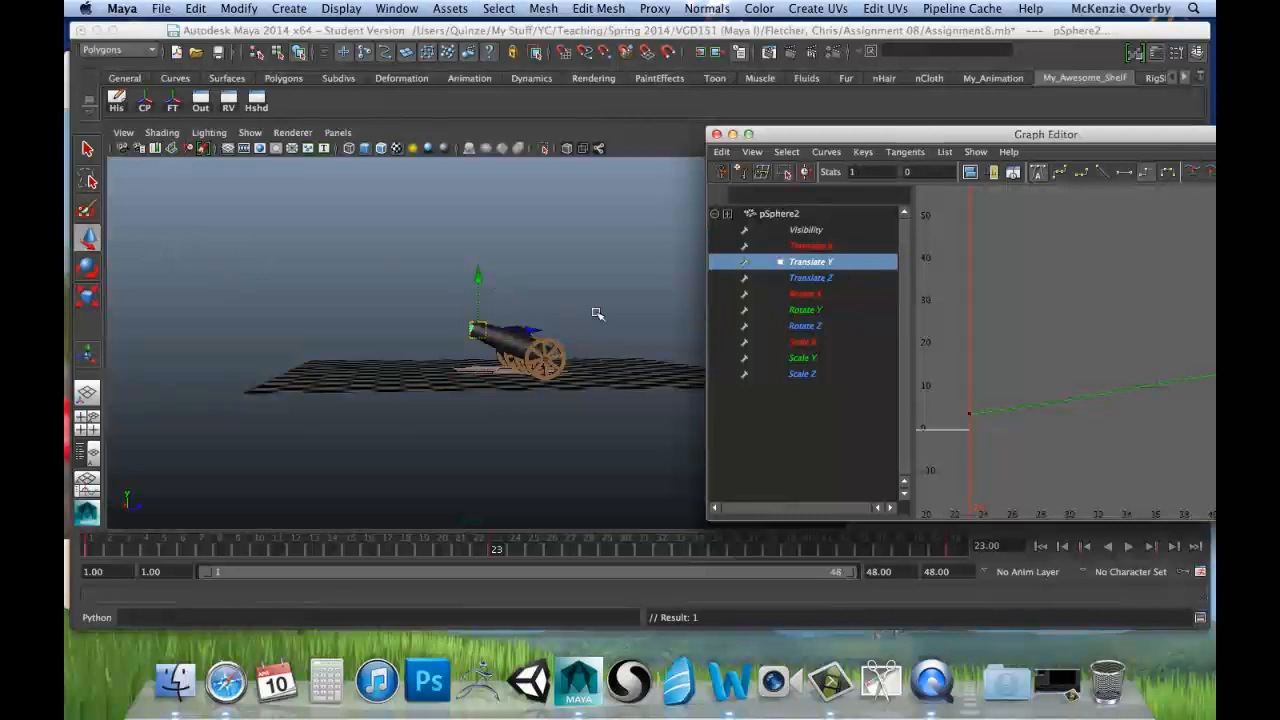
drag(960, 134, 734, 147)
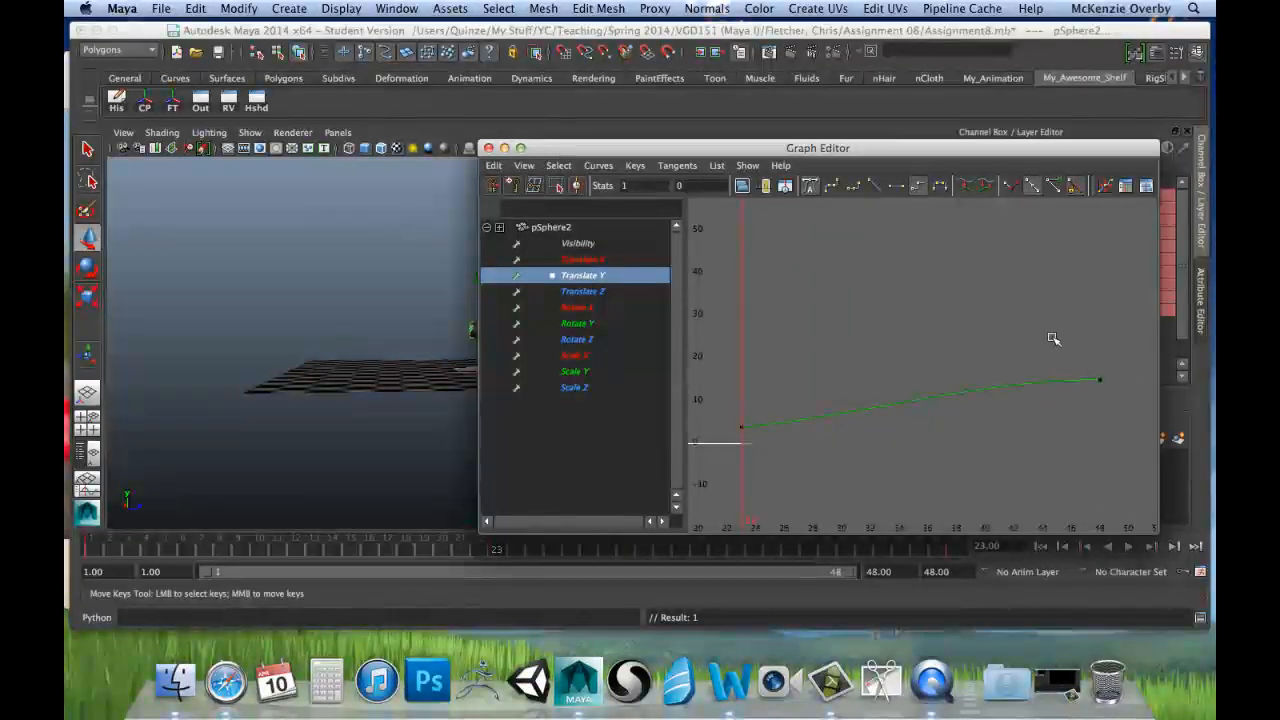
drag(600, 147, 836, 157)
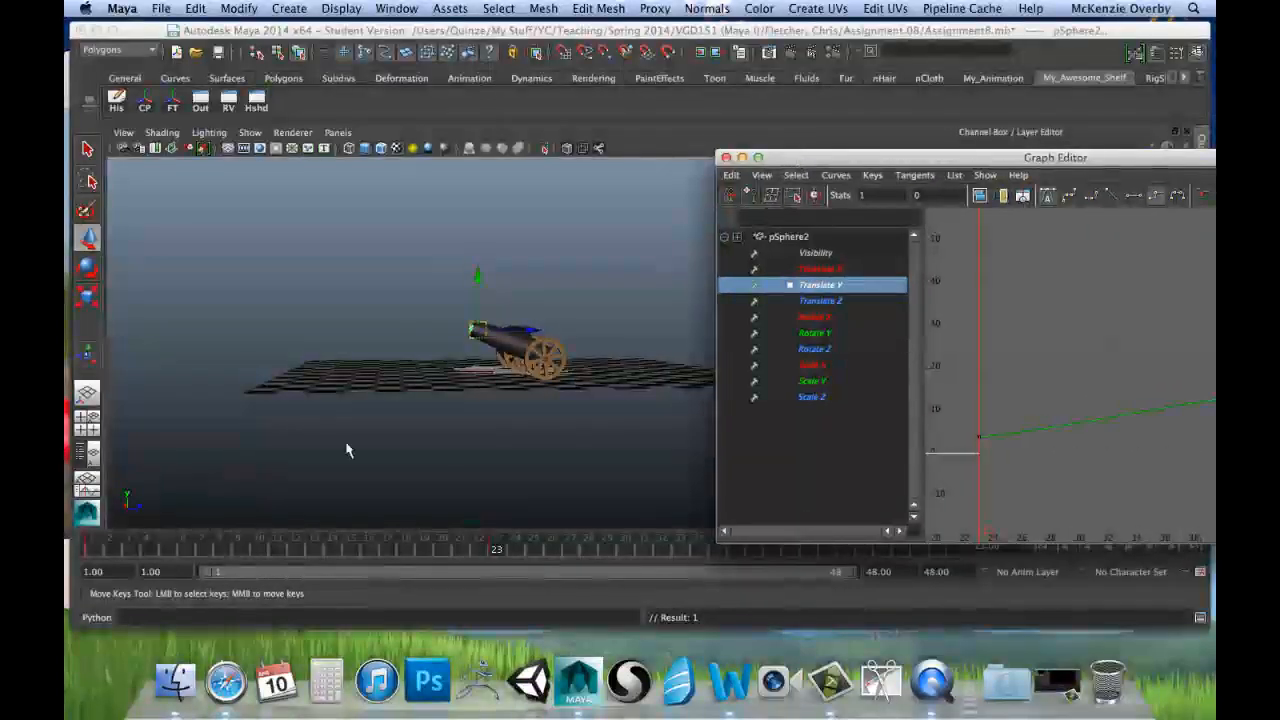
click(742, 157)
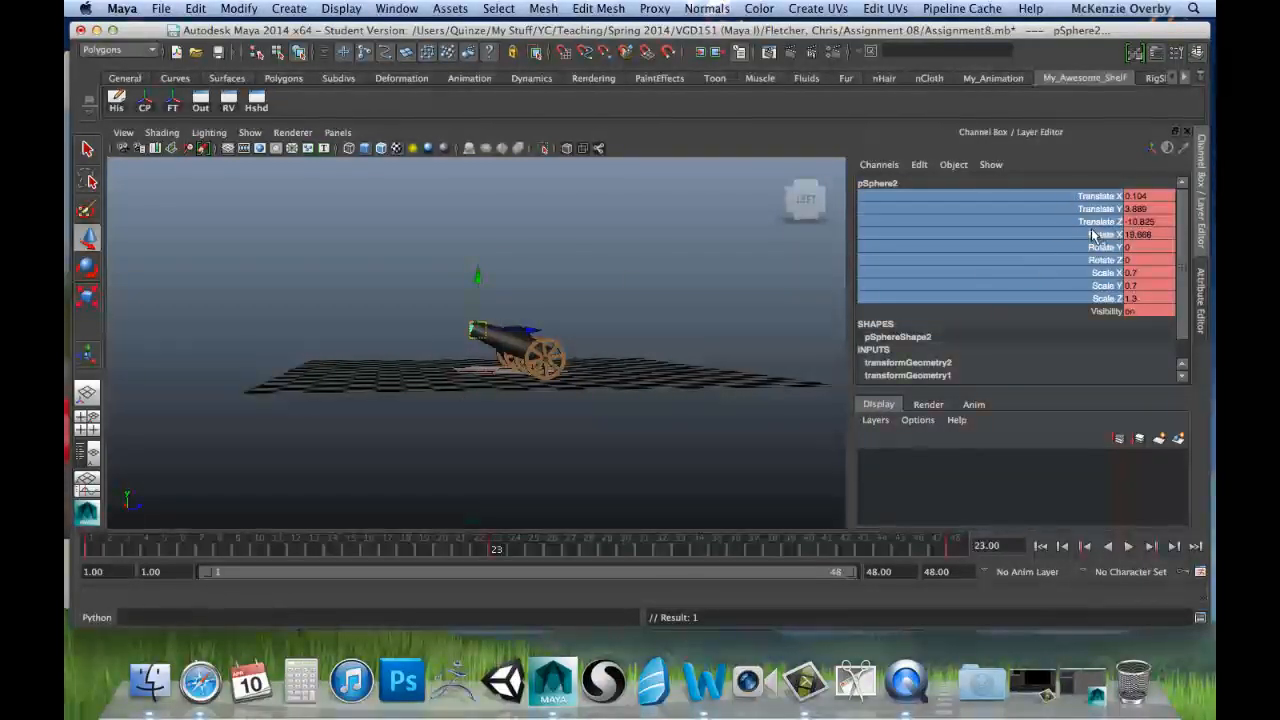
click(94, 549)
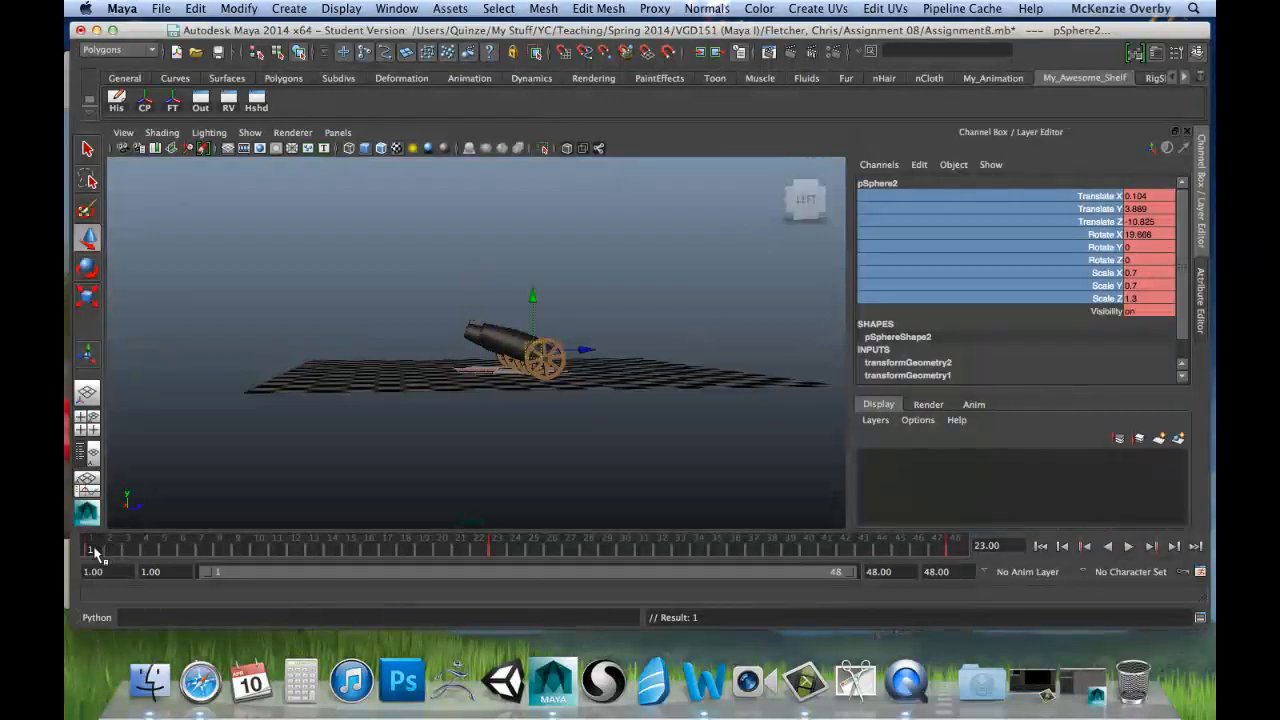
key(alt+v)
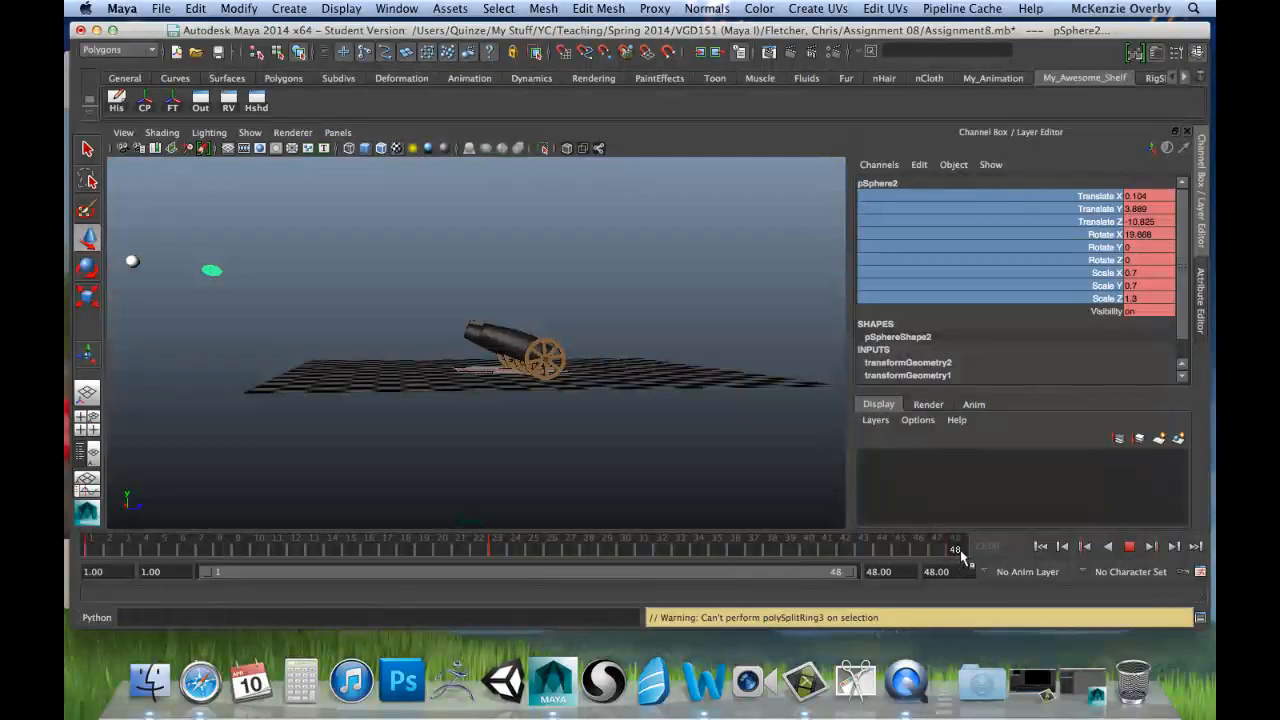
click(94, 552)
click(1084, 695)
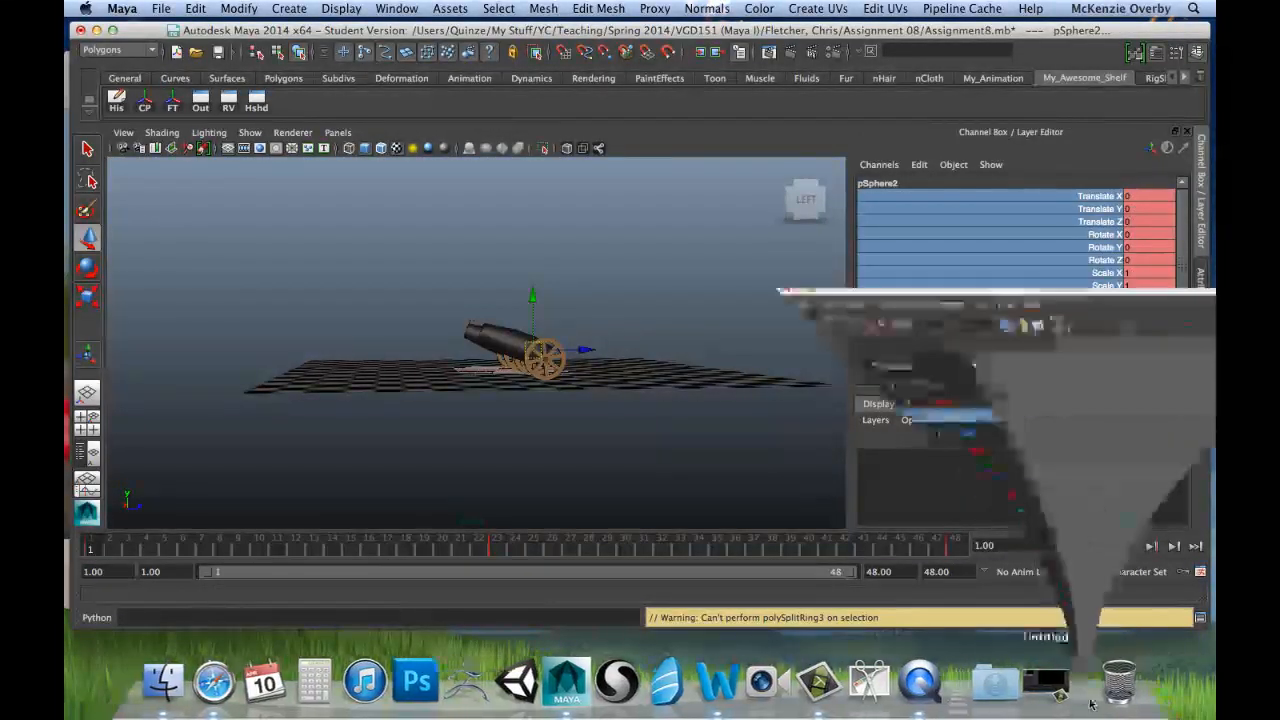
Step: Apply step tangents to the frame 1 key of the cannonball's Translate Z curve and minimise the Graph Editor
click(813, 303)
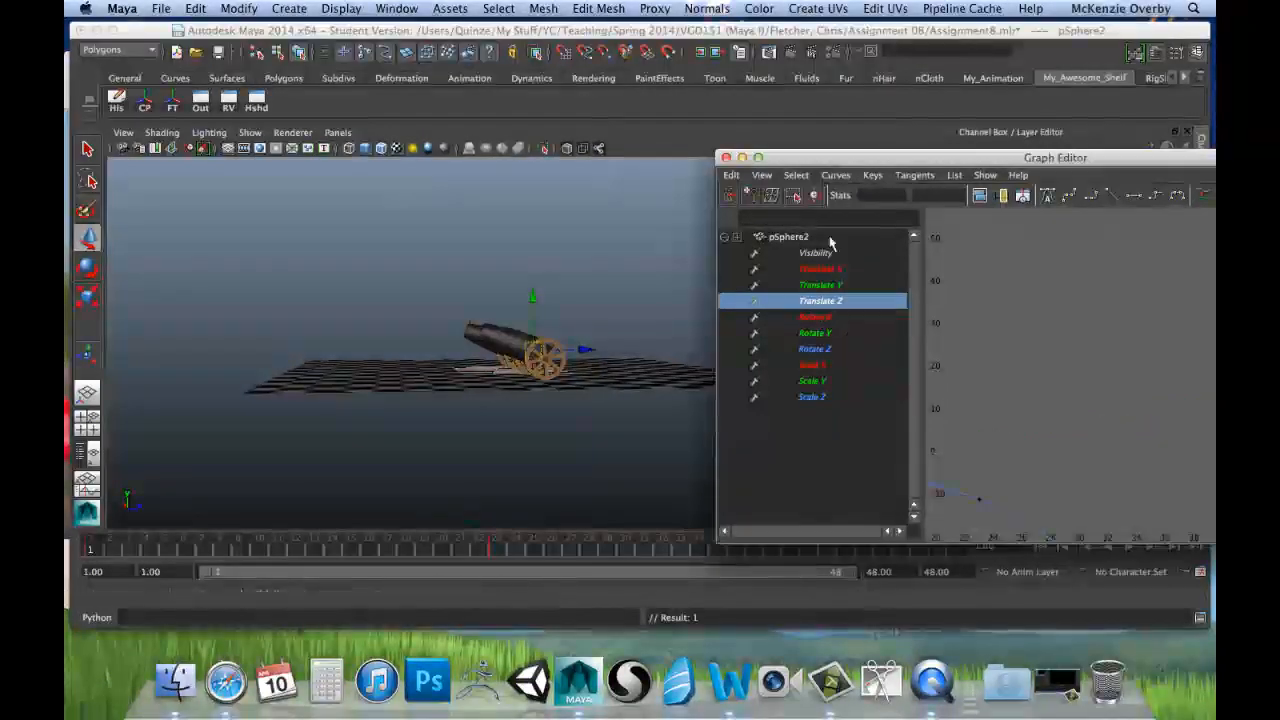
drag(857, 158, 661, 132)
key(f)
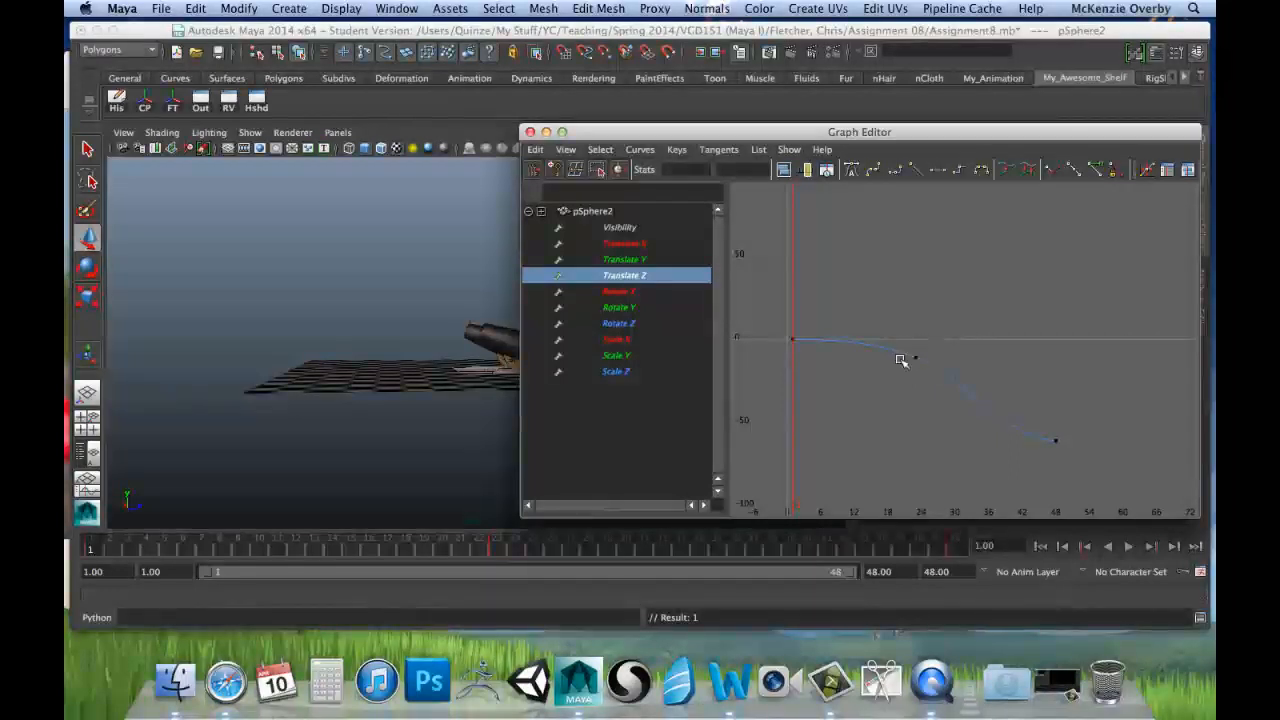
drag(821, 365, 829, 366)
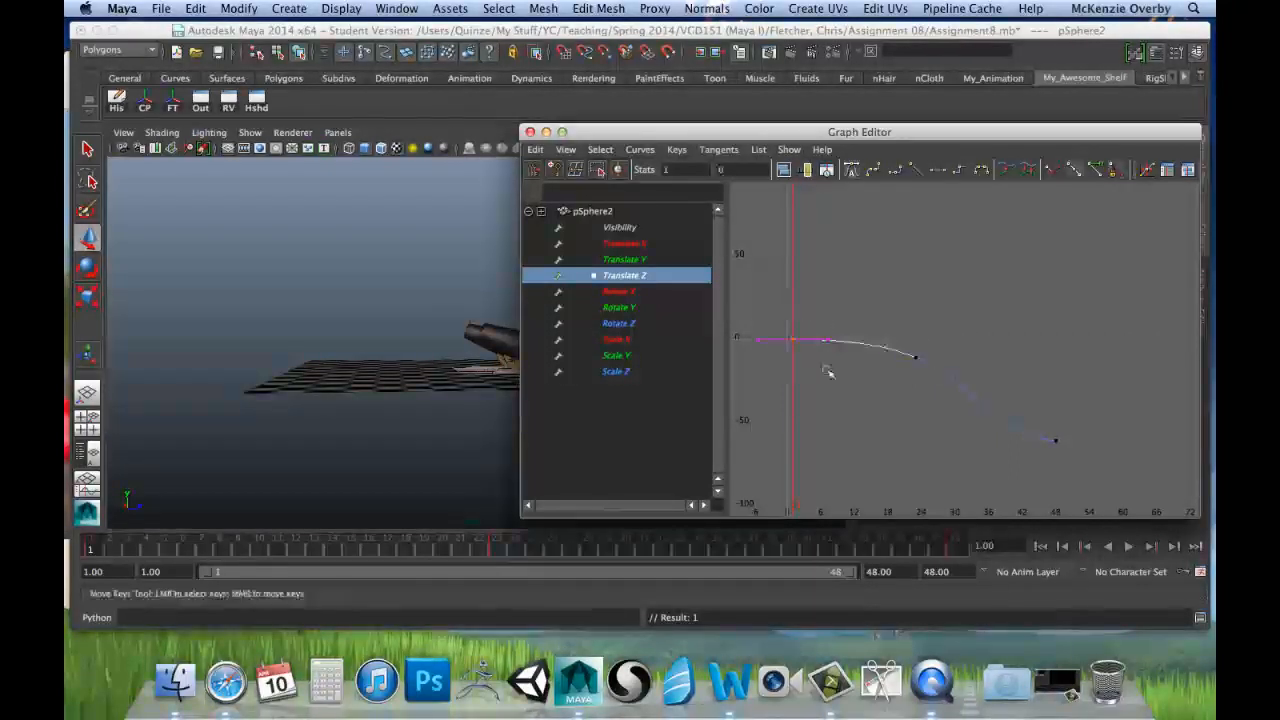
click(960, 172)
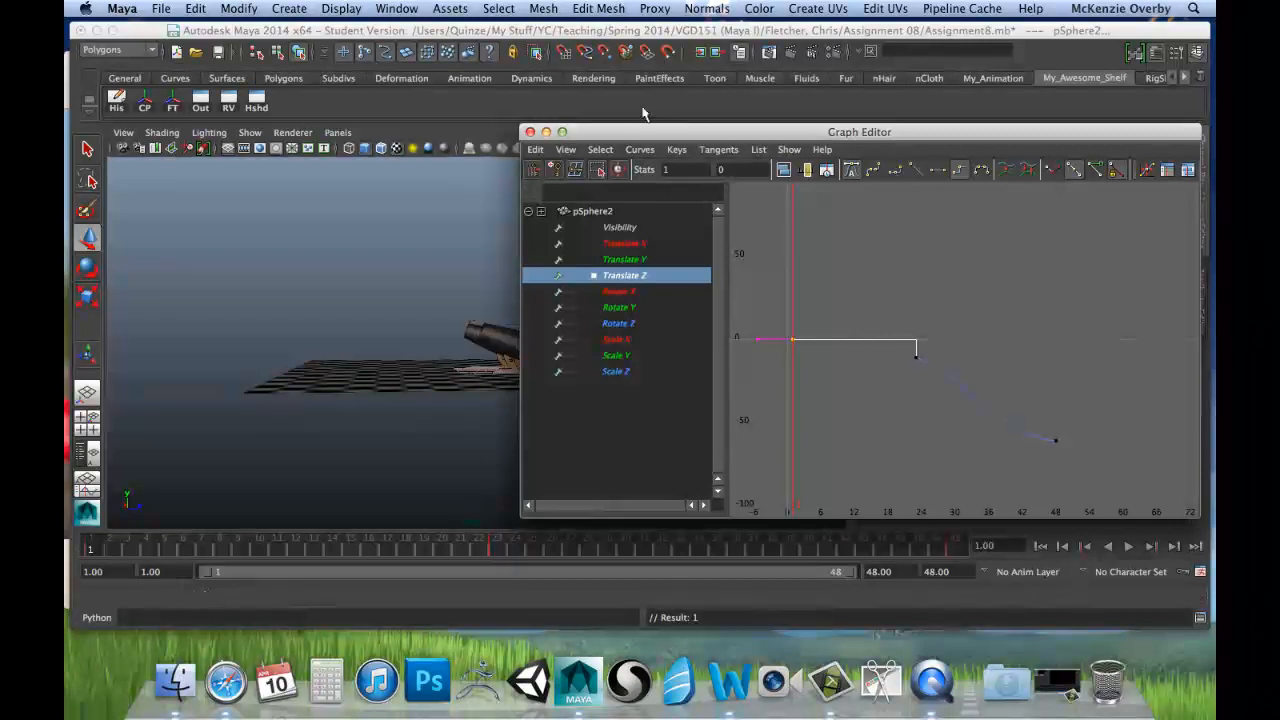
click(546, 131)
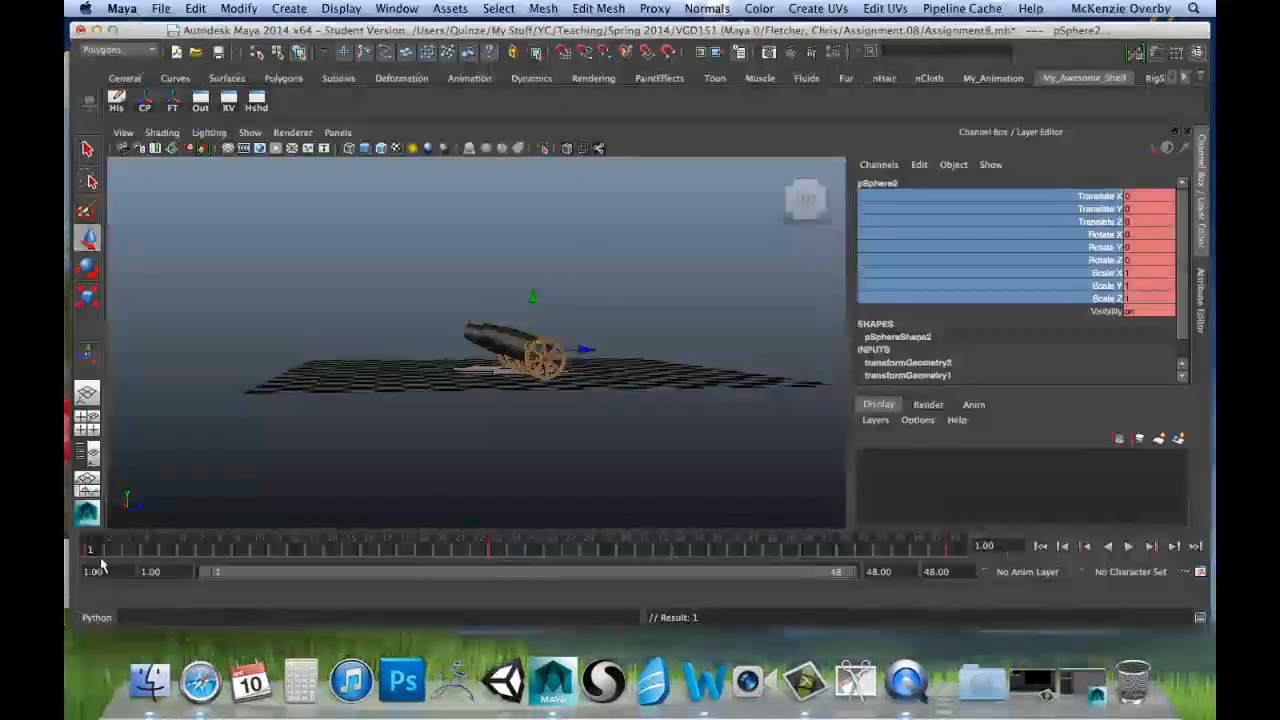
Step: Scrub and play the animation to check the cannonball's launch around frame 23, and return to frame 1
drag(98, 551, 553, 563)
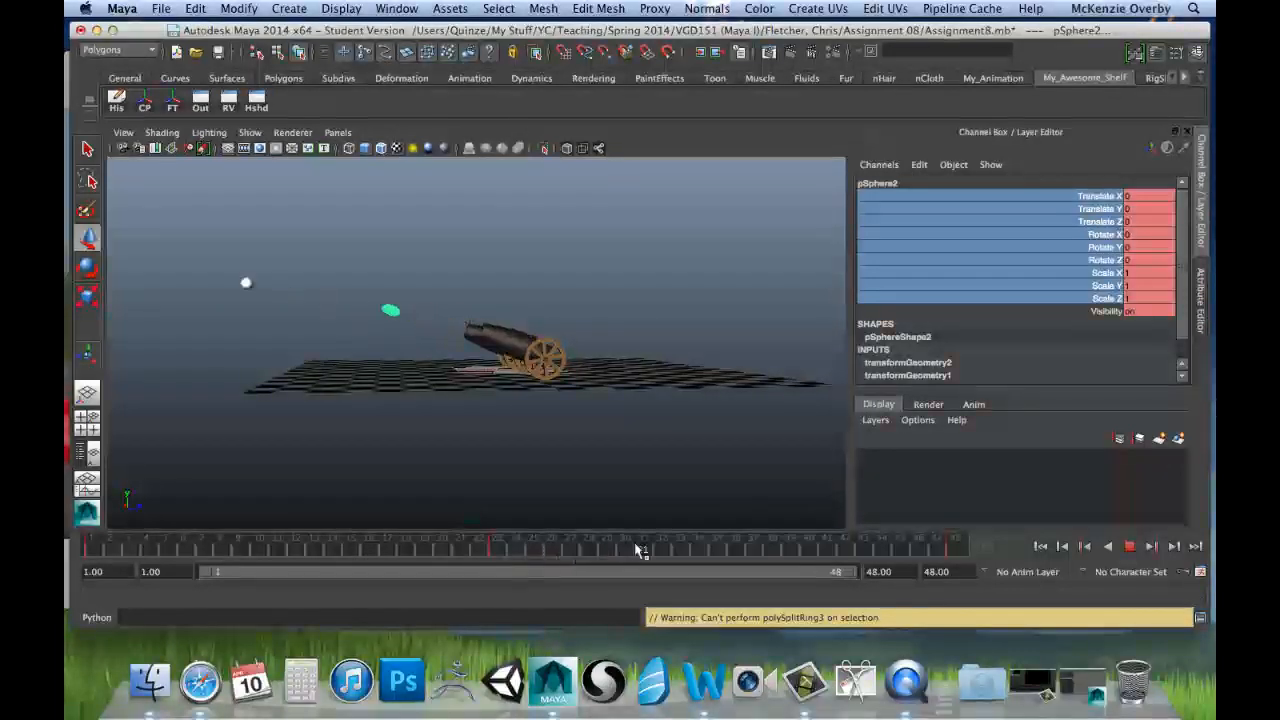
drag(640, 551, 234, 551)
drag(341, 565, 474, 547)
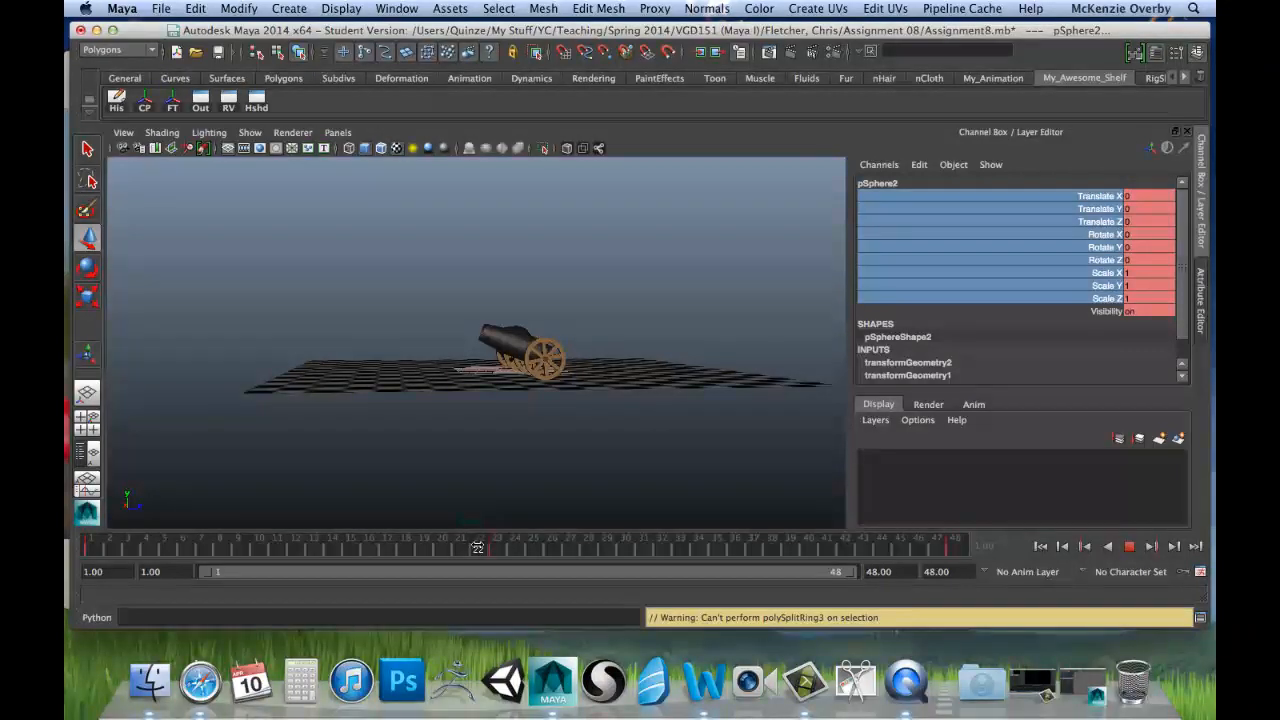
drag(490, 545, 498, 546)
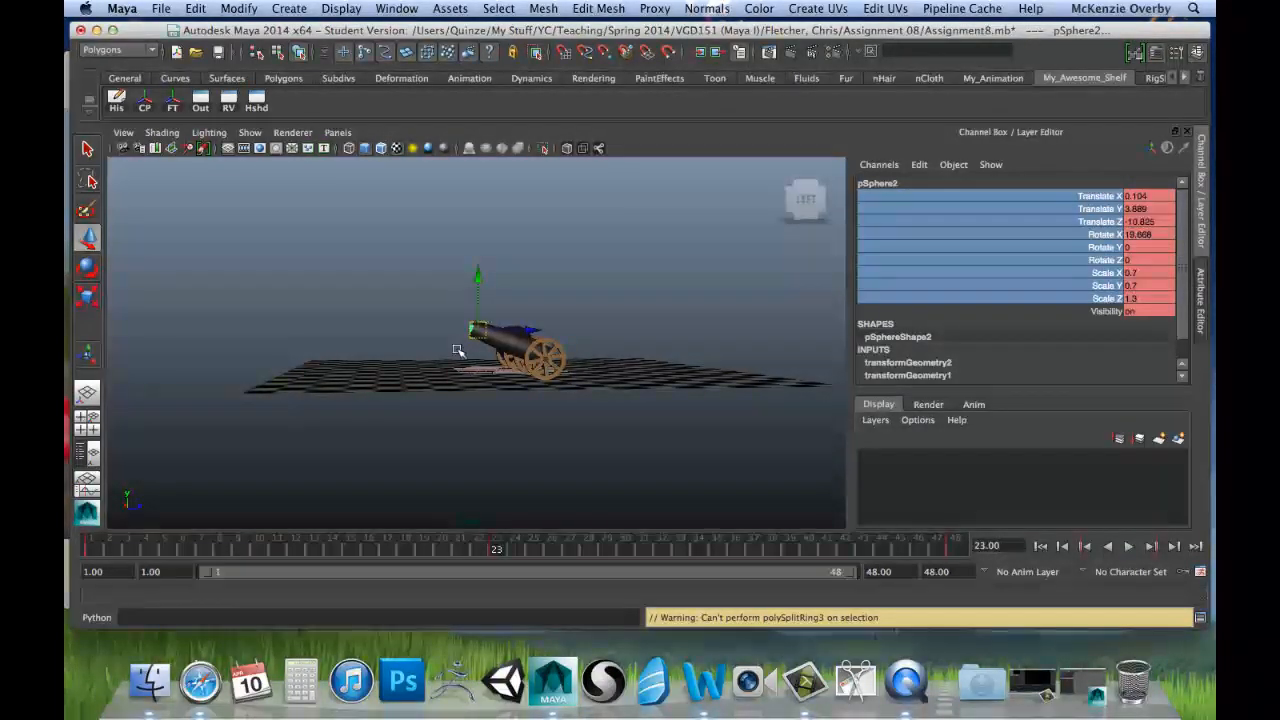
key(alt+v)
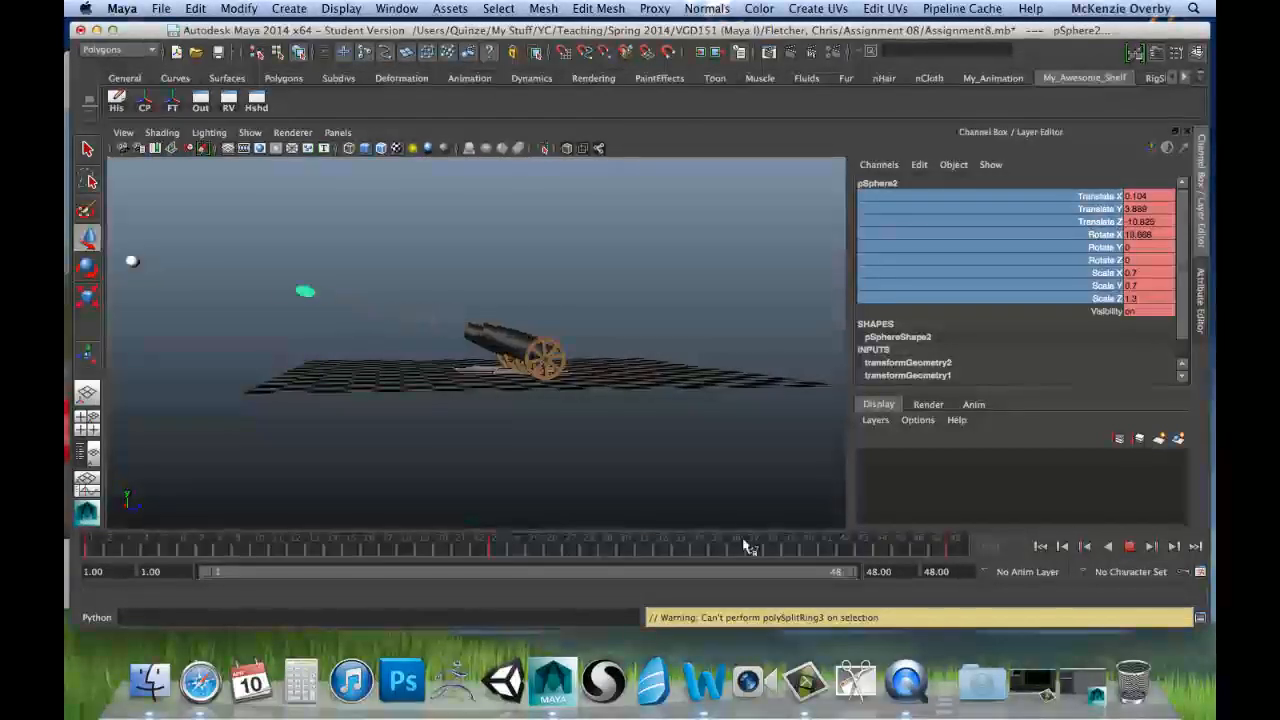
drag(745, 542, 92, 546)
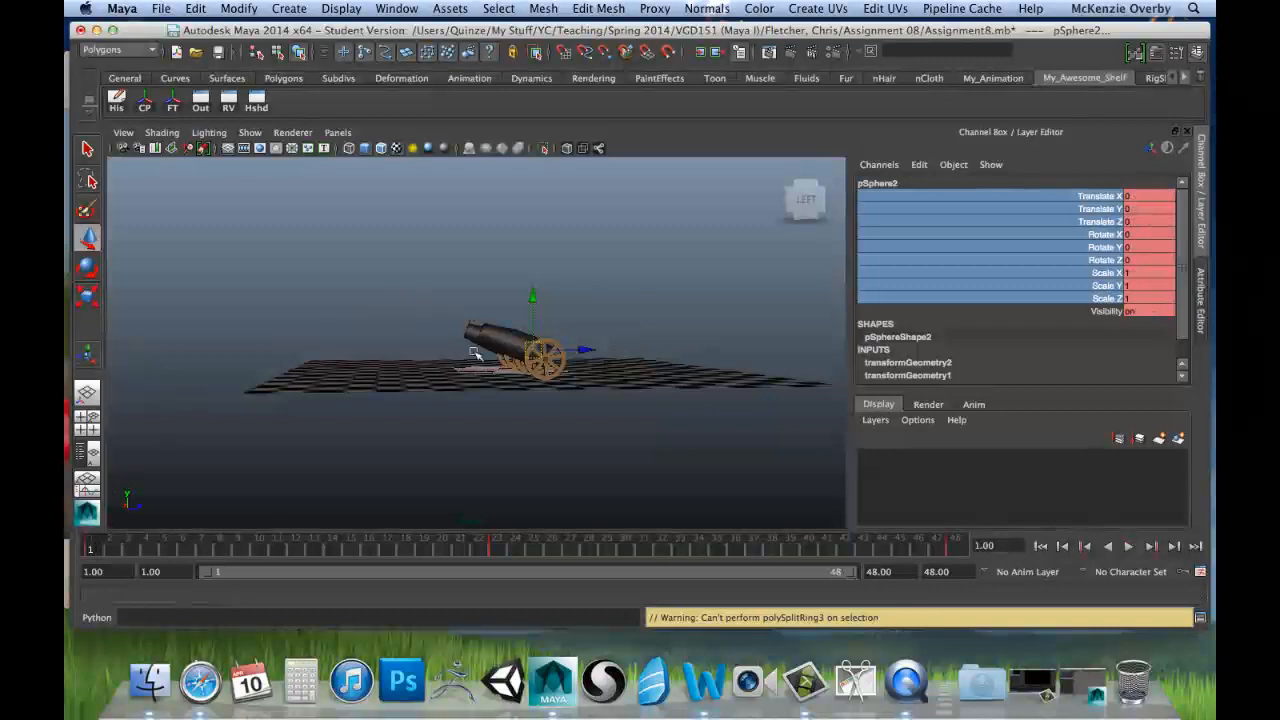
Step: Bring both cannons into view and play the animation from frame 1, stopping at frame 48
scroll(423, 397, up, 6)
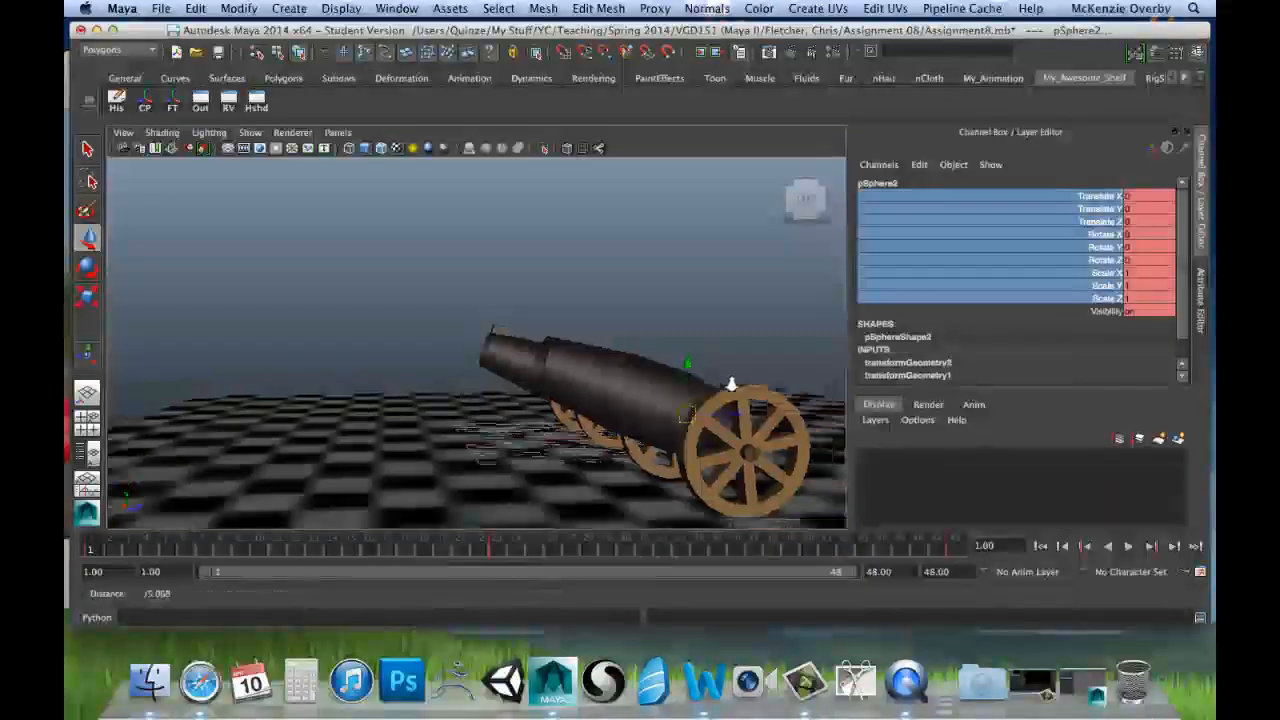
alt+right_drag(732, 384, 549, 382)
mouse_move(549, 382)
alt+mouse_down()
mouse_move(521, 398)
mouse_move(534, 392)
alt+mouse_up()
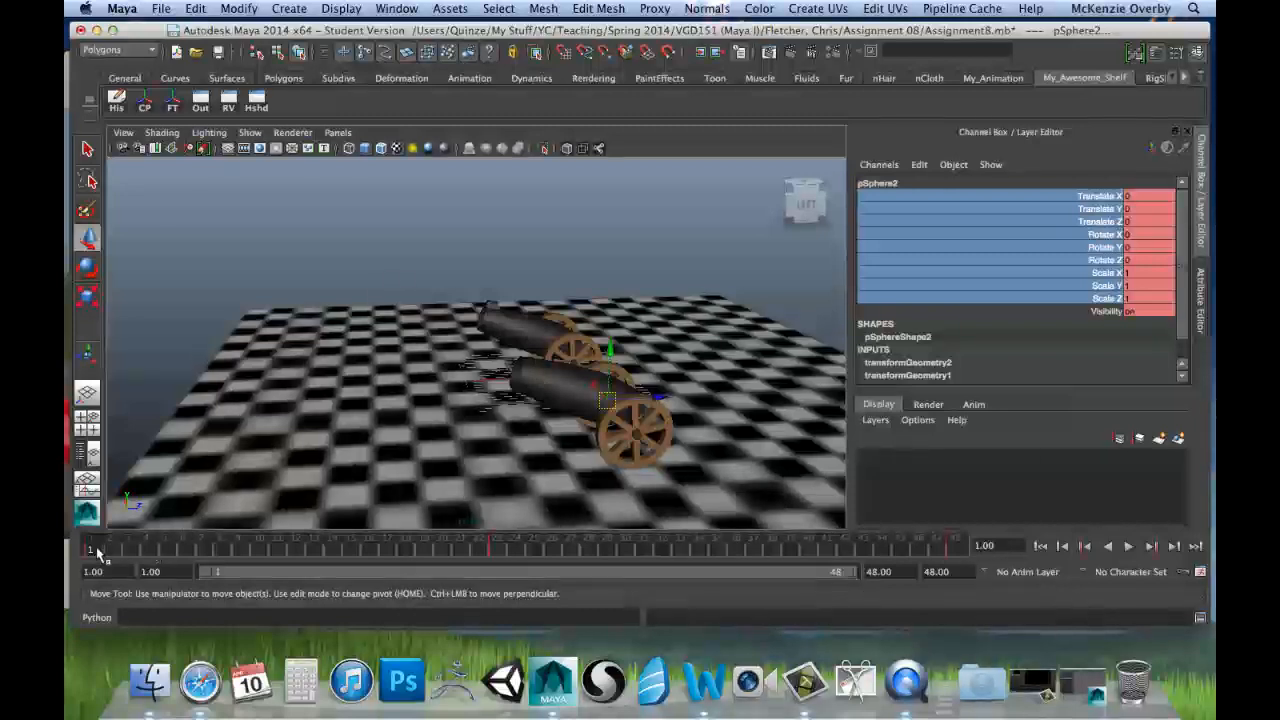
key(alt+v)
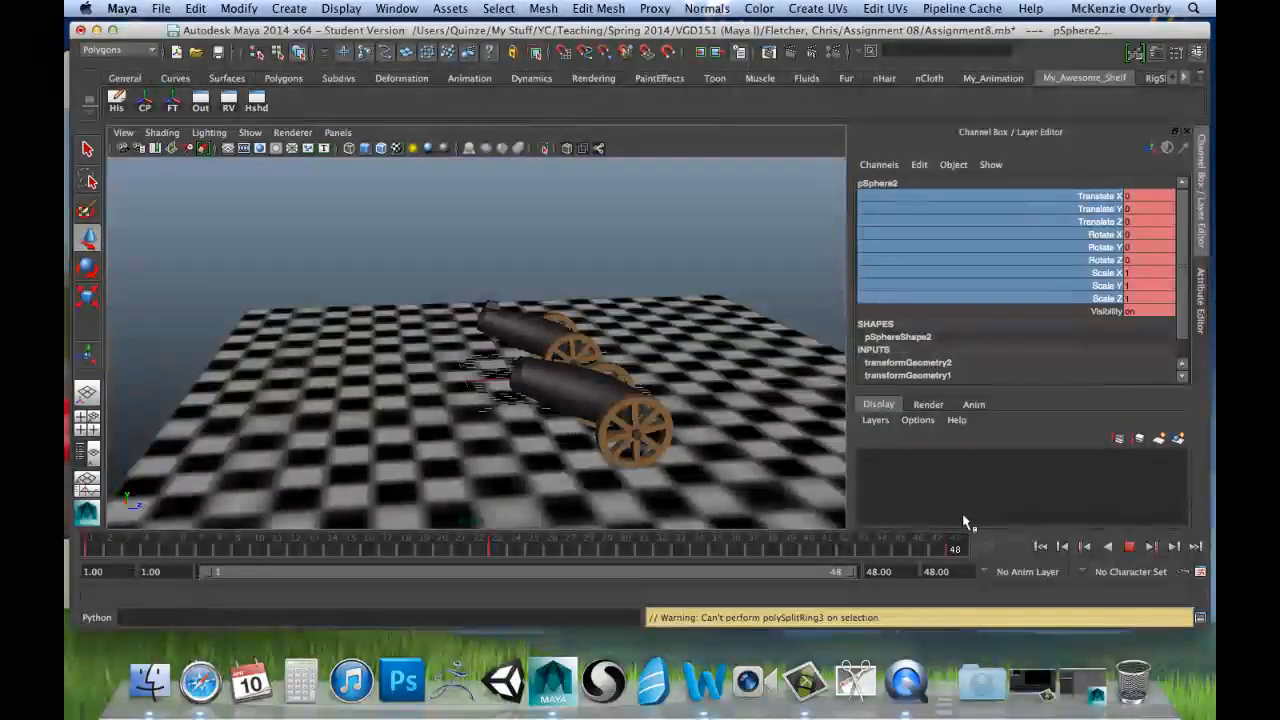
key(Escape)
Step: Select the stretched cannonball in flight at frame 48 and delete its construction history
alt+drag(486, 397, 426, 374)
alt+middle_drag(426, 374, 603, 426)
alt+drag(603, 426, 429, 400)
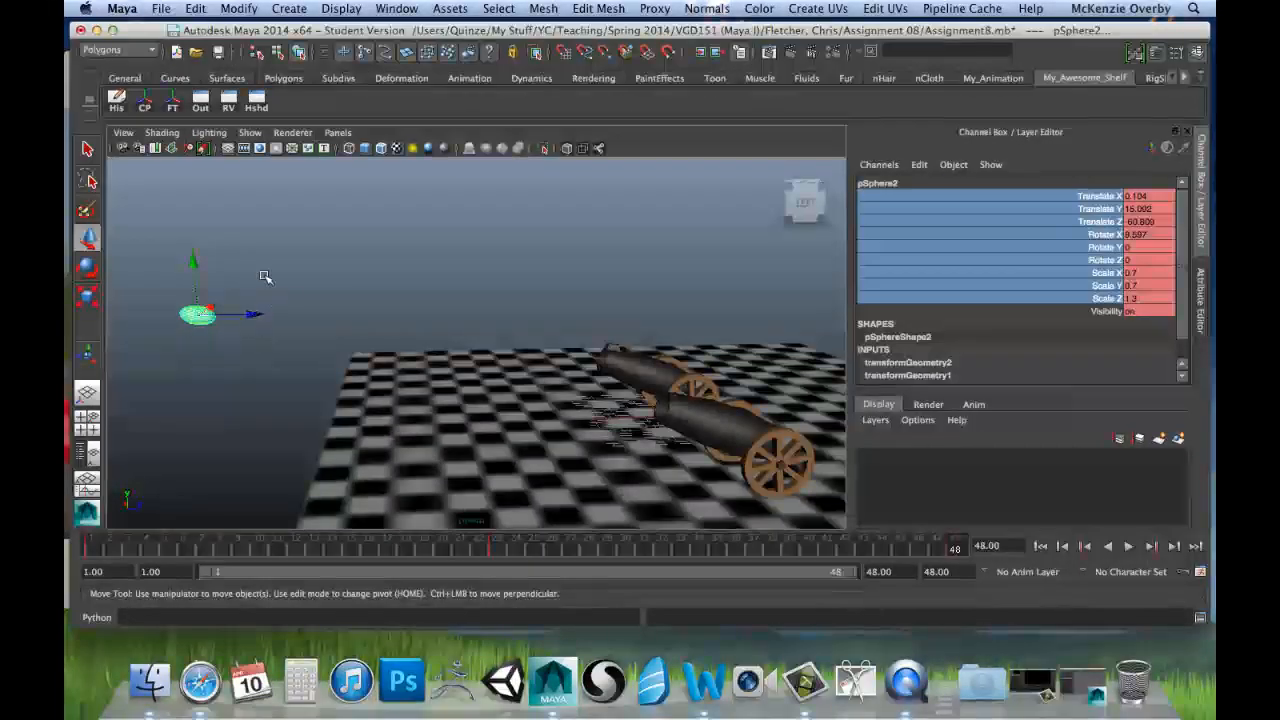
click(241, 301)
click(200, 314)
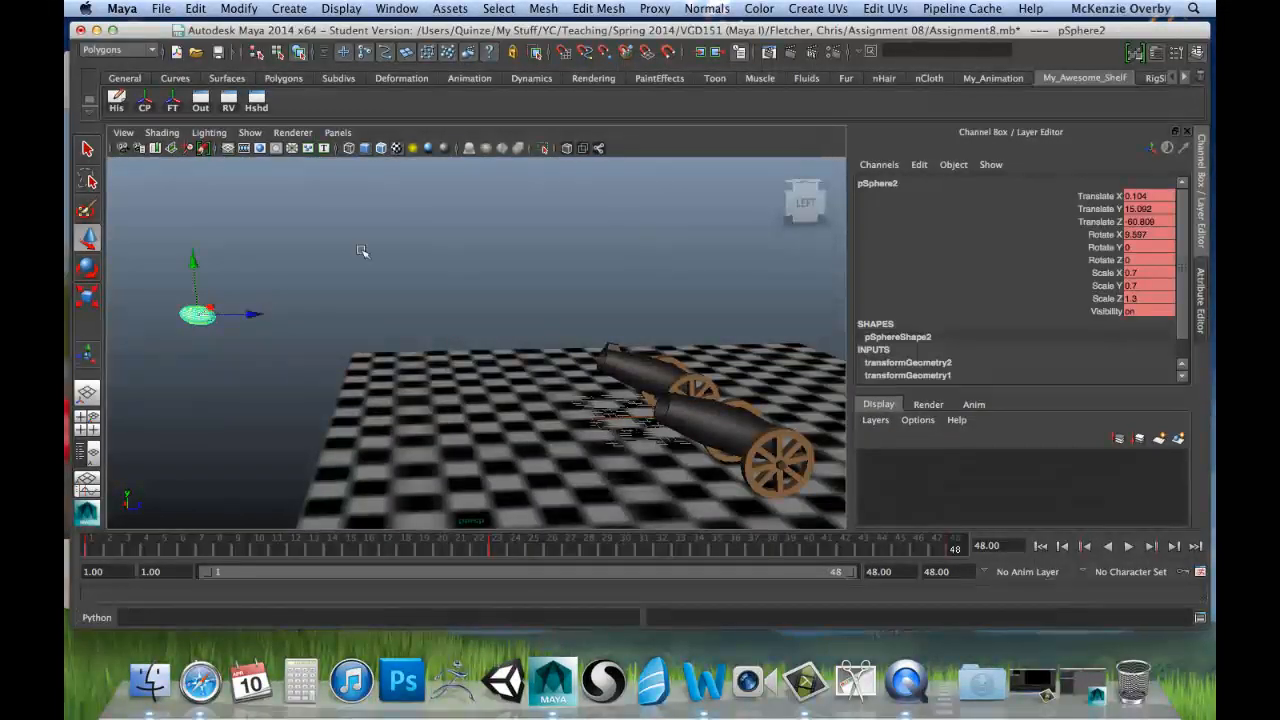
click(117, 105)
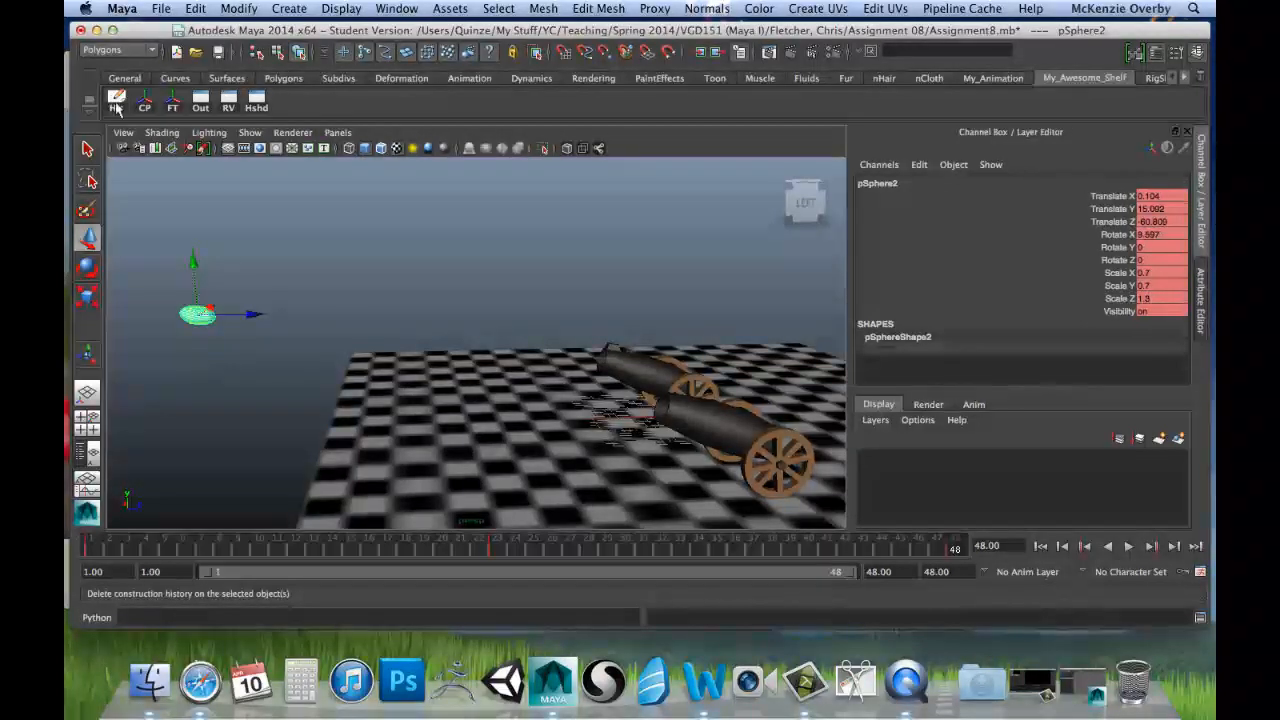
Step: Play the animation again to check the shot, selecting the near cannon's barrel between playbacks
drag(160, 547, 1048, 541)
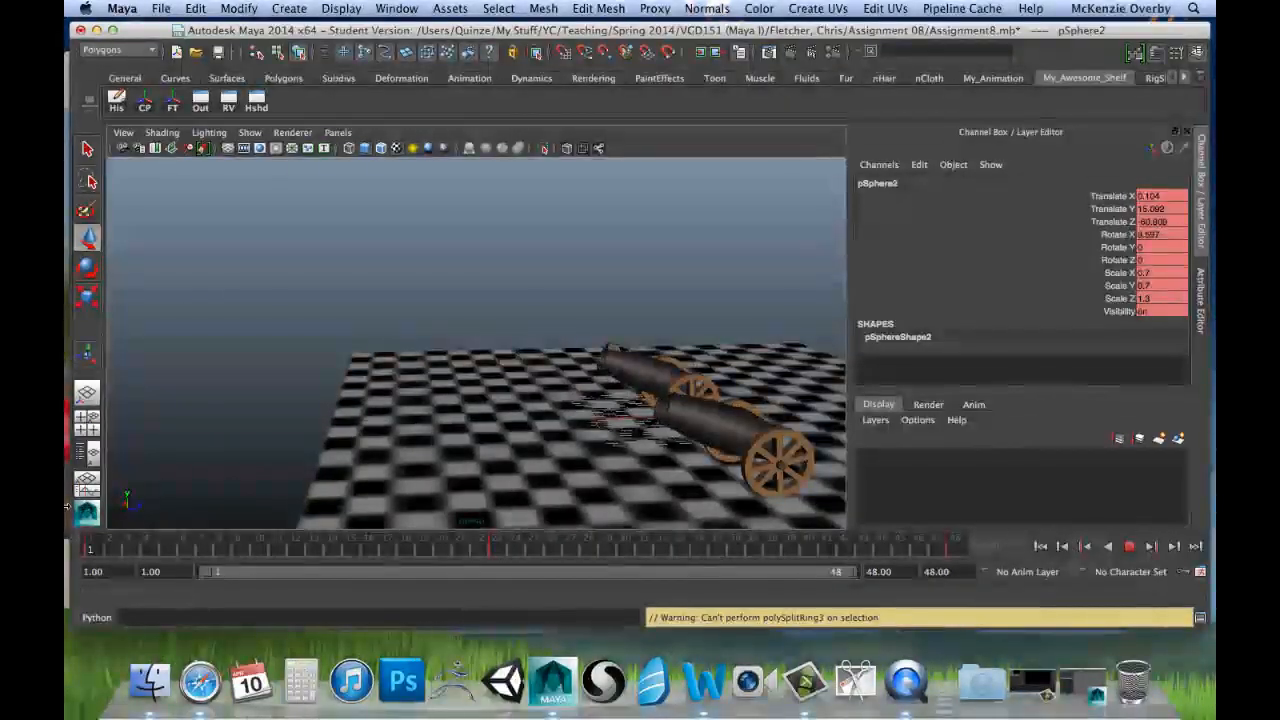
key(Escape)
click(755, 440)
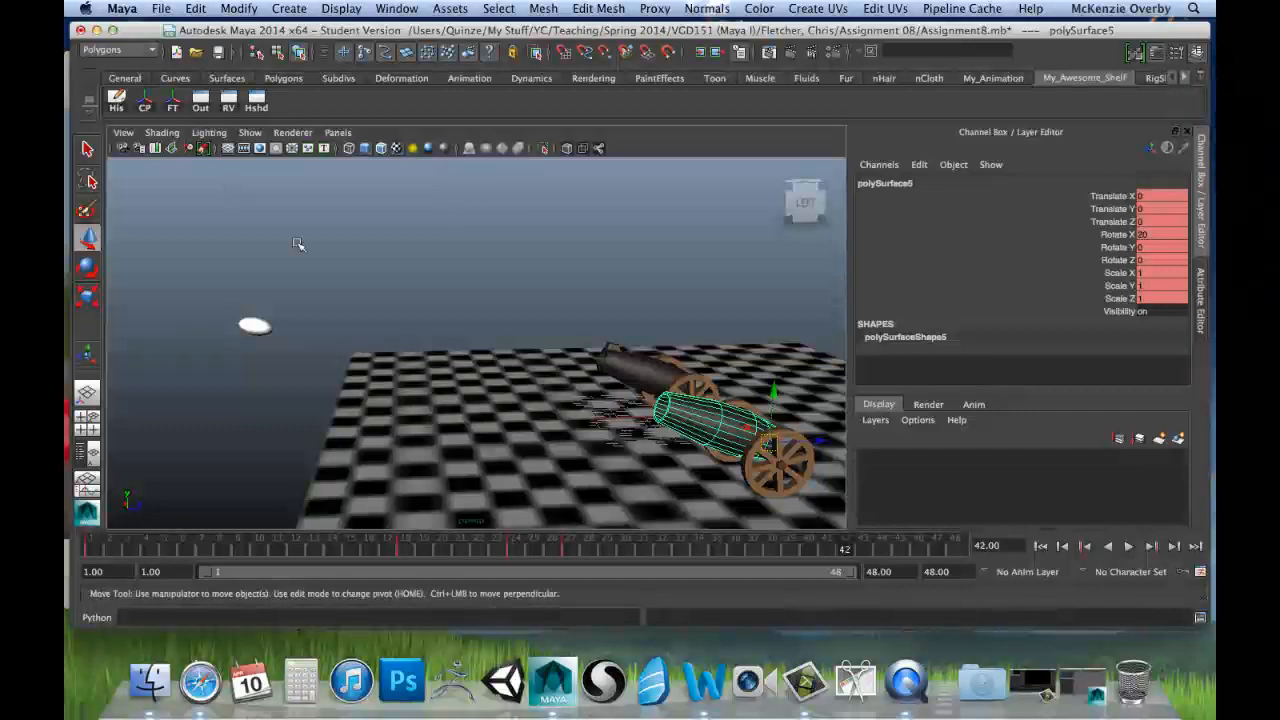
key(alt+v)
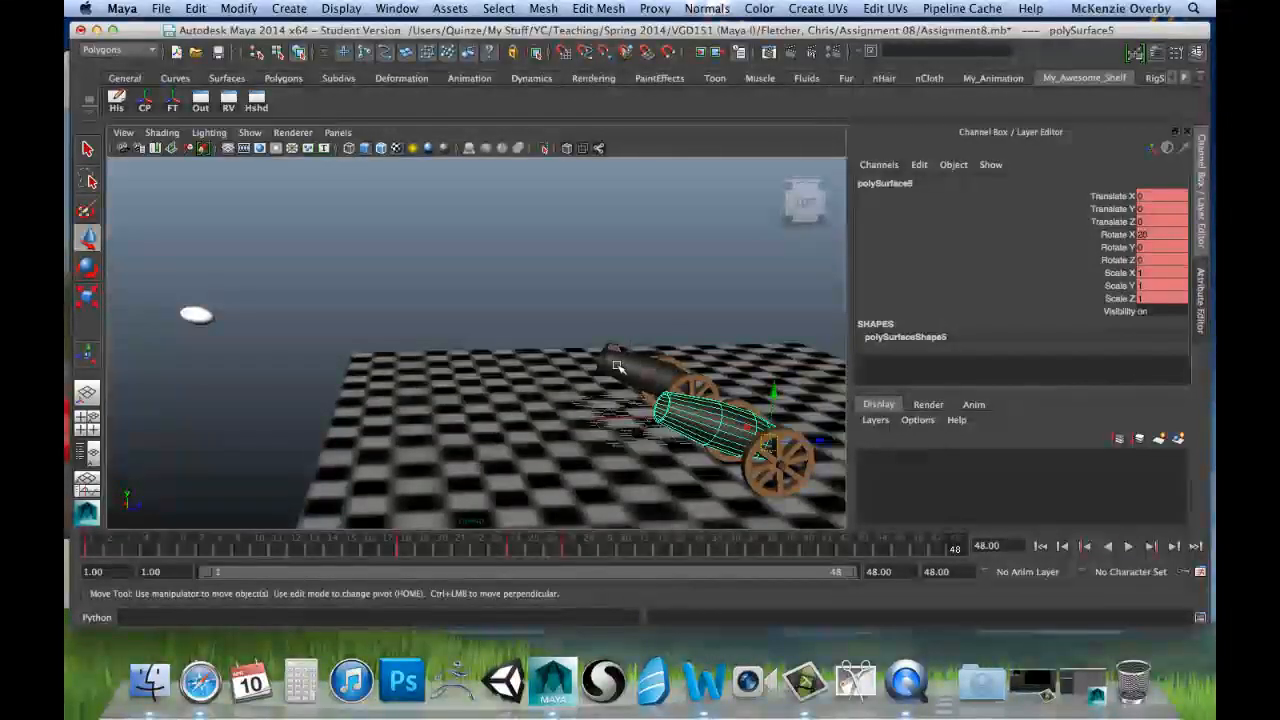
Step: Delete the construction history of the far cannon's barrel and return the timeline to frame 1
click(617, 366)
click(118, 102)
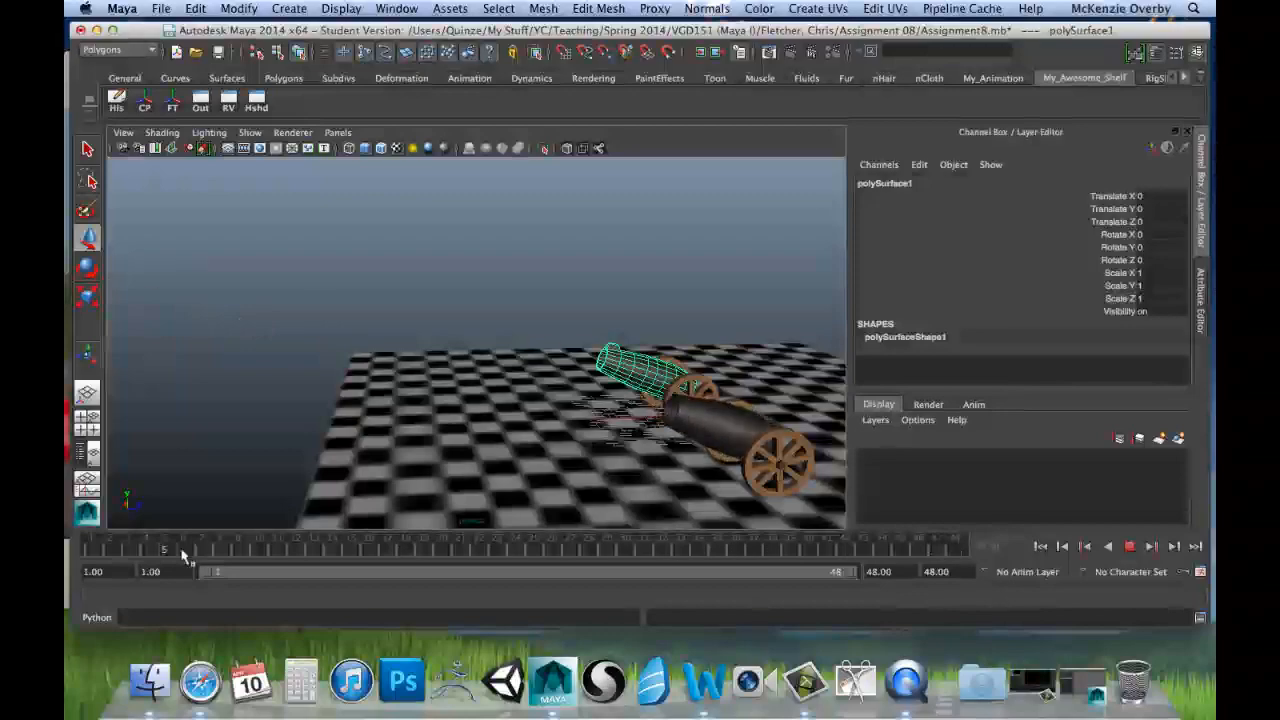
drag(182, 550, 104, 556)
Step: Clear the selection and examine both cannons from behind and from the side at frame 1
alt+drag(440, 425, 650, 390)
click(665, 337)
click(692, 279)
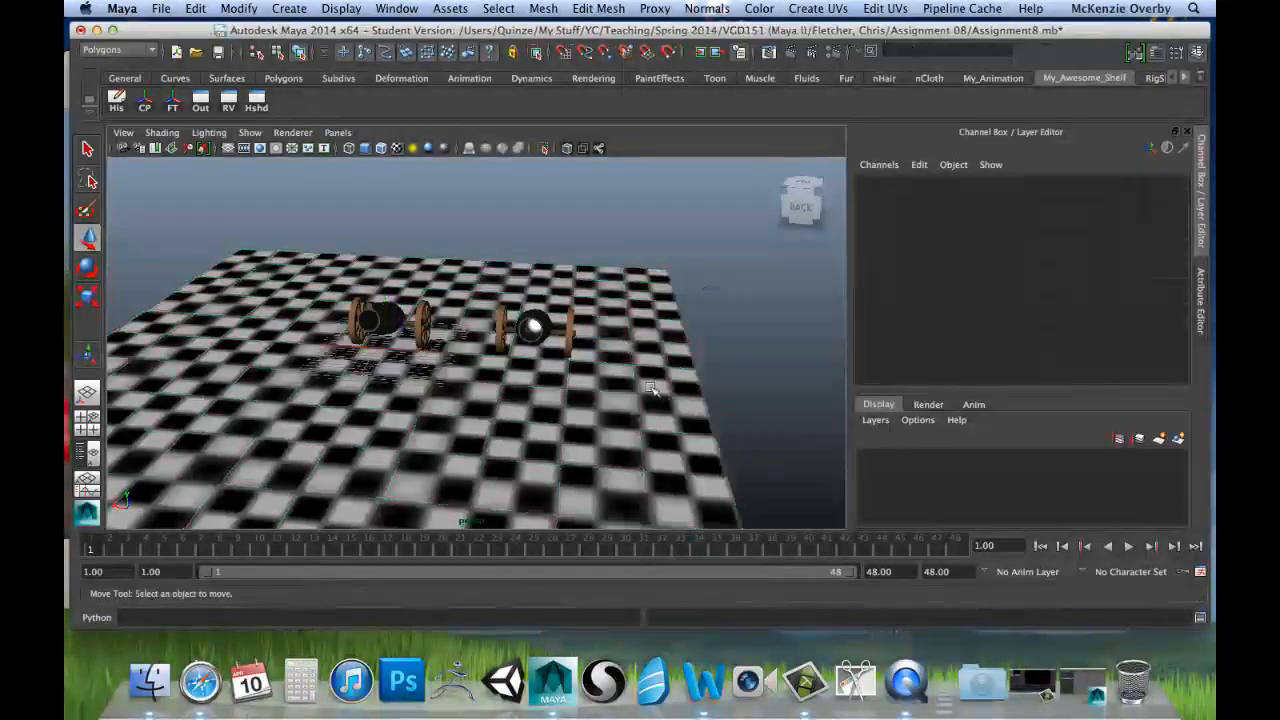
alt+drag(614, 346, 386, 300)
alt+right_drag(386, 300, 590, 320)
alt+middle_drag(650, 328, 600, 393)
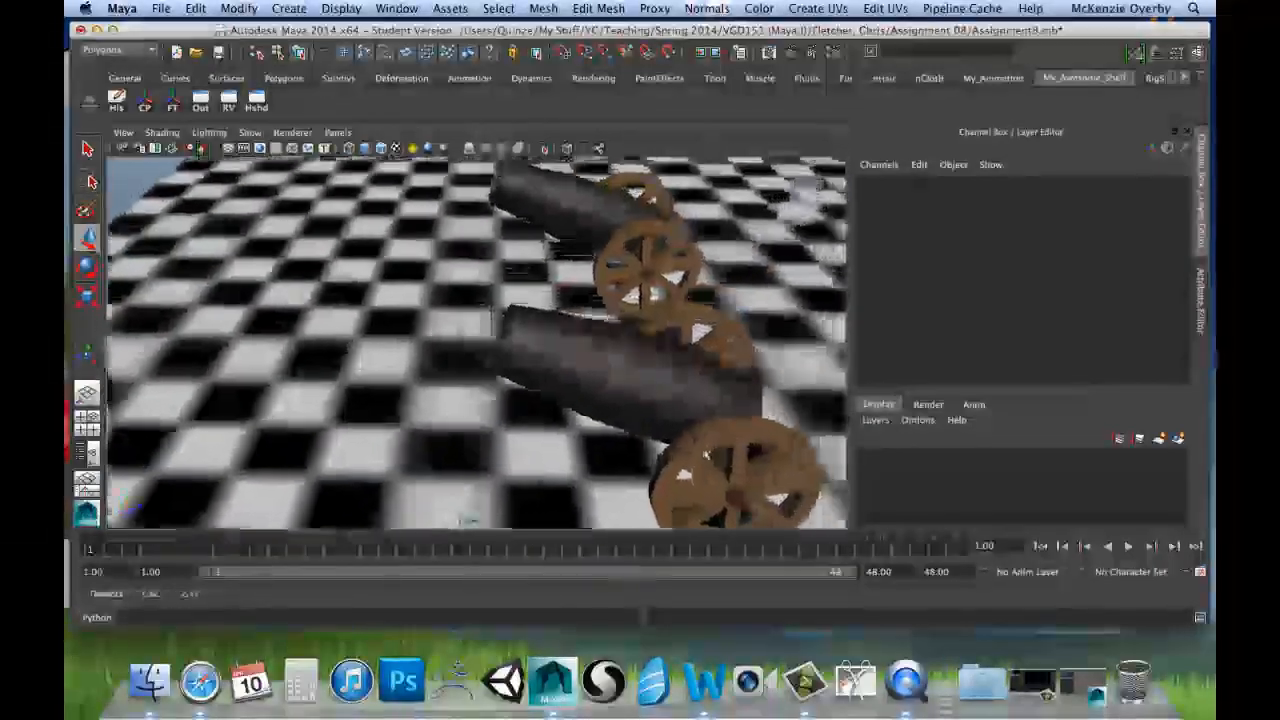
alt+right_drag(620, 395, 568, 407)
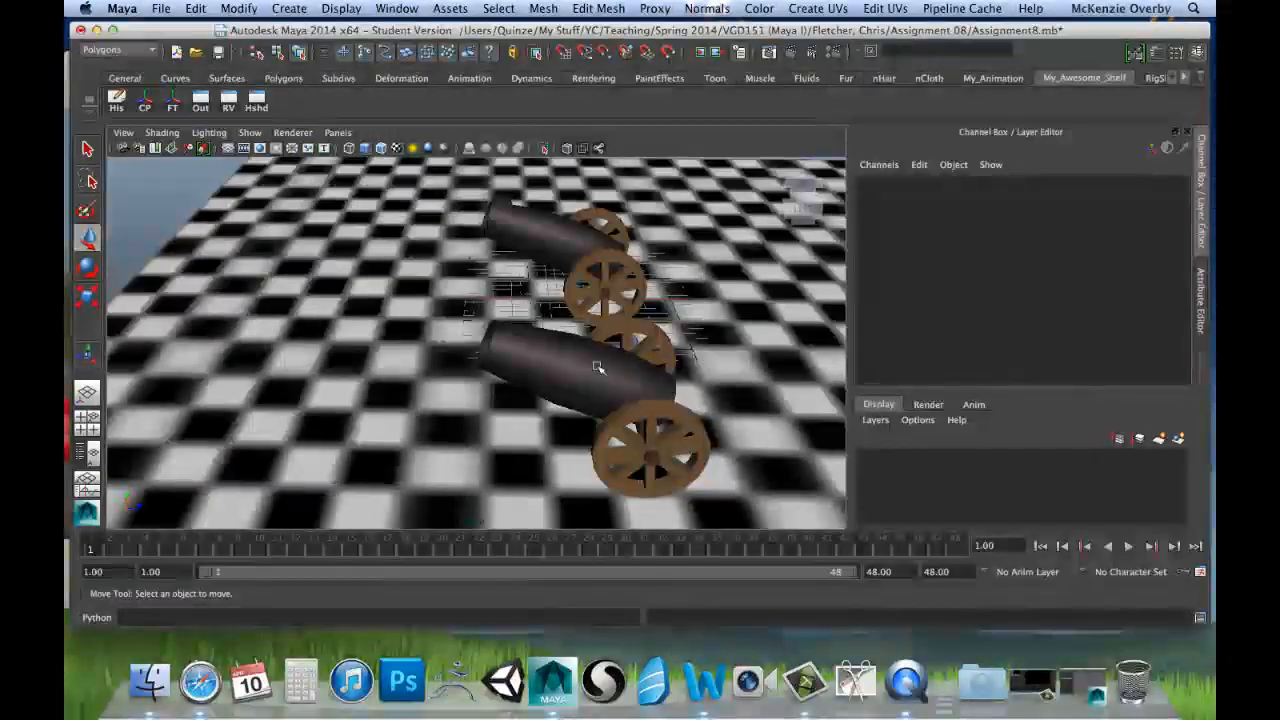